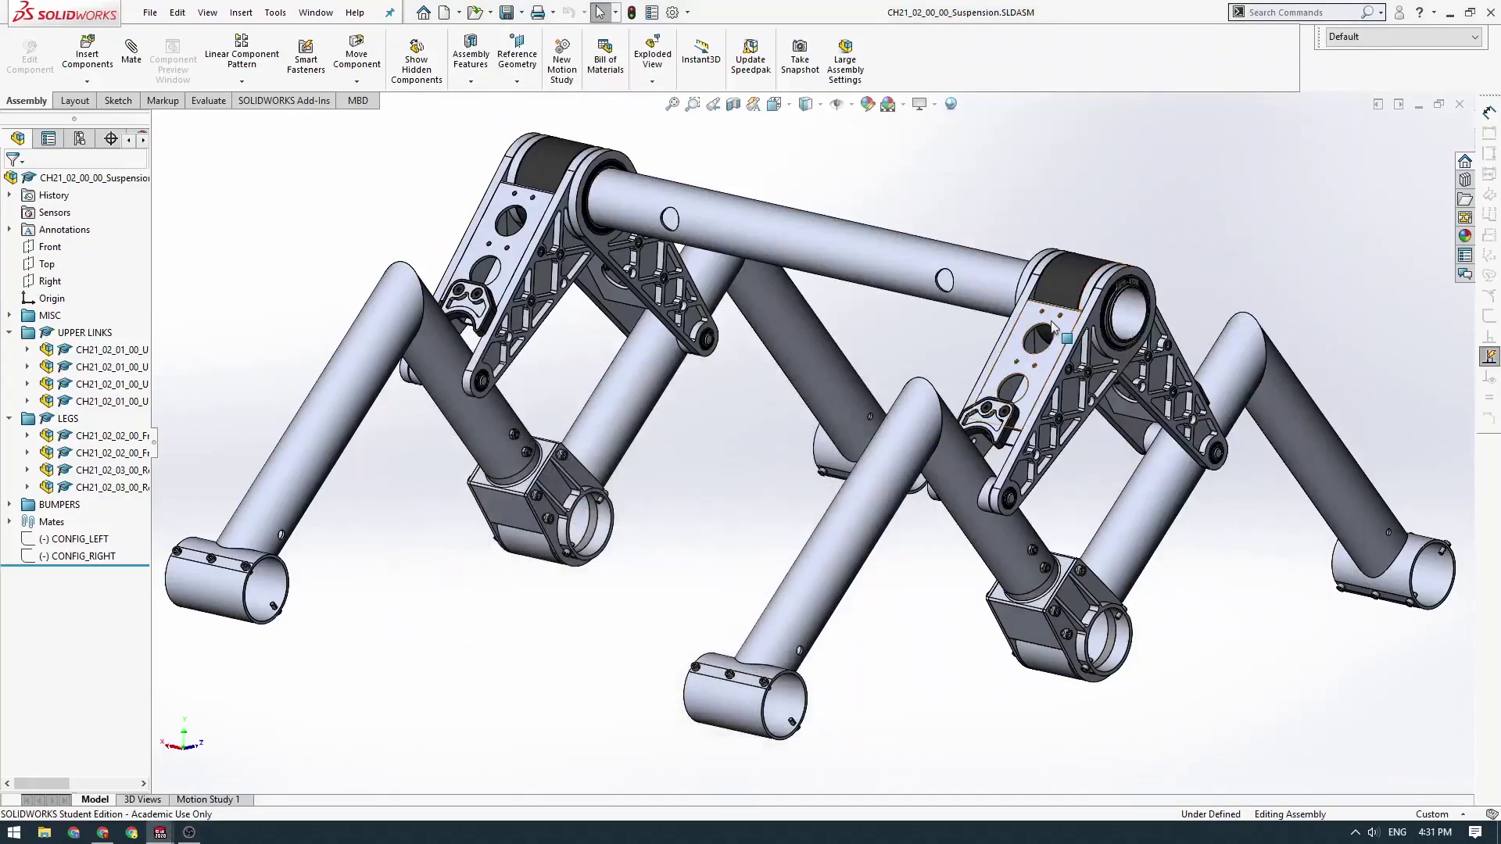
- Inspect the lower pivot joint where the upper link meets the rear leg tube, highlighting the pin, tube and link plate
{"action": "scroll", "coordinate": [1009, 458], "scroll_direction": "down", "scroll_amount": 5}
{"action": "scroll", "coordinate": [1008, 457], "scroll_direction": "up", "scroll_amount": 5}
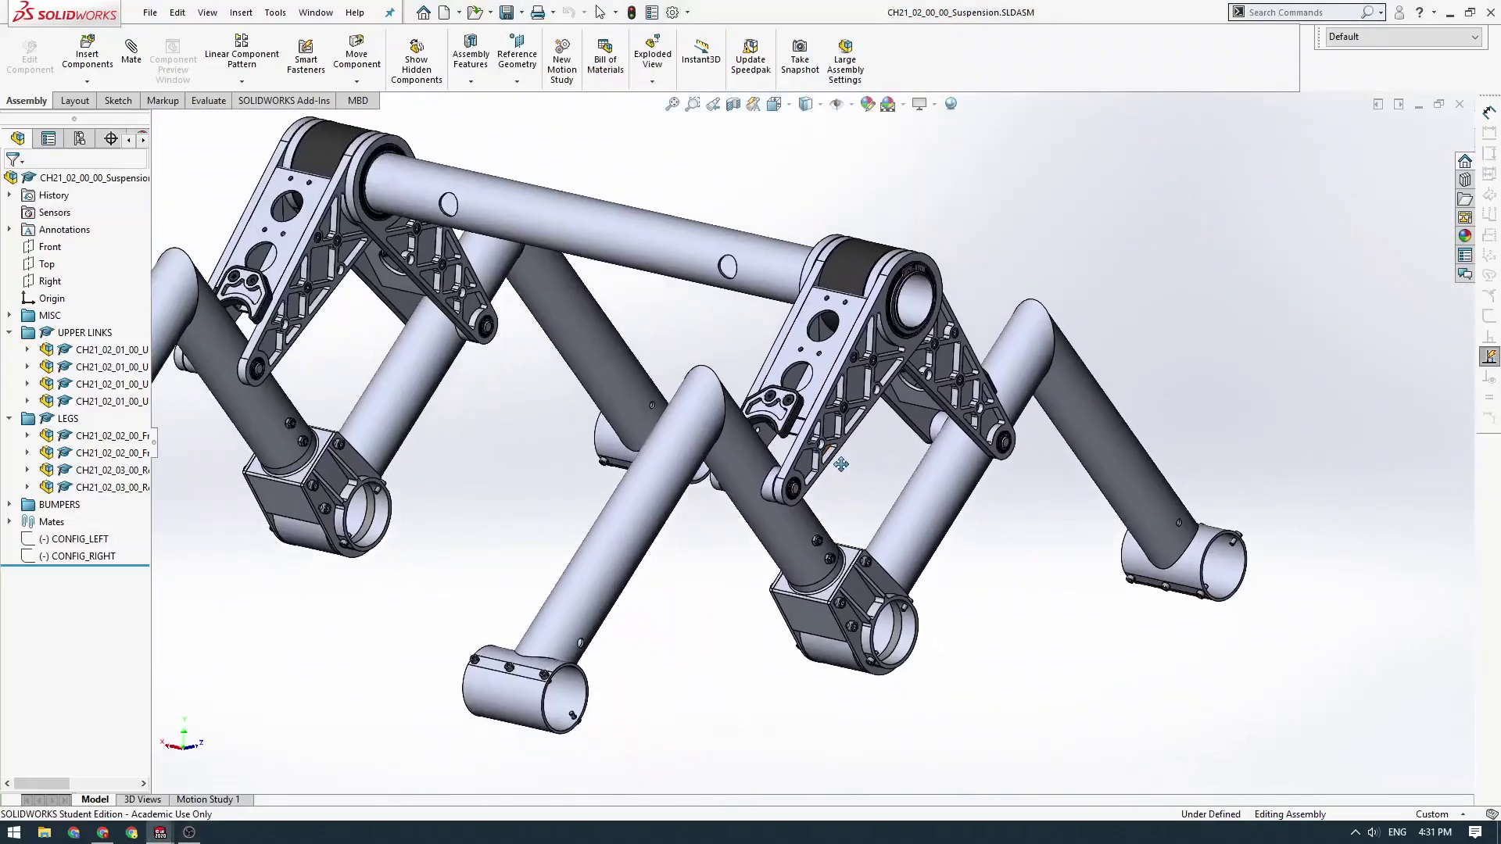
{"action": "scroll", "coordinate": [833, 435], "scroll_direction": "down", "scroll_amount": 3}
{"action": "scroll", "coordinate": [791, 473], "scroll_direction": "down", "scroll_amount": 3}
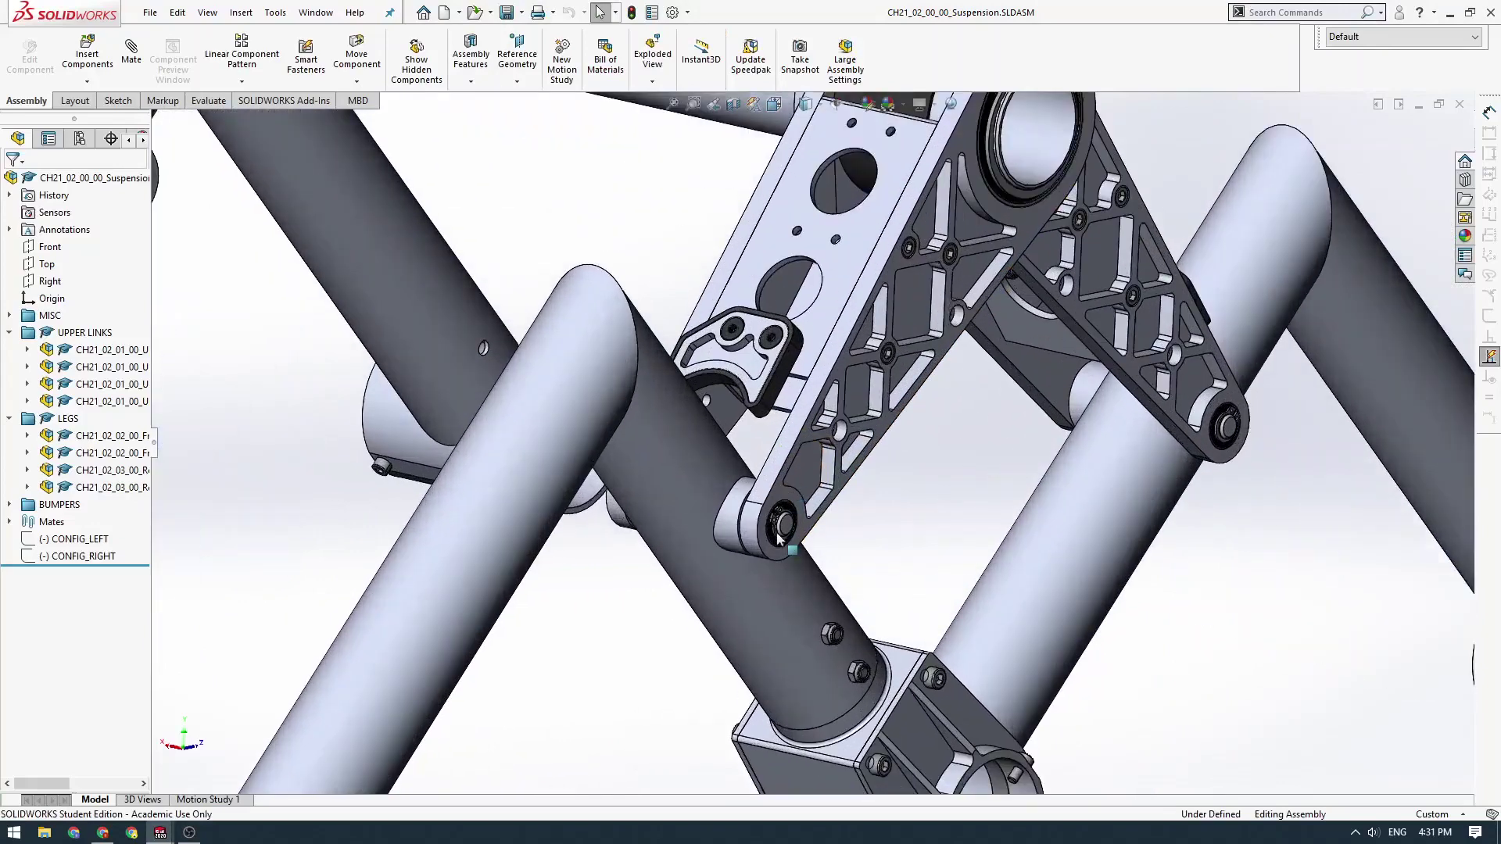
{"action": "left_click", "coordinate": [791, 526]}
{"action": "scroll", "coordinate": [796, 527], "scroll_direction": "down", "scroll_amount": 3}
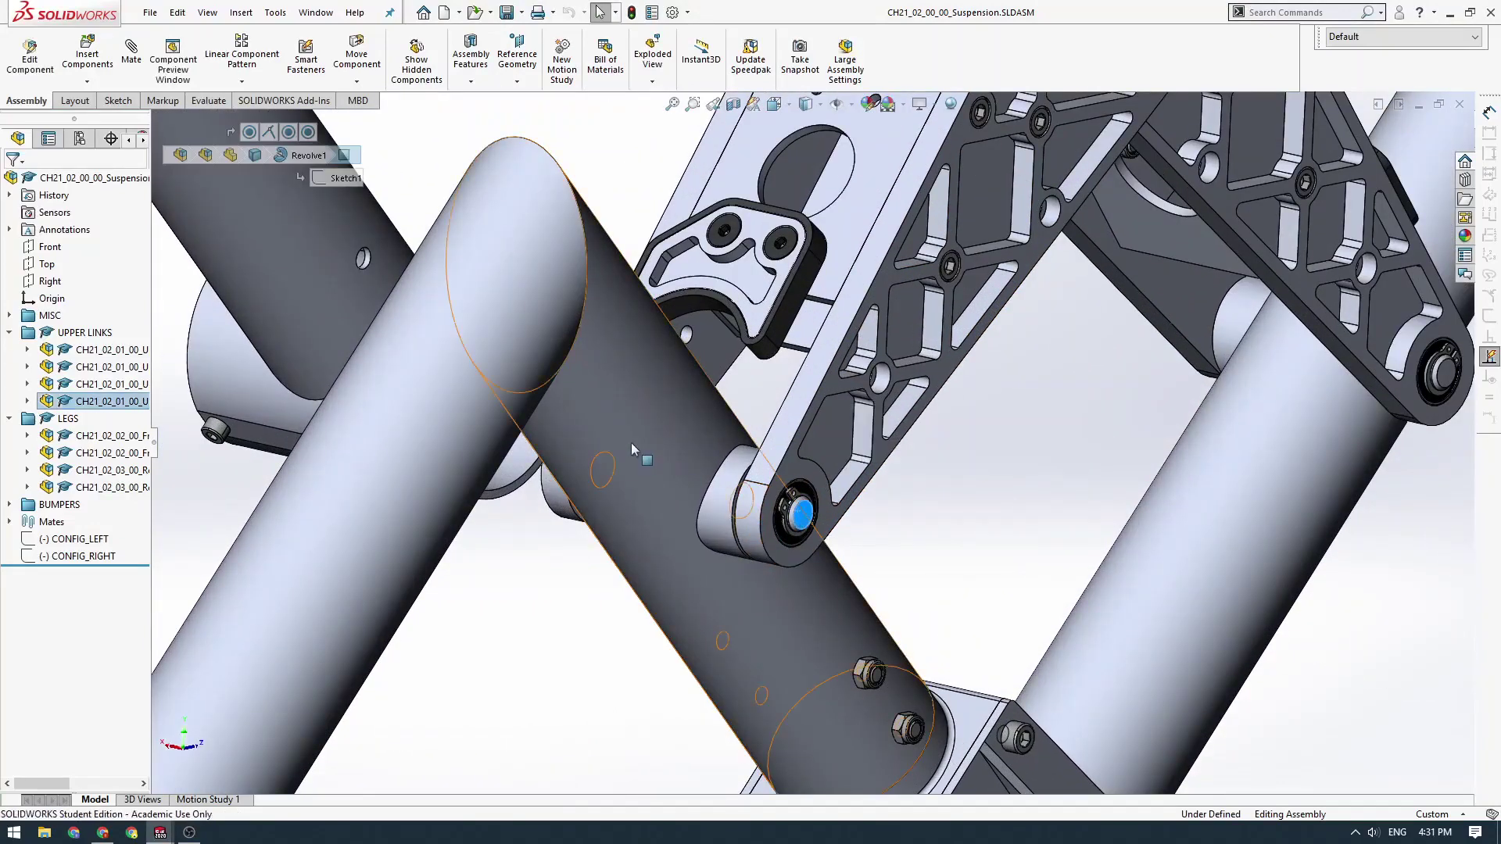
{"action": "left_click", "coordinate": [631, 443]}
{"action": "left_click", "coordinate": [957, 561]}
{"action": "left_click", "coordinate": [912, 312]}
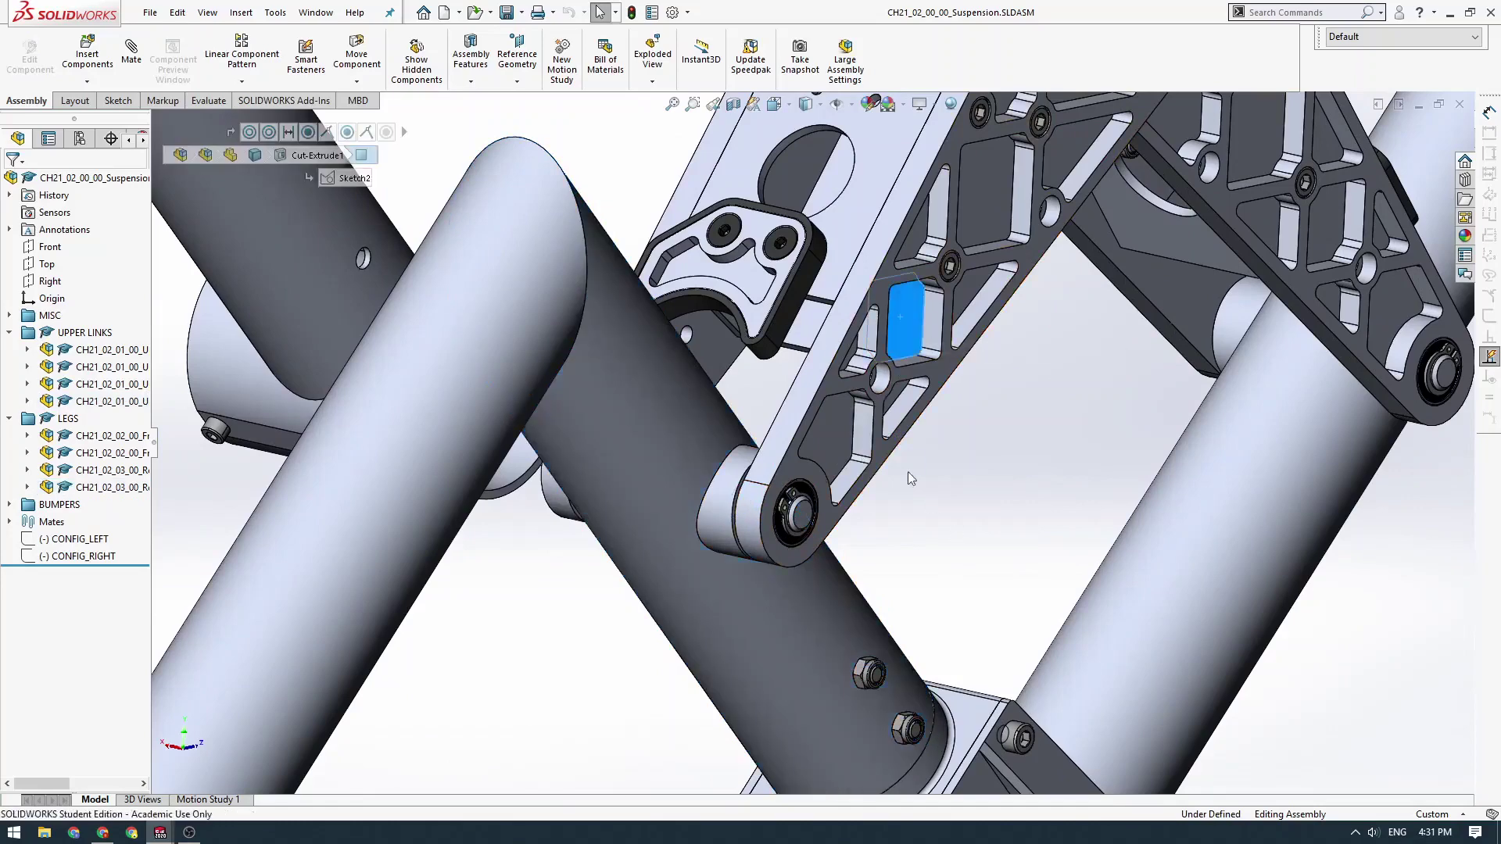
{"action": "left_click", "coordinate": [943, 514]}
{"action": "scroll", "coordinate": [929, 518], "scroll_direction": "up", "scroll_amount": 3}
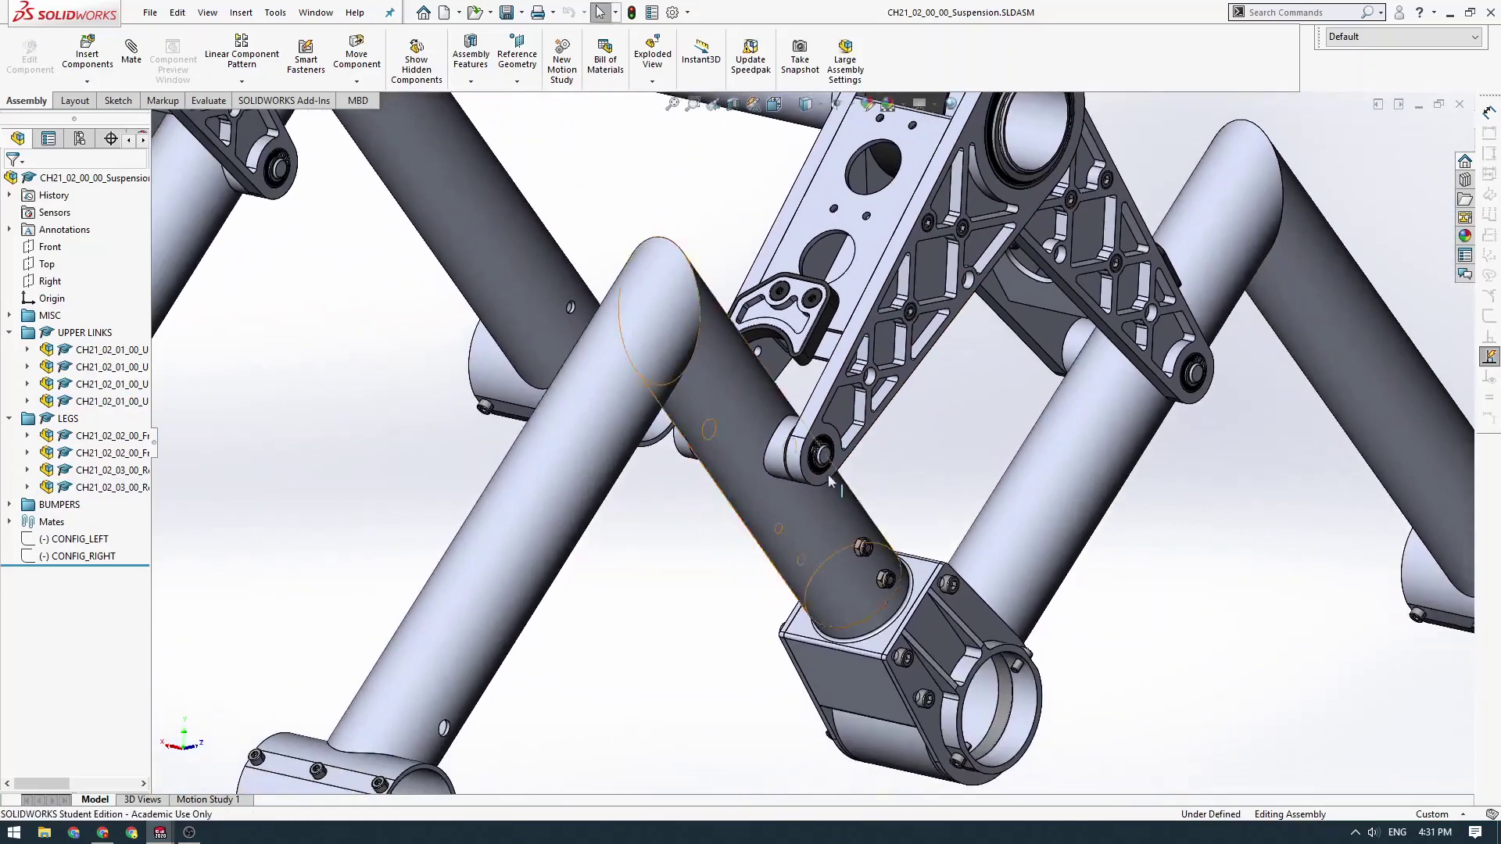
- Open the pivot pin of the upper link joint as its own part document
{"action": "scroll", "coordinate": [829, 451], "scroll_direction": "down", "scroll_amount": 3}
{"action": "left_click", "coordinate": [815, 447]}
{"action": "right_click", "coordinate": [819, 452]}
{"action": "left_click", "coordinate": [833, 294]}
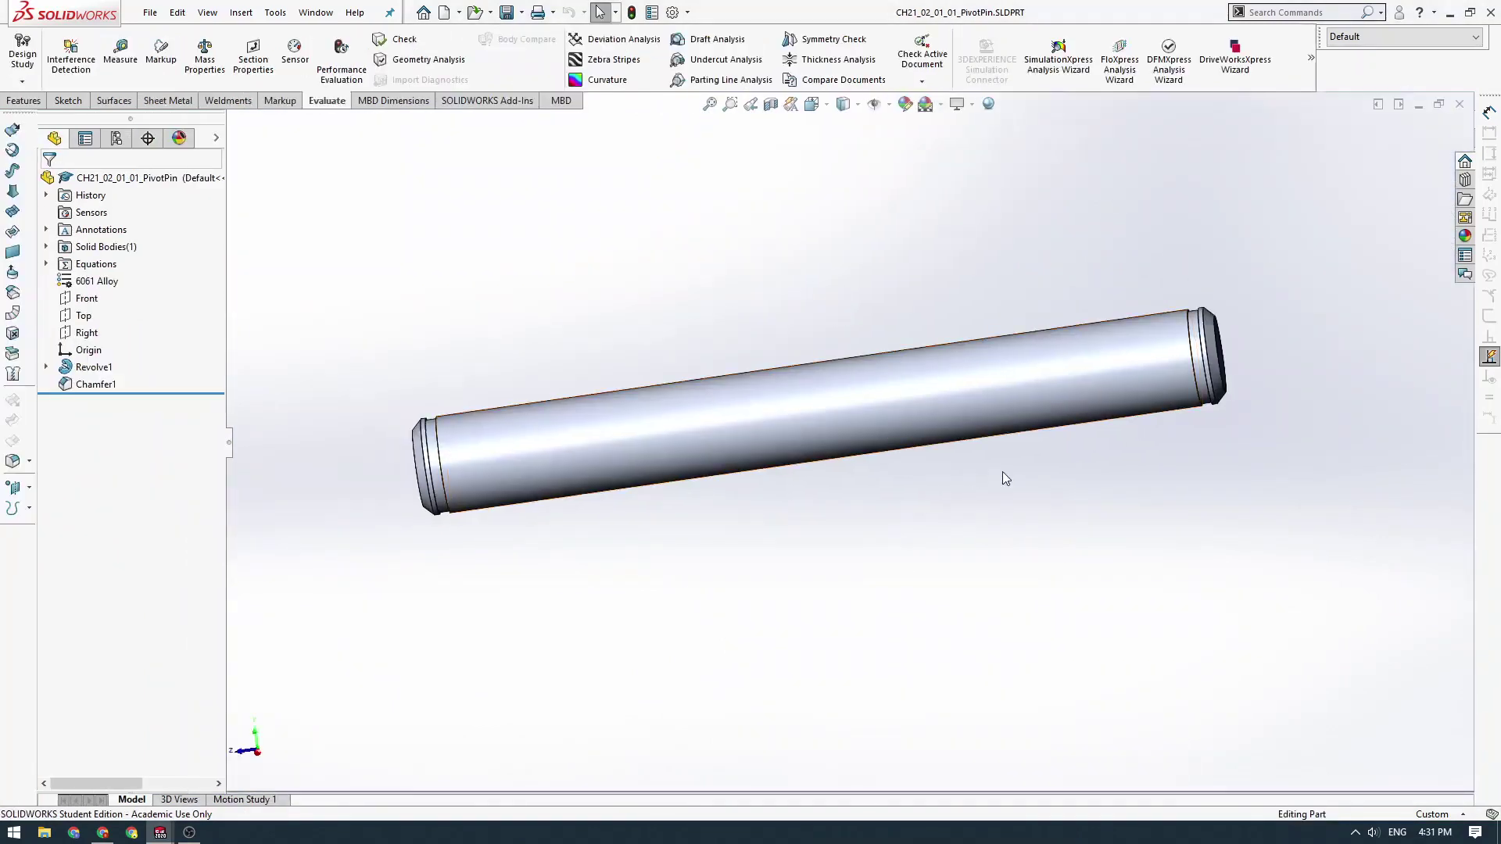
- Examine the circlip groove and chamfered end of the pivot pin, then clear the selection
{"action": "middle_click_drag", "start_coordinate": [1009, 354], "coordinate": [909, 413]}
{"action": "scroll", "coordinate": [1186, 449], "scroll_direction": "down", "scroll_amount": 2}
{"action": "middle_click_drag", "start_coordinate": [1186, 449], "coordinate": [1145, 489]}
{"action": "left_click", "coordinate": [1200, 405]}
{"action": "left_click", "coordinate": [1082, 438]}
{"action": "scroll", "coordinate": [1082, 438], "scroll_direction": "up", "scroll_amount": 5}
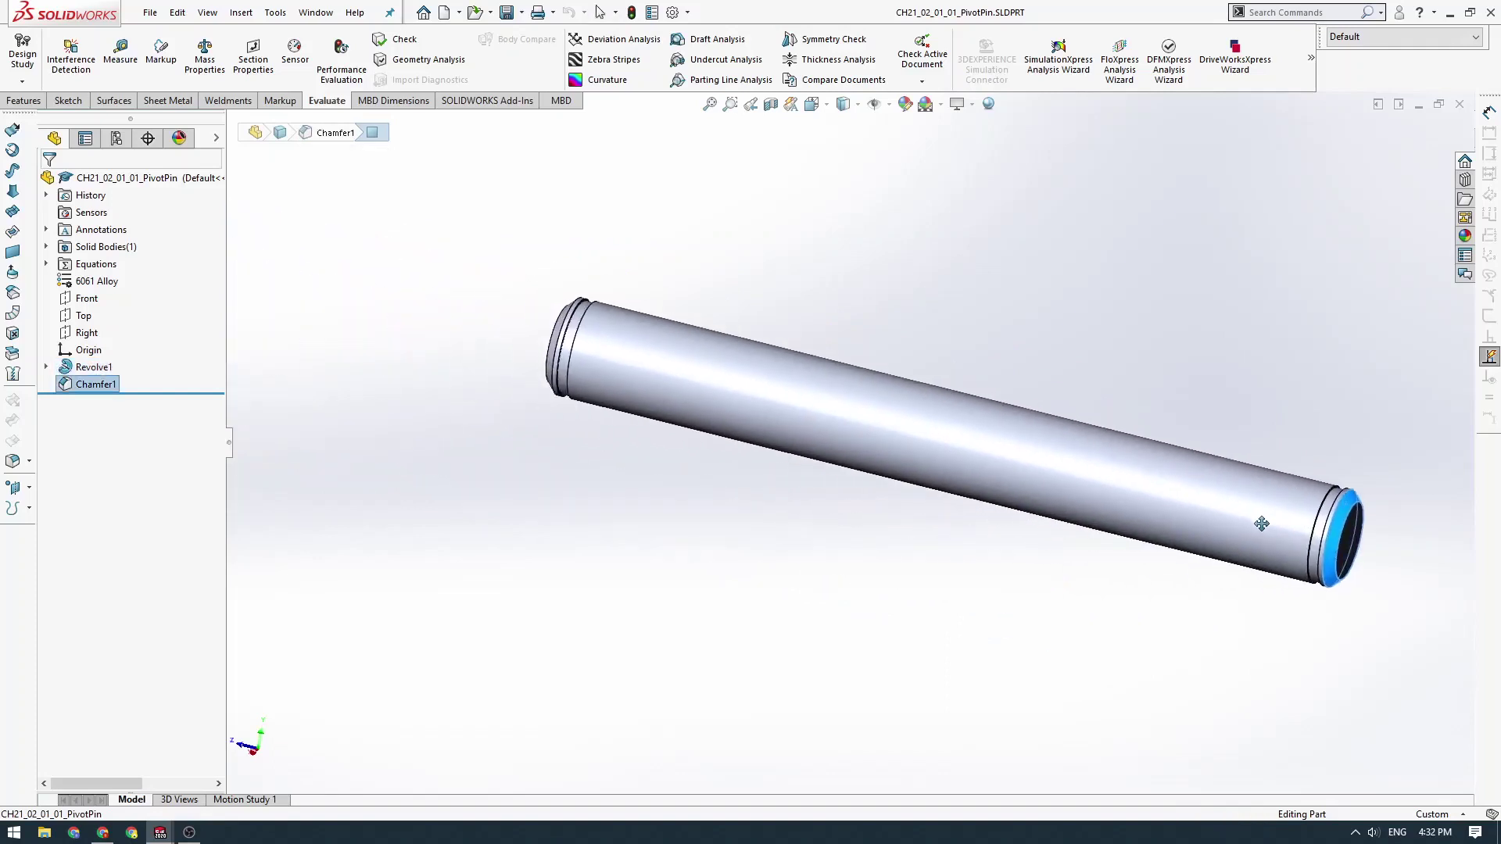
{"action": "left_click", "coordinate": [595, 612]}
- Return to the suspension assembly and bring its lower upper-link pivot joint into view
{"action": "mouse_move", "coordinate": [160, 830]}
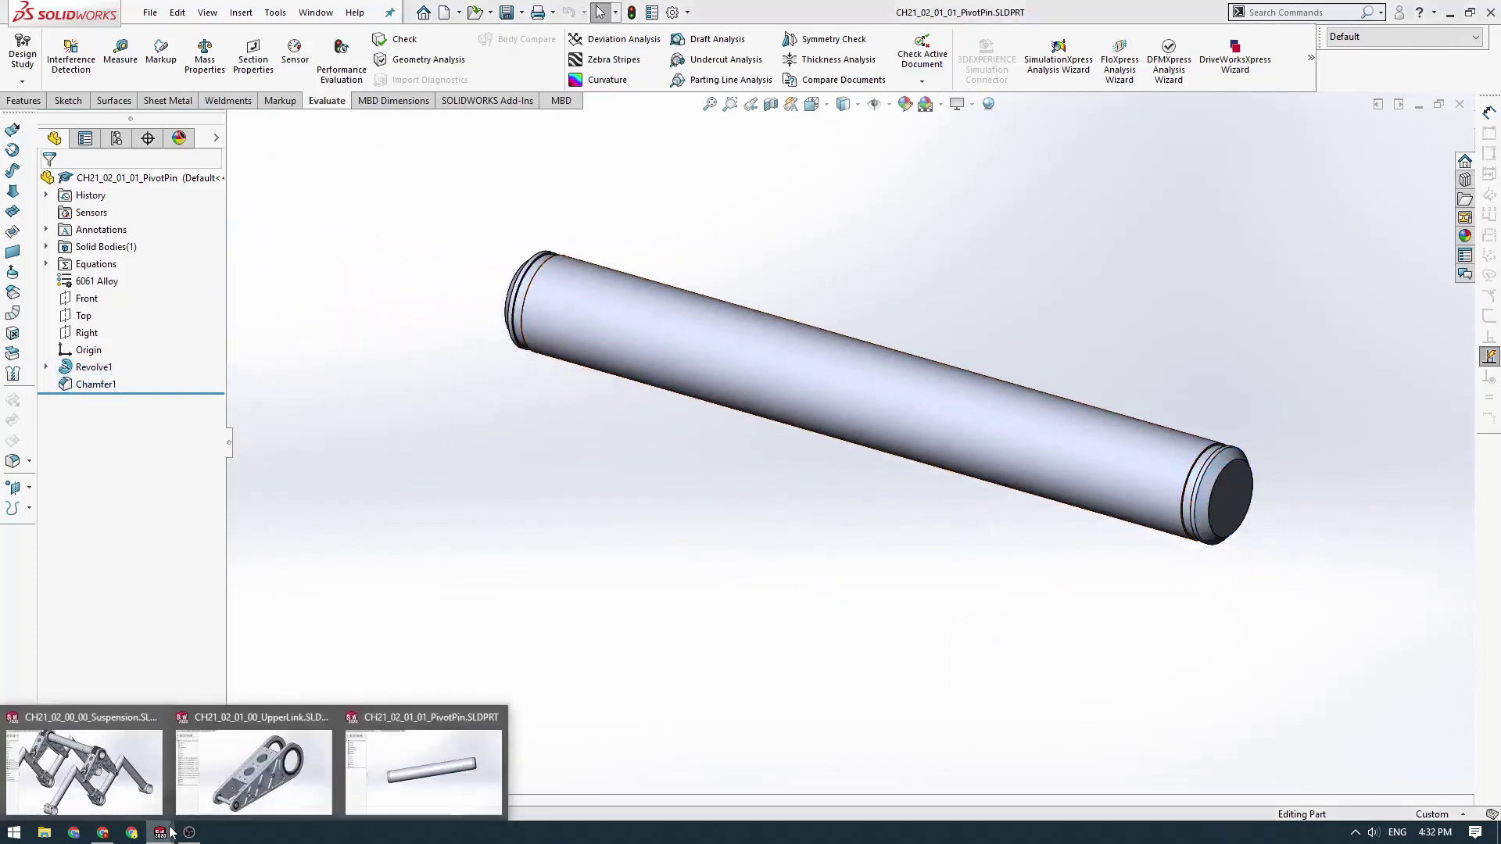
{"action": "left_click", "coordinate": [139, 763]}
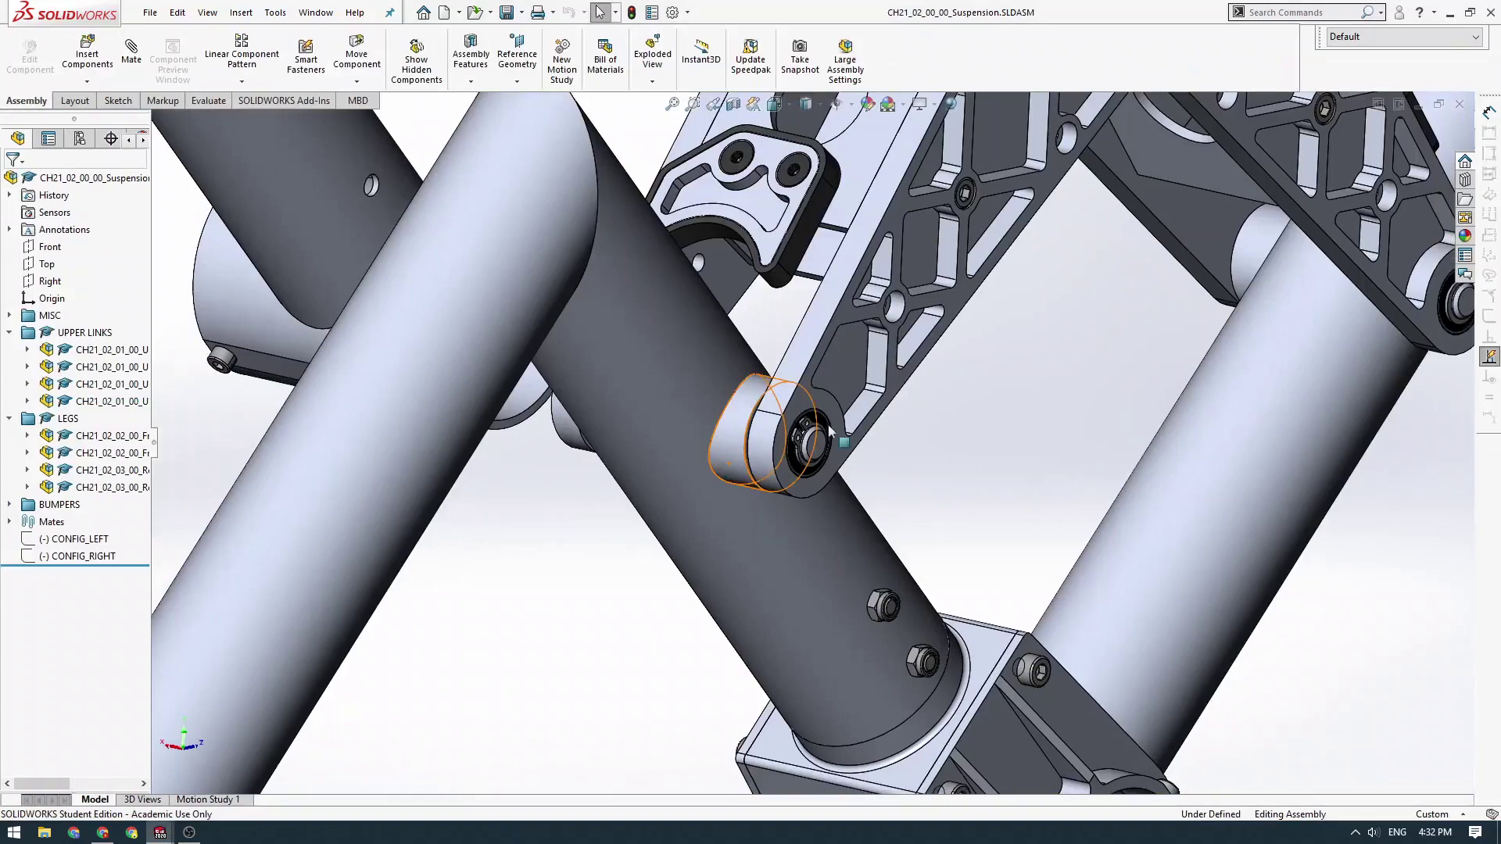
{"action": "middle_click_drag", "start_coordinate": [941, 413], "coordinate": [892, 533], "text": "ctrl"}
{"action": "scroll", "coordinate": [901, 519], "scroll_direction": "up", "scroll_amount": 3}
{"action": "scroll", "coordinate": [772, 587], "scroll_direction": "down", "scroll_amount": 3}
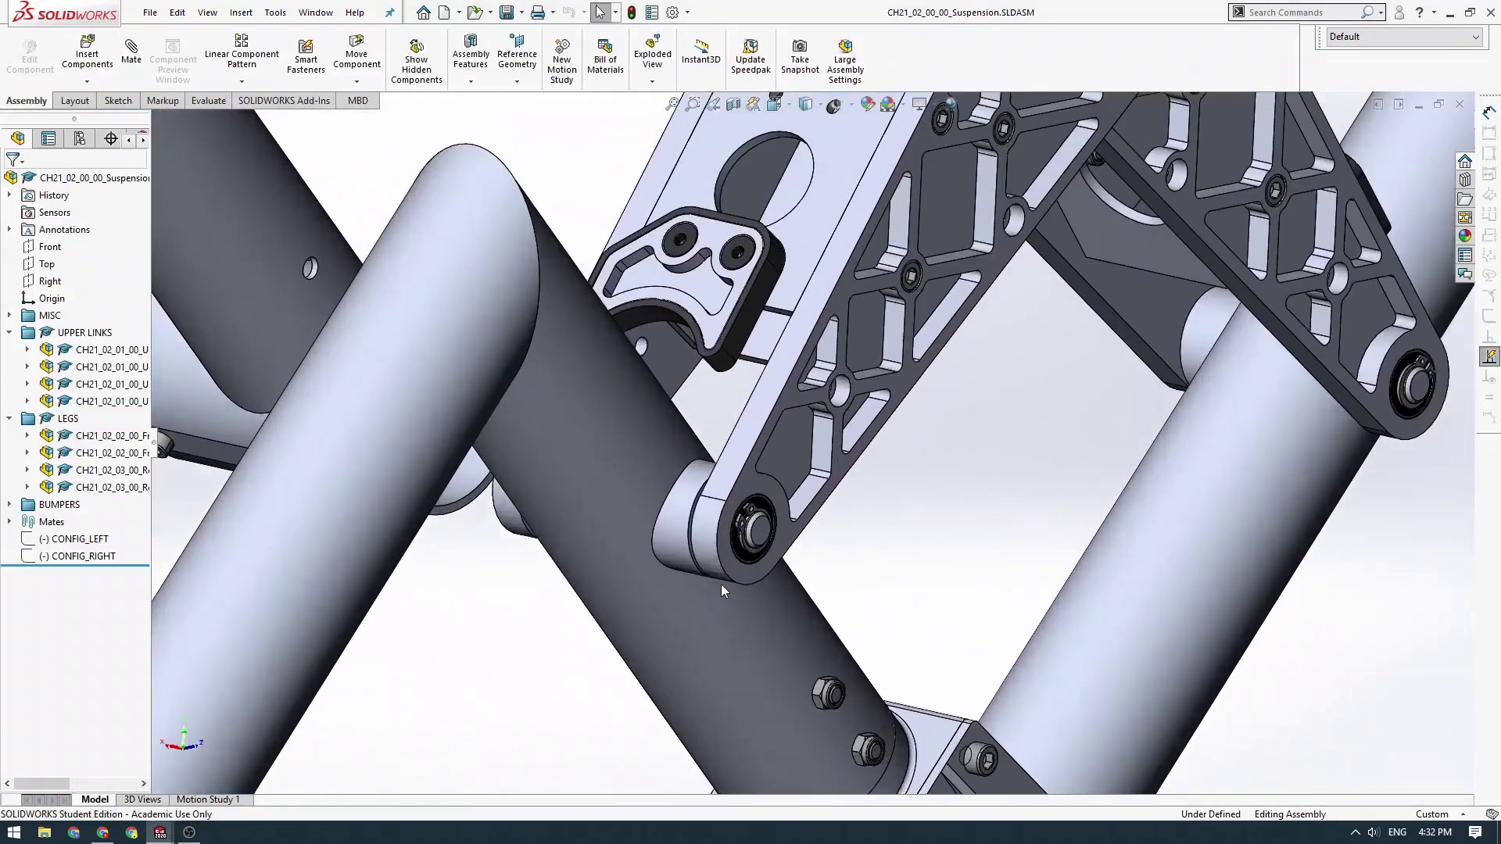
{"action": "middle_click_drag", "start_coordinate": [716, 588], "coordinate": [782, 583], "text": "ctrl"}
{"action": "scroll", "coordinate": [799, 540], "scroll_direction": "up", "scroll_amount": 3}
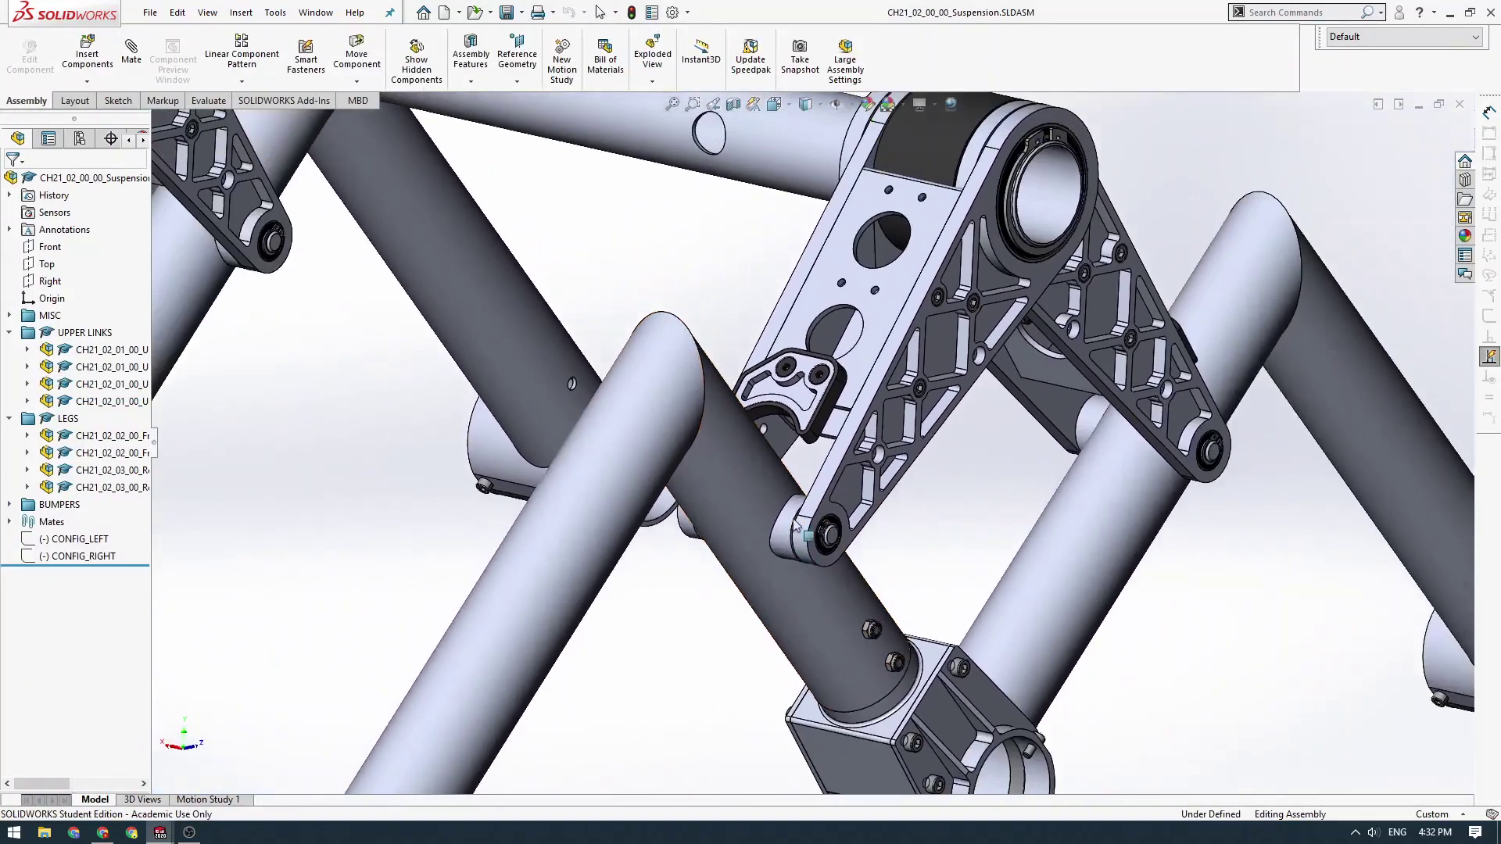
- Create a section view through the pivot joint using the Front plane, offset to -139 mm
{"action": "left_click", "coordinate": [738, 107]}
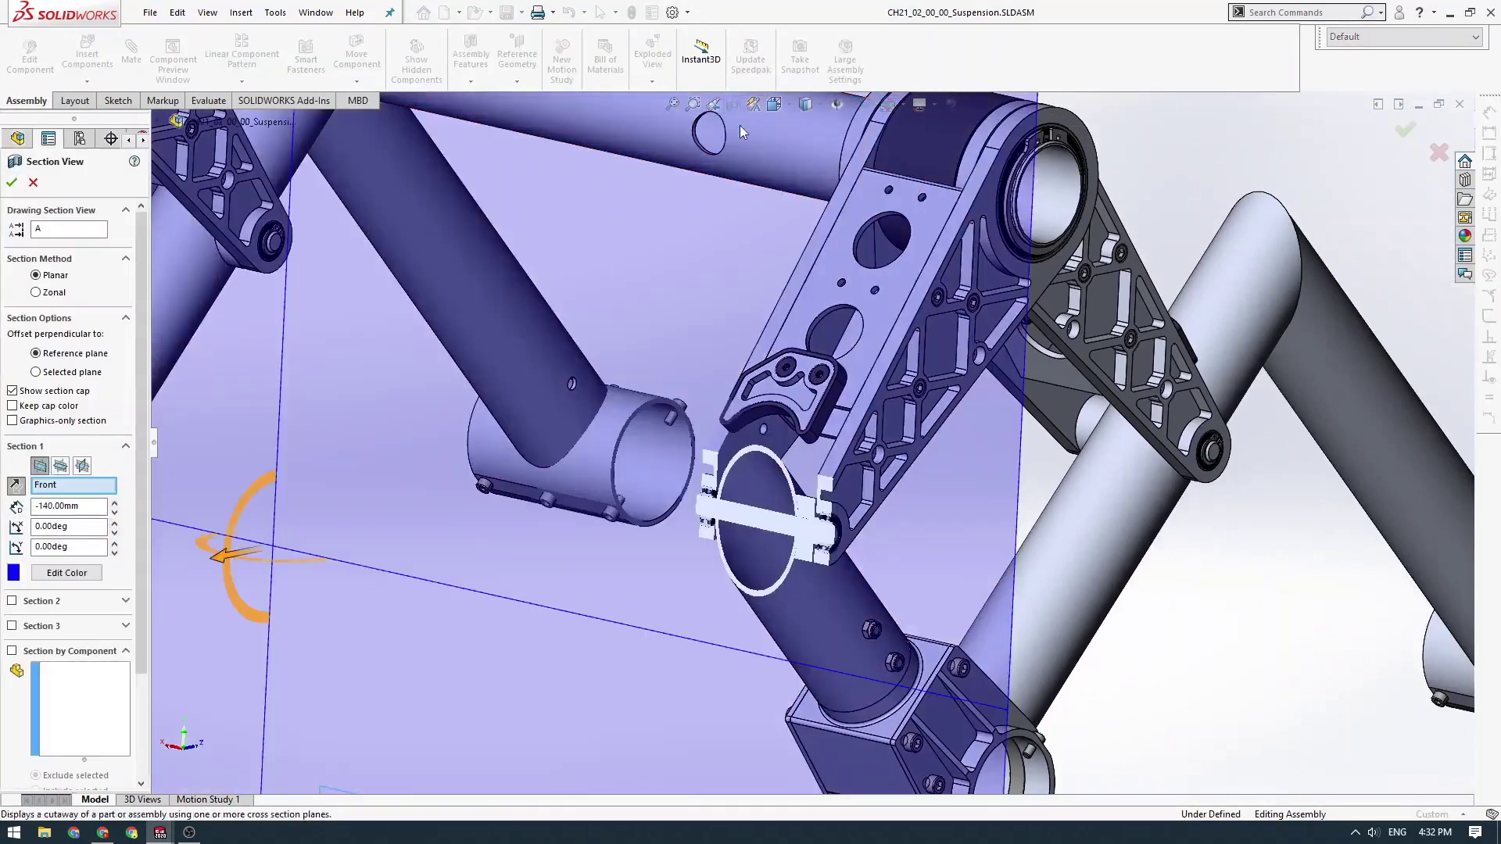
{"action": "scroll", "coordinate": [664, 305], "scroll_direction": "down", "scroll_amount": 3}
{"action": "middle_click_drag", "start_coordinate": [665, 304], "coordinate": [739, 284], "text": "ctrl"}
{"action": "left_click", "coordinate": [61, 467]}
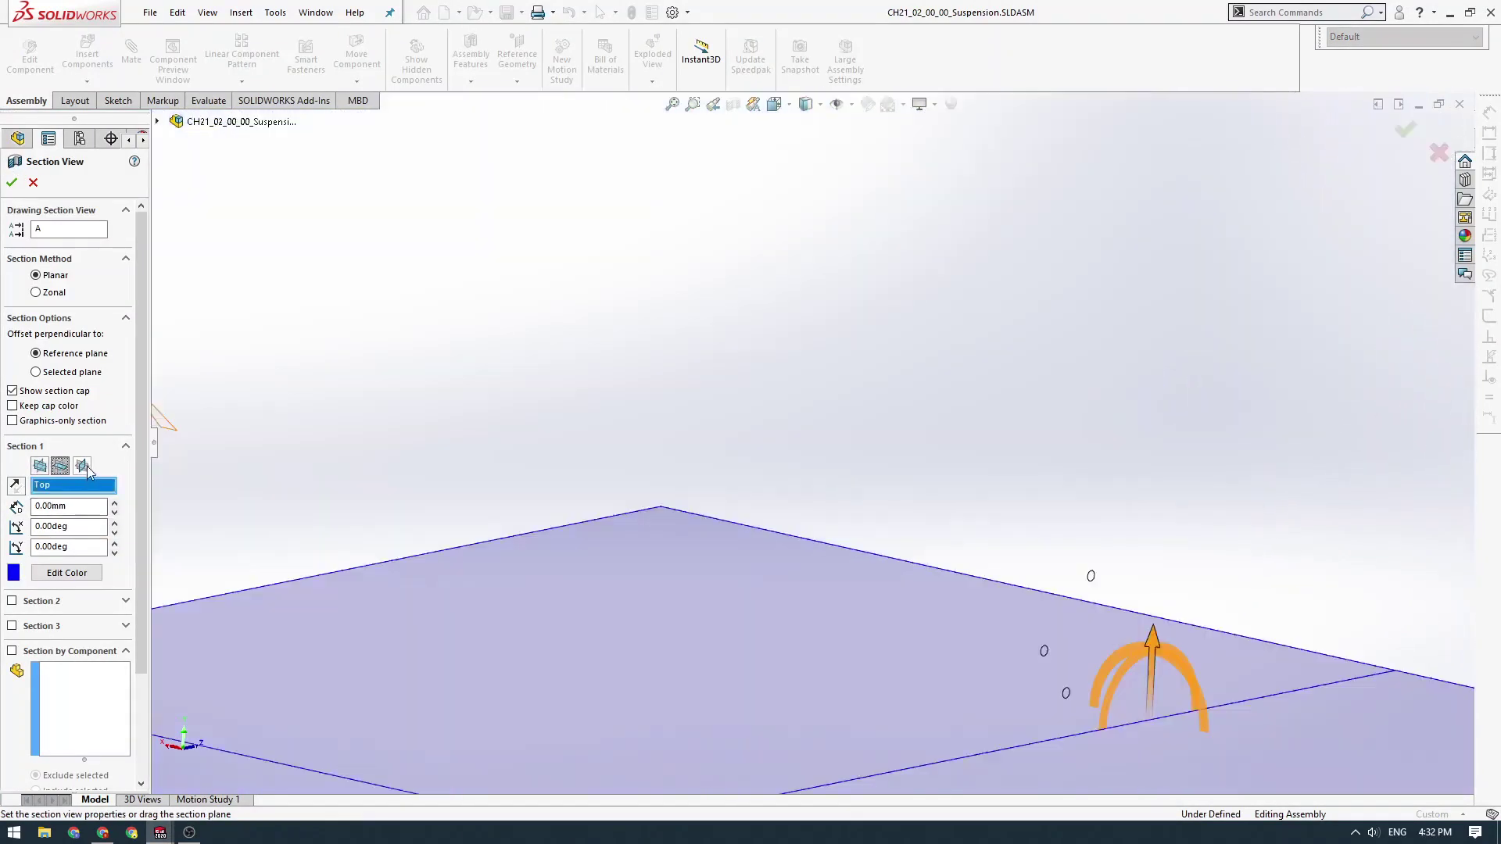
{"action": "left_click", "coordinate": [82, 467]}
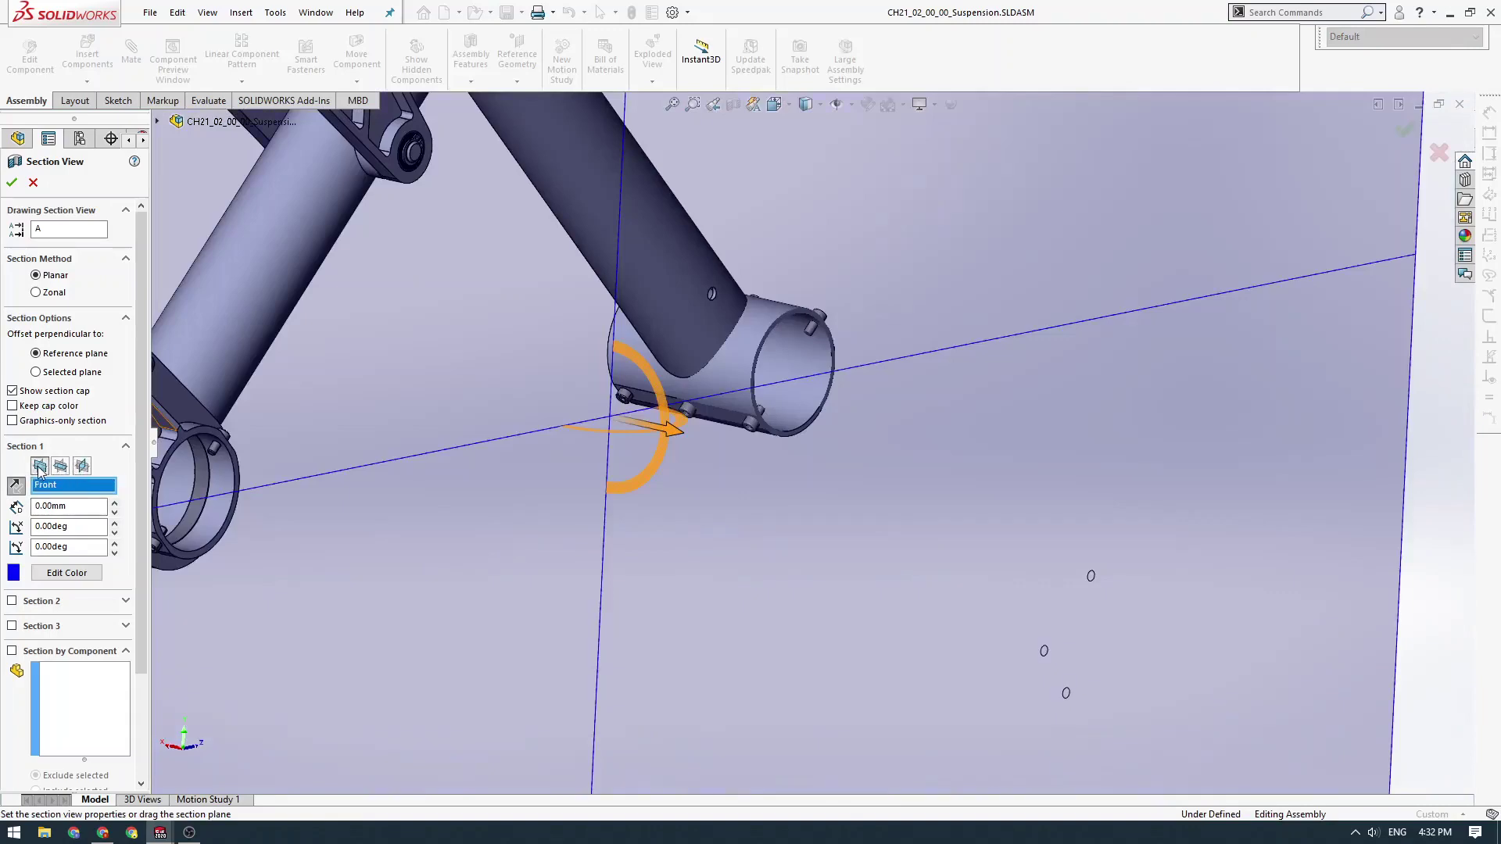
{"action": "left_click", "coordinate": [39, 467]}
{"action": "left_click_drag", "start_coordinate": [552, 436], "coordinate": [363, 508]}
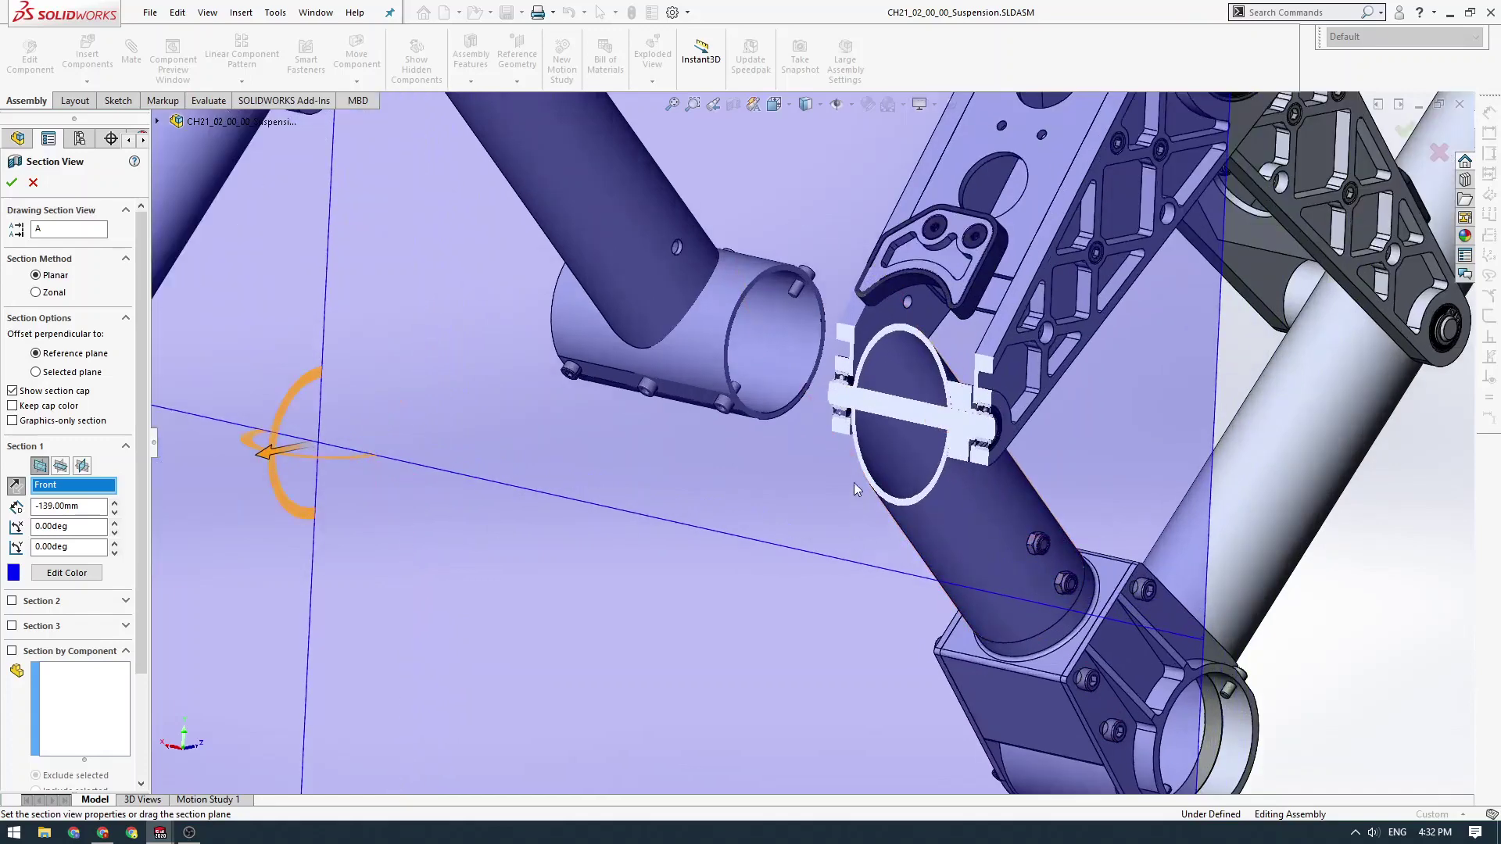
{"action": "scroll", "coordinate": [907, 528], "scroll_direction": "down", "scroll_amount": 3}
{"action": "scroll", "coordinate": [625, 469], "scroll_direction": "up", "scroll_amount": 4}
{"action": "scroll", "coordinate": [346, 406], "scroll_direction": "down", "scroll_amount": 2}
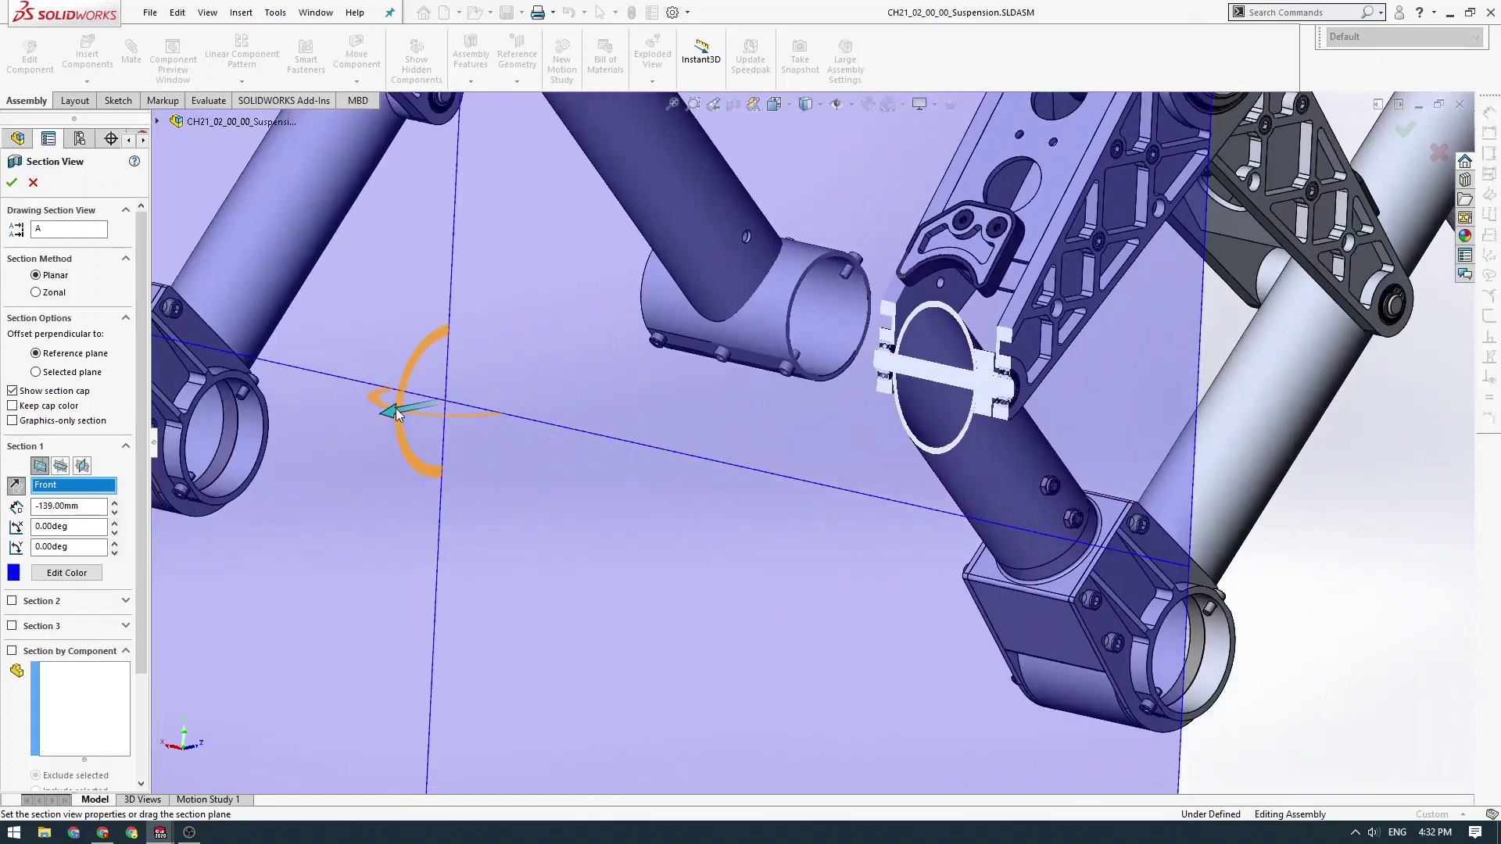
{"action": "left_click_drag", "start_coordinate": [395, 408], "coordinate": [394, 405]}
{"action": "left_click", "coordinate": [11, 182]}
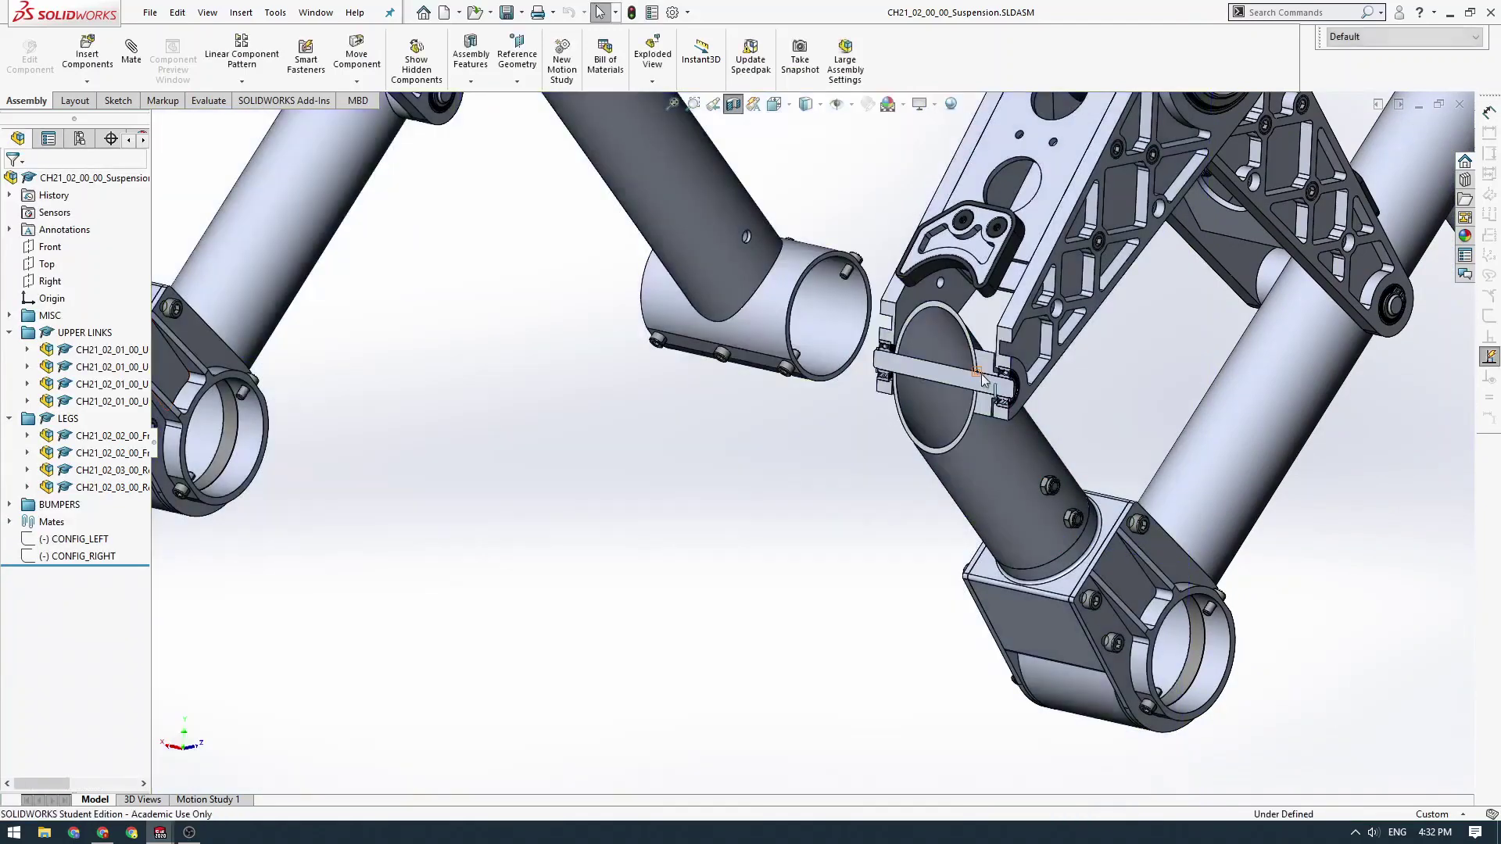
- Examine the cut face of the pivot pin running through the leg tube and both link plates
{"action": "scroll", "coordinate": [907, 419], "scroll_direction": "down", "scroll_amount": 8}
{"action": "middle_click_drag", "start_coordinate": [924, 415], "coordinate": [901, 427]}
{"action": "left_click", "coordinate": [902, 426]}
{"action": "mouse_move", "coordinate": [1171, 467]}
{"action": "middle_mouse_down"}
{"action": "mouse_move", "coordinate": [1155, 512]}
{"action": "mouse_move", "coordinate": [1096, 510]}
{"action": "mouse_move", "coordinate": [1149, 480]}
{"action": "middle_mouse_up"}
{"action": "scroll", "coordinate": [1095, 508], "scroll_direction": "down", "scroll_amount": 1}
{"action": "scroll", "coordinate": [1114, 480], "scroll_direction": "down", "scroll_amount": 4}
{"action": "scroll", "coordinate": [962, 471], "scroll_direction": "up", "scroll_amount": 4}
{"action": "middle_click_drag", "start_coordinate": [962, 471], "coordinate": [988, 480], "text": "ctrl"}
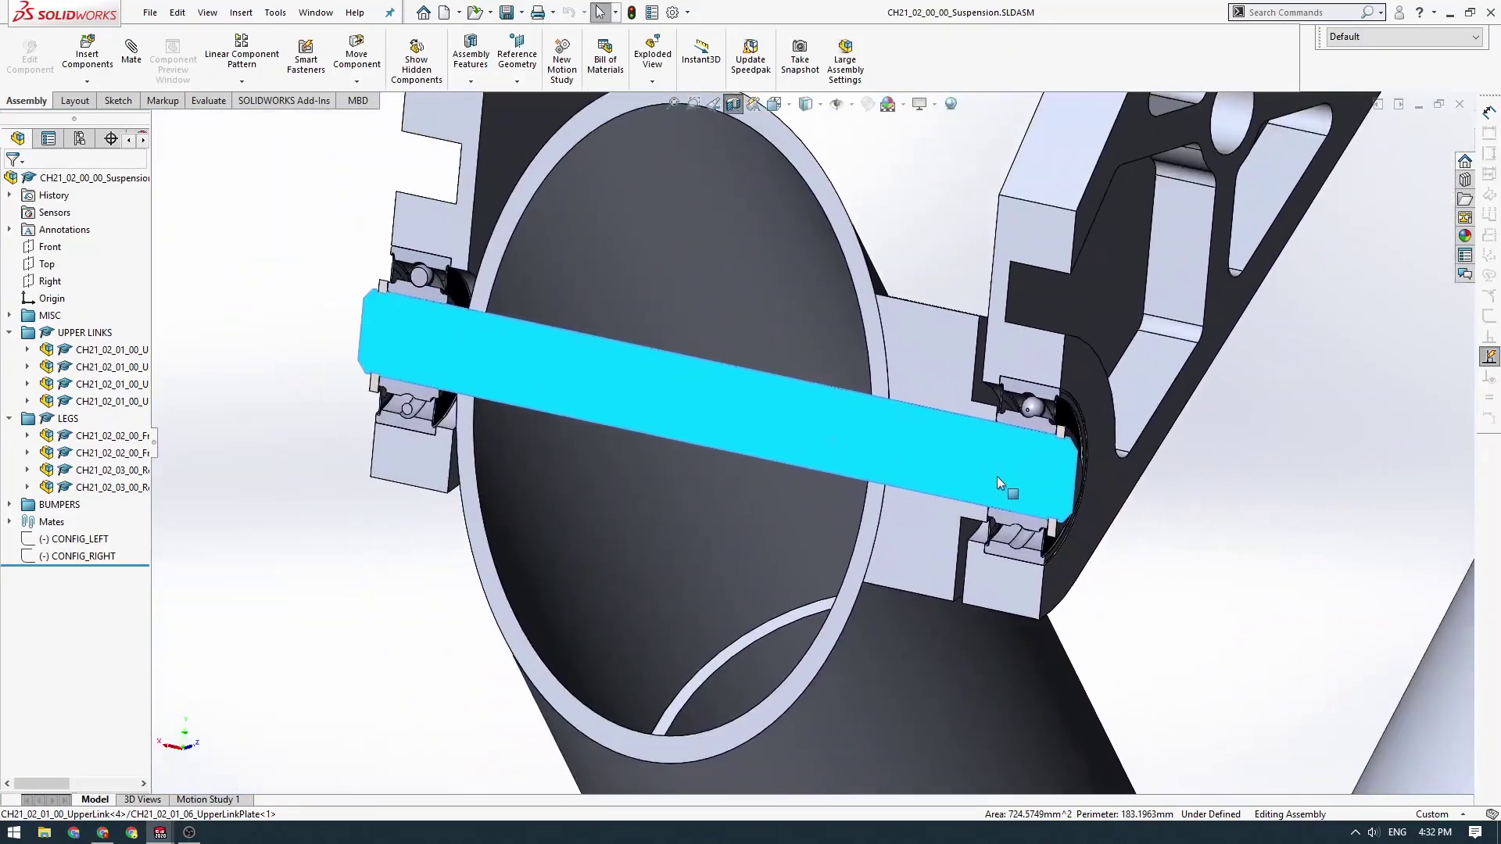
- Highlight the leg tube's inner surface, the pivot spacer and both upper link plates in the section
{"action": "left_click", "coordinate": [711, 266]}
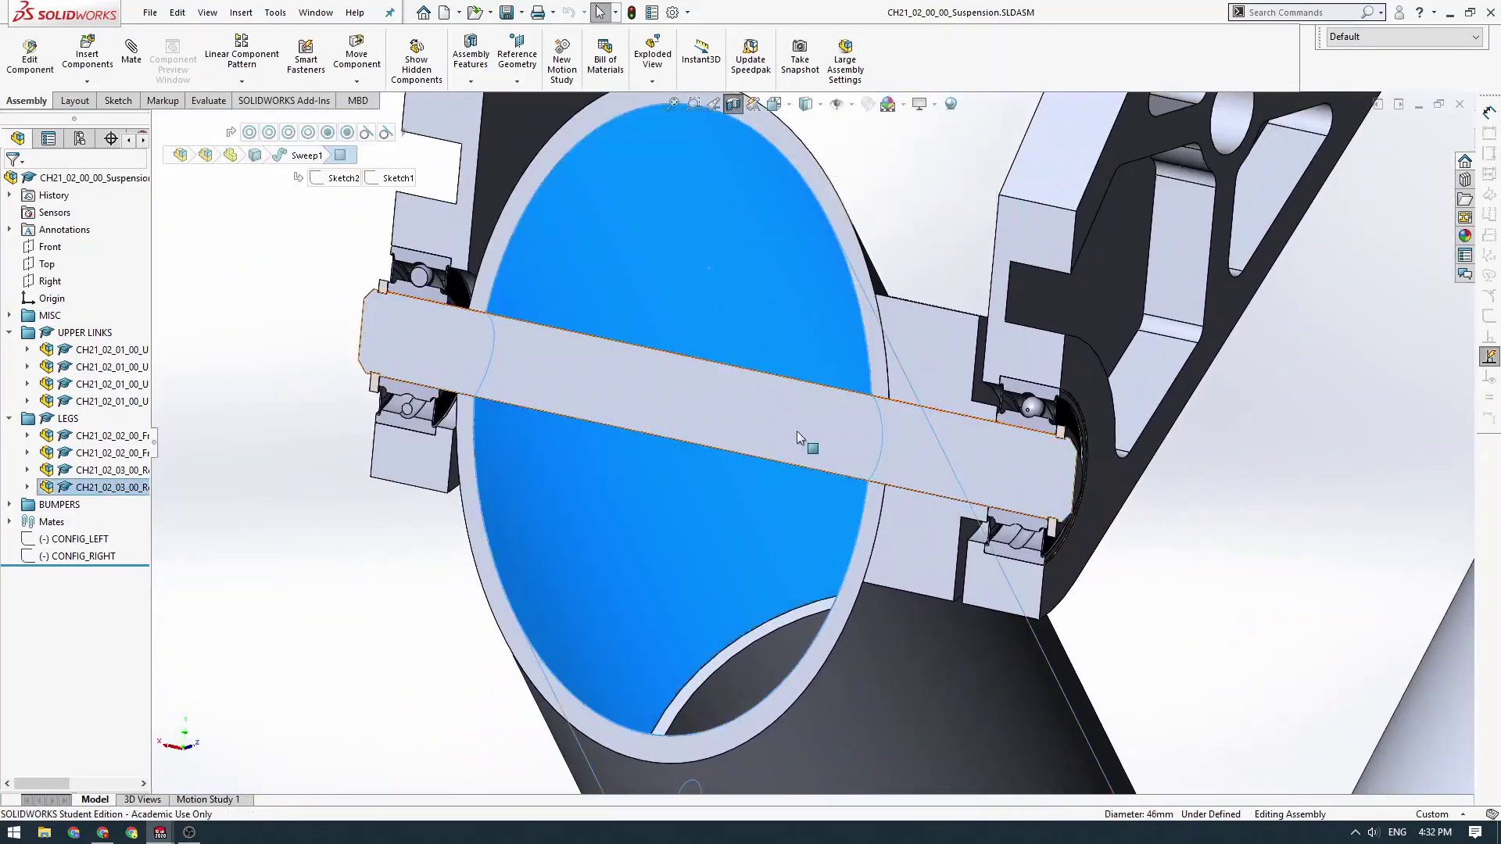
{"action": "left_click", "coordinate": [941, 355]}
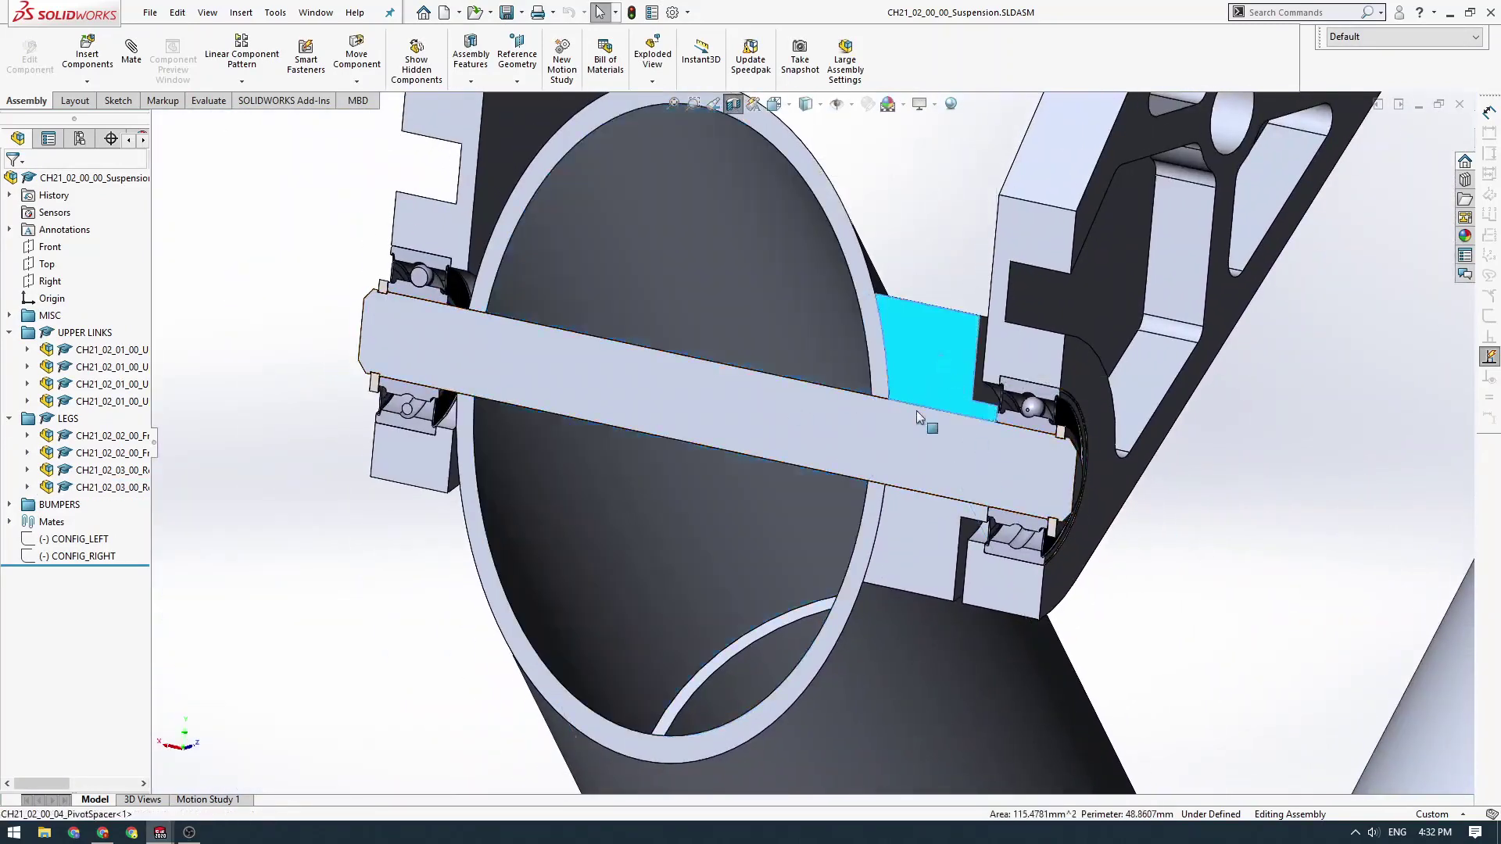
{"action": "left_click", "coordinate": [1218, 564]}
{"action": "left_click", "coordinate": [1032, 226]}
{"action": "left_click", "coordinate": [435, 237], "text": "ctrl"}
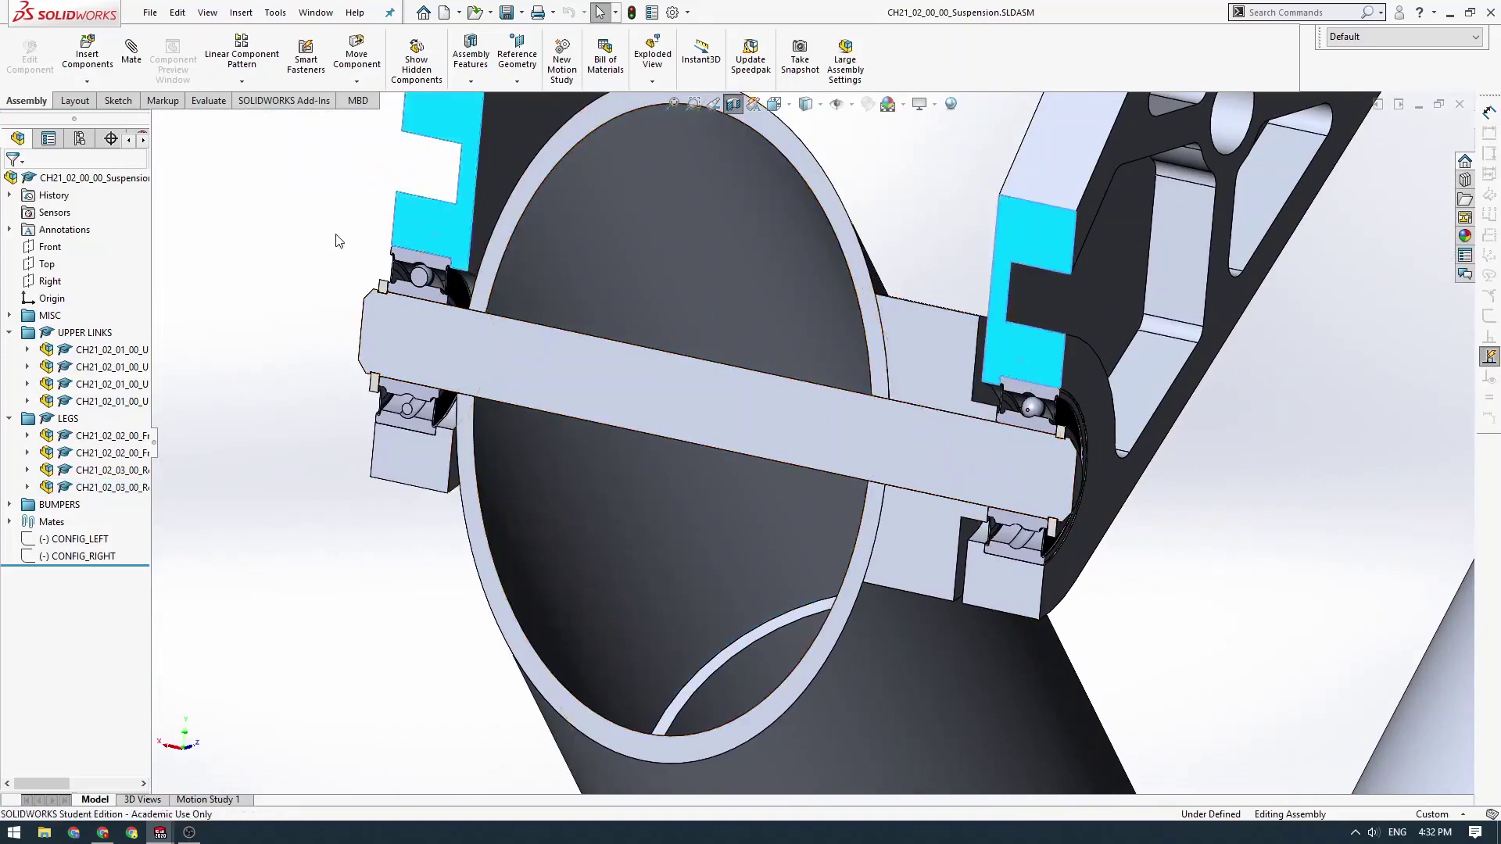
{"action": "left_click", "coordinate": [338, 241]}
- Highlight the inner races of the bearings at both ends of the pivot pin, then clear the selection
{"action": "scroll", "coordinate": [1040, 380], "scroll_direction": "down", "scroll_amount": 4}
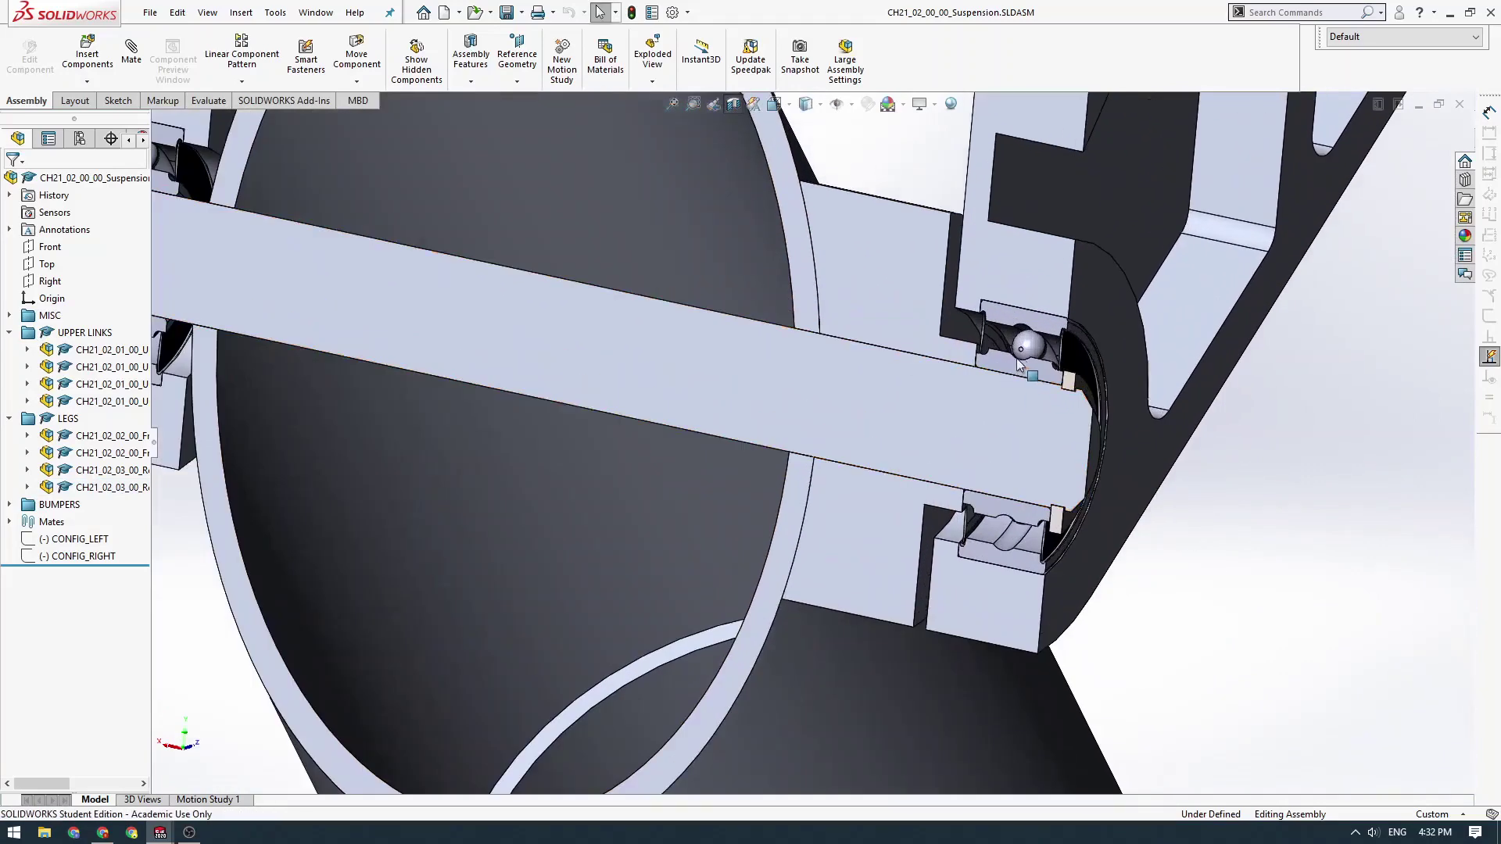
{"action": "left_click", "coordinate": [1019, 361]}
{"action": "middle_click_drag", "start_coordinate": [757, 401], "coordinate": [794, 305], "text": "ctrl"}
{"action": "left_click", "coordinate": [416, 240], "text": "ctrl"}
{"action": "scroll", "coordinate": [806, 356], "scroll_direction": "up", "scroll_amount": 1}
{"action": "left_click", "coordinate": [1287, 534]}
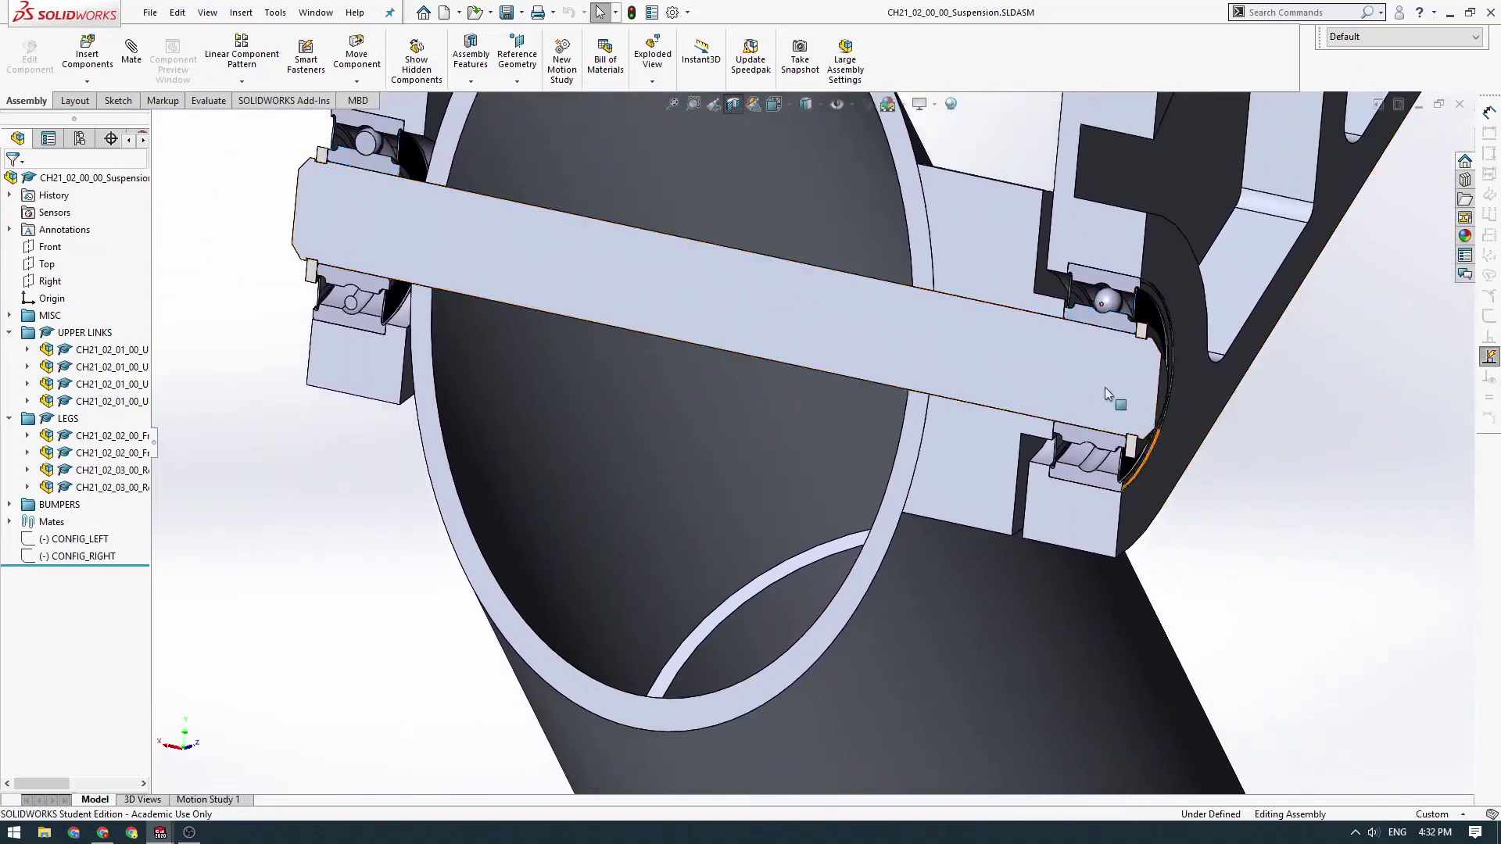
- Highlight the sectioned circlip beside the bearing and examine how it retains the pivot pin
{"action": "scroll", "coordinate": [1095, 366], "scroll_direction": "down", "scroll_amount": 5}
{"action": "left_click", "coordinate": [995, 401]}
{"action": "scroll", "coordinate": [994, 401], "scroll_direction": "up", "scroll_amount": 5}
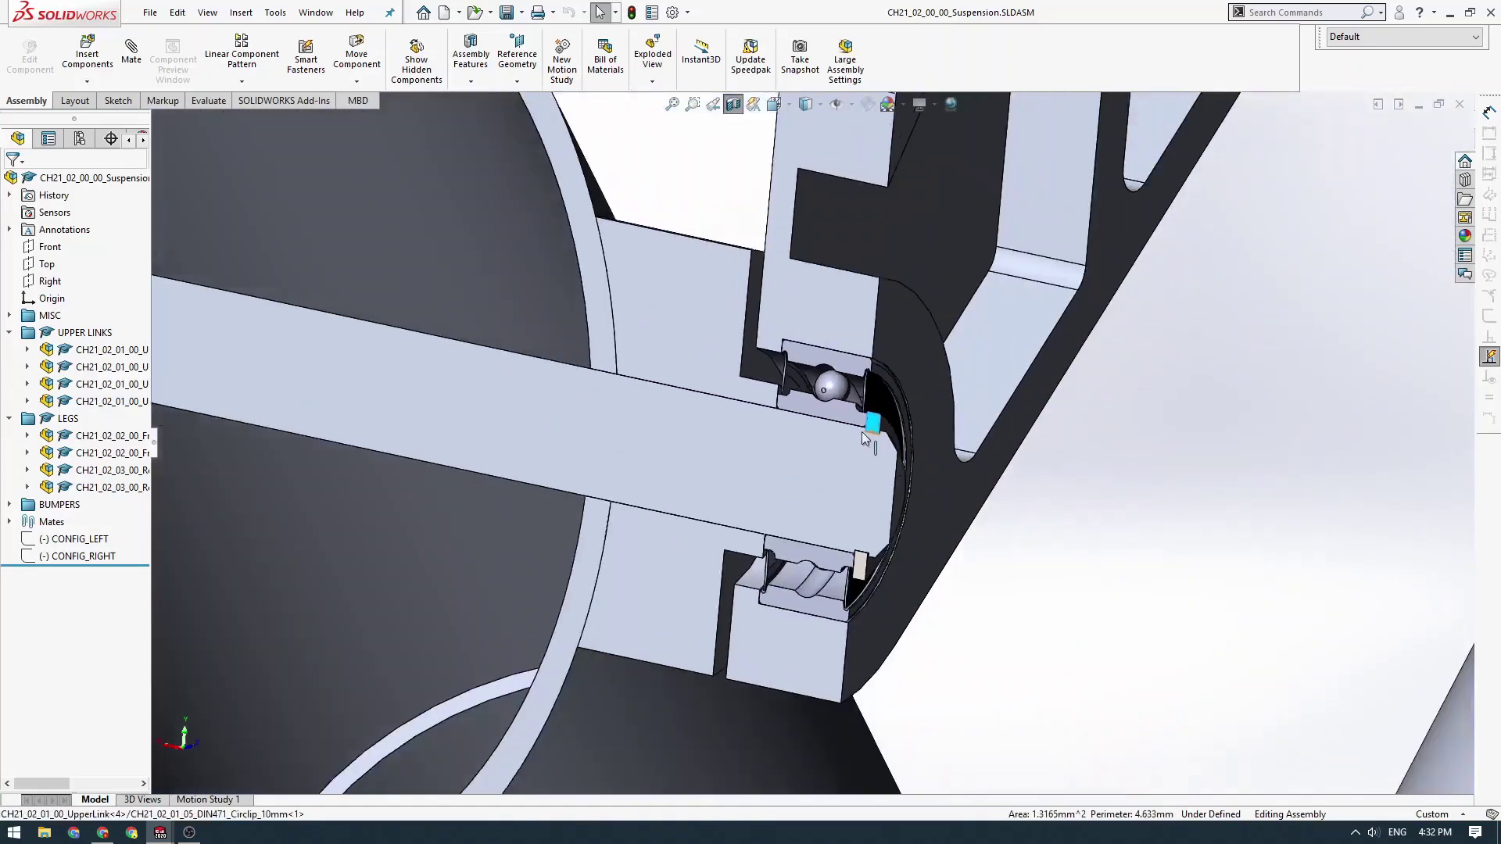
{"action": "scroll", "coordinate": [1226, 408], "scroll_direction": "down", "scroll_amount": 3}
{"action": "scroll", "coordinate": [1199, 435], "scroll_direction": "up", "scroll_amount": 3}
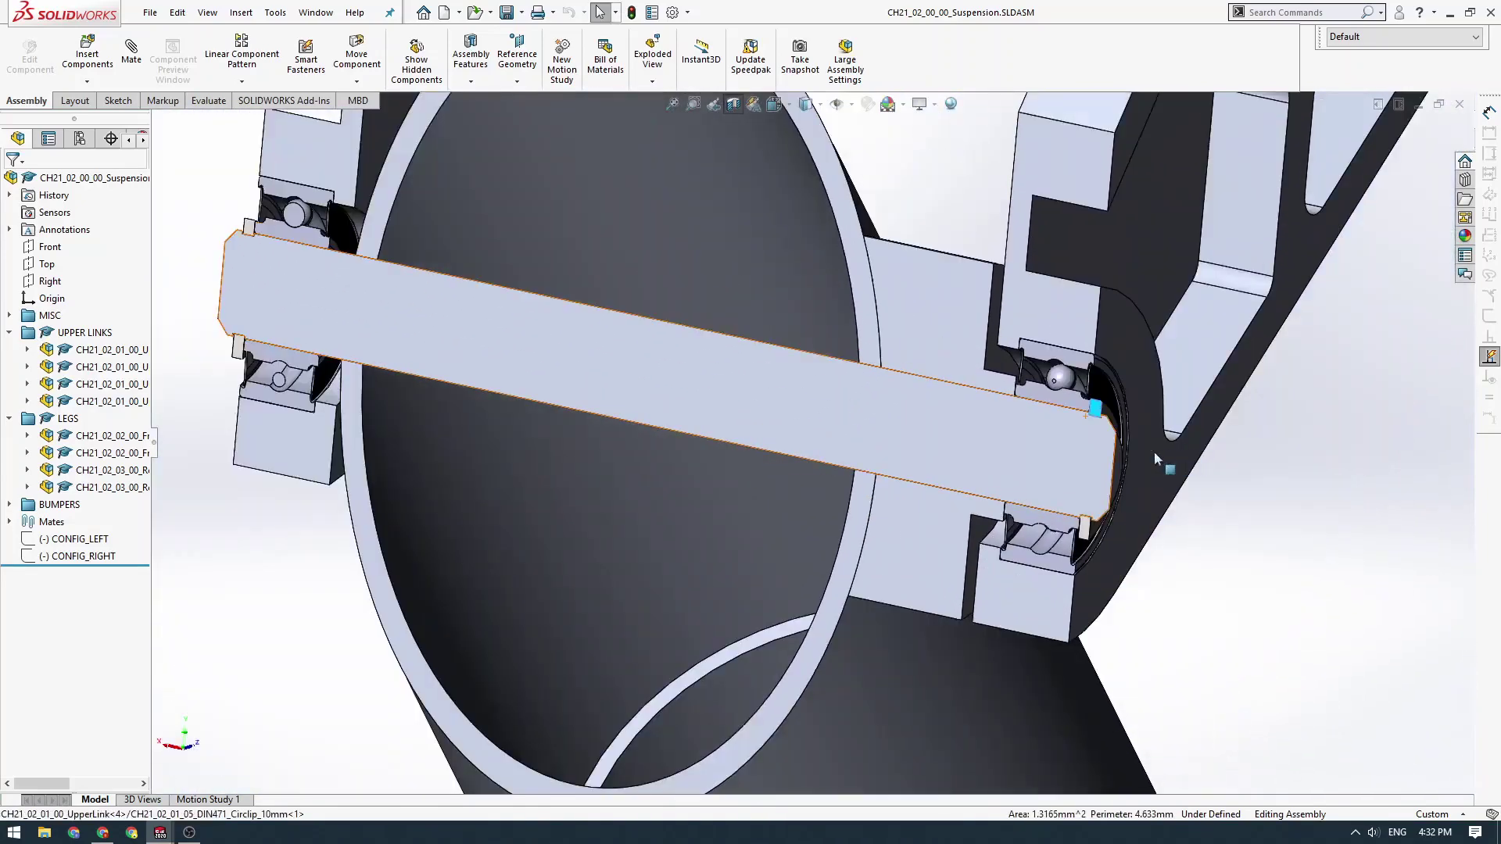
{"action": "scroll", "coordinate": [1138, 446], "scroll_direction": "down", "scroll_amount": 3}
{"action": "scroll", "coordinate": [1106, 439], "scroll_direction": "up", "scroll_amount": 2}
{"action": "middle_click_drag", "start_coordinate": [982, 452], "coordinate": [1052, 391]}
- Turn off the section view and inspect the circlip and the pin's groove surface at the exposed end
{"action": "left_click", "coordinate": [738, 107]}
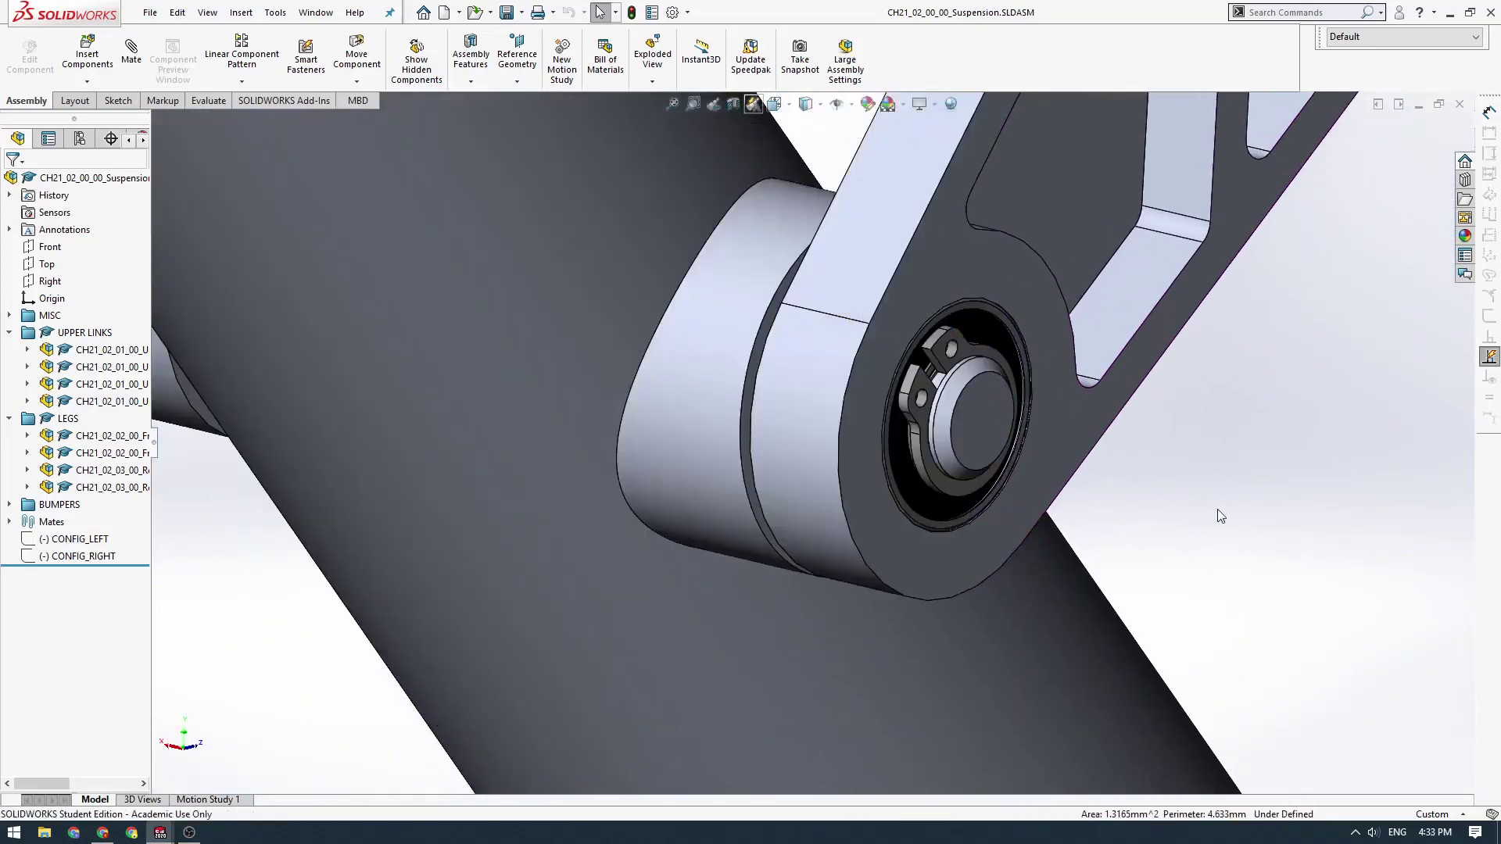
{"action": "left_click", "coordinate": [1218, 509]}
{"action": "scroll", "coordinate": [950, 397], "scroll_direction": "down", "scroll_amount": 4}
{"action": "left_click", "coordinate": [841, 356]}
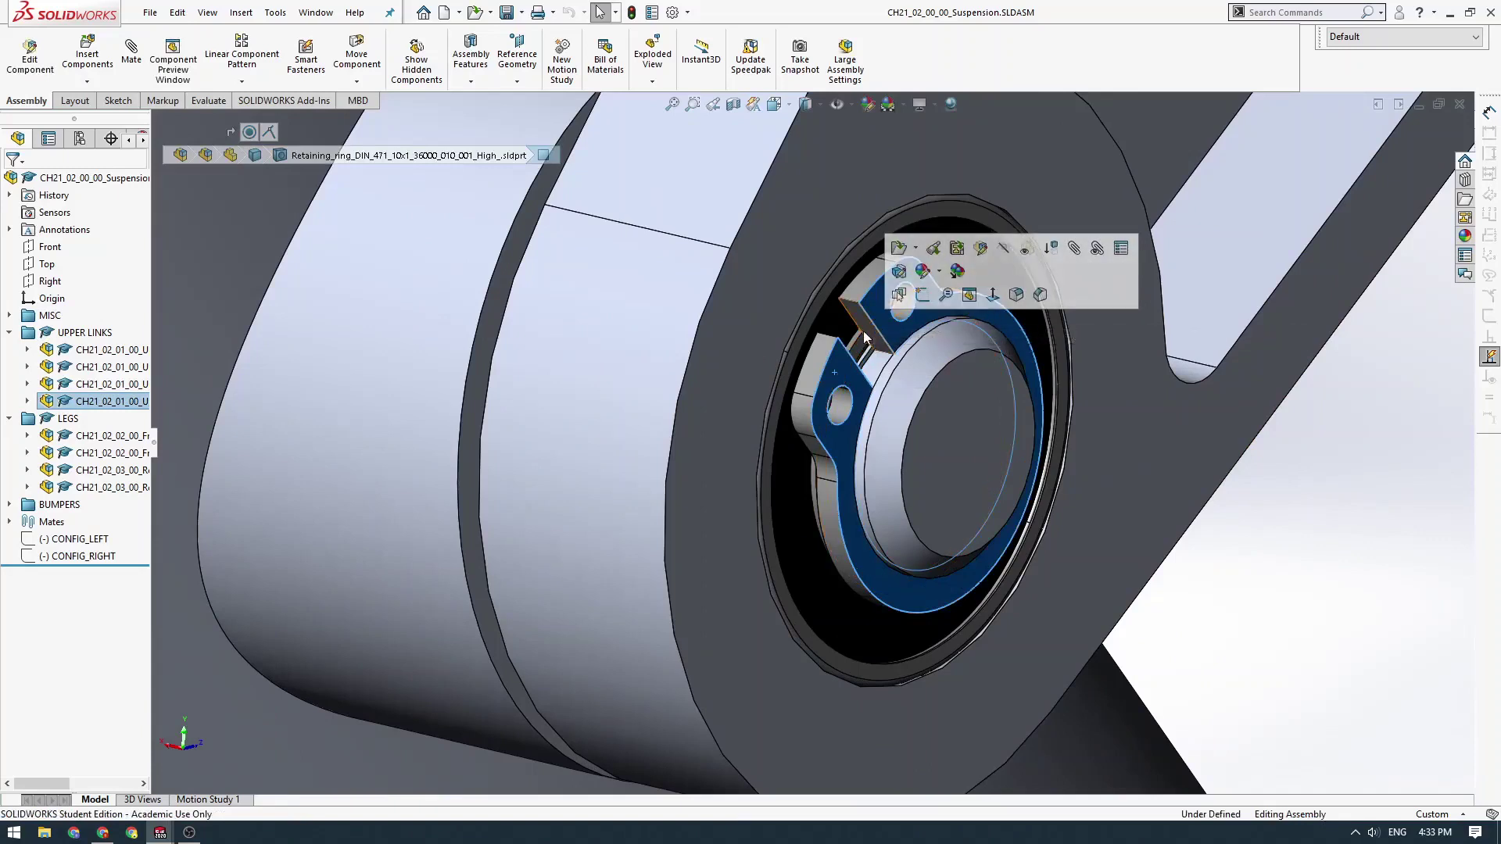
{"action": "left_click", "coordinate": [875, 365]}
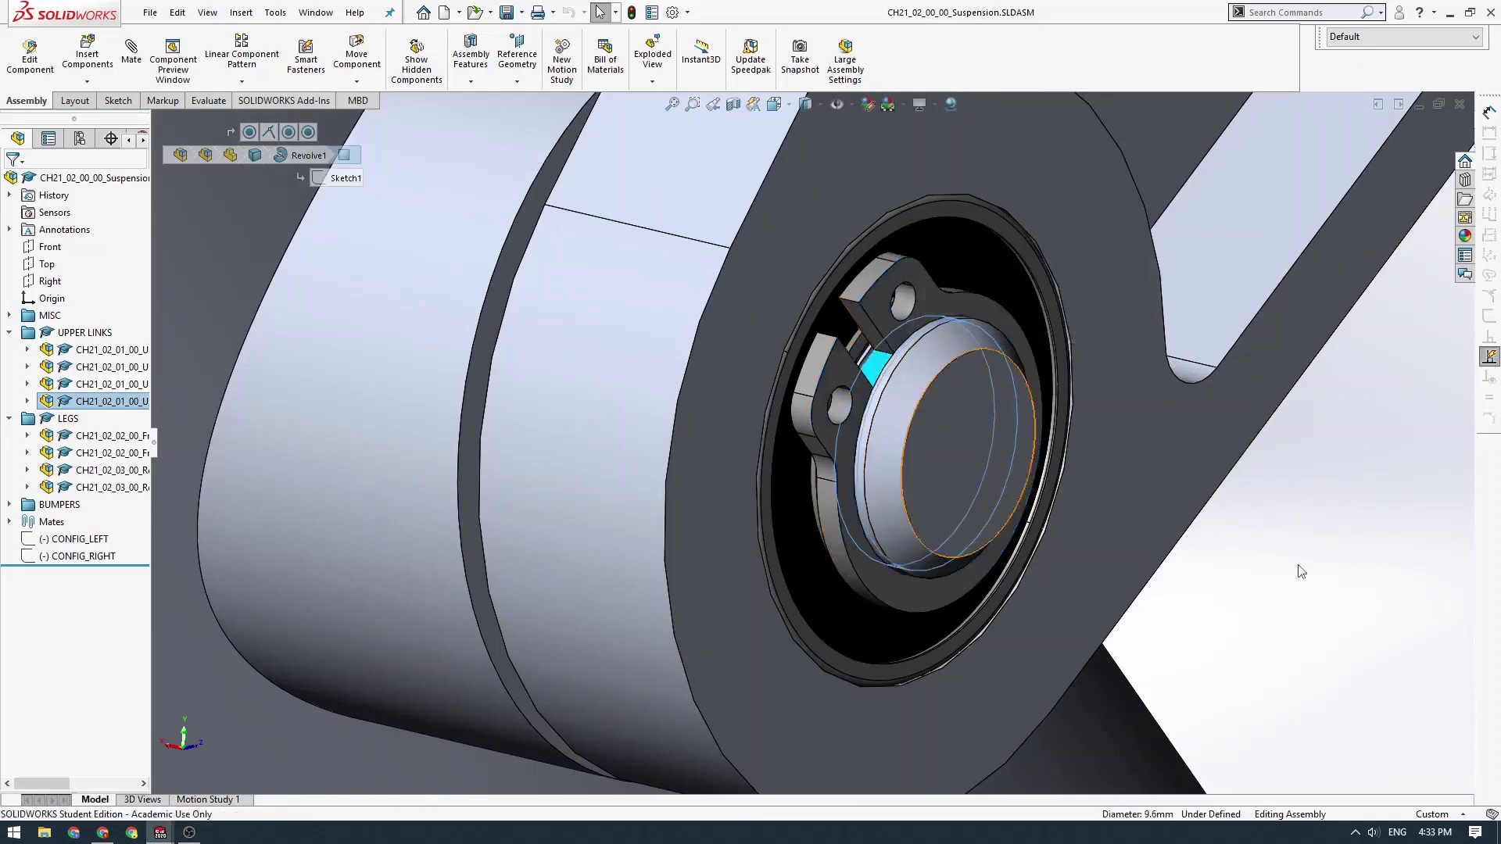
{"action": "left_click", "coordinate": [1341, 593]}
- Reapply the section view through the pivot joint with the Front plane at a -139 mm offset
{"action": "scroll", "coordinate": [985, 492], "scroll_direction": "up", "scroll_amount": 2}
{"action": "middle_click_drag", "start_coordinate": [985, 492], "coordinate": [1070, 475], "text": "ctrl"}
{"action": "left_click", "coordinate": [751, 105]}
{"action": "scroll", "coordinate": [984, 366], "scroll_direction": "up", "scroll_amount": 3}
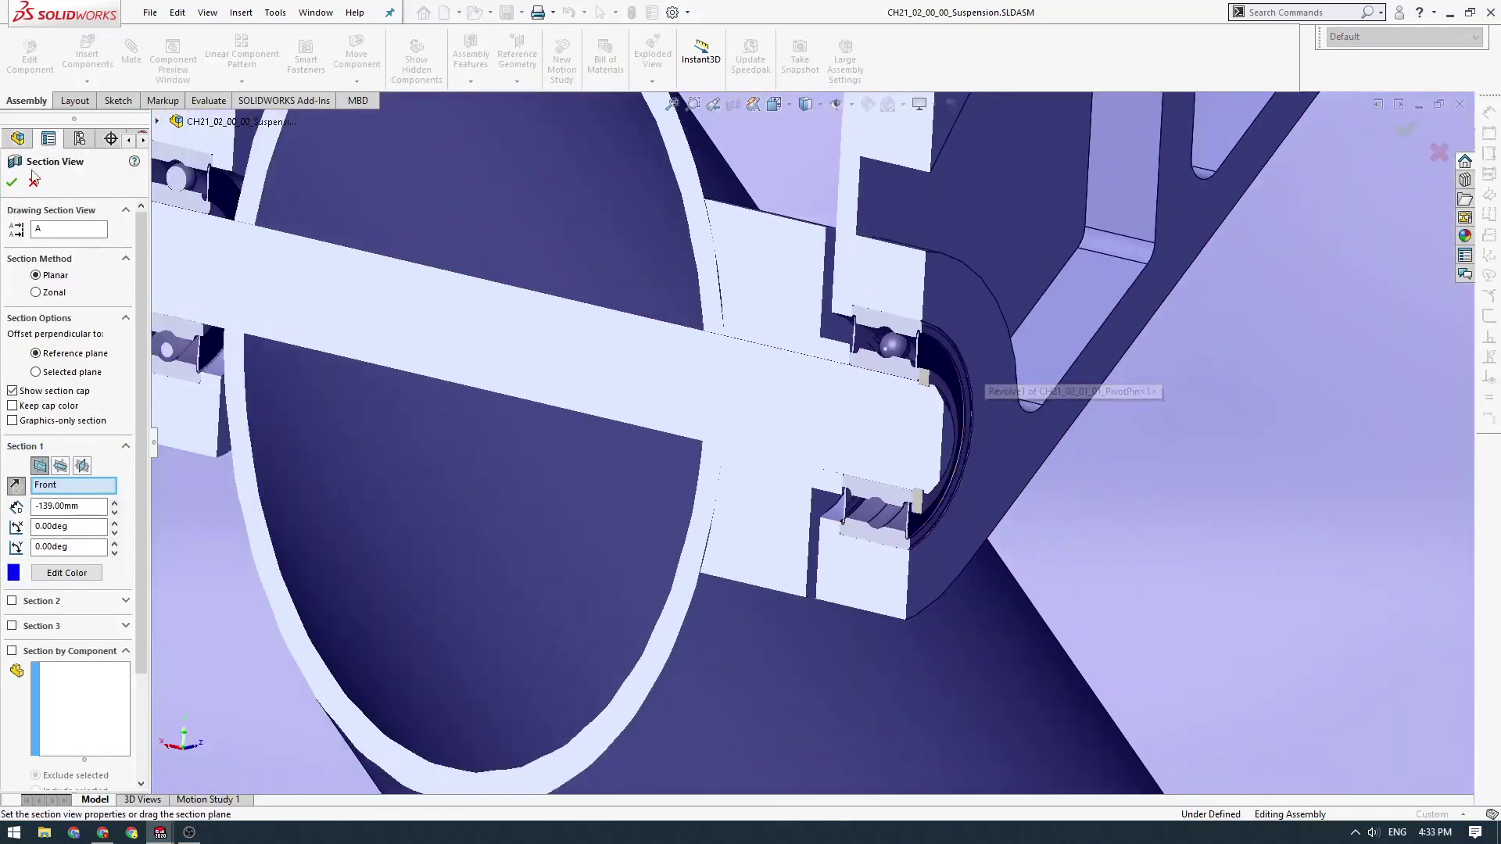
{"action": "left_click", "coordinate": [12, 182]}
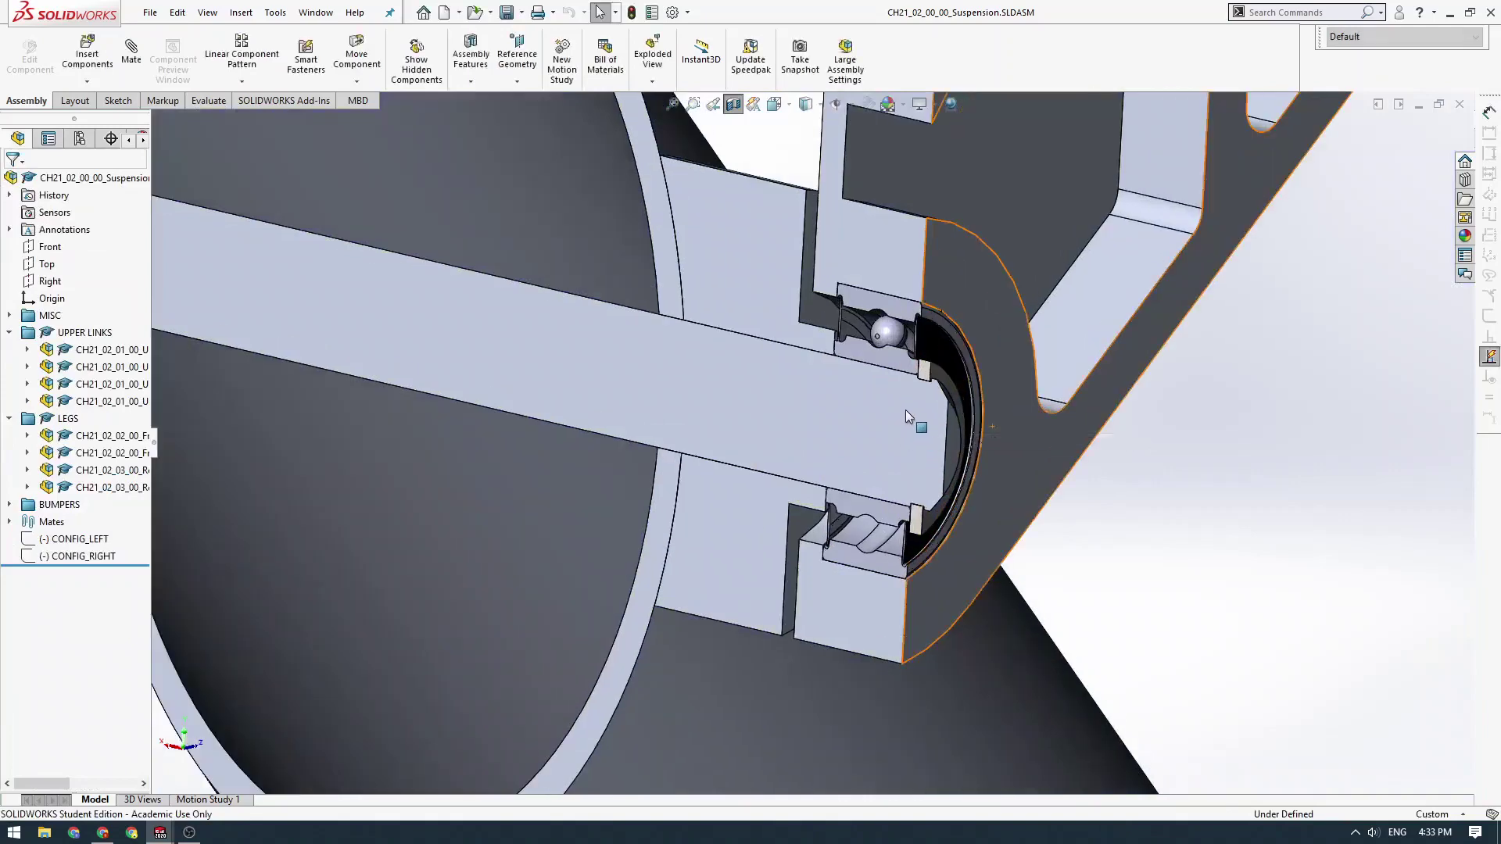
- Highlight the sectioned pivot pin and circlip, and examine how the circlip sits in its groove against the bearing
{"action": "left_click", "coordinate": [918, 400]}
{"action": "scroll", "coordinate": [918, 401], "scroll_direction": "down", "scroll_amount": 5}
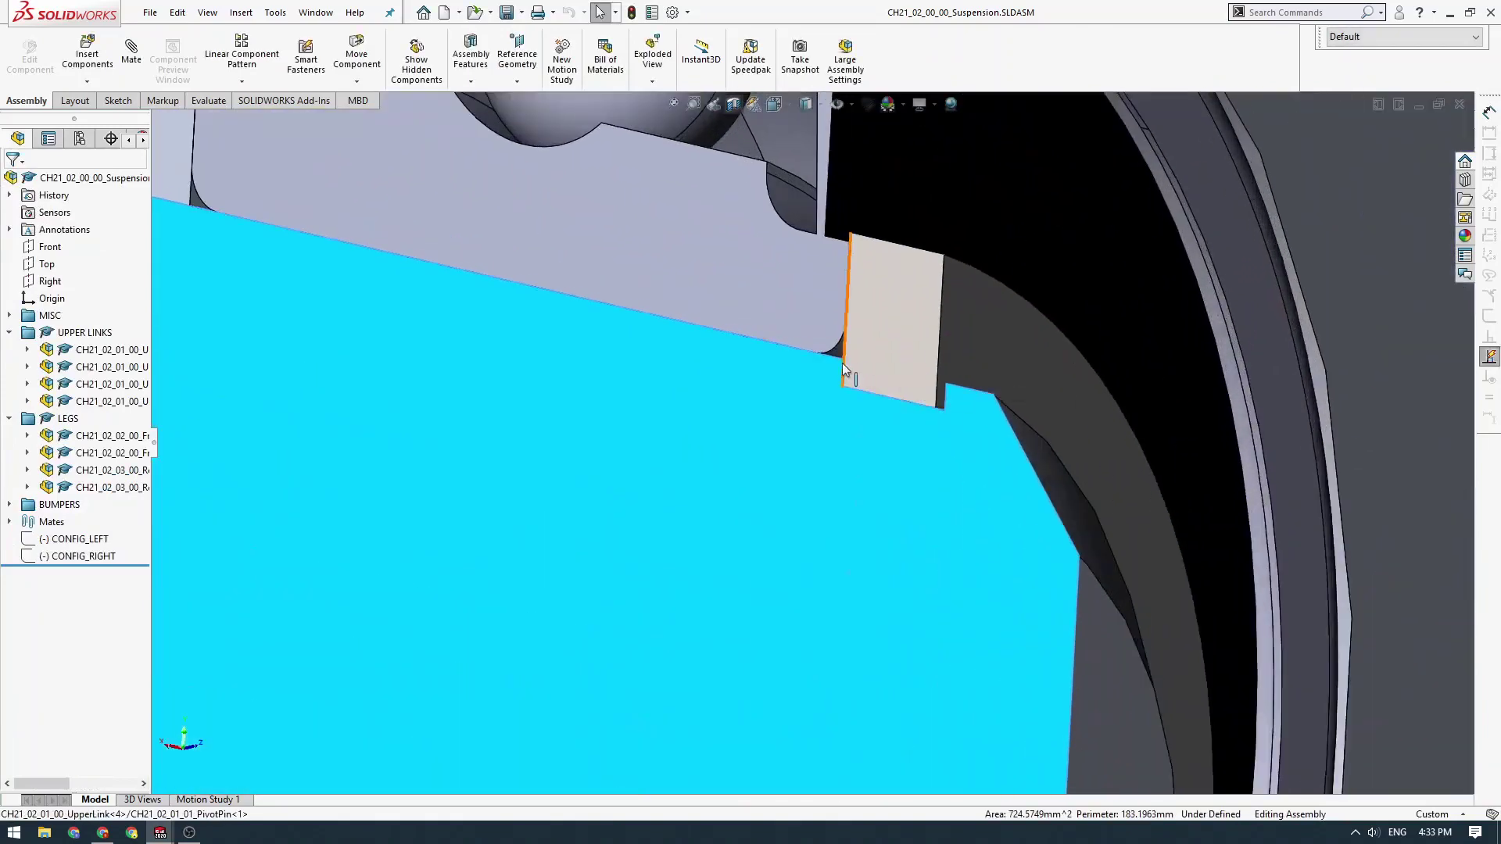
{"action": "scroll", "coordinate": [936, 401], "scroll_direction": "up", "scroll_amount": 3}
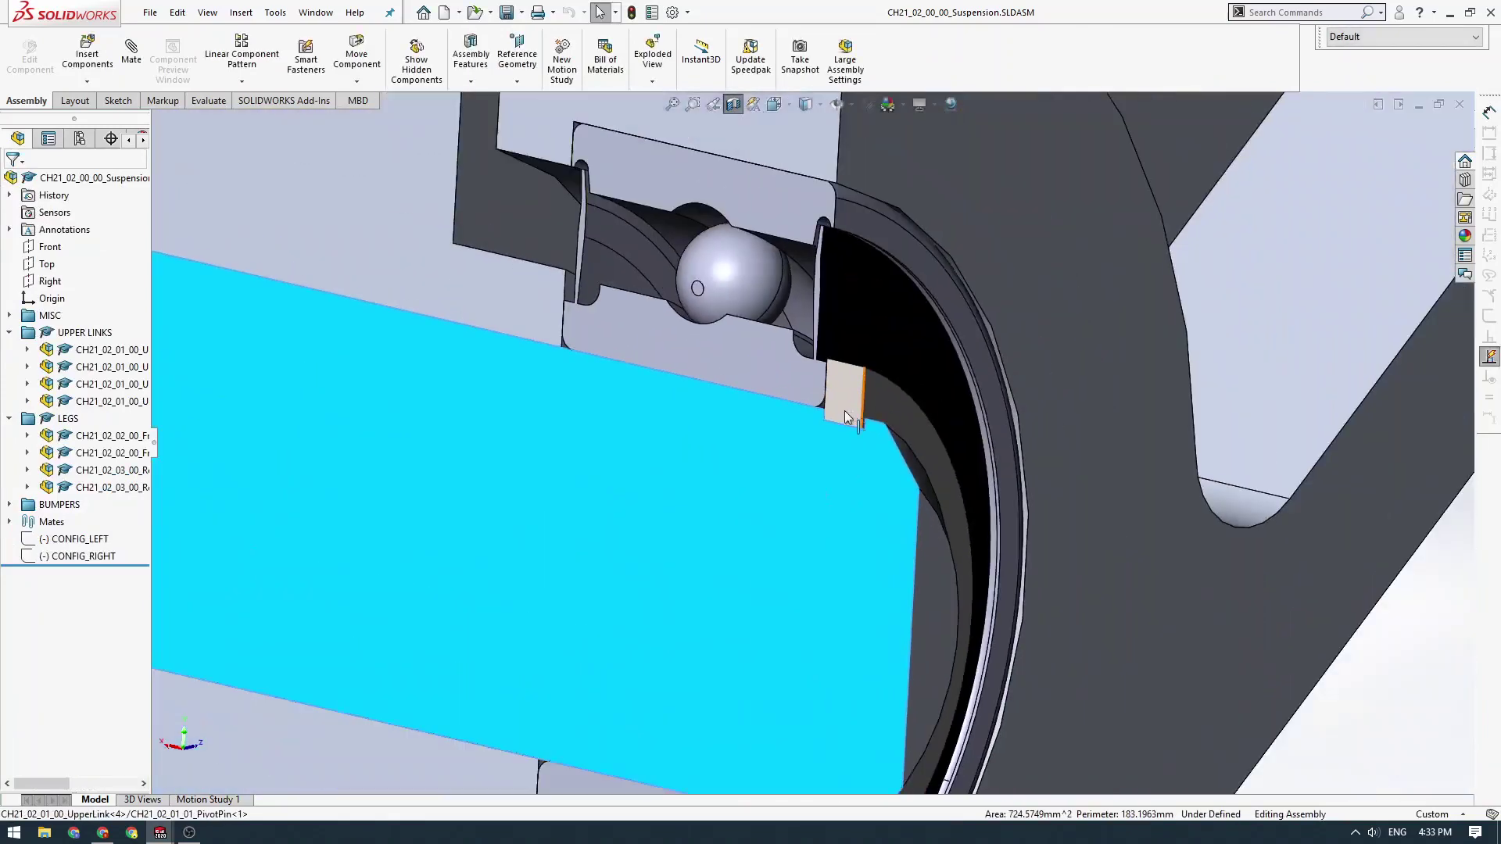
{"action": "left_click", "coordinate": [855, 415]}
{"action": "scroll", "coordinate": [855, 414], "scroll_direction": "up", "scroll_amount": 6}
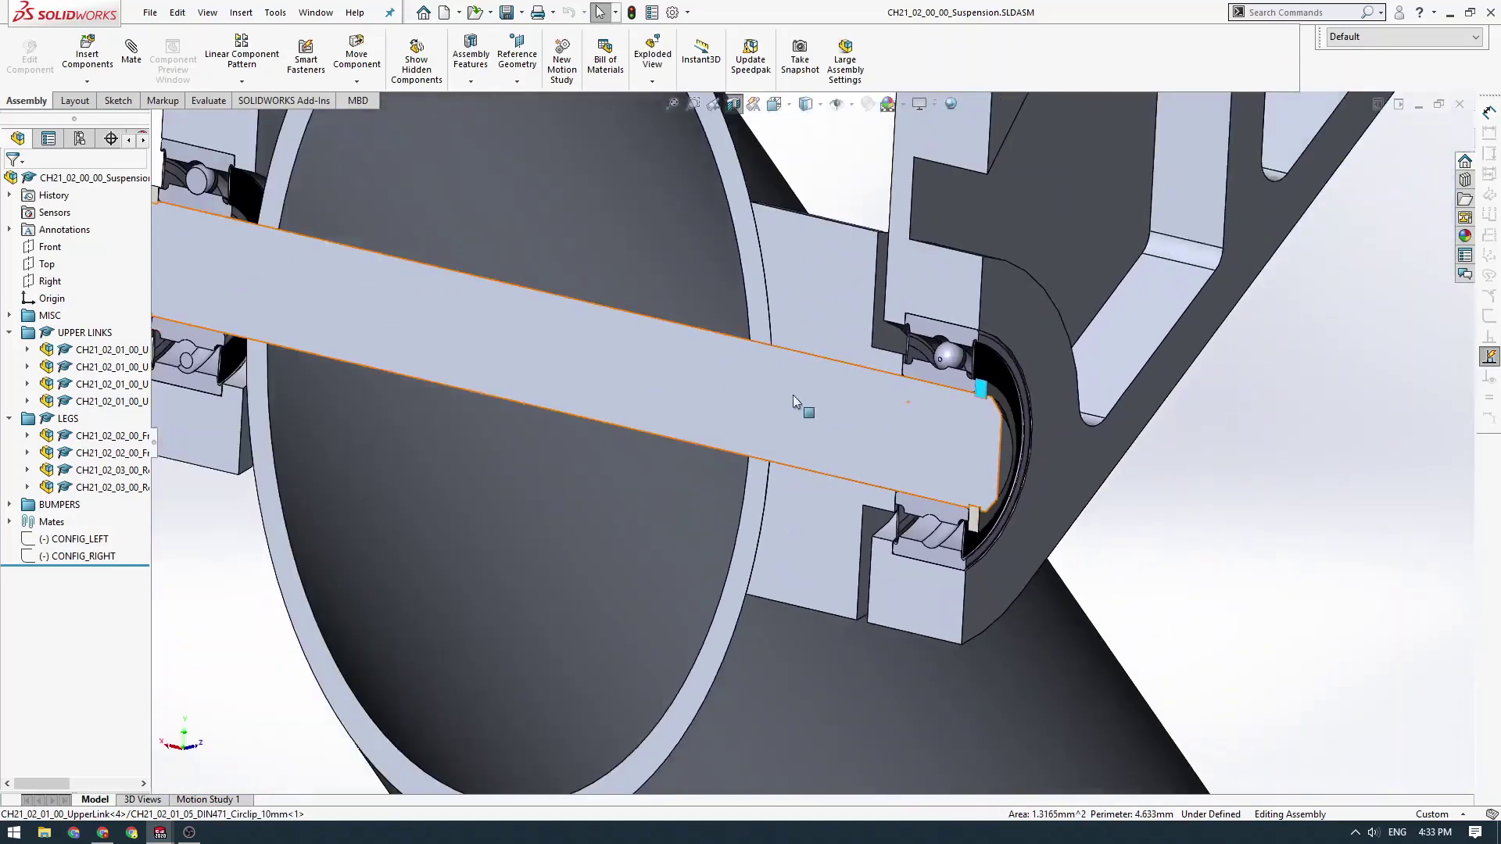
{"action": "scroll", "coordinate": [1160, 428], "scroll_direction": "up", "scroll_amount": 5}
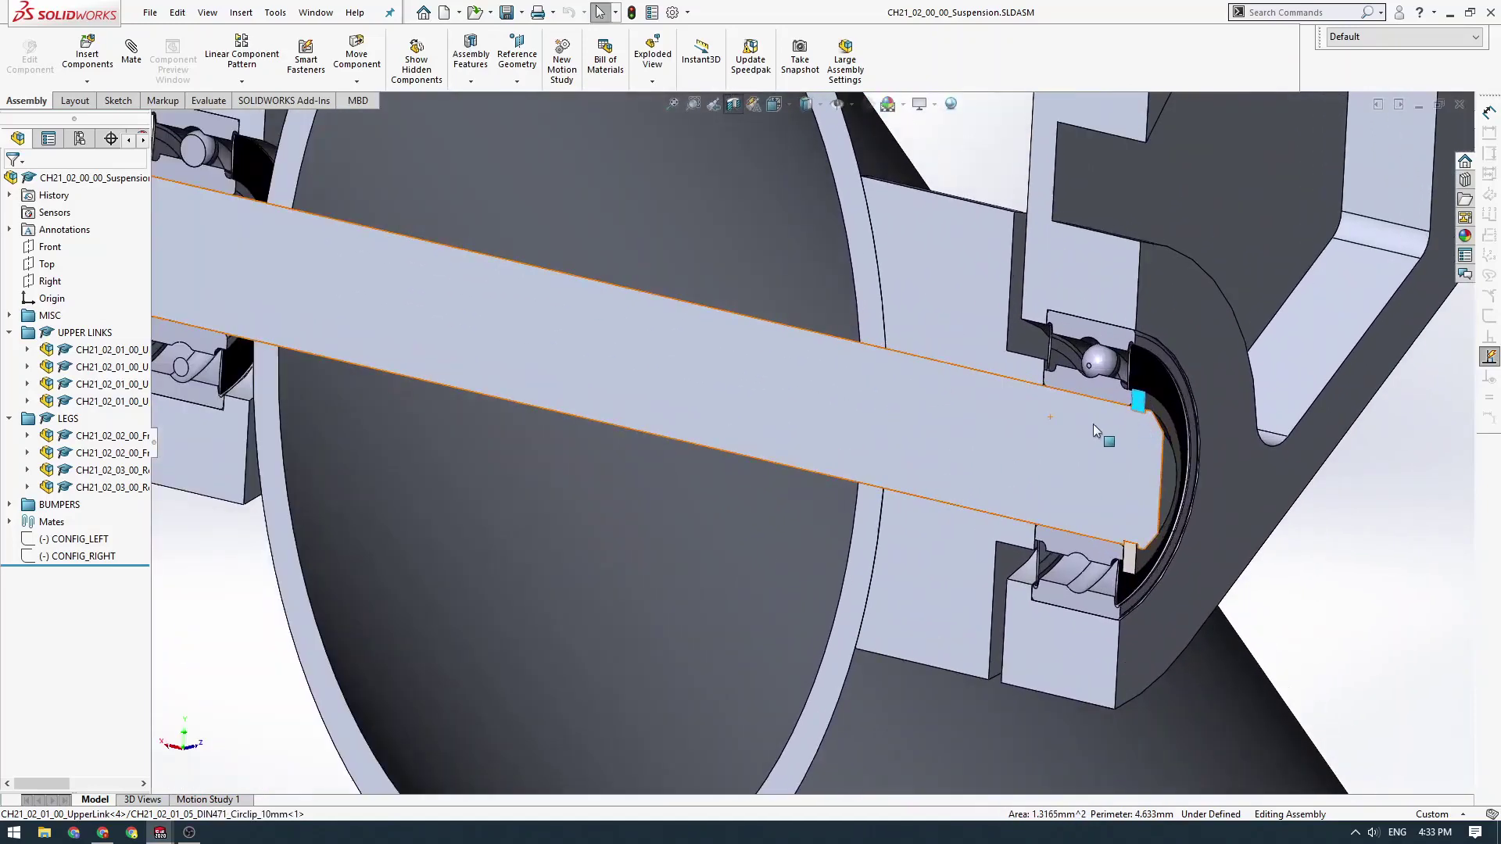
{"action": "scroll", "coordinate": [1026, 498], "scroll_direction": "down", "scroll_amount": 5}
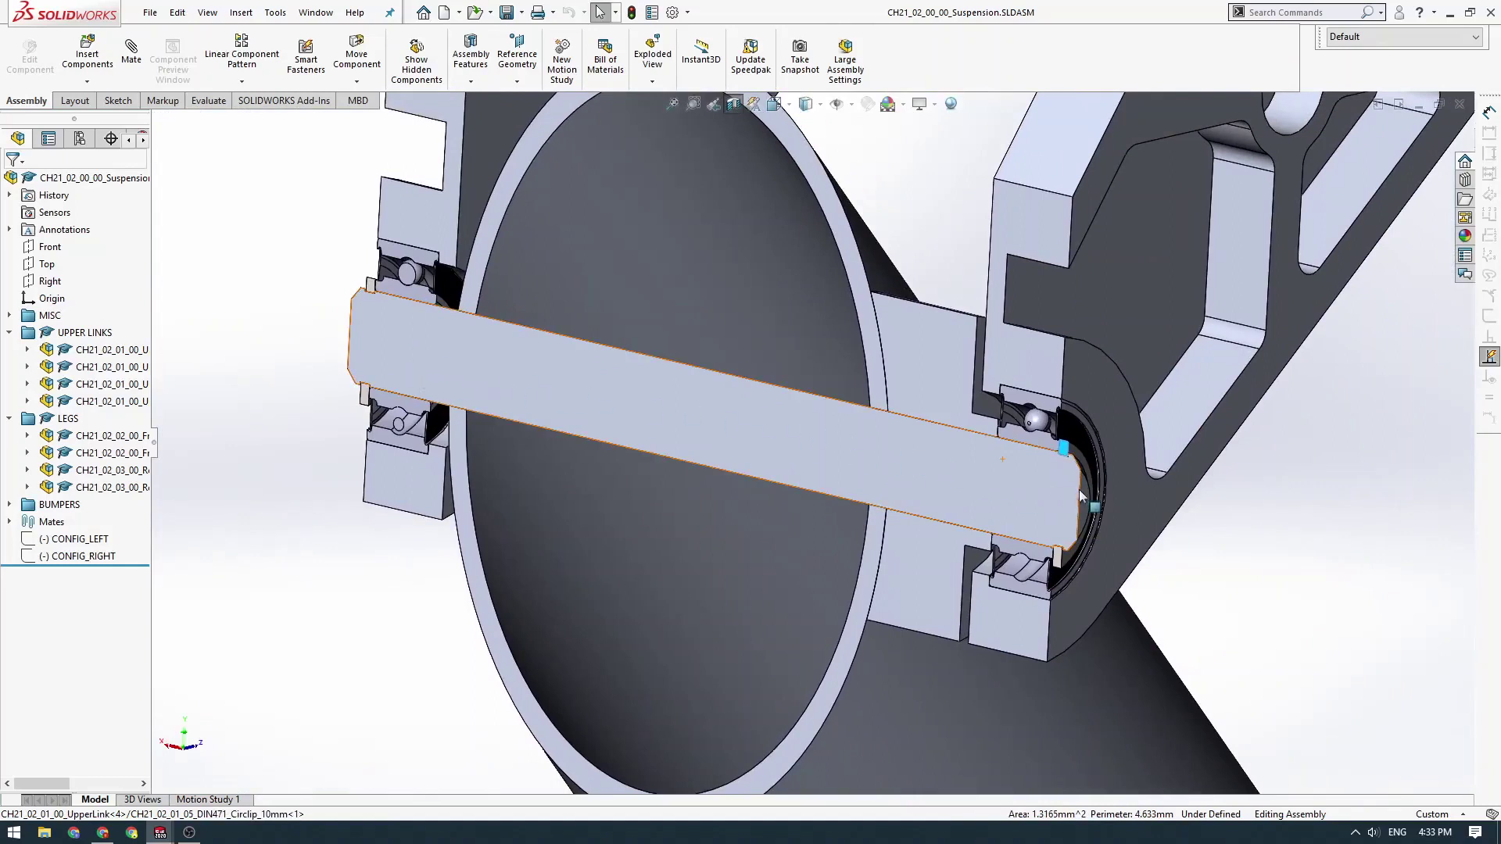
- Highlight the bearing's inner ring in the section and examine how the bearings at both pin ends sit against the circlips
{"action": "scroll", "coordinate": [1043, 452], "scroll_direction": "down", "scroll_amount": 2}
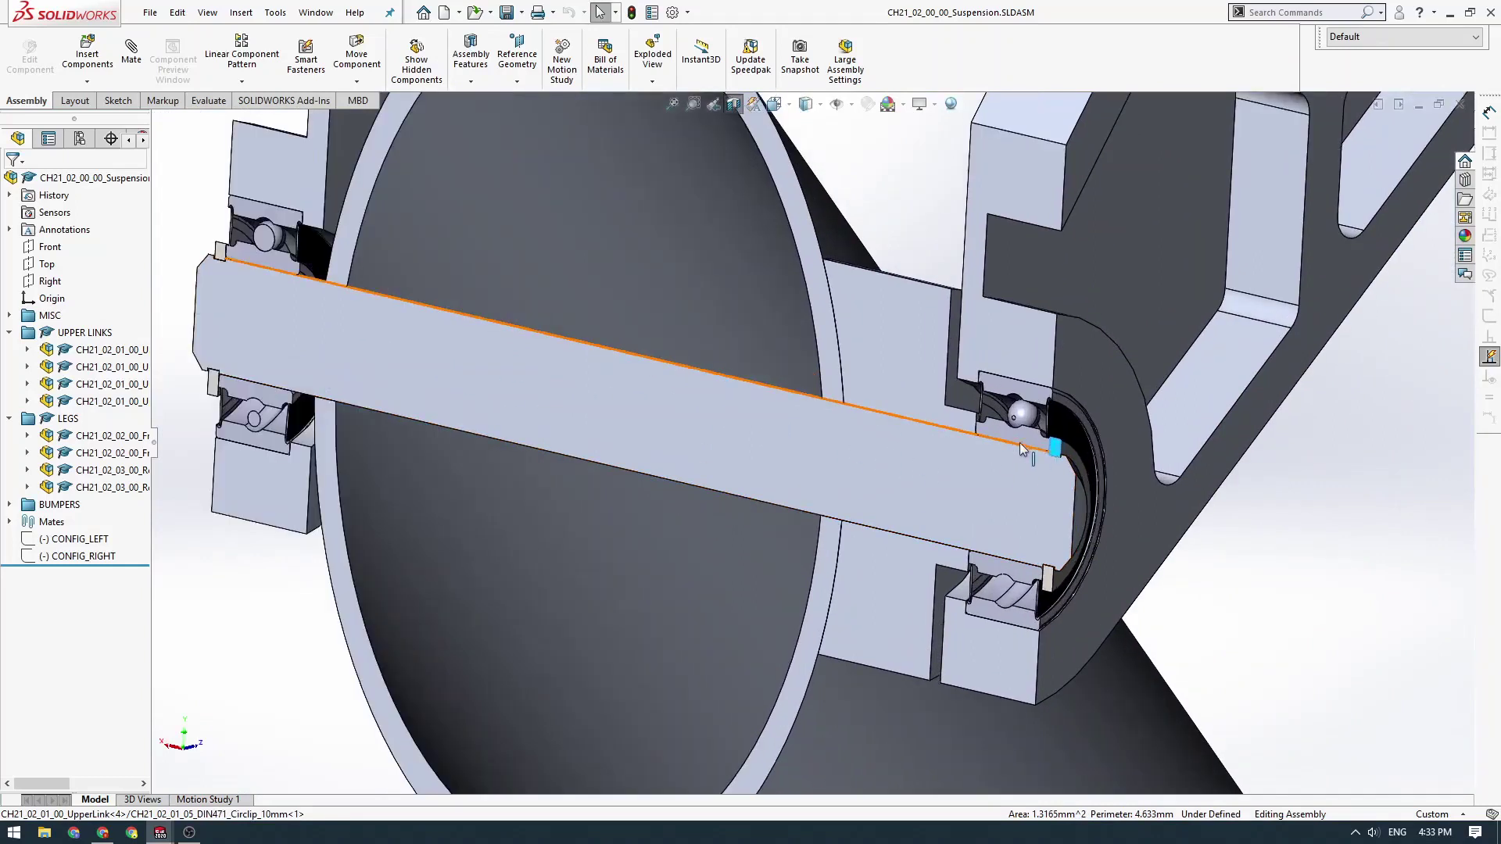
{"action": "left_click", "coordinate": [1026, 438]}
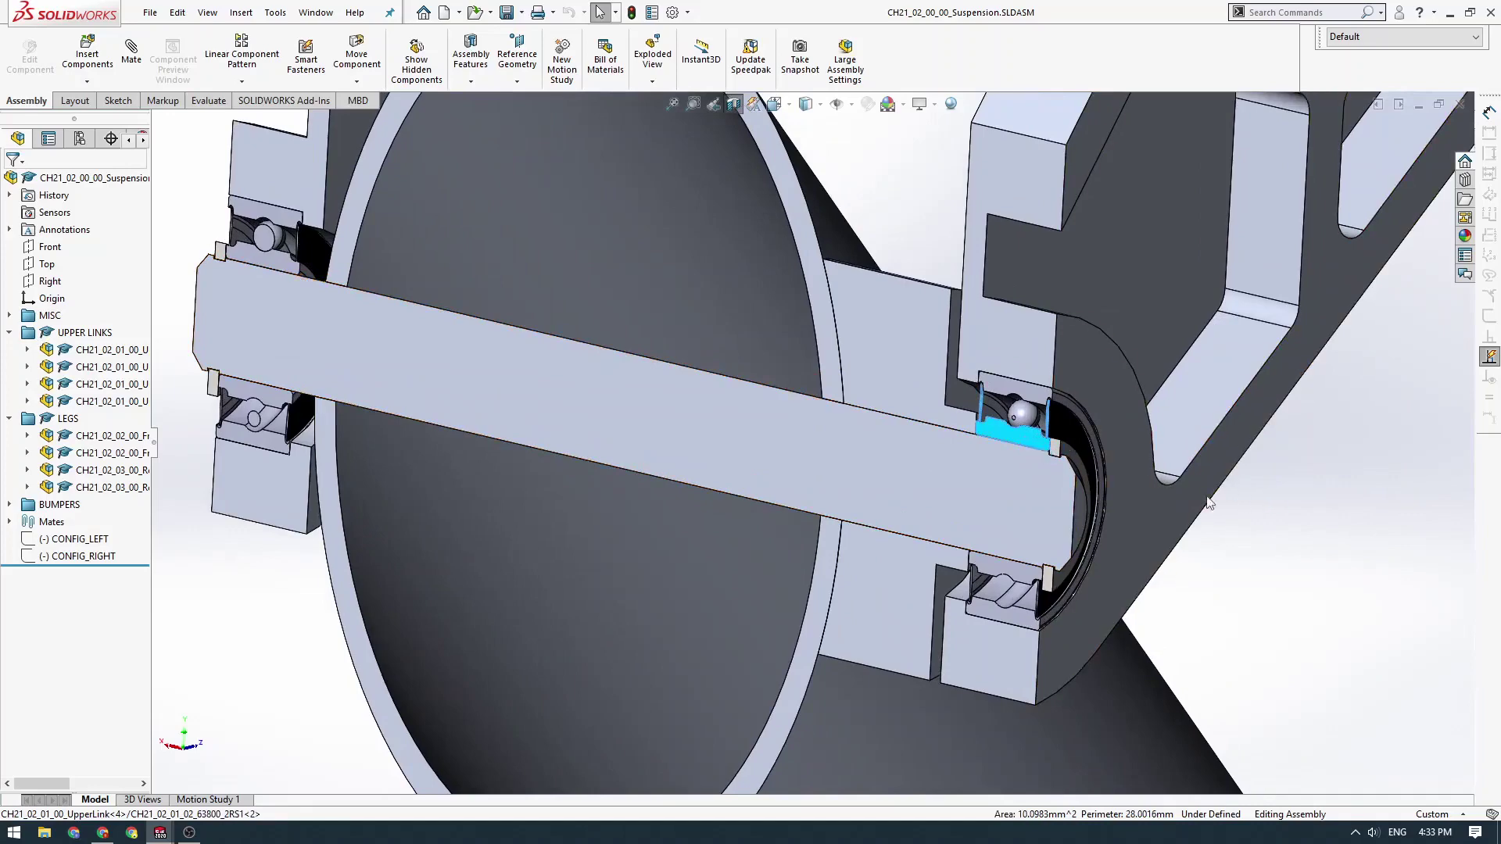
{"action": "scroll", "coordinate": [1016, 461], "scroll_direction": "up", "scroll_amount": 5}
{"action": "scroll", "coordinate": [955, 436], "scroll_direction": "down", "scroll_amount": 5}
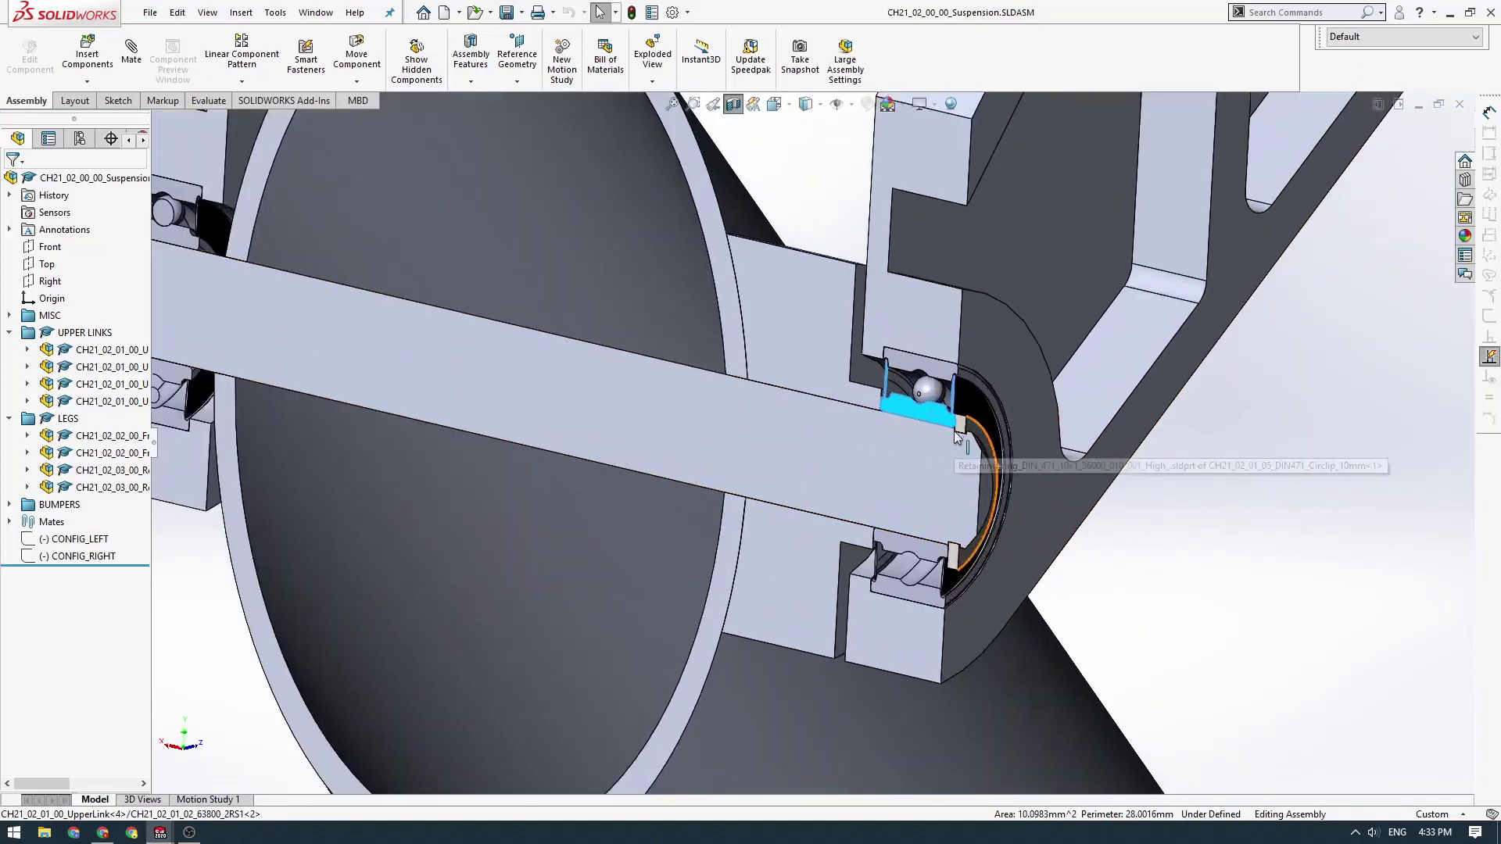
{"action": "scroll", "coordinate": [957, 437], "scroll_direction": "up", "scroll_amount": 2}
{"action": "scroll", "coordinate": [430, 342], "scroll_direction": "down", "scroll_amount": 2}
{"action": "left_click", "coordinate": [303, 271]}
{"action": "left_click", "coordinate": [272, 258]}
{"action": "scroll", "coordinate": [1016, 446], "scroll_direction": "down", "scroll_amount": 4}
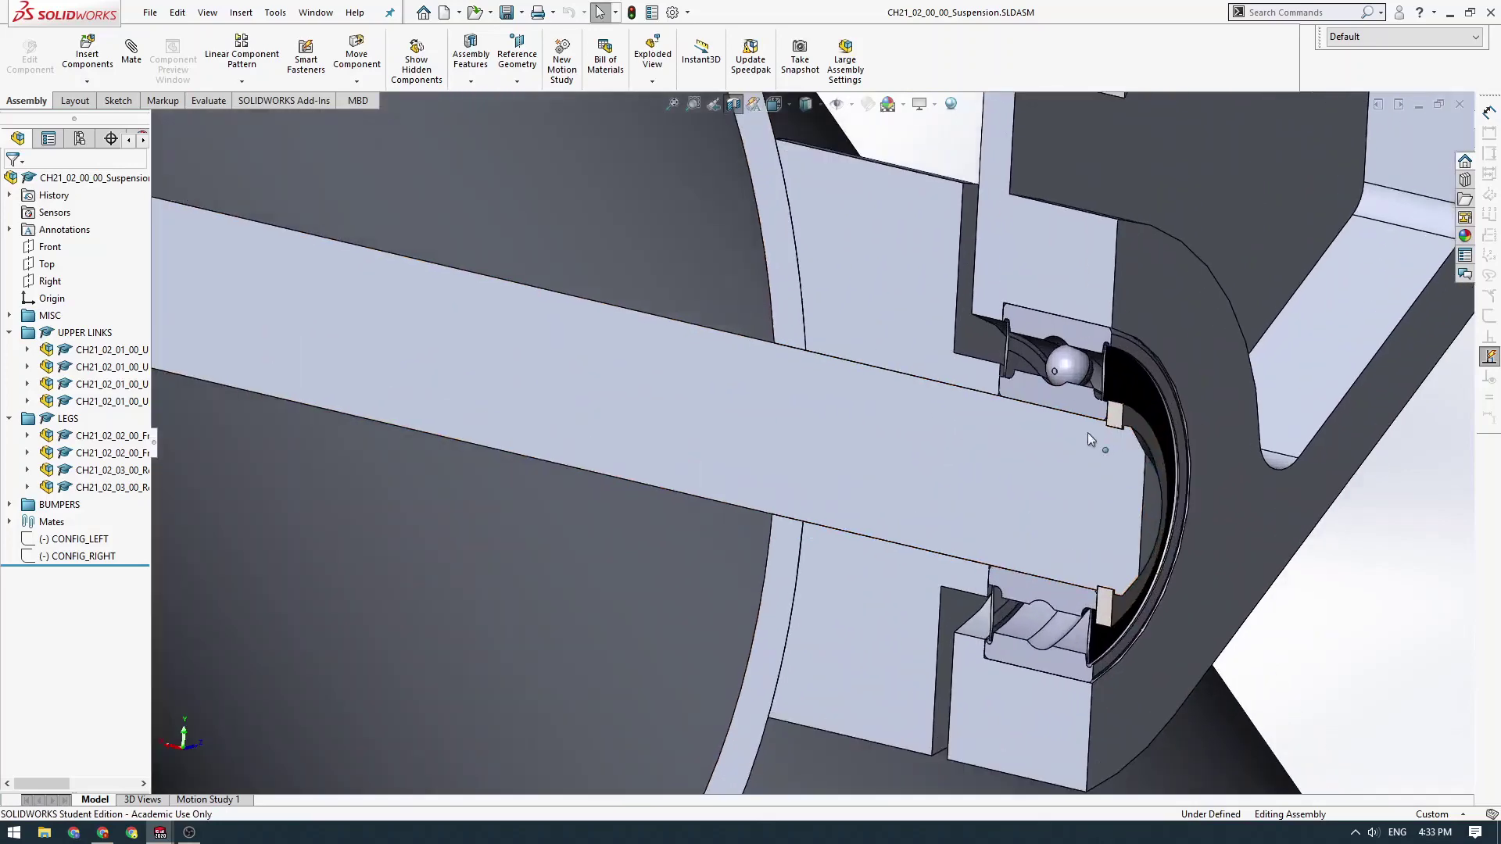
- Highlight the sectioned circlip at the near pin end and examine its contact with the bearing's inner ring up close
{"action": "left_click", "coordinate": [1118, 419]}
{"action": "left_click", "coordinate": [1374, 608]}
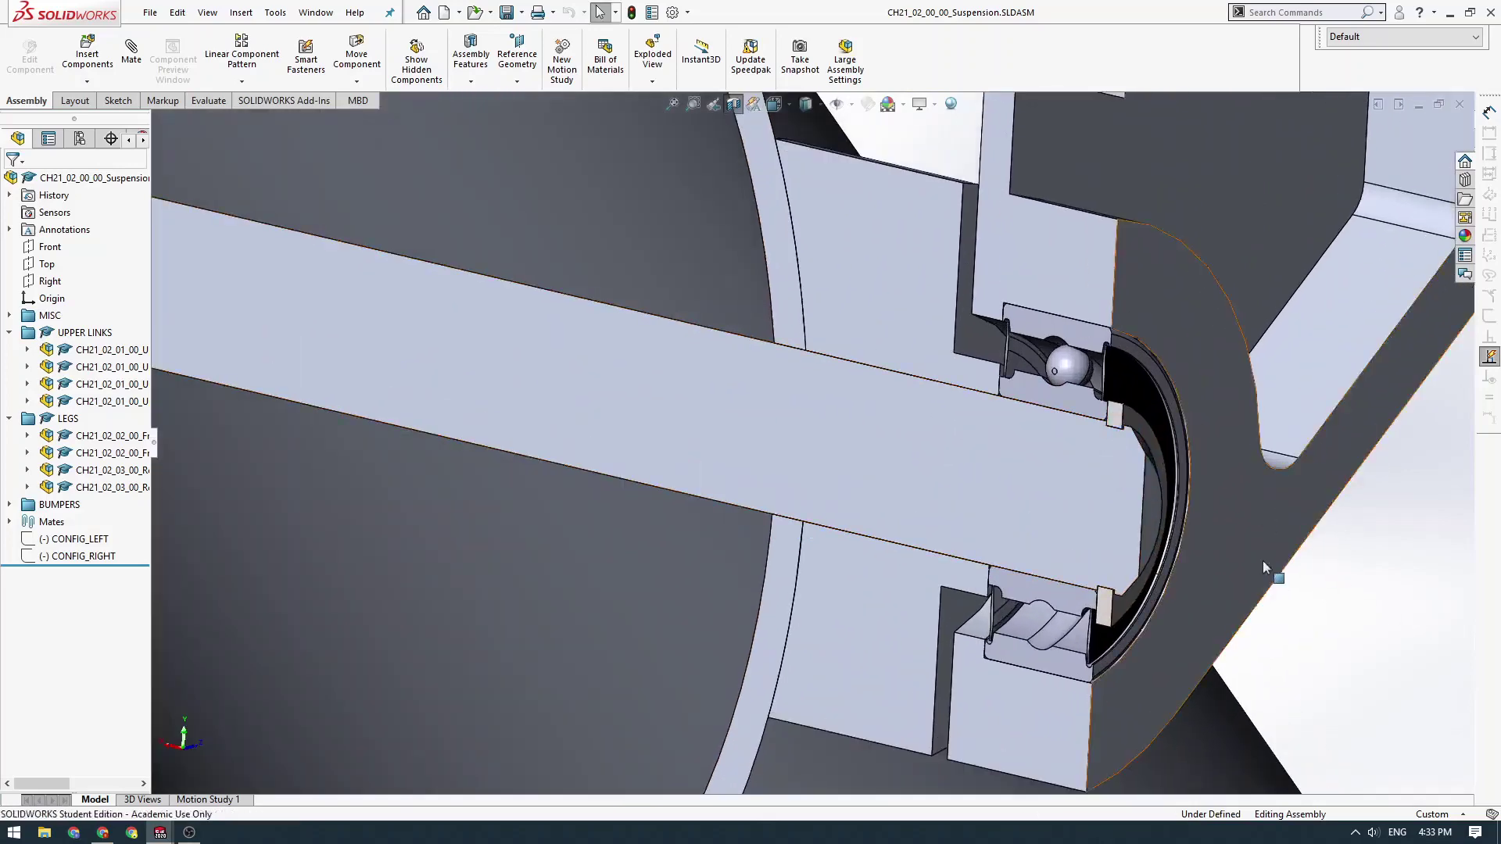
{"action": "scroll", "coordinate": [1051, 444], "scroll_direction": "up", "scroll_amount": 1}
{"action": "scroll", "coordinate": [1051, 444], "scroll_direction": "down", "scroll_amount": 6}
{"action": "scroll", "coordinate": [965, 401], "scroll_direction": "up", "scroll_amount": 6}
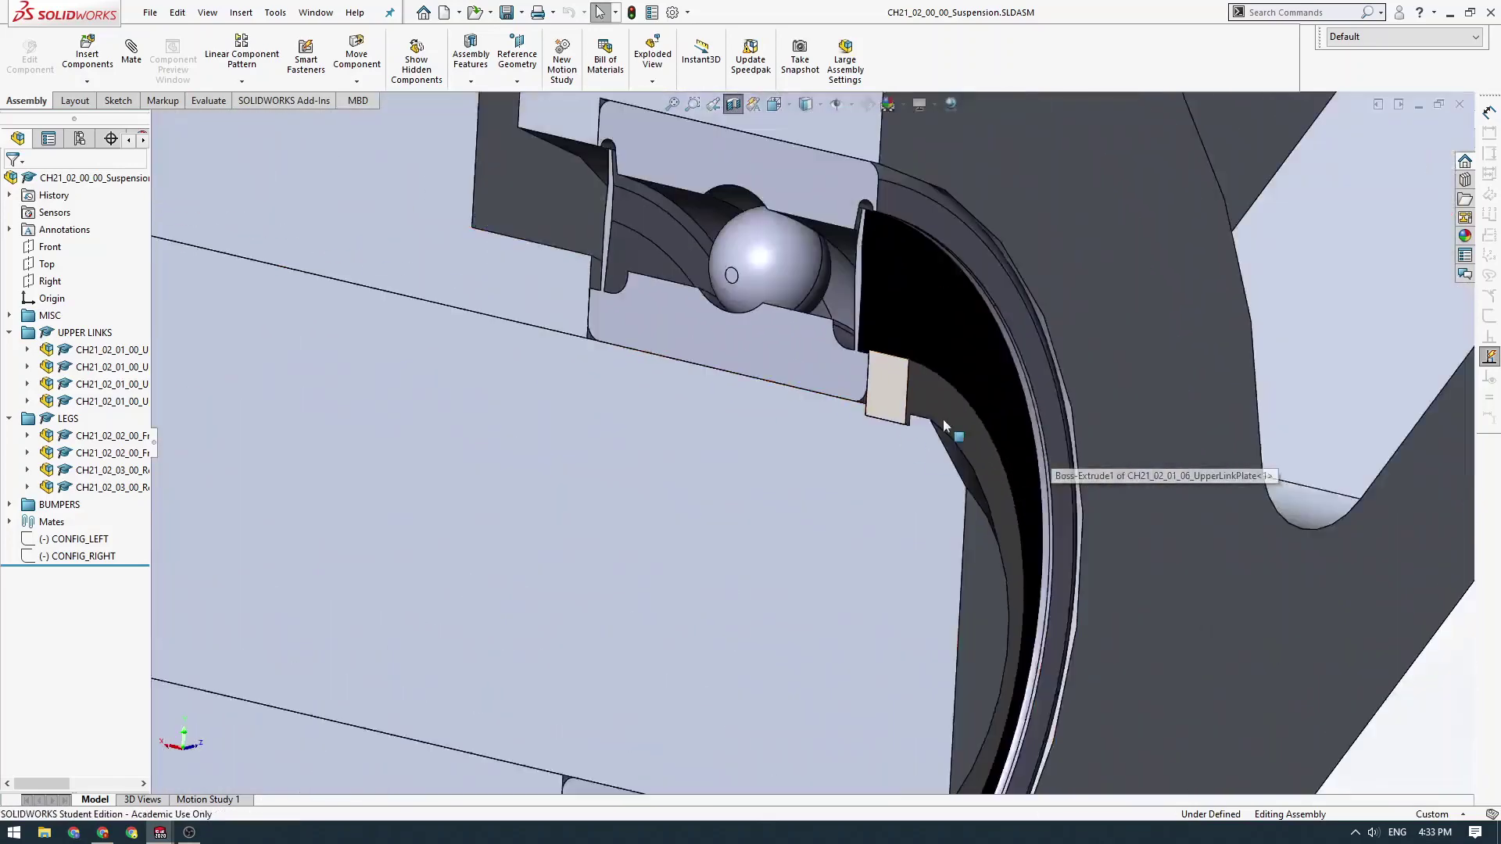
{"action": "scroll", "coordinate": [608, 407], "scroll_direction": "up", "scroll_amount": 3}
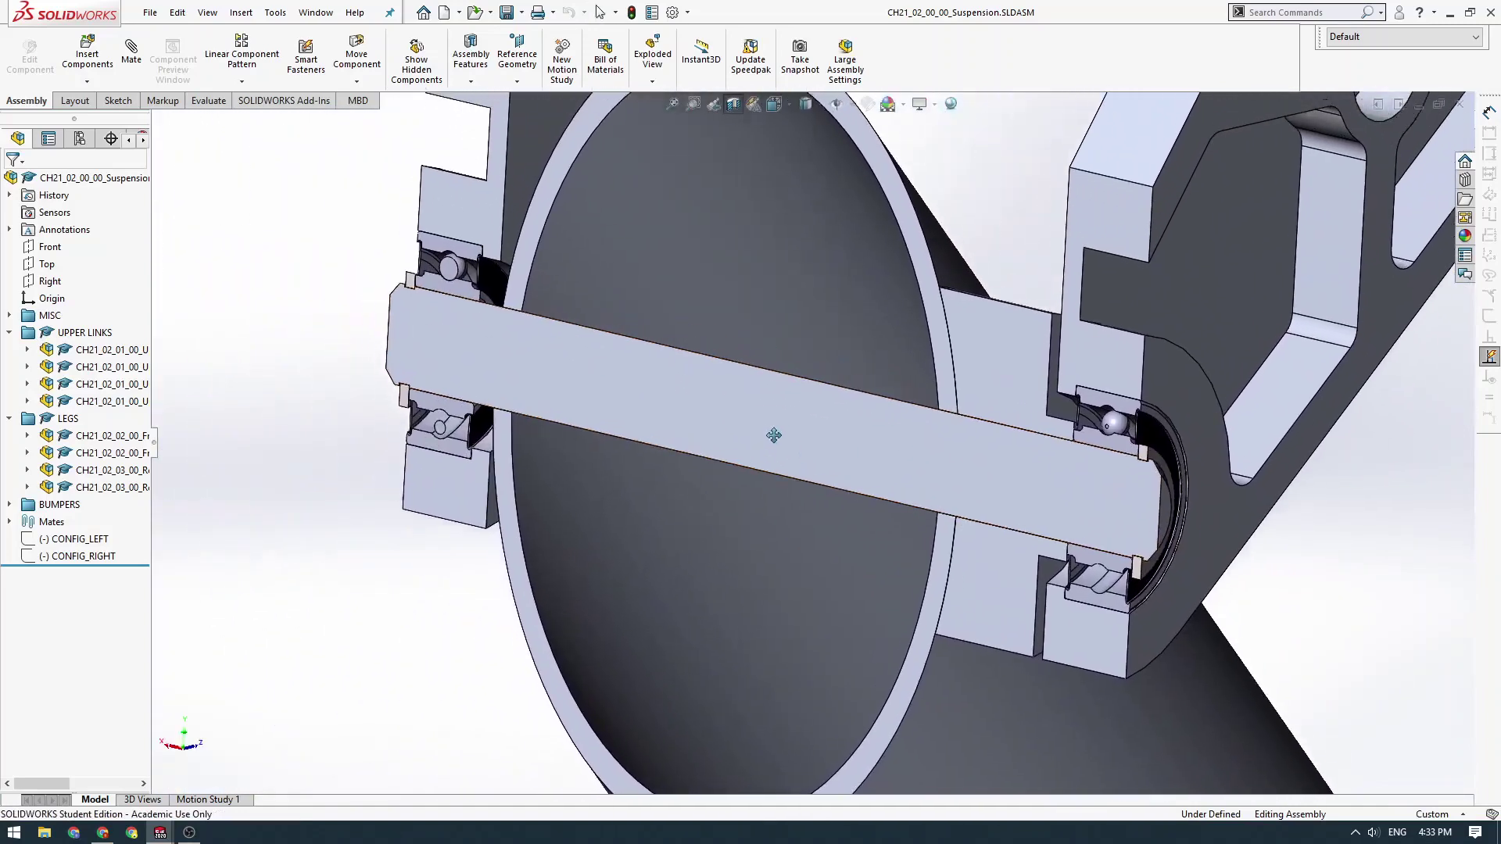
{"action": "scroll", "coordinate": [777, 435], "scroll_direction": "up", "scroll_amount": 2}
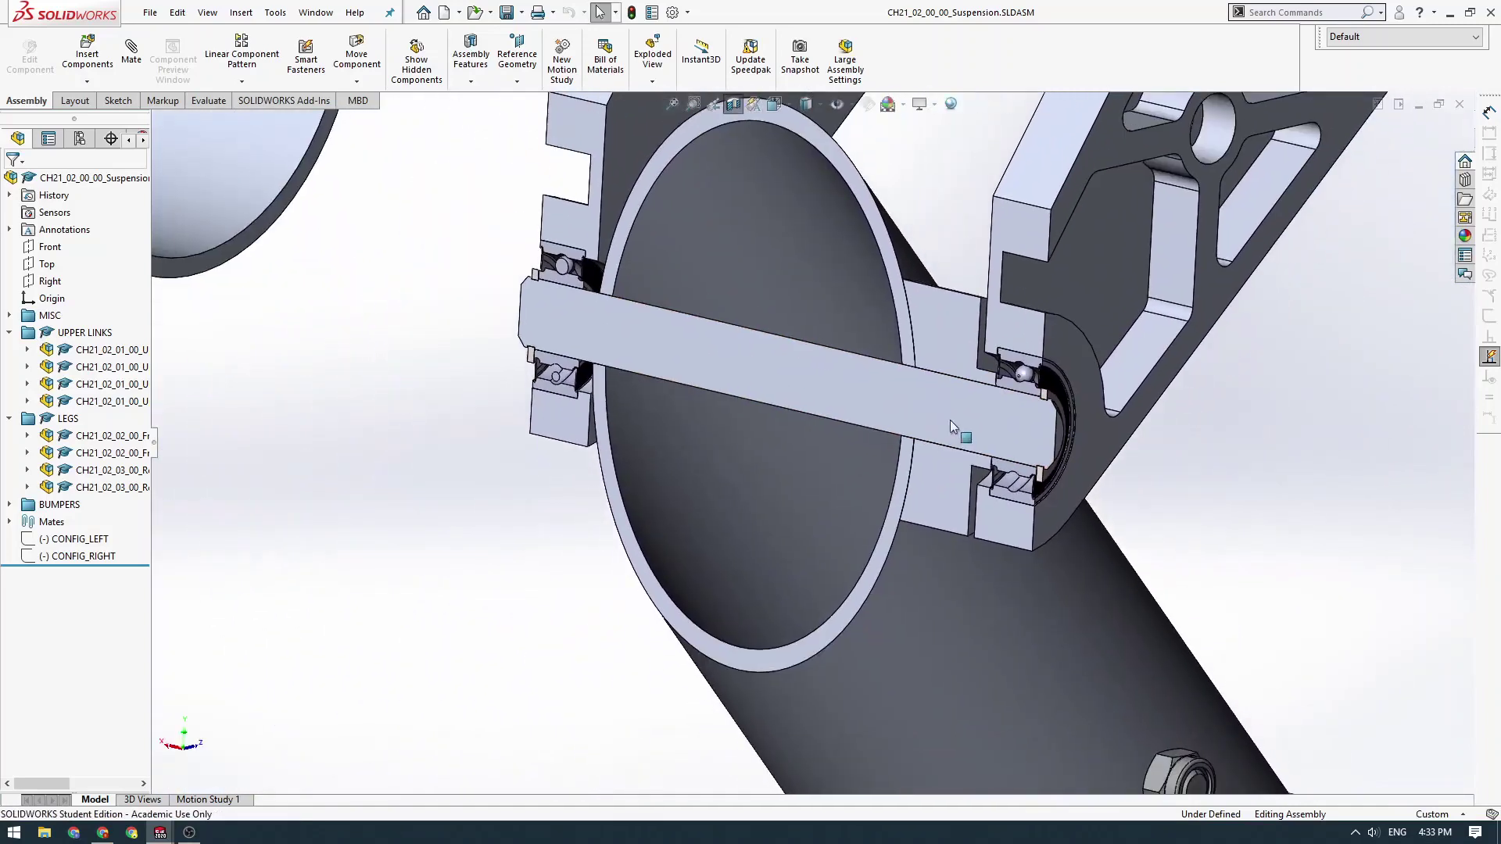
- Turn off the section view and inspect the pivot joint within the surrounding suspension linkage
{"action": "left_click", "coordinate": [733, 104]}
{"action": "scroll", "coordinate": [912, 514], "scroll_direction": "up", "scroll_amount": 2}
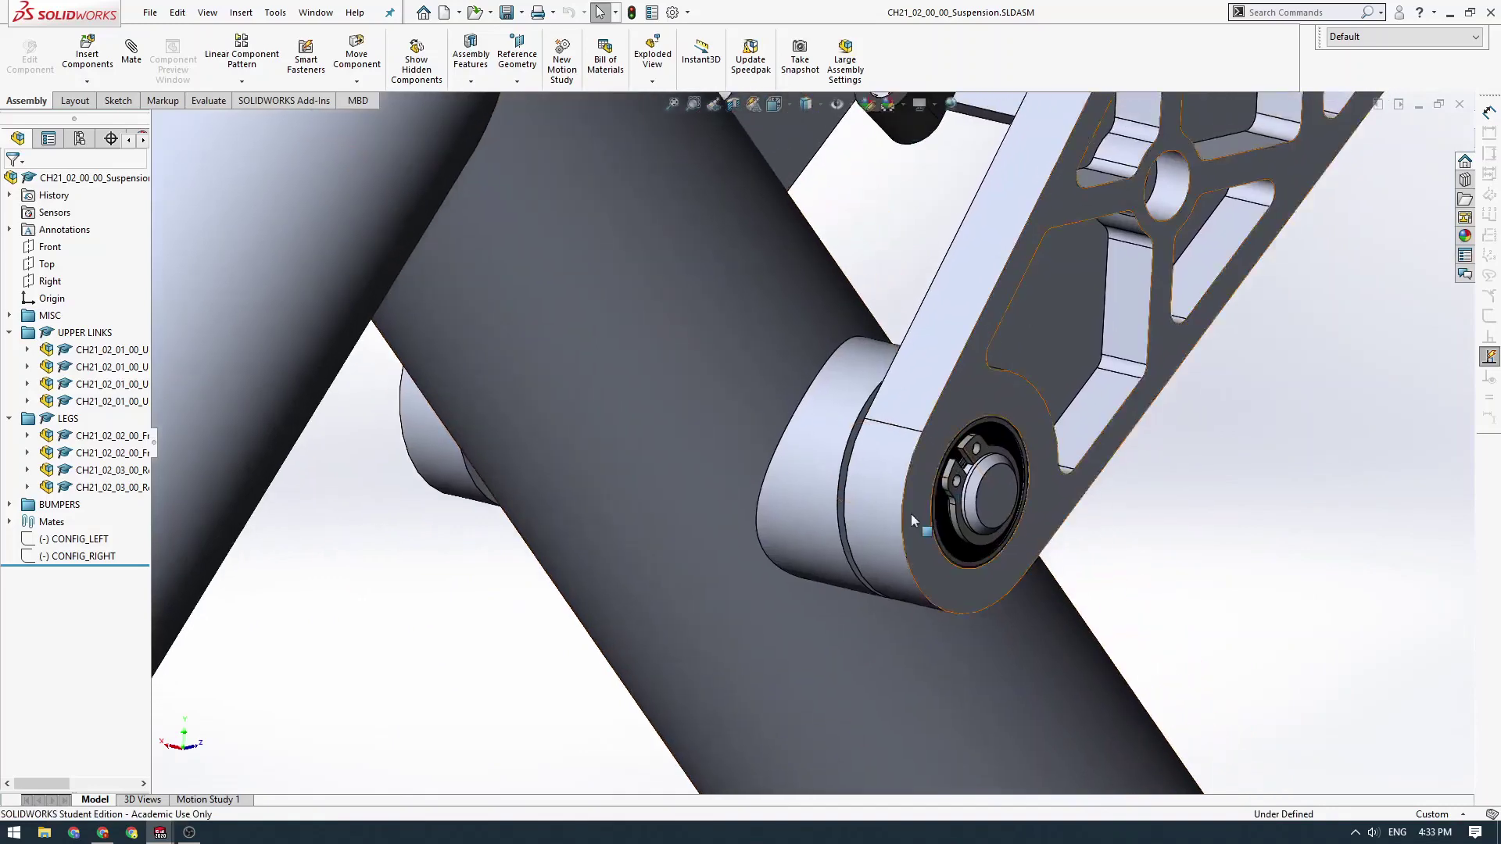
{"action": "scroll", "coordinate": [696, 389], "scroll_direction": "up", "scroll_amount": 2}
{"action": "scroll", "coordinate": [670, 412], "scroll_direction": "up", "scroll_amount": 4}
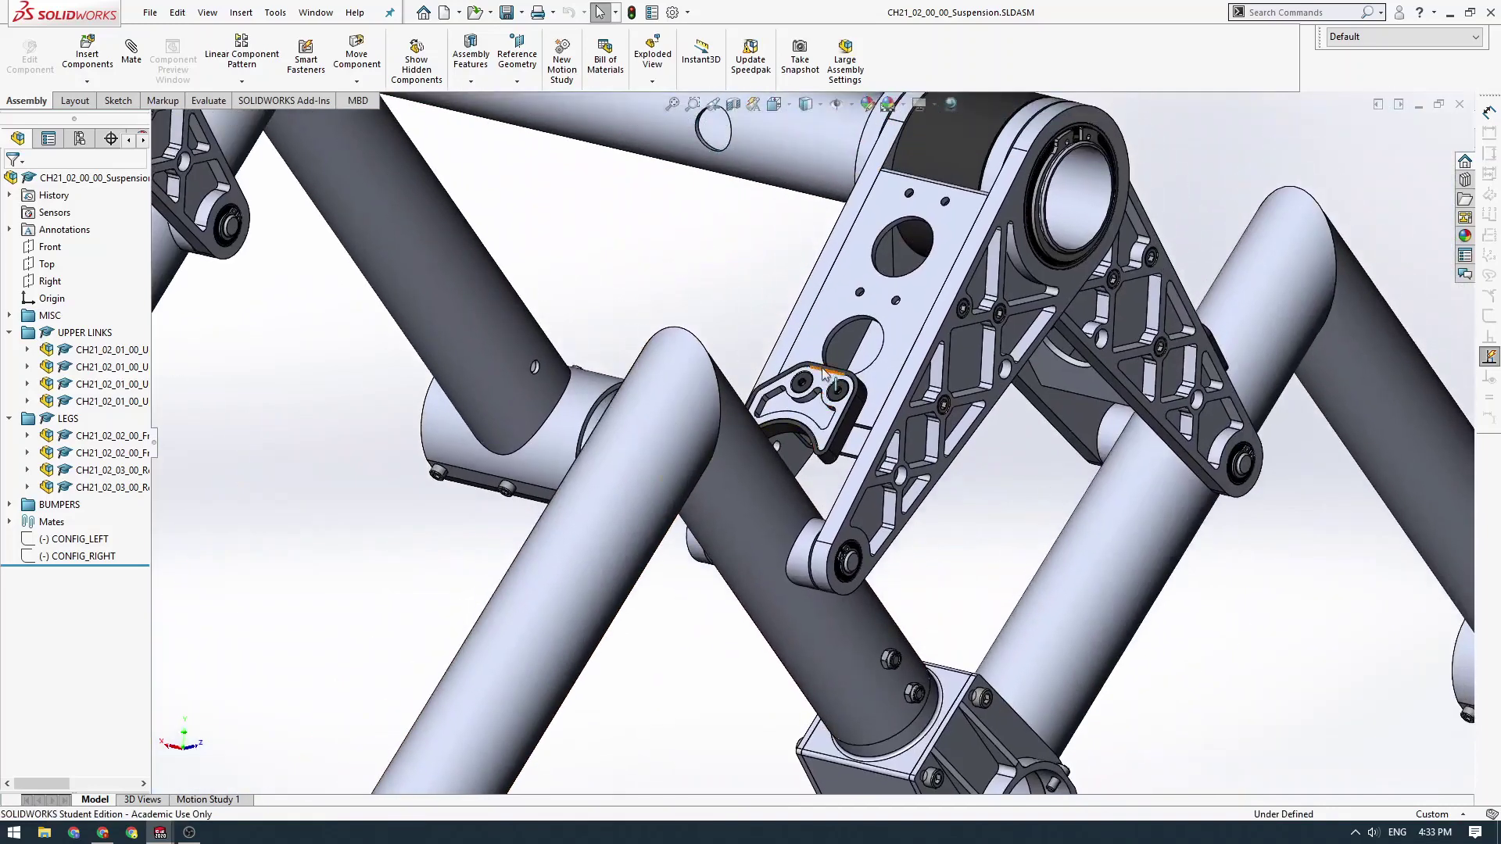
{"action": "scroll", "coordinate": [836, 262], "scroll_direction": "down", "scroll_amount": 1}
- Switch to the CH21_02_01_00_UpperLink assembly, highlight its pivot pin and inspect how it spans the two link plates
{"action": "mouse_move", "coordinate": [160, 833]}
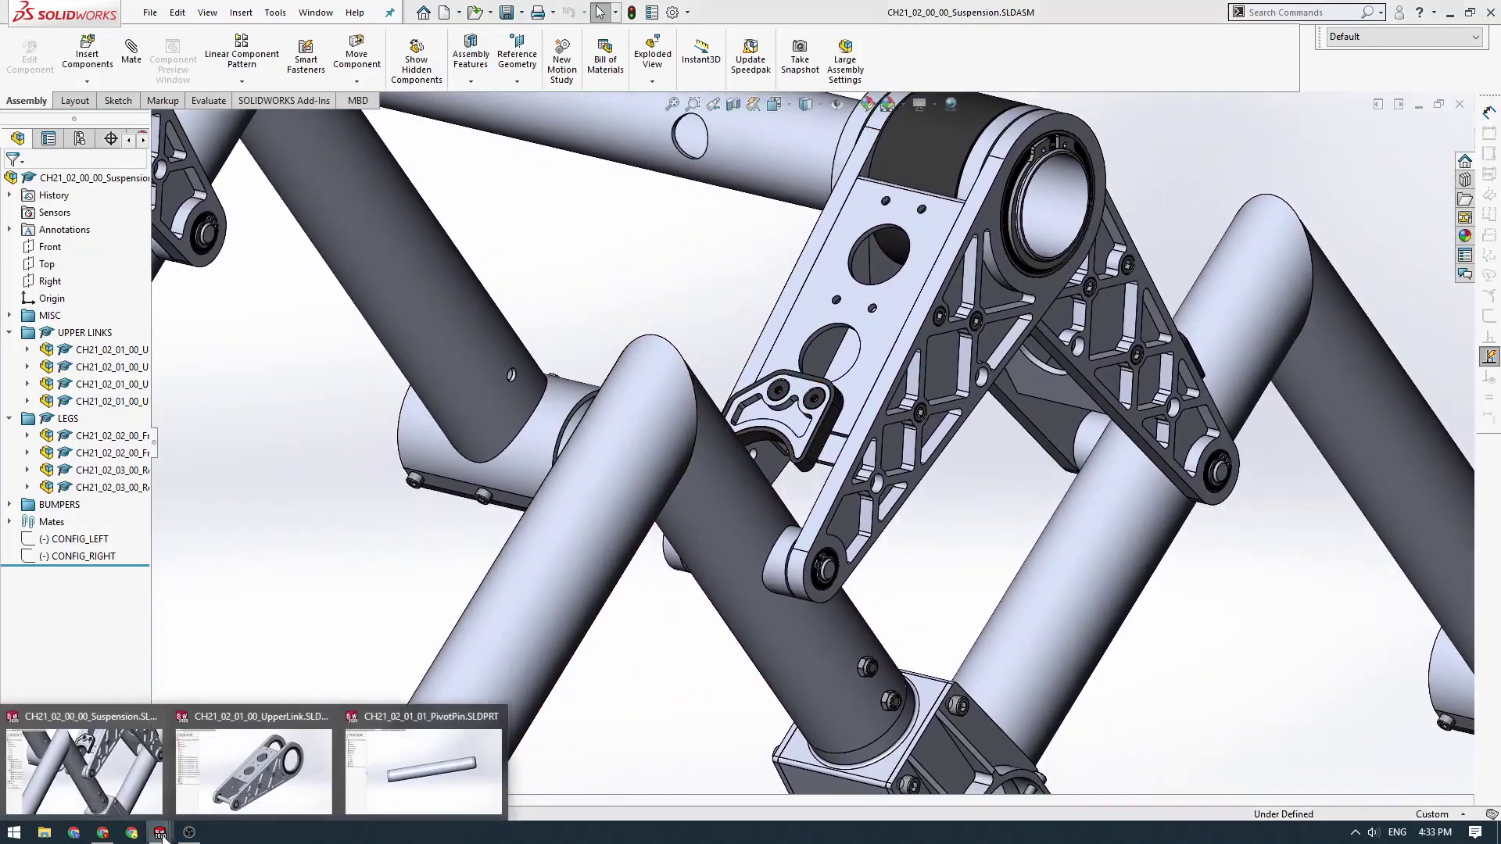
{"action": "left_click", "coordinate": [265, 782]}
{"action": "scroll", "coordinate": [839, 426], "scroll_direction": "up", "scroll_amount": 2}
{"action": "middle_click_drag", "start_coordinate": [767, 434], "coordinate": [695, 619], "text": "ctrl"}
{"action": "scroll", "coordinate": [747, 467], "scroll_direction": "down", "scroll_amount": 1}
{"action": "left_click", "coordinate": [696, 624]}
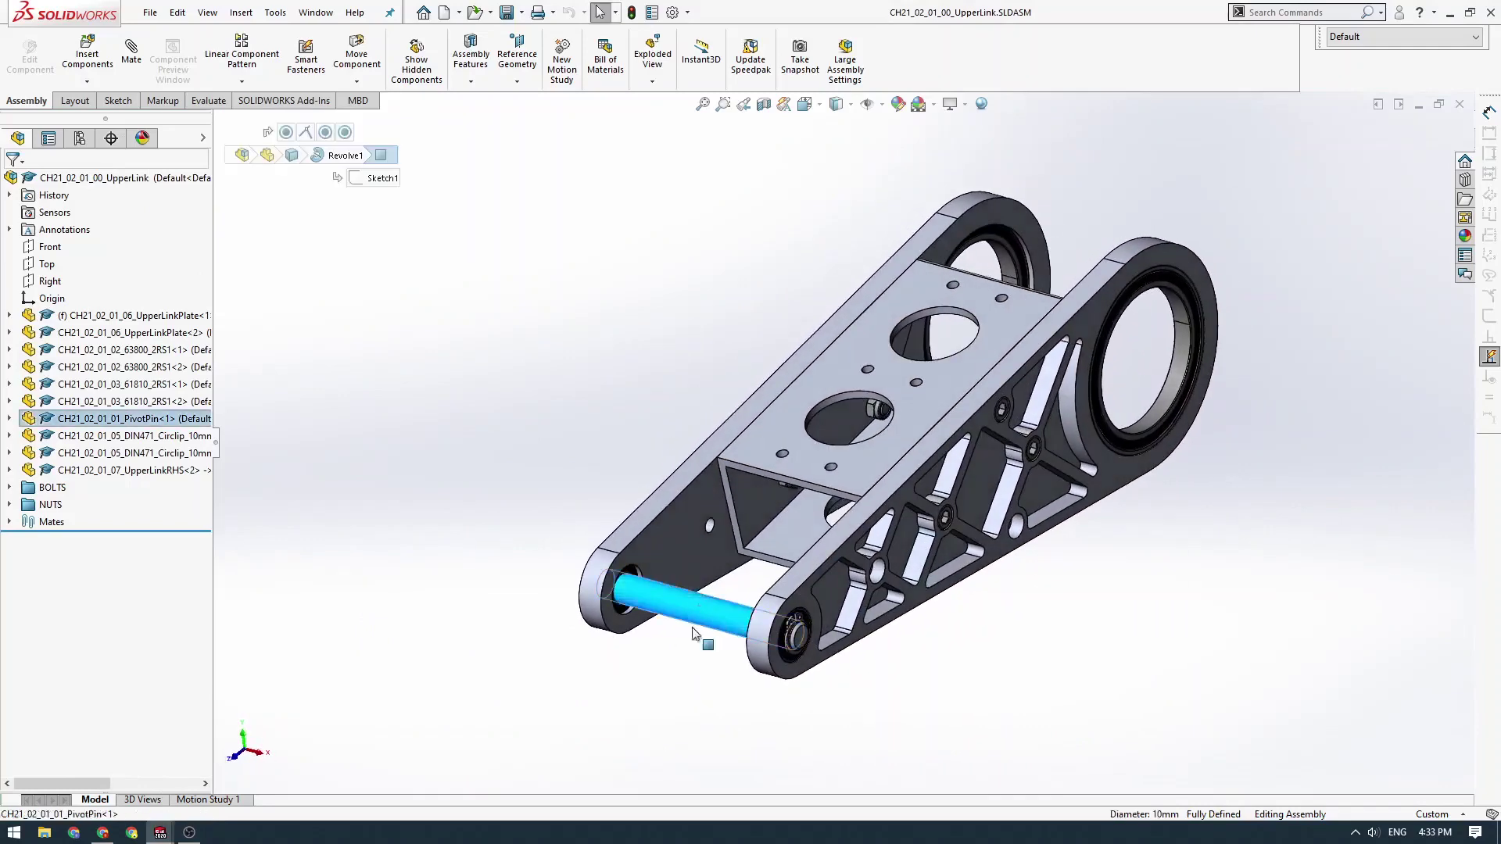
{"action": "left_click", "coordinate": [698, 708]}
{"action": "middle_click_drag", "start_coordinate": [866, 534], "coordinate": [820, 530], "text": "ctrl"}
- Create a new part document and start a sketch on the Front plane
{"action": "left_click", "coordinate": [151, 16]}
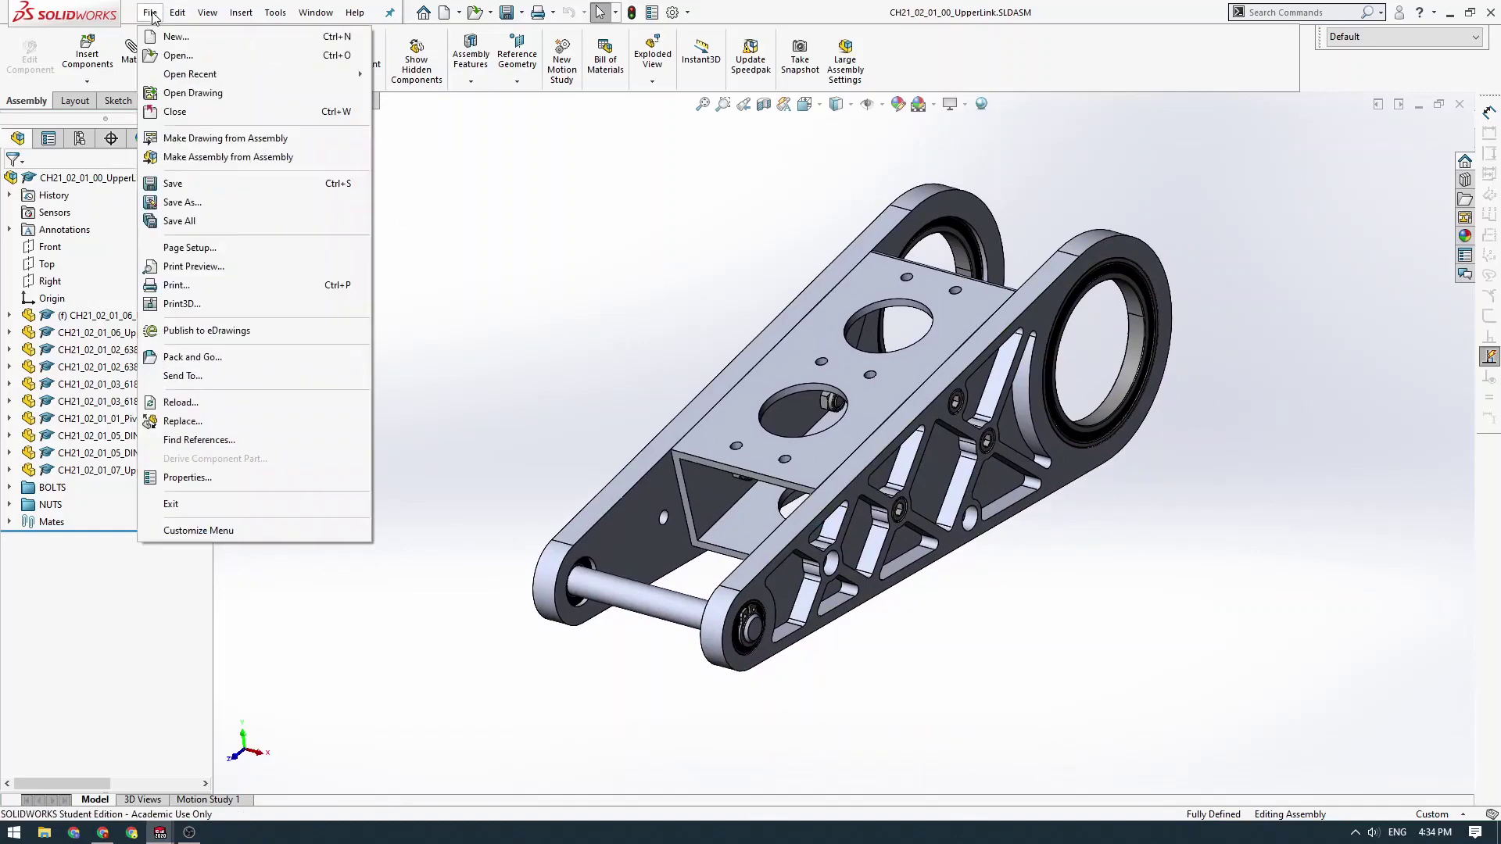
{"action": "left_click", "coordinate": [168, 35]}
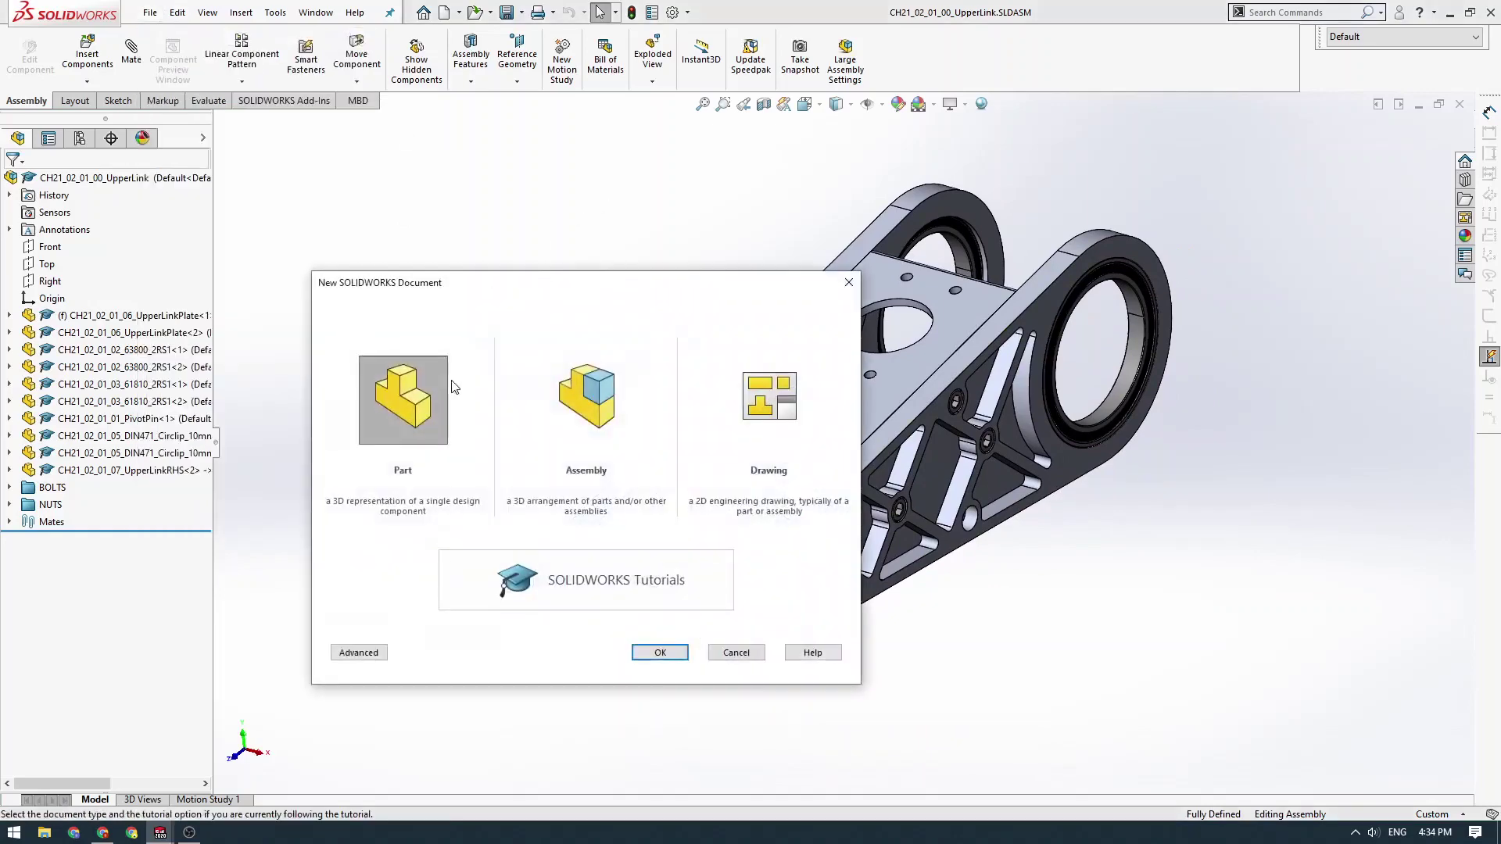
{"action": "double_click", "coordinate": [418, 401]}
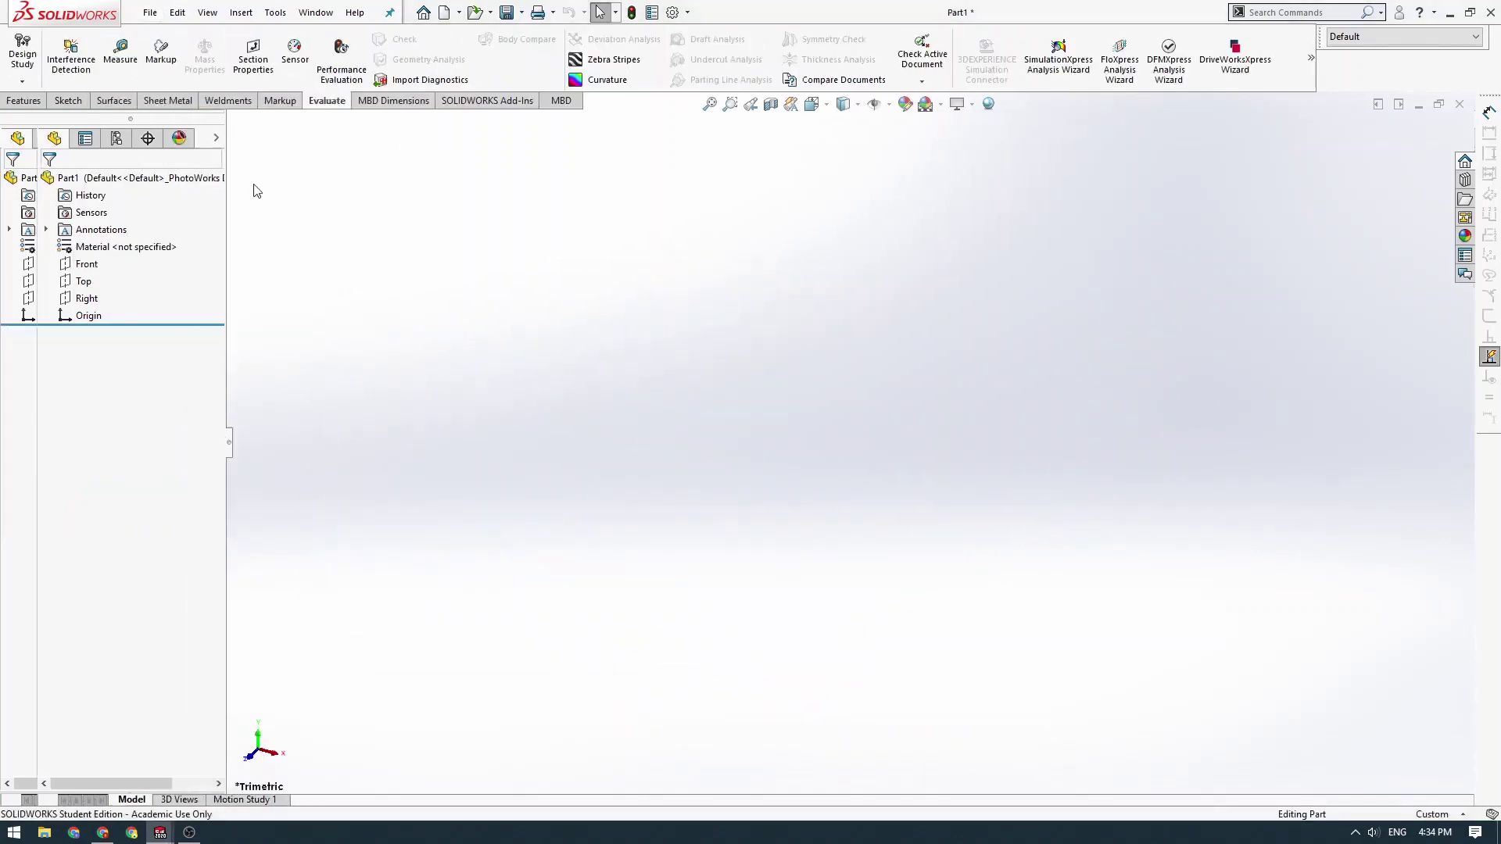
{"action": "left_click", "coordinate": [67, 101]}
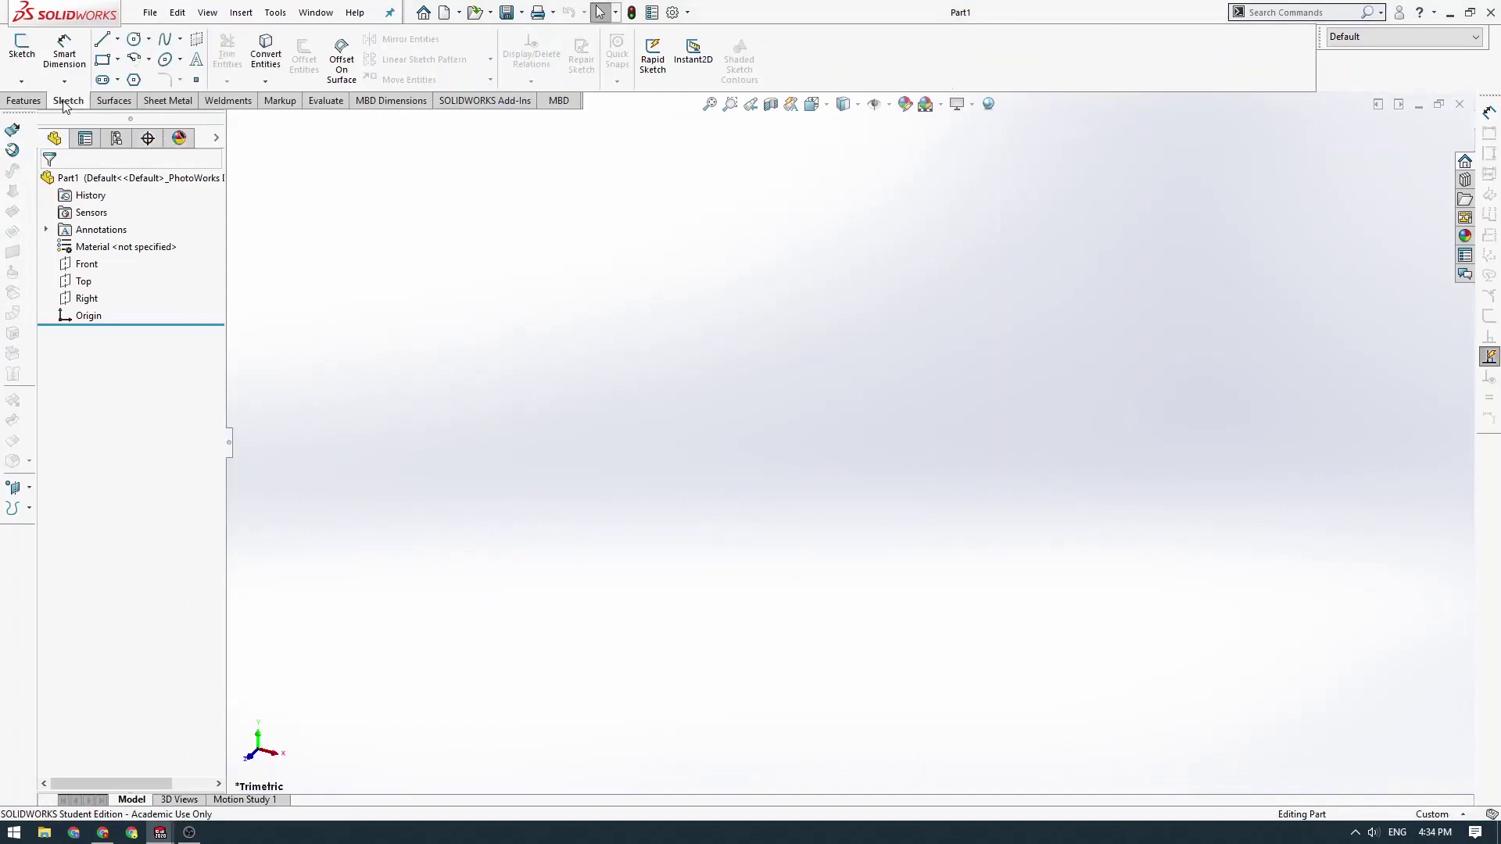
{"action": "left_click", "coordinate": [26, 54]}
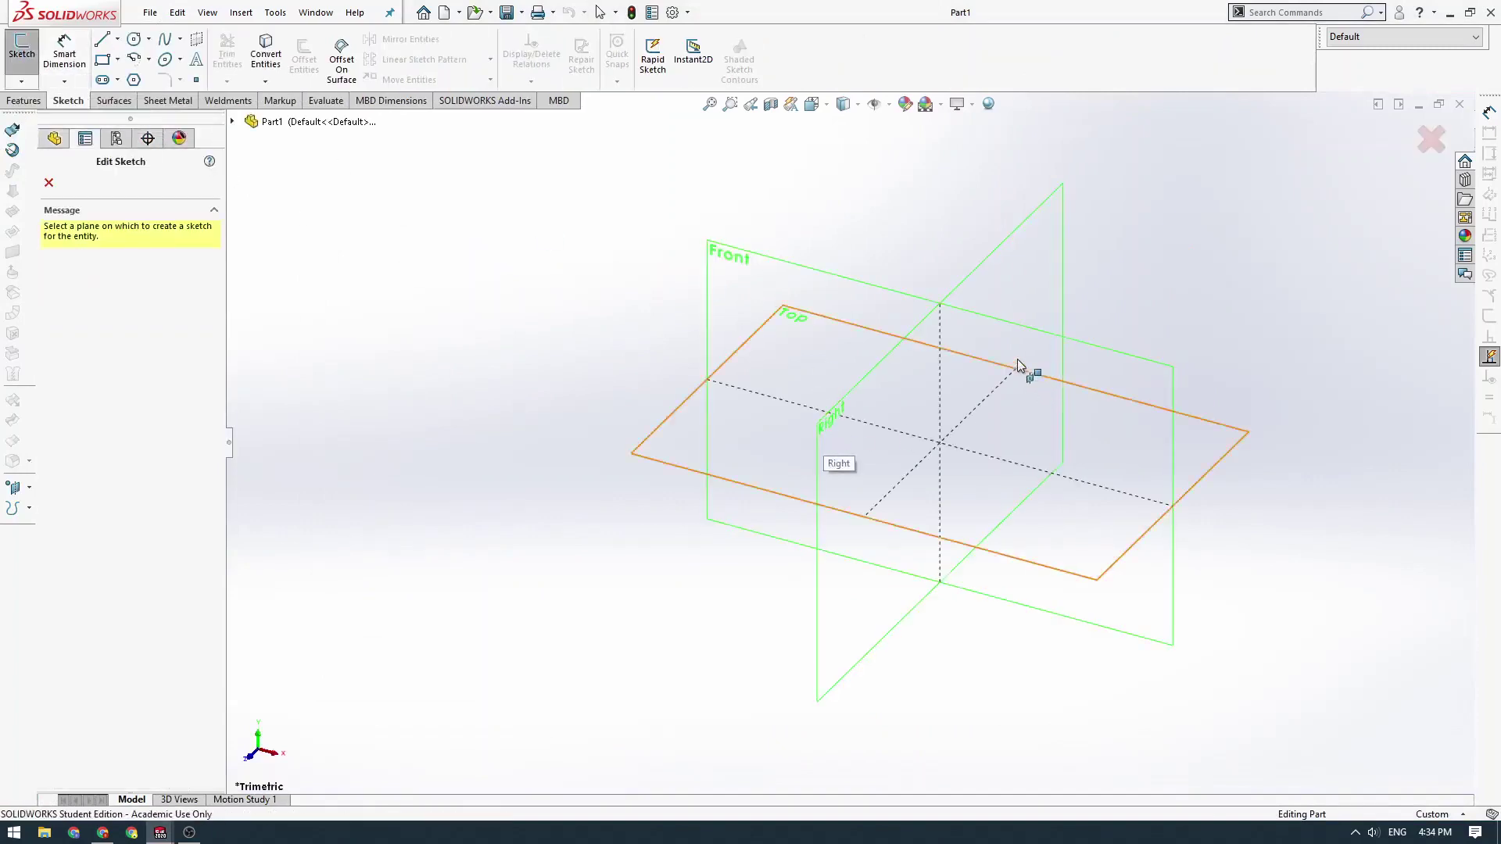
{"action": "left_click", "coordinate": [1082, 338]}
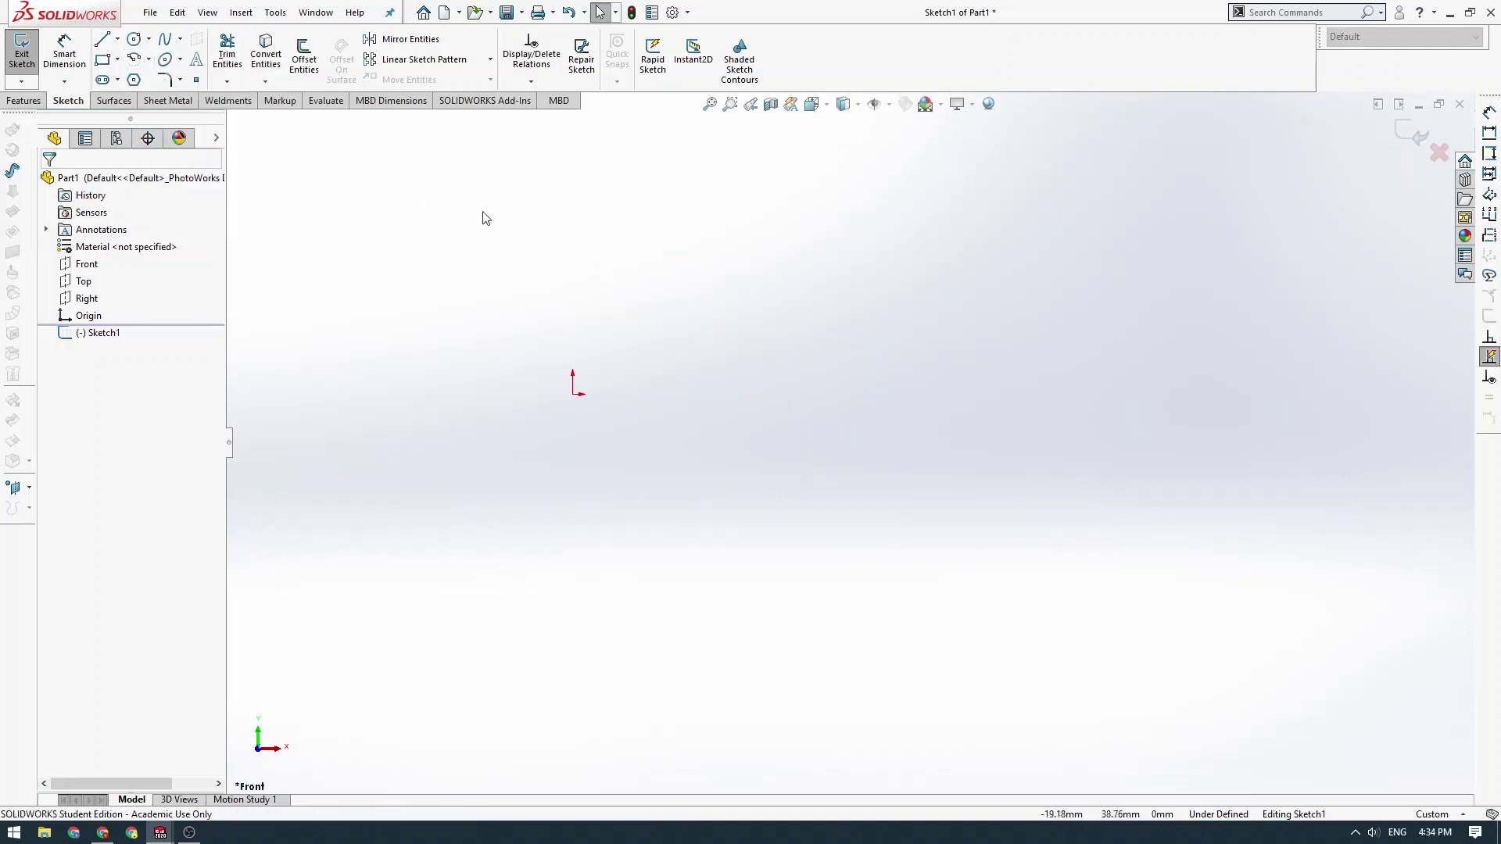
- From the origin, sketch a vertical line about 26.7 mm tall, a 6 mm horizontal segment and a first groove about 6.6 mm wide
{"action": "left_click", "coordinate": [106, 42]}
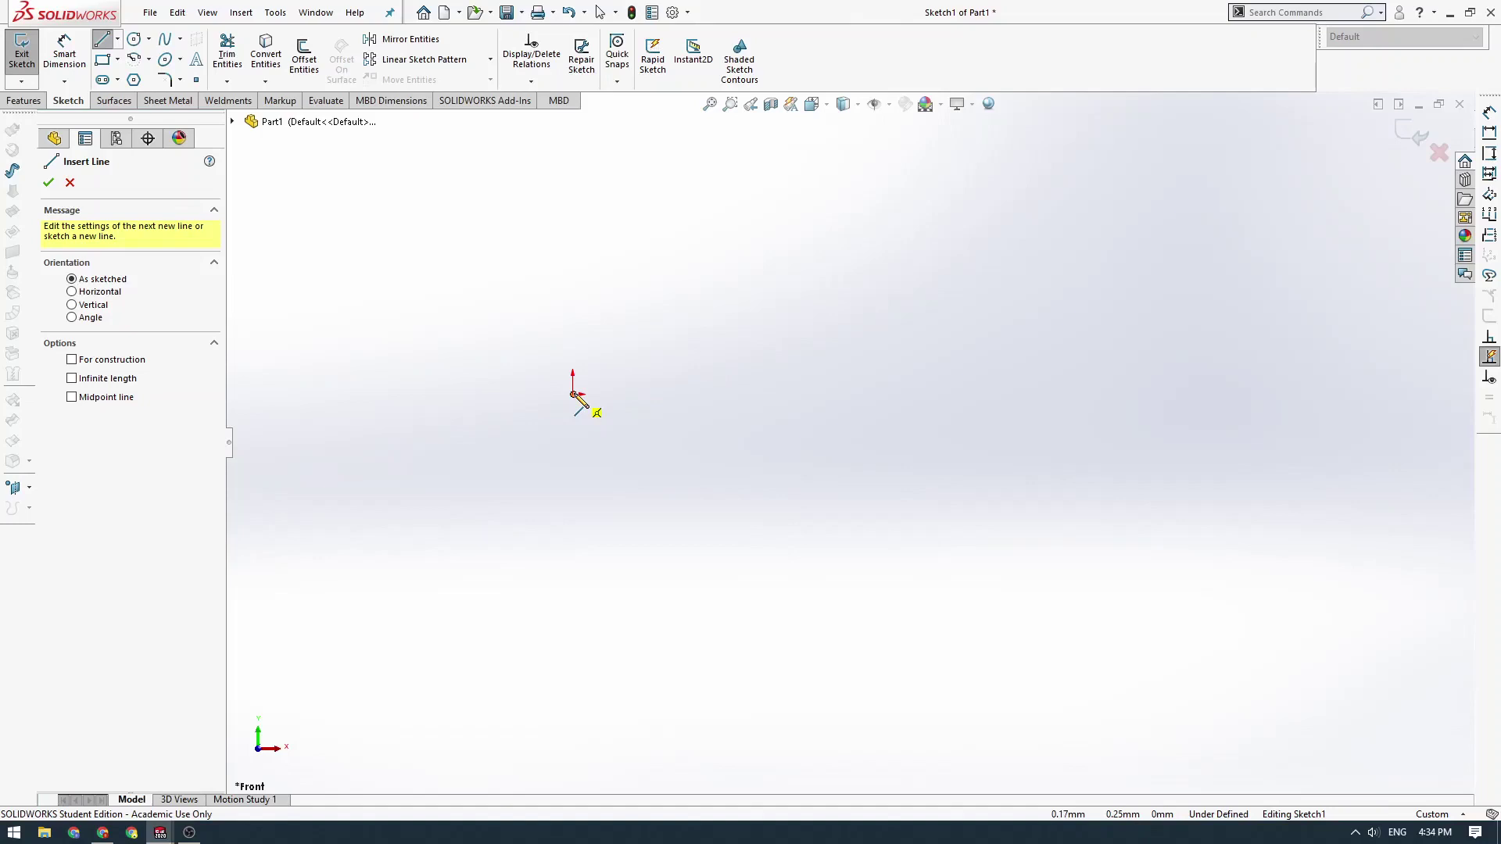
{"action": "left_click", "coordinate": [574, 393]}
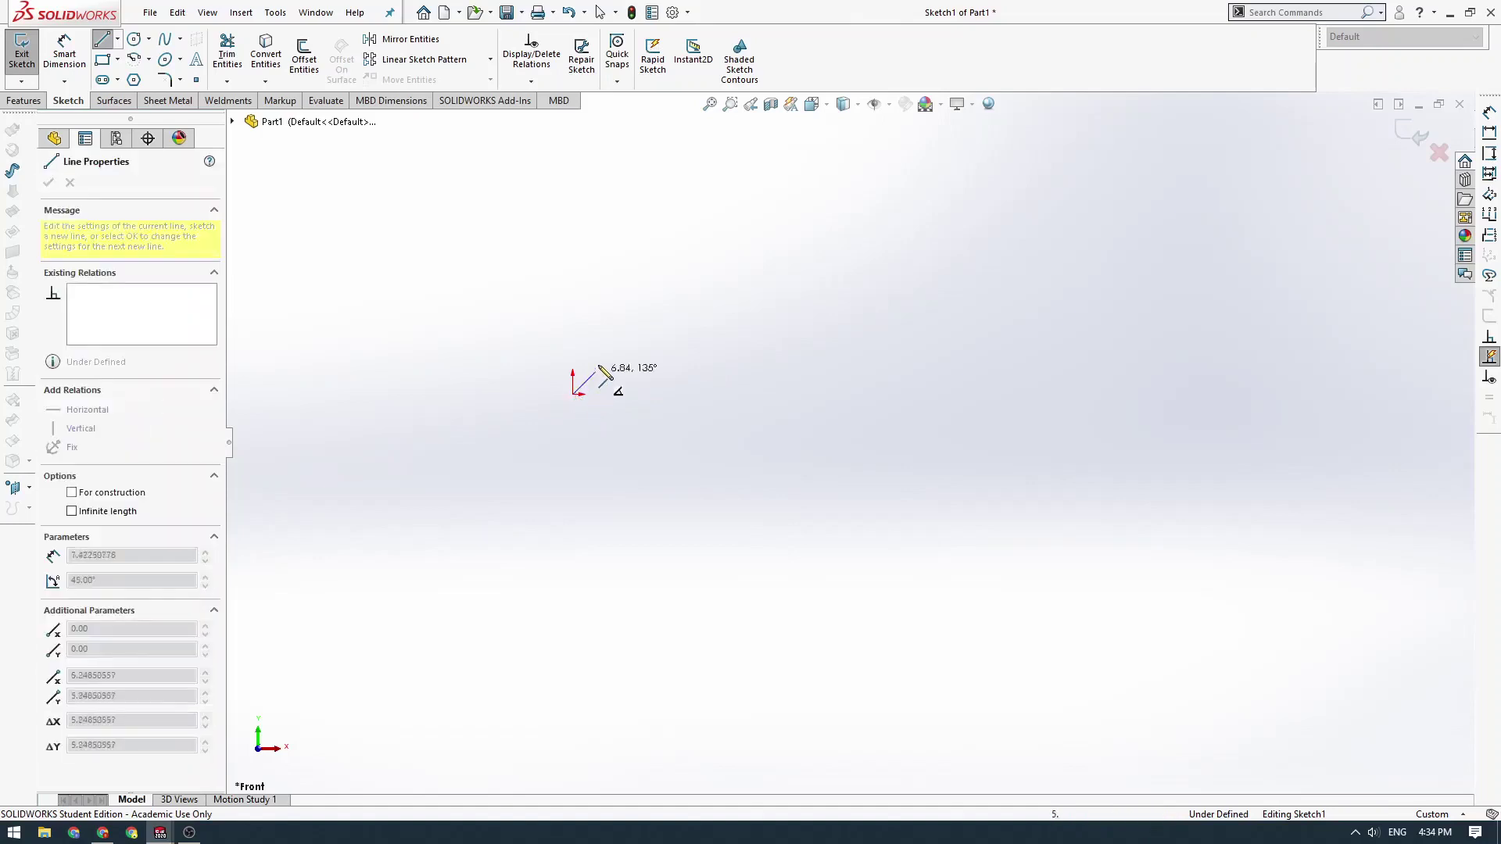
{"action": "left_click", "coordinate": [574, 268]}
{"action": "left_click", "coordinate": [602, 268]}
{"action": "left_click", "coordinate": [602, 287]}
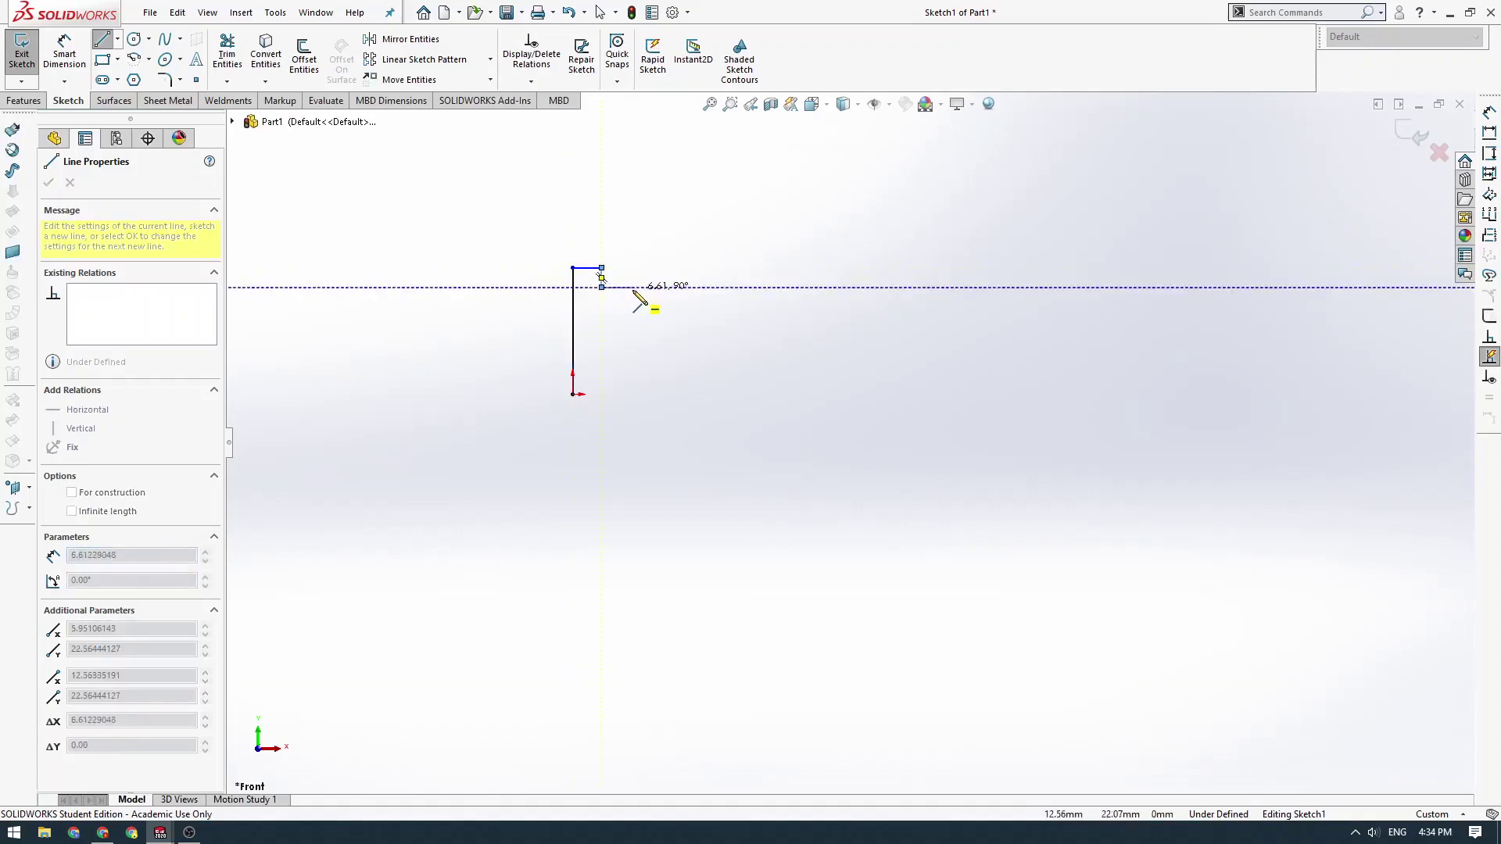
{"action": "left_click", "coordinate": [632, 287]}
{"action": "left_click", "coordinate": [632, 269]}
- Continue the upper edge with a second groove, then close the profile back to the origin at an overall length of about 66 mm
{"action": "left_click", "coordinate": [839, 268]}
{"action": "left_click", "coordinate": [839, 287]}
{"action": "left_click", "coordinate": [864, 287]}
{"action": "left_click", "coordinate": [864, 268]}
{"action": "left_click", "coordinate": [886, 268]}
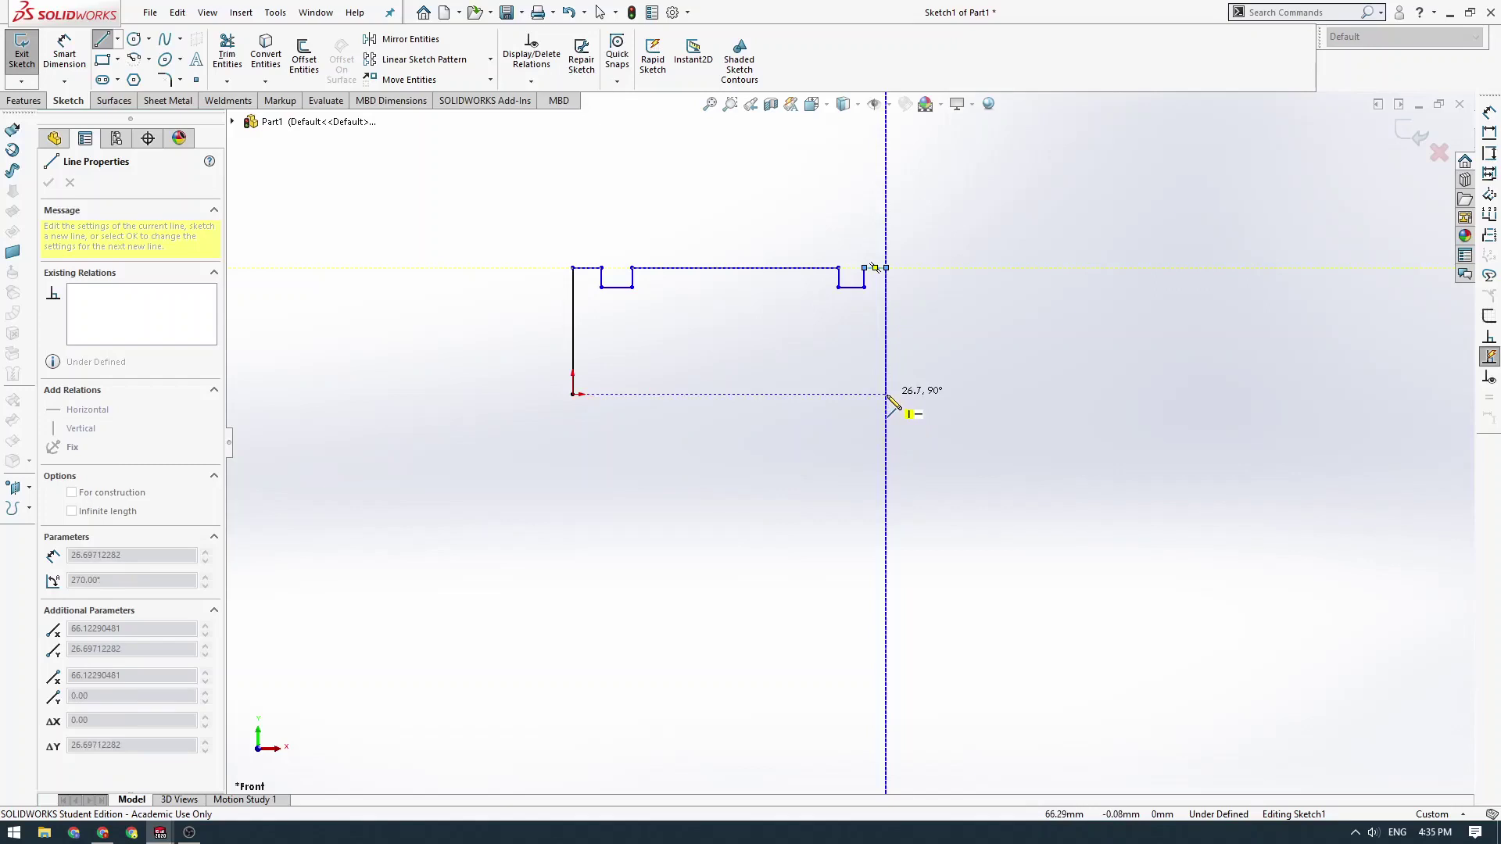
{"action": "left_click", "coordinate": [887, 396]}
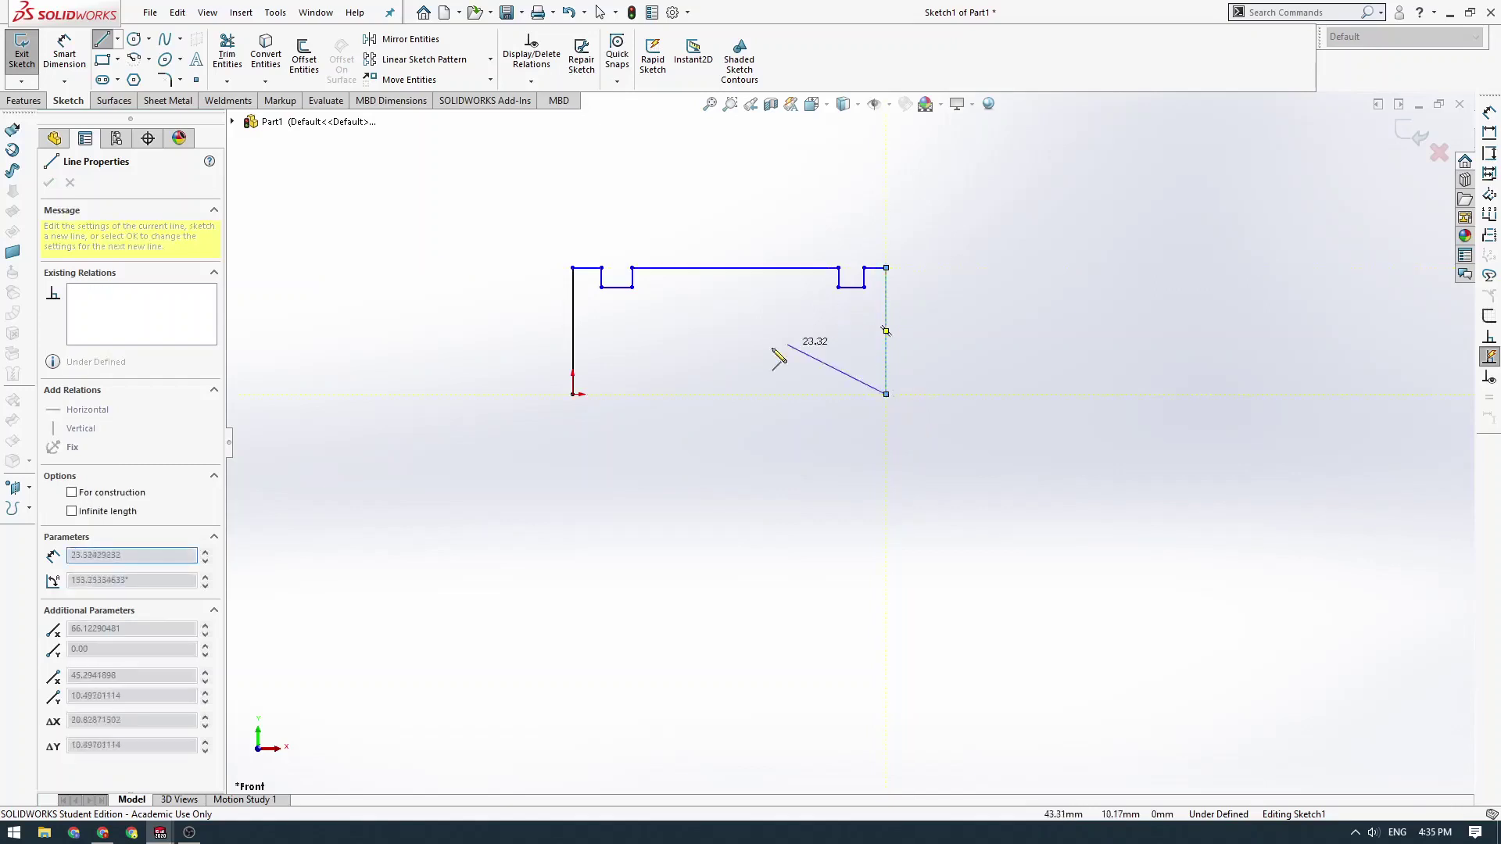
{"action": "left_click", "coordinate": [574, 394]}
{"action": "key", "text": "Escape"}
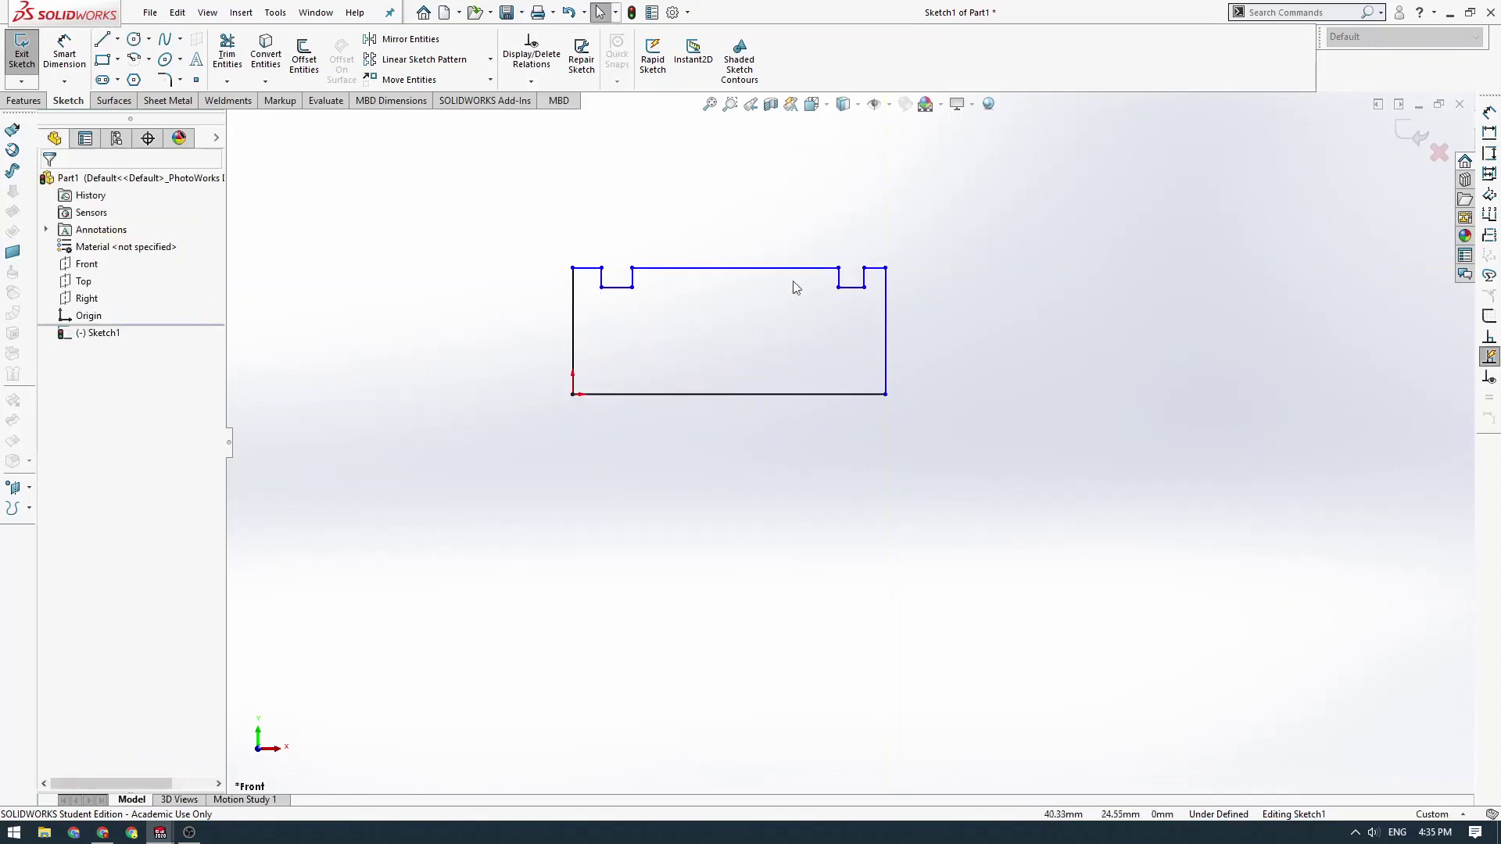
{"action": "mouse_move", "coordinate": [786, 336]}
{"action": "middle_mouse_down", "text": "ctrl"}
{"action": "mouse_move", "coordinate": [787, 379]}
{"action": "mouse_move", "coordinate": [822, 372]}
{"action": "mouse_move", "coordinate": [789, 373]}
{"action": "middle_mouse_up", "text": "ctrl"}
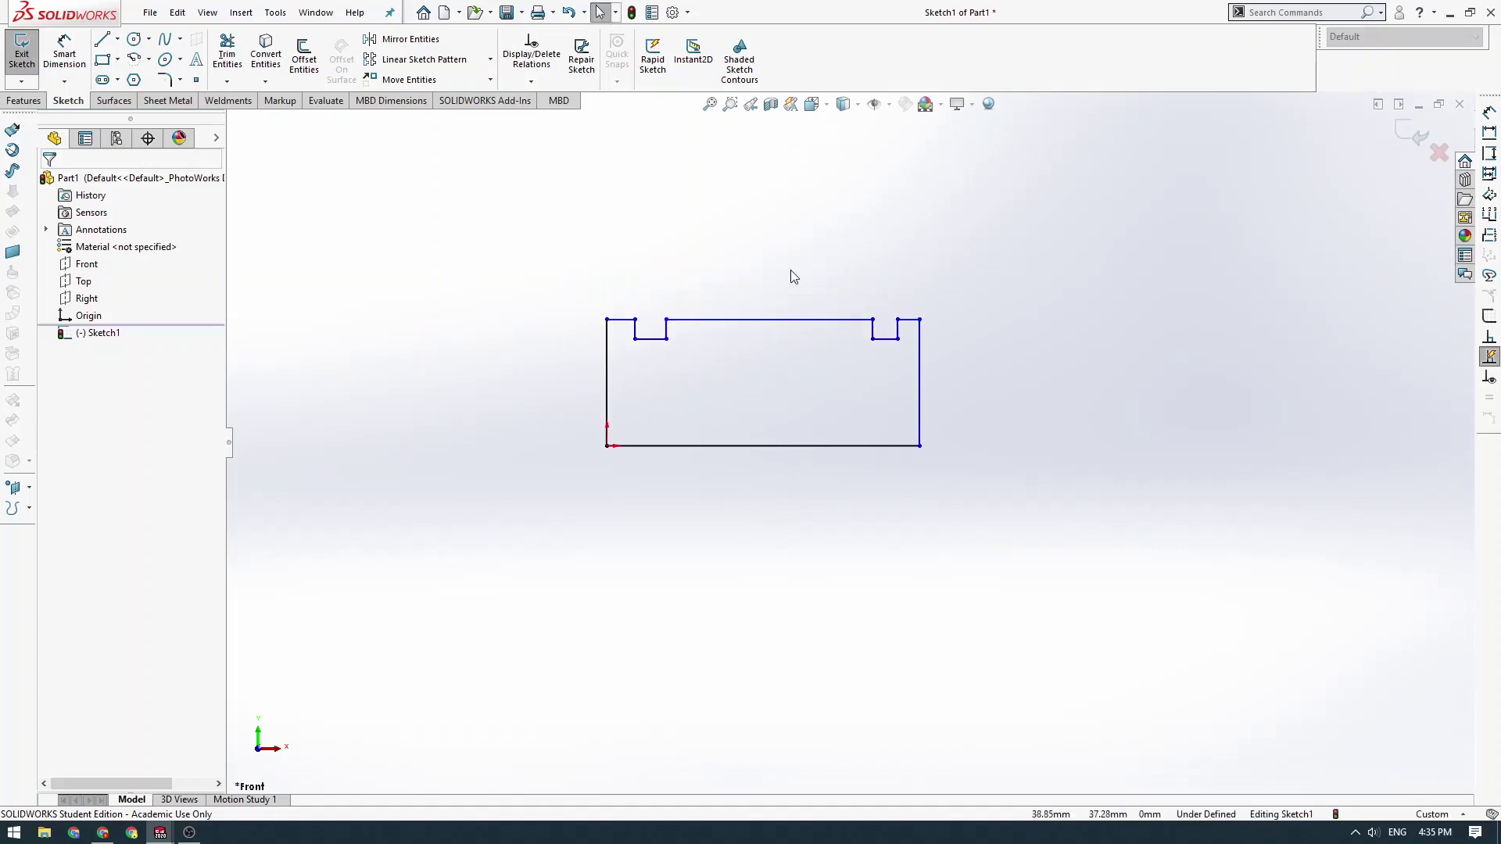
{"action": "mouse_move", "coordinate": [801, 382]}
{"action": "middle_mouse_down", "text": "ctrl"}
{"action": "mouse_move", "coordinate": [836, 363]}
{"action": "mouse_move", "coordinate": [770, 350]}
{"action": "middle_mouse_up", "text": "ctrl"}
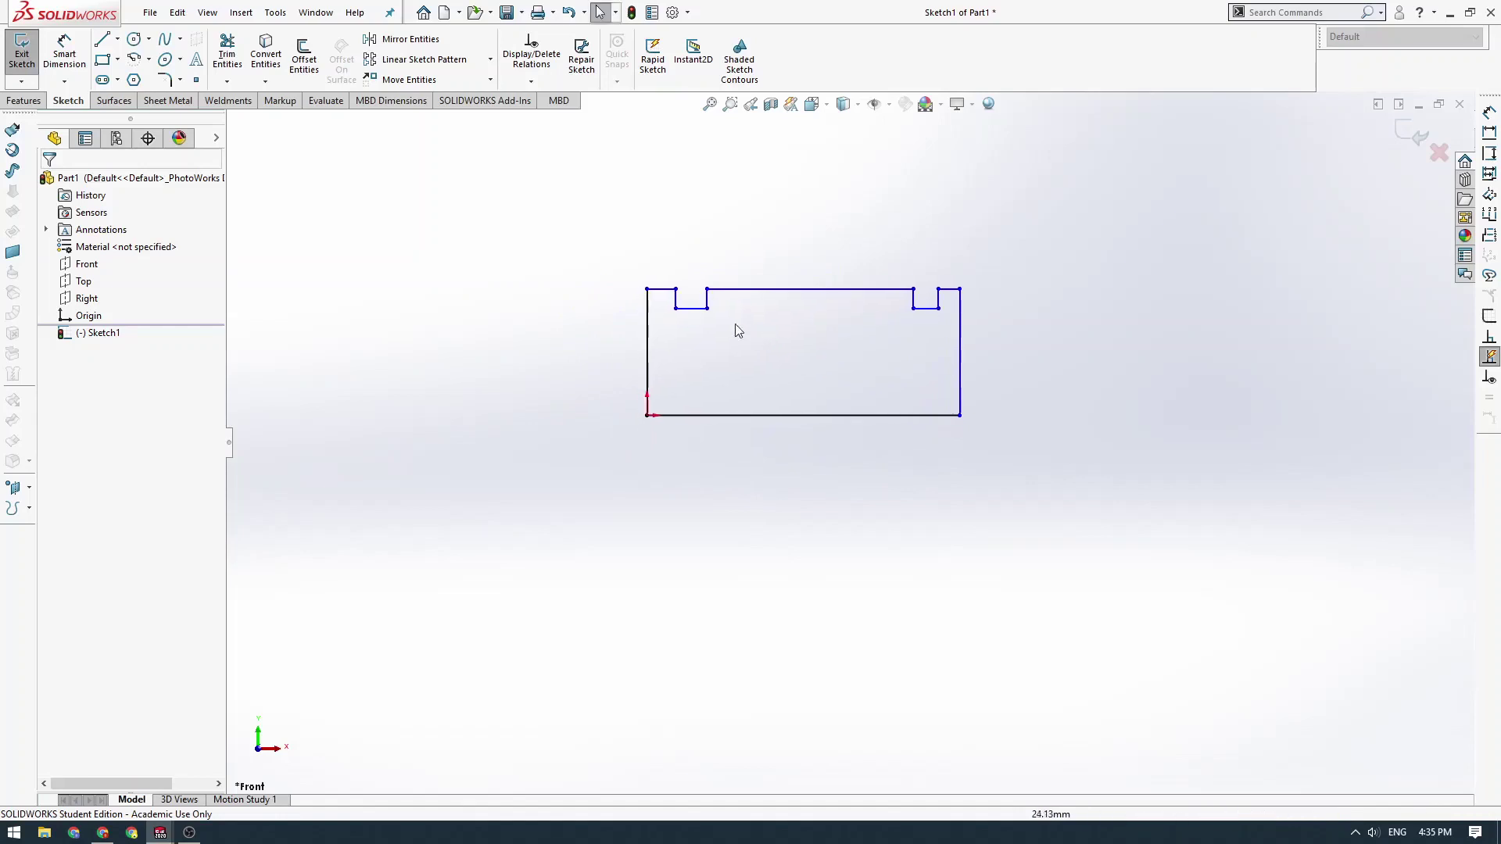
{"action": "left_click", "coordinate": [64, 55]}
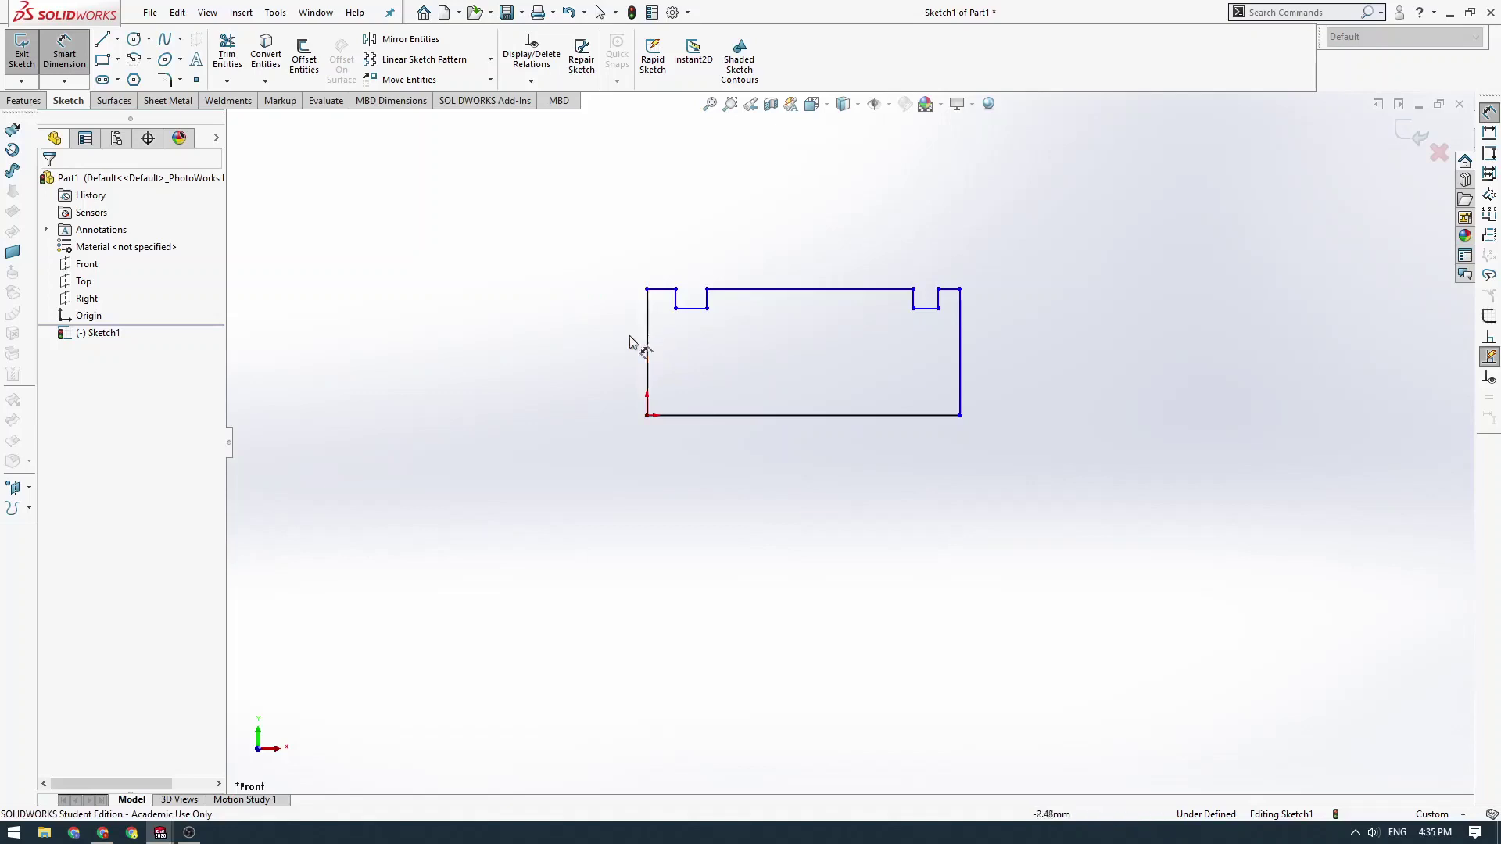
{"action": "key", "text": "Escape"}
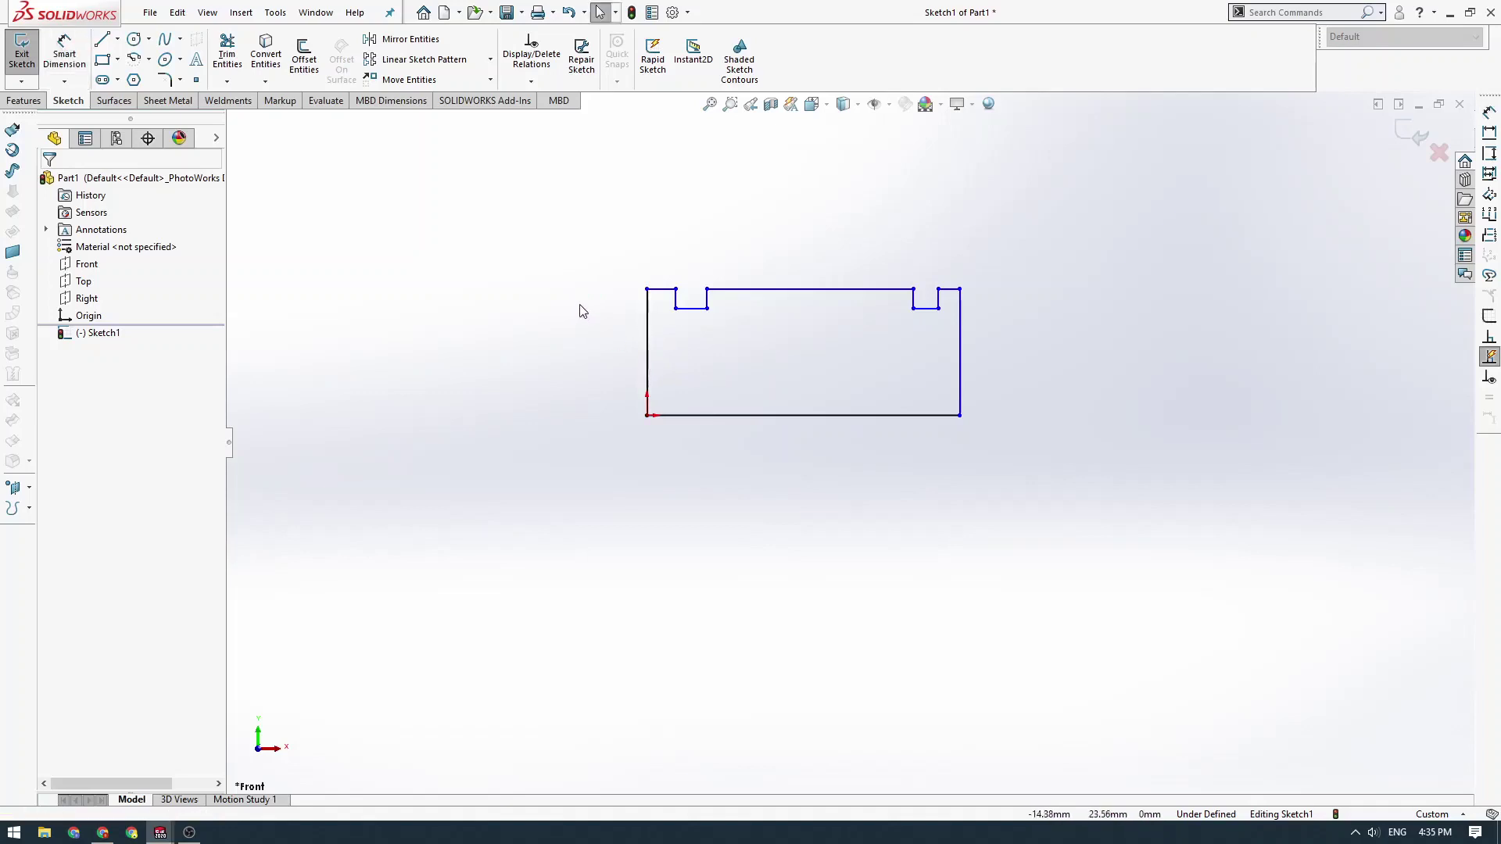
- Show the sketch relations on the grooved pin profile
{"action": "left_click", "coordinate": [212, 13]}
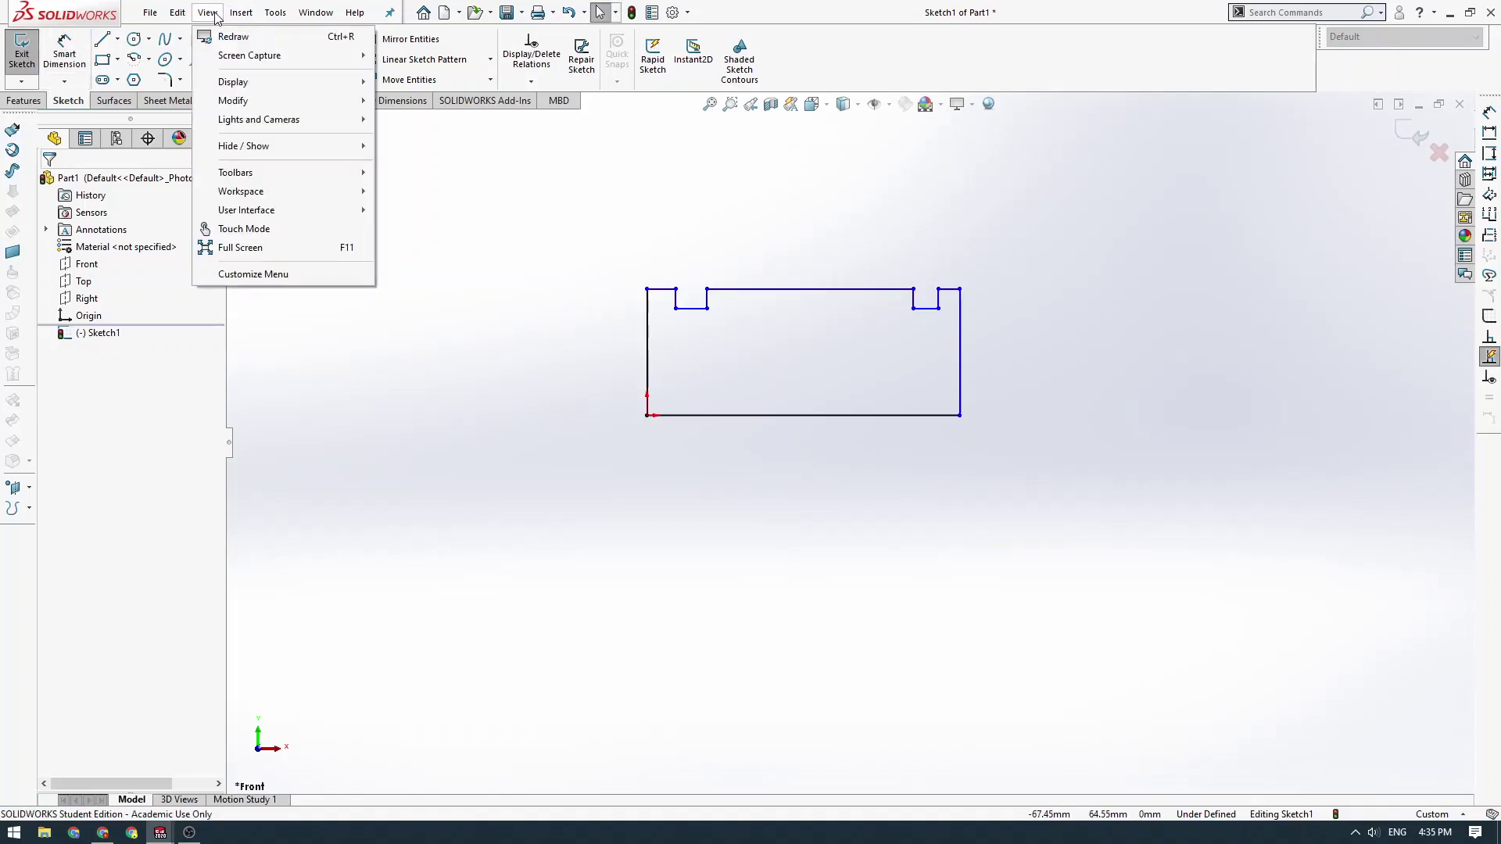
{"action": "mouse_move", "coordinate": [293, 153]}
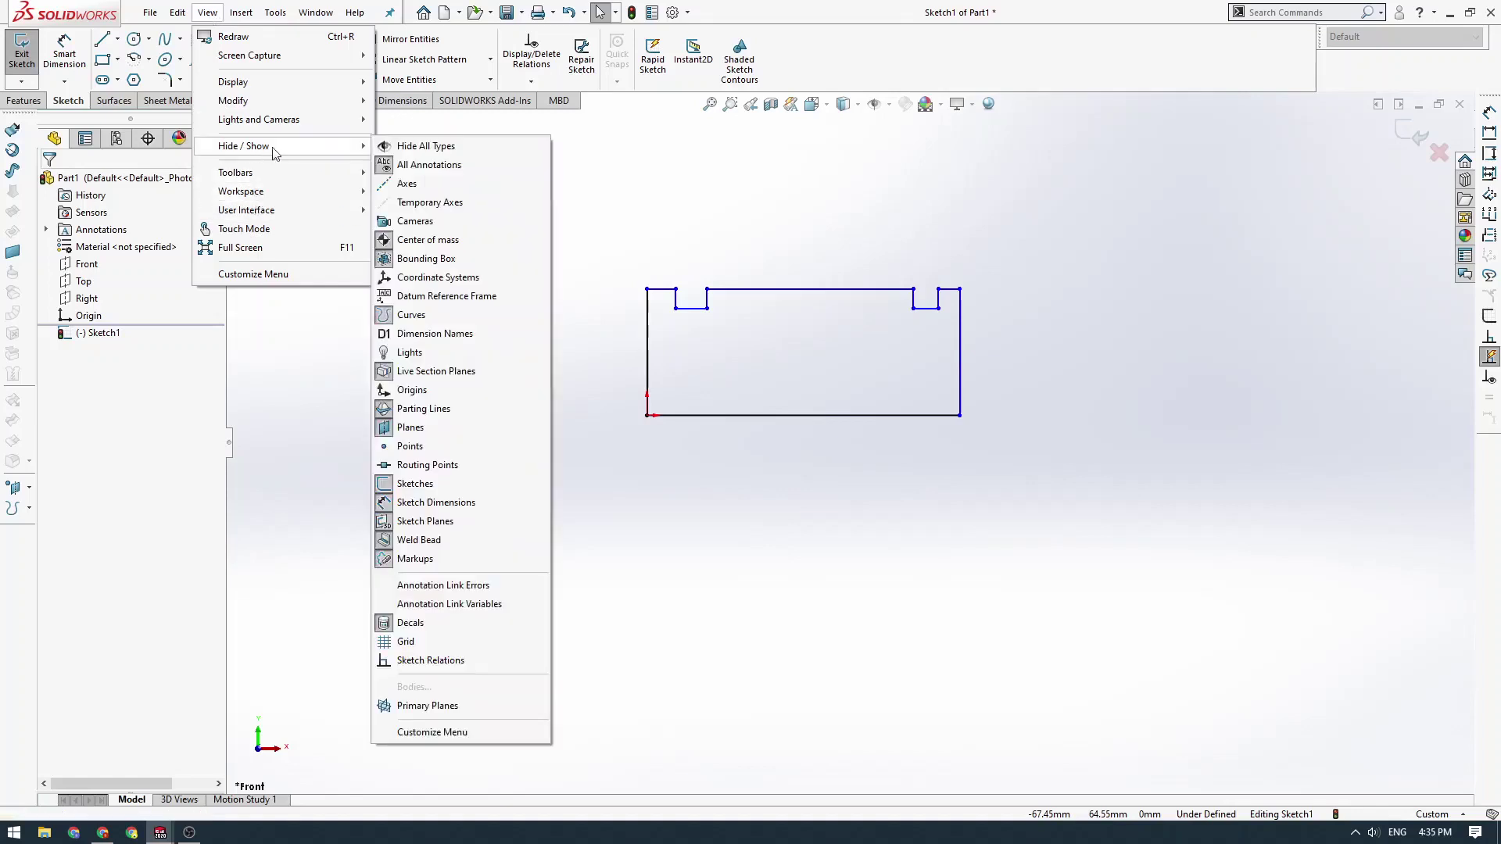
{"action": "left_click", "coordinate": [415, 662]}
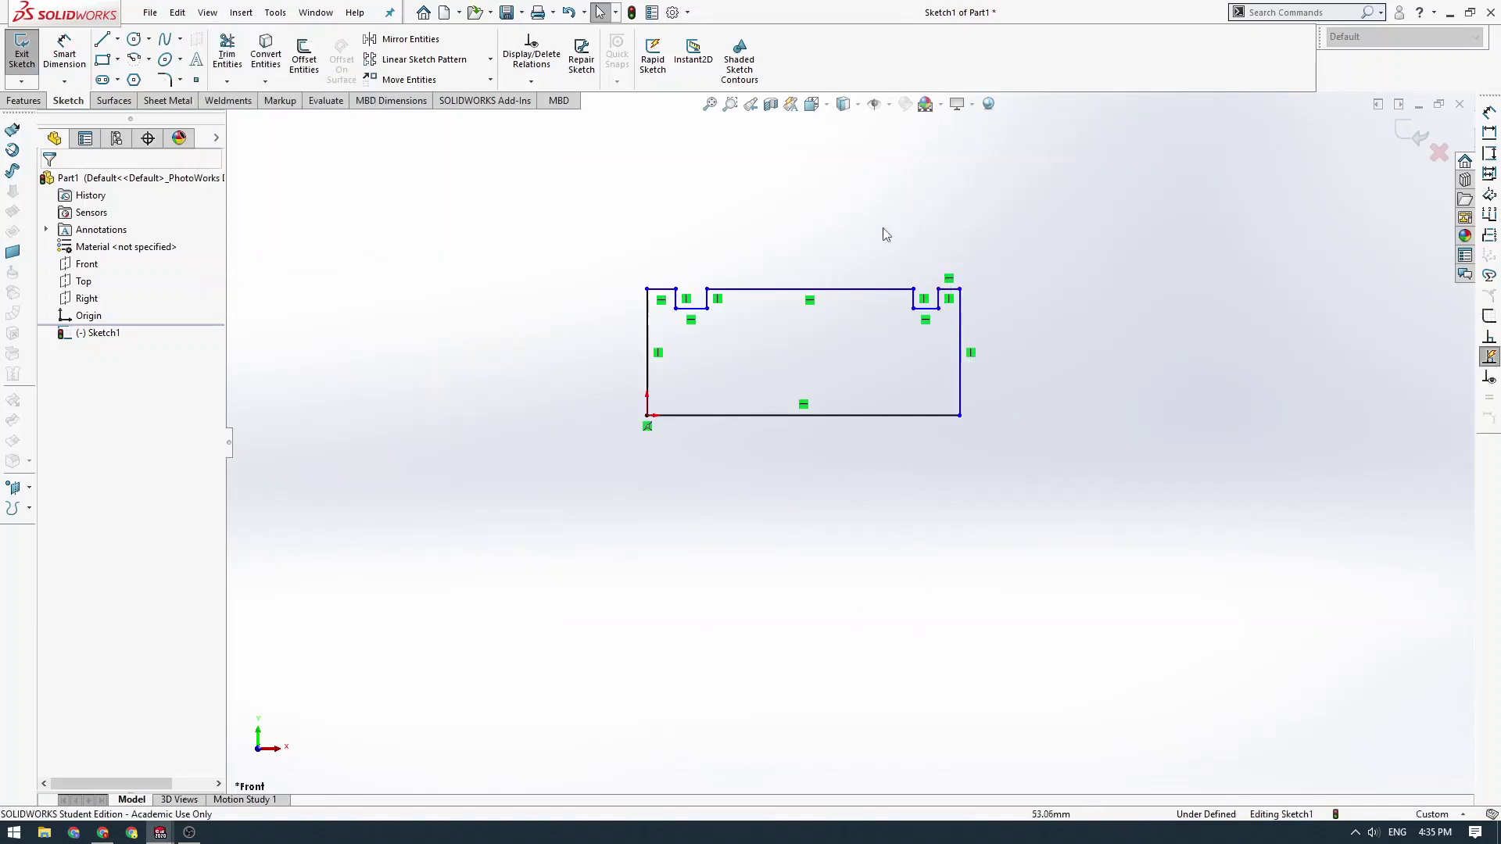
- Select the whole pin profile, clear the selection and examine the horizontal, vertical and coincident relations on its lines
{"action": "middle_click_drag", "start_coordinate": [839, 363], "coordinate": [831, 375], "text": "ctrl"}
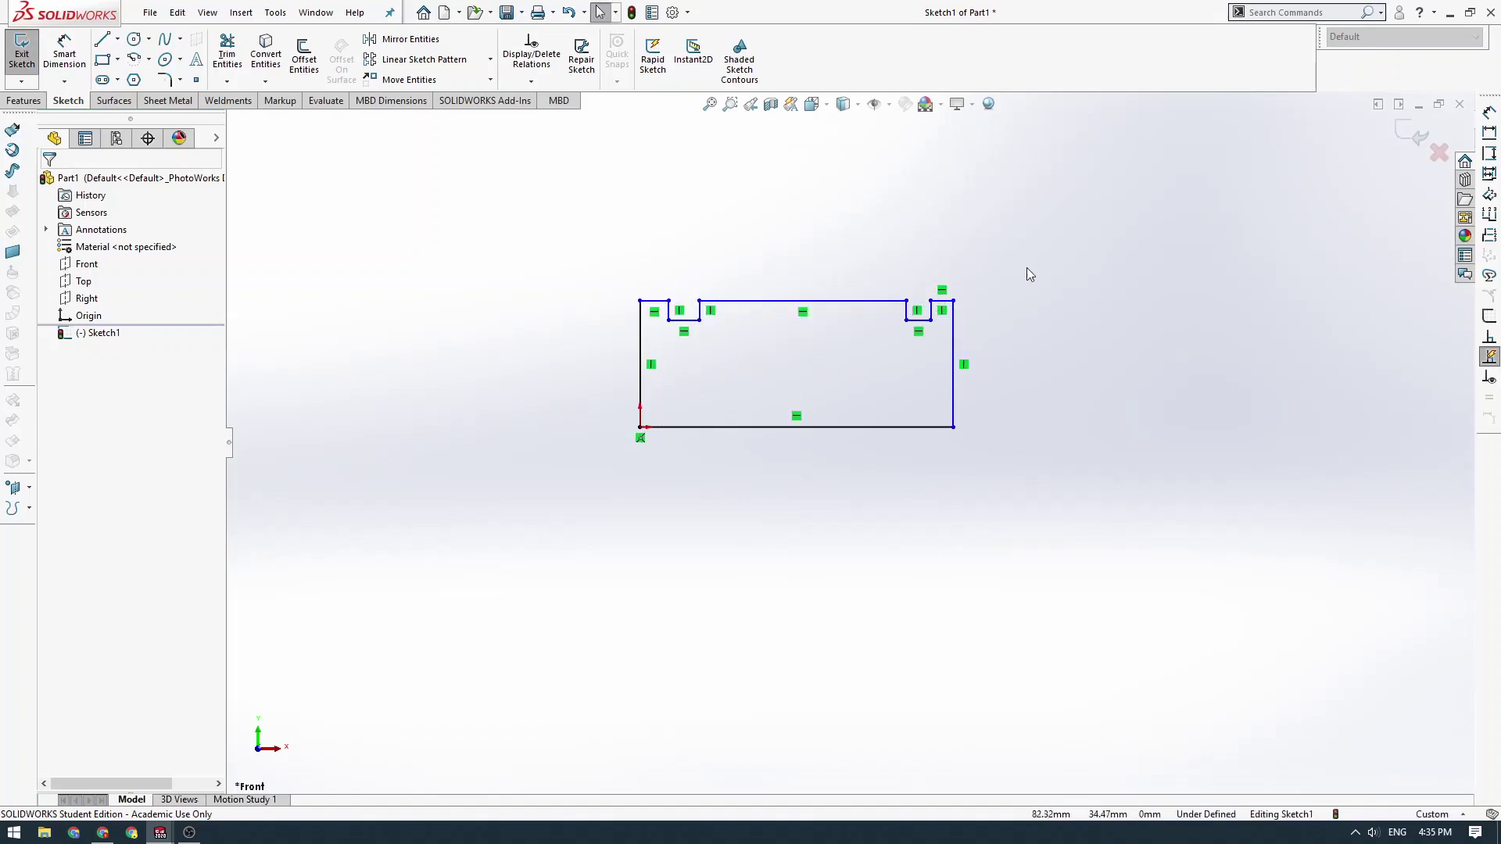
{"action": "left_click_drag", "start_coordinate": [1026, 271], "coordinate": [560, 502]}
{"action": "left_click", "coordinate": [701, 402]}
{"action": "middle_click_drag", "start_coordinate": [858, 379], "coordinate": [828, 405], "text": "ctrl"}
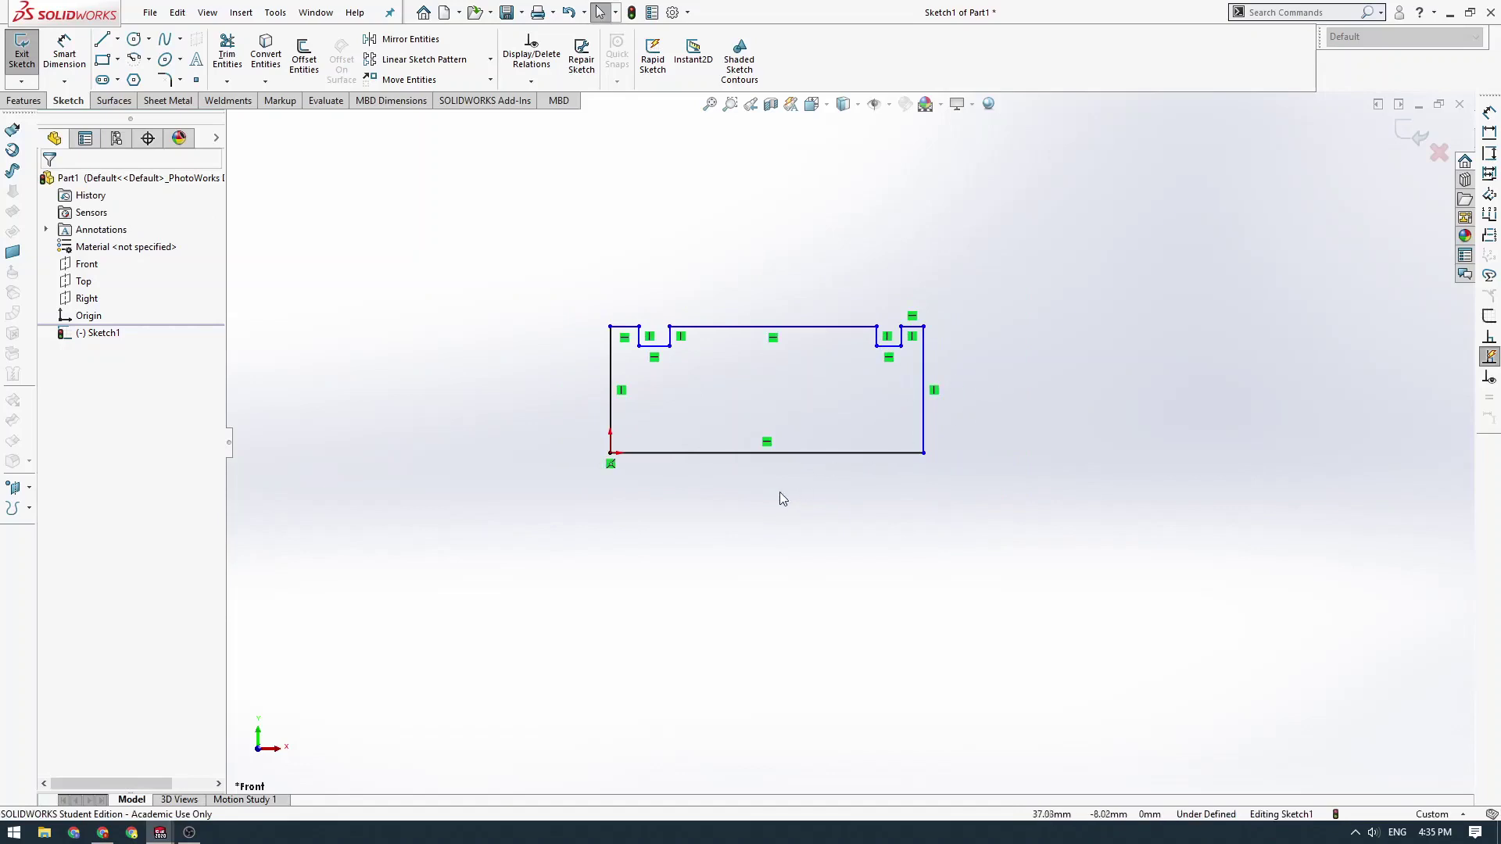
{"action": "middle_click_drag", "start_coordinate": [778, 496], "coordinate": [799, 505], "text": "ctrl"}
{"action": "middle_click_drag", "start_coordinate": [771, 429], "coordinate": [818, 394], "text": "ctrl"}
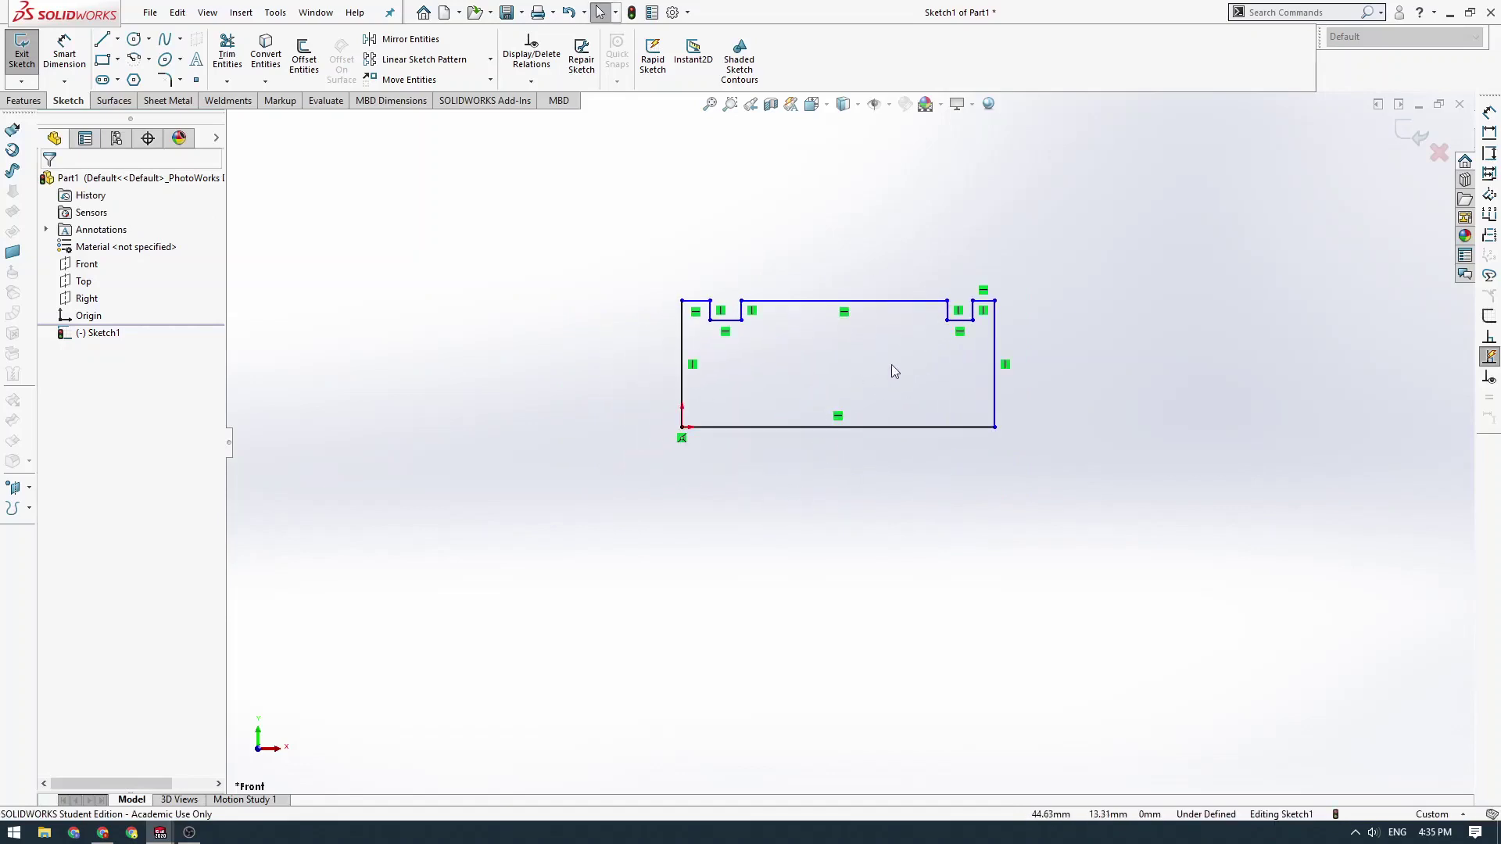
- Highlight the horizontal relation on the long upper line between the grooves, view its context options and dismiss them
{"action": "left_click", "coordinate": [845, 312]}
{"action": "left_click", "coordinate": [856, 330]}
{"action": "left_click", "coordinate": [844, 312]}
{"action": "right_click", "coordinate": [846, 311]}
{"action": "left_click", "coordinate": [818, 280]}
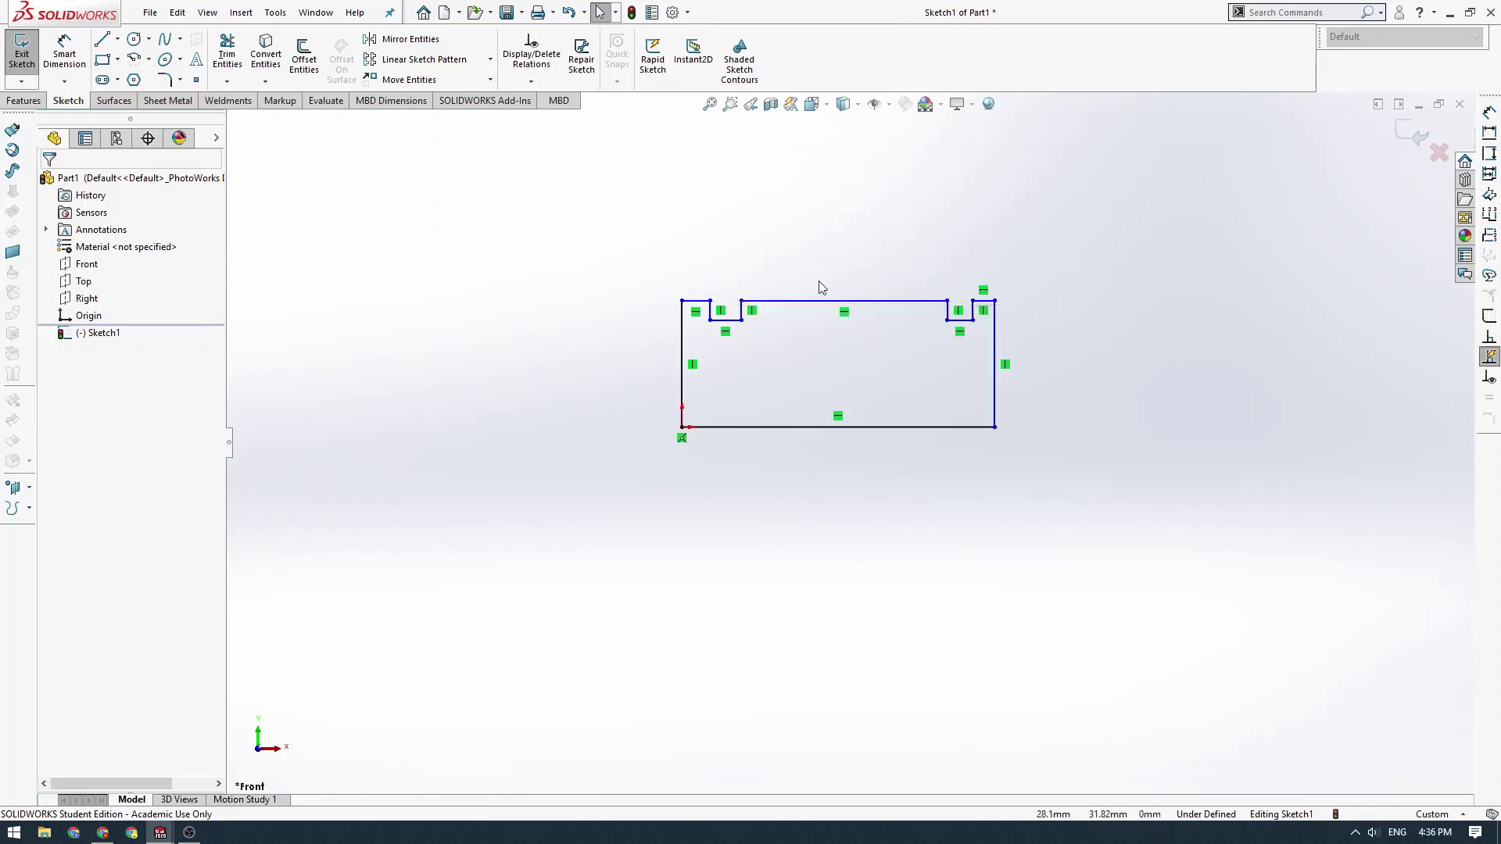
- Delete the vertical relation on the end line opposite the origin and pull its upper corner outward so the line slants
{"action": "right_click", "coordinate": [1007, 365]}
{"action": "left_click", "coordinate": [1032, 562]}
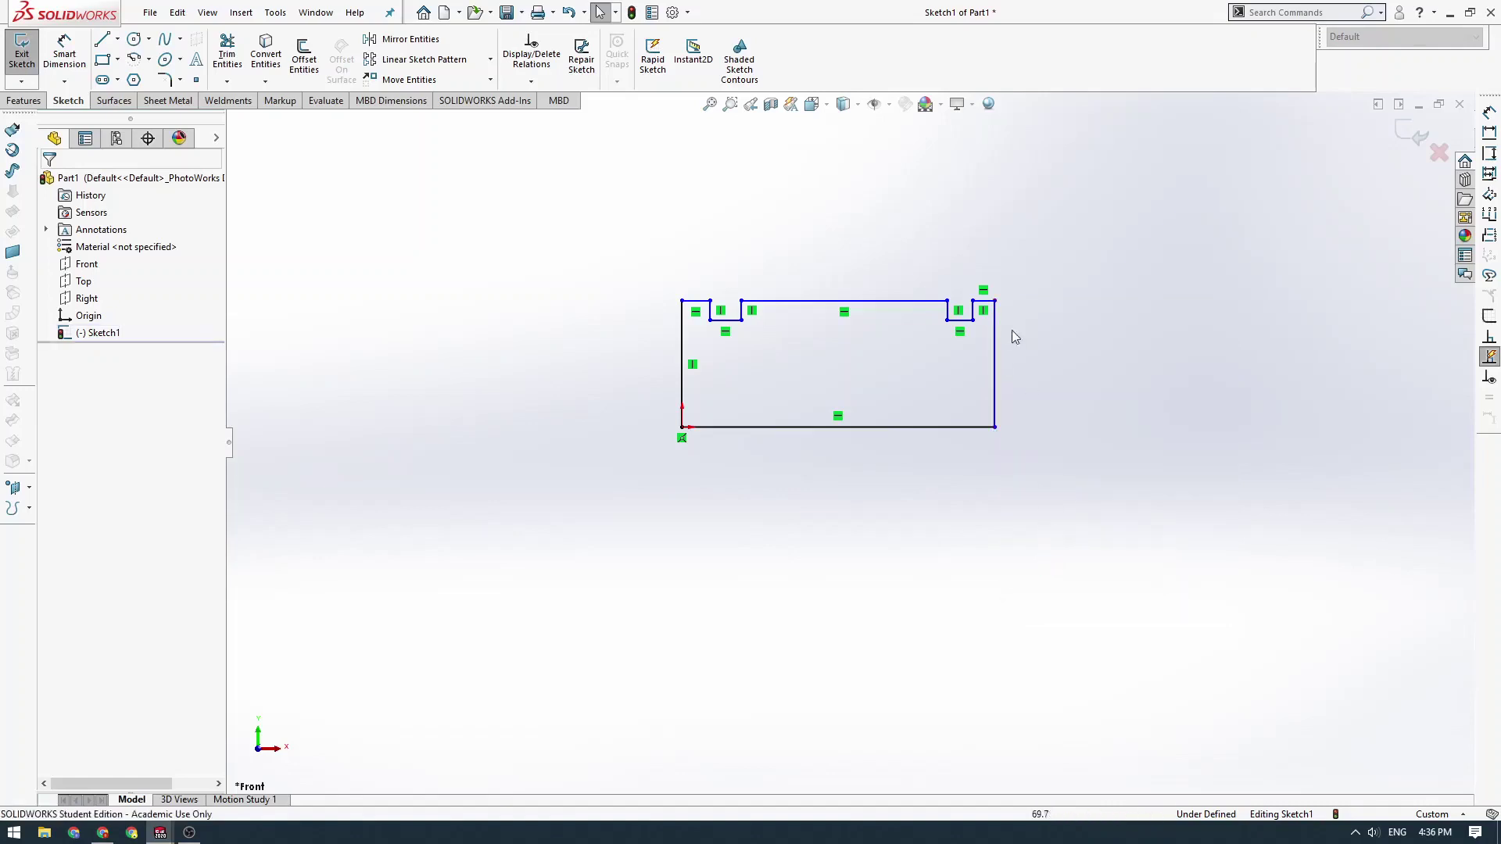
{"action": "left_click_drag", "start_coordinate": [996, 302], "coordinate": [1035, 298]}
{"action": "left_click", "coordinate": [1045, 392]}
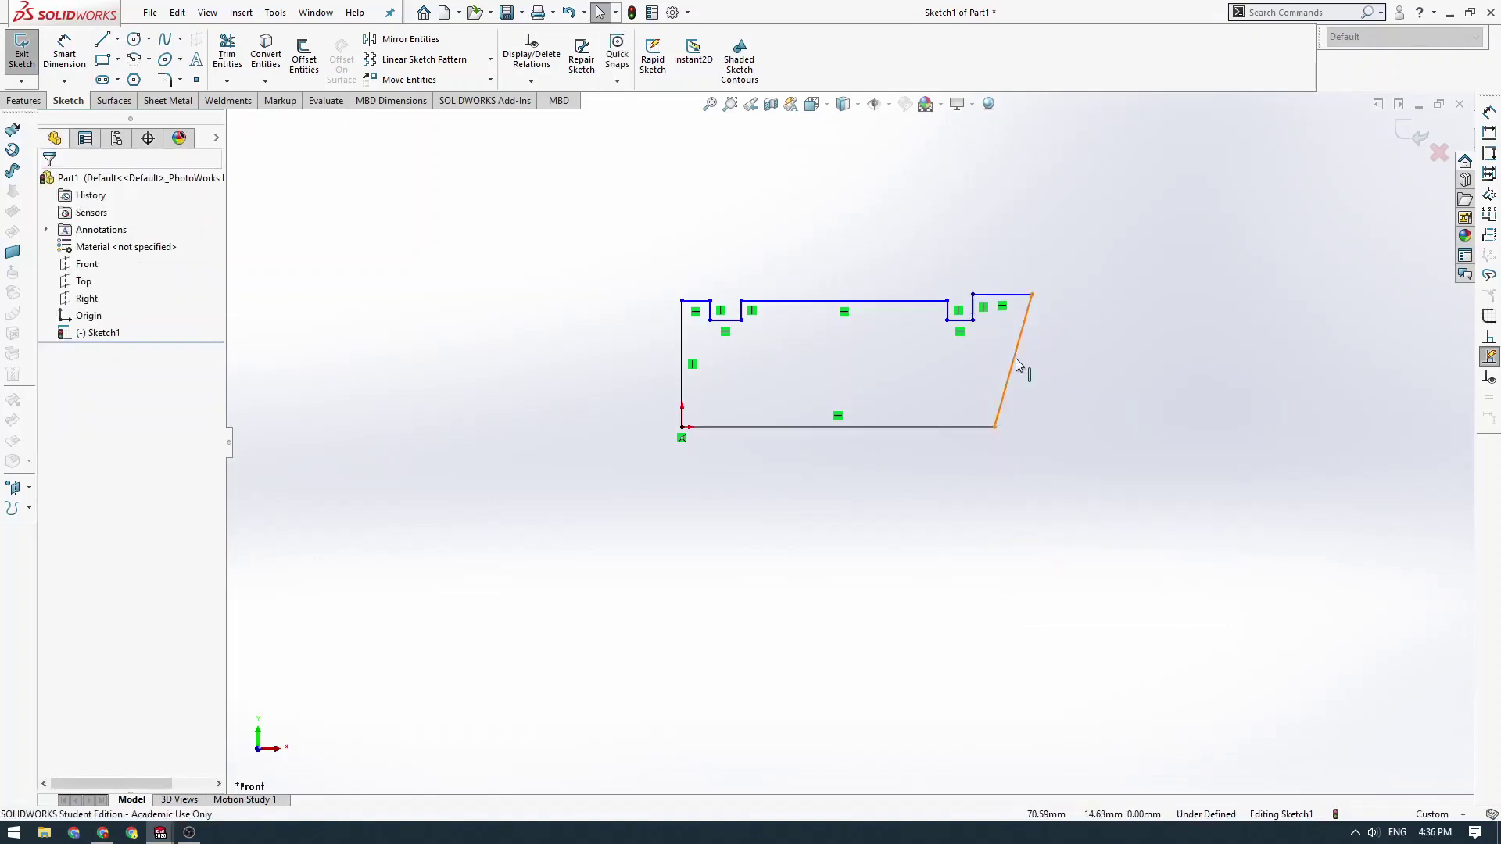
- Add a vertical relation to the slanted end line of the profile
{"action": "left_click", "coordinate": [1016, 361]}
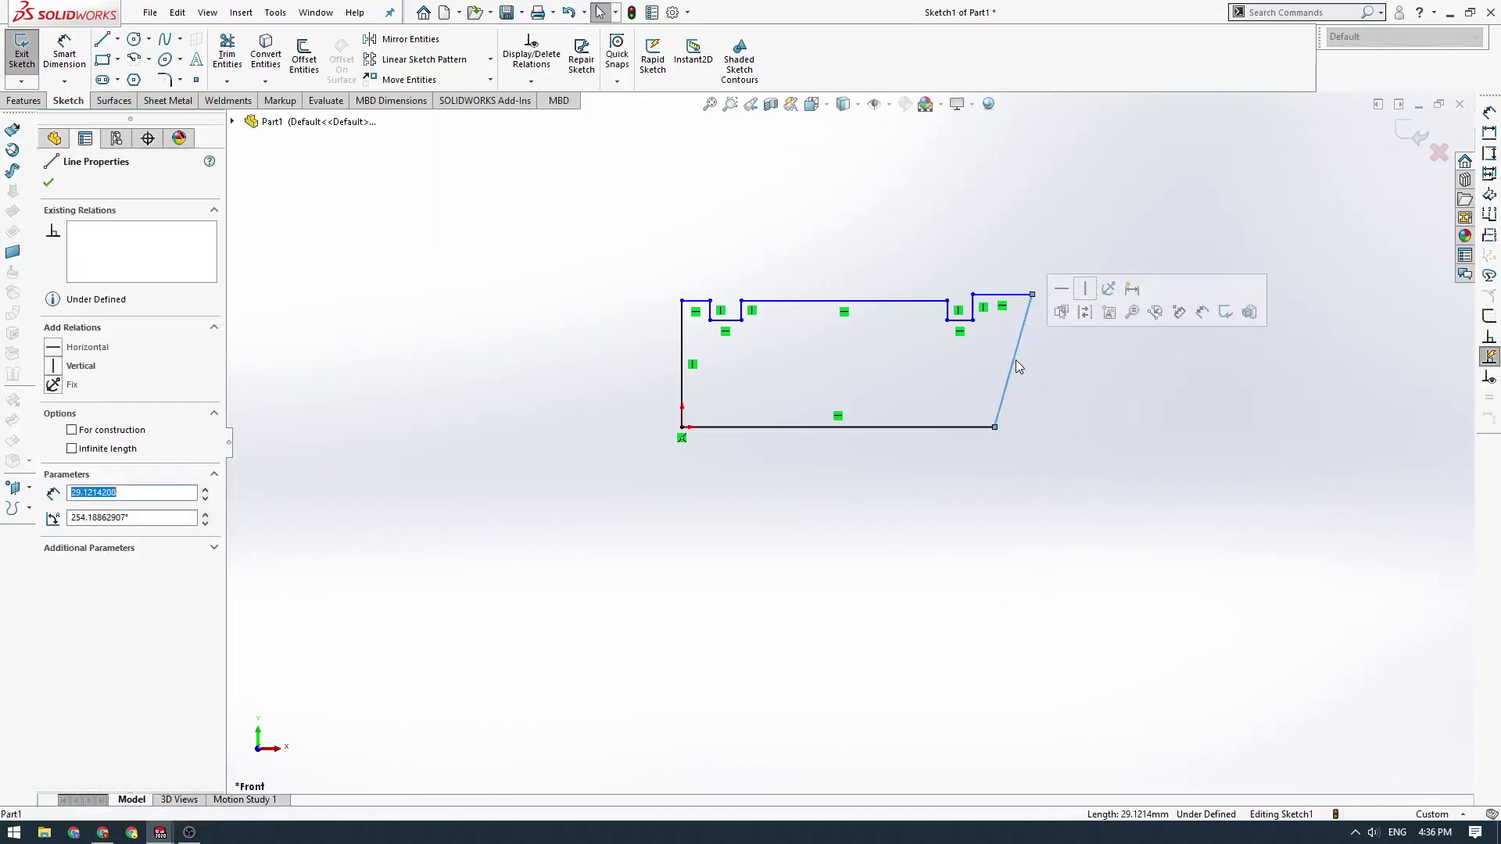
{"action": "left_click", "coordinate": [1087, 294]}
{"action": "left_click", "coordinate": [1059, 421]}
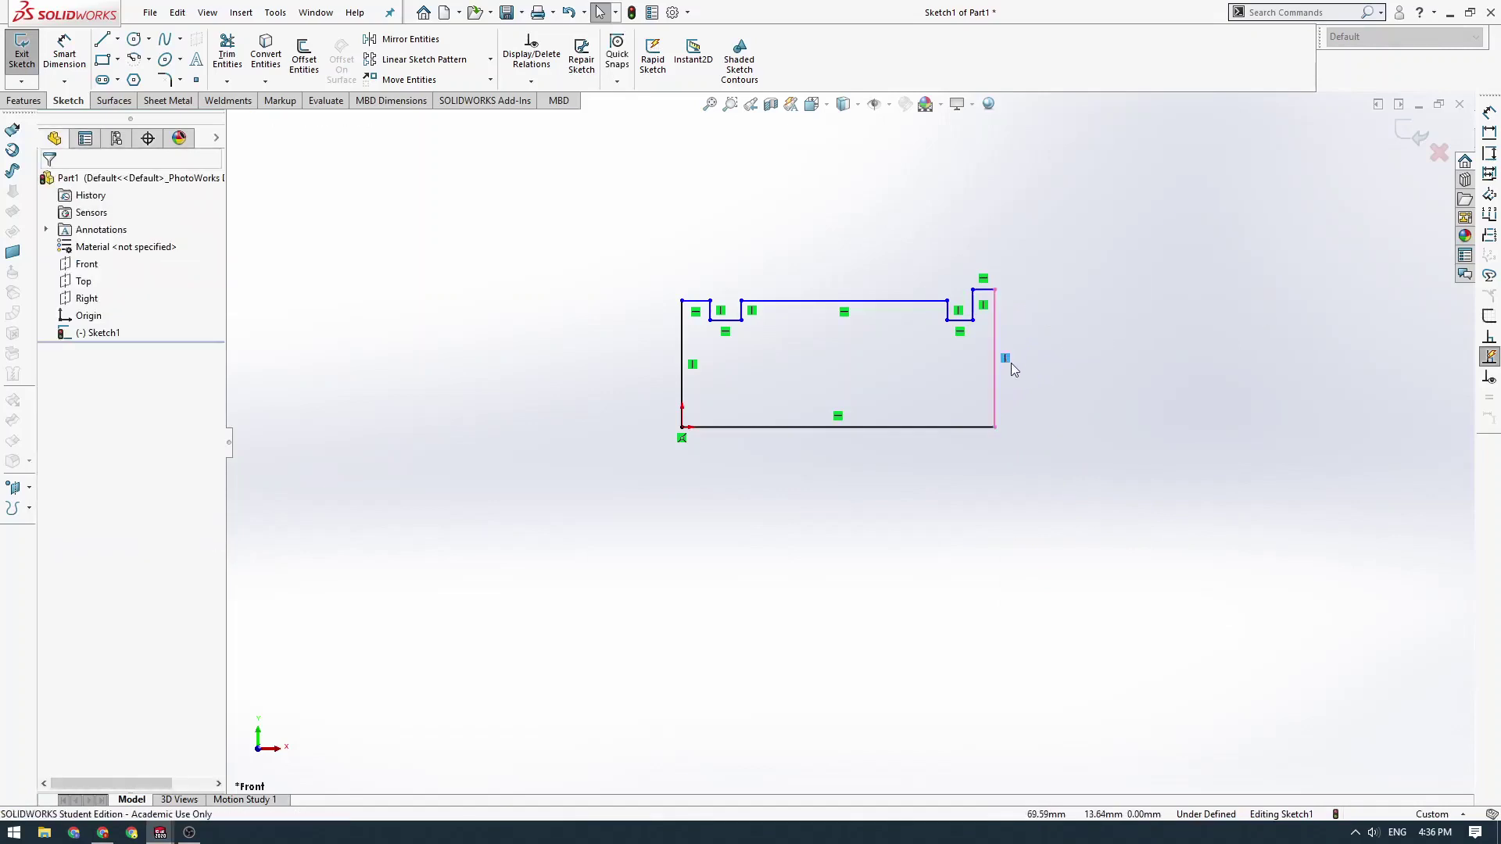
- Lengthen the pin profile by pulling the end line's upper corner outward, roughly level with the other upper segments
{"action": "middle_click_drag", "start_coordinate": [902, 480], "coordinate": [948, 457], "text": "ctrl"}
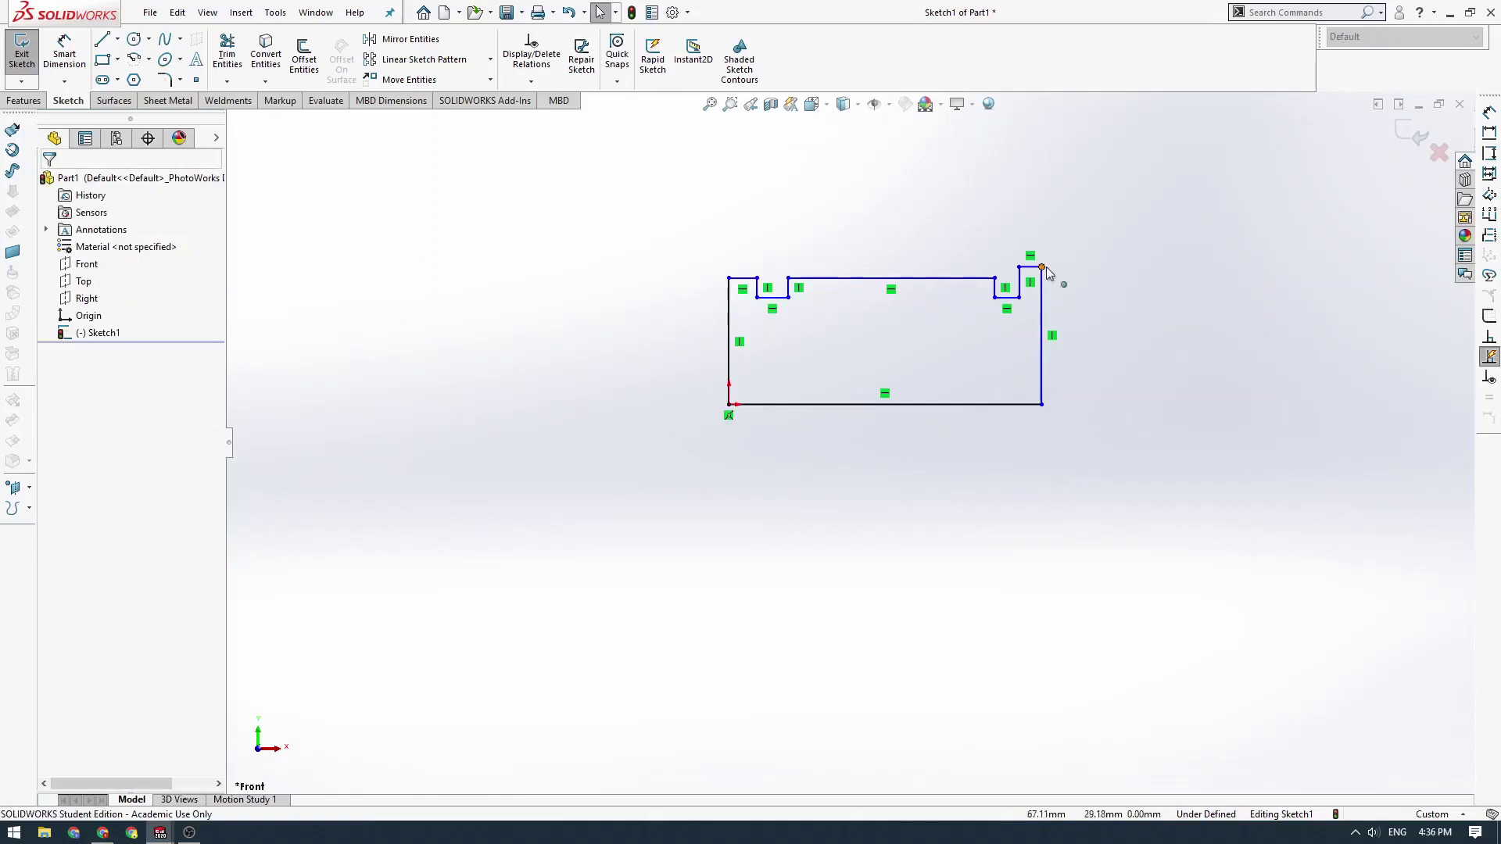
{"action": "left_click_drag", "start_coordinate": [1042, 267], "coordinate": [1079, 277]}
{"action": "left_click", "coordinate": [1132, 448]}
{"action": "middle_click_drag", "start_coordinate": [1065, 427], "coordinate": [1053, 463], "text": "ctrl"}
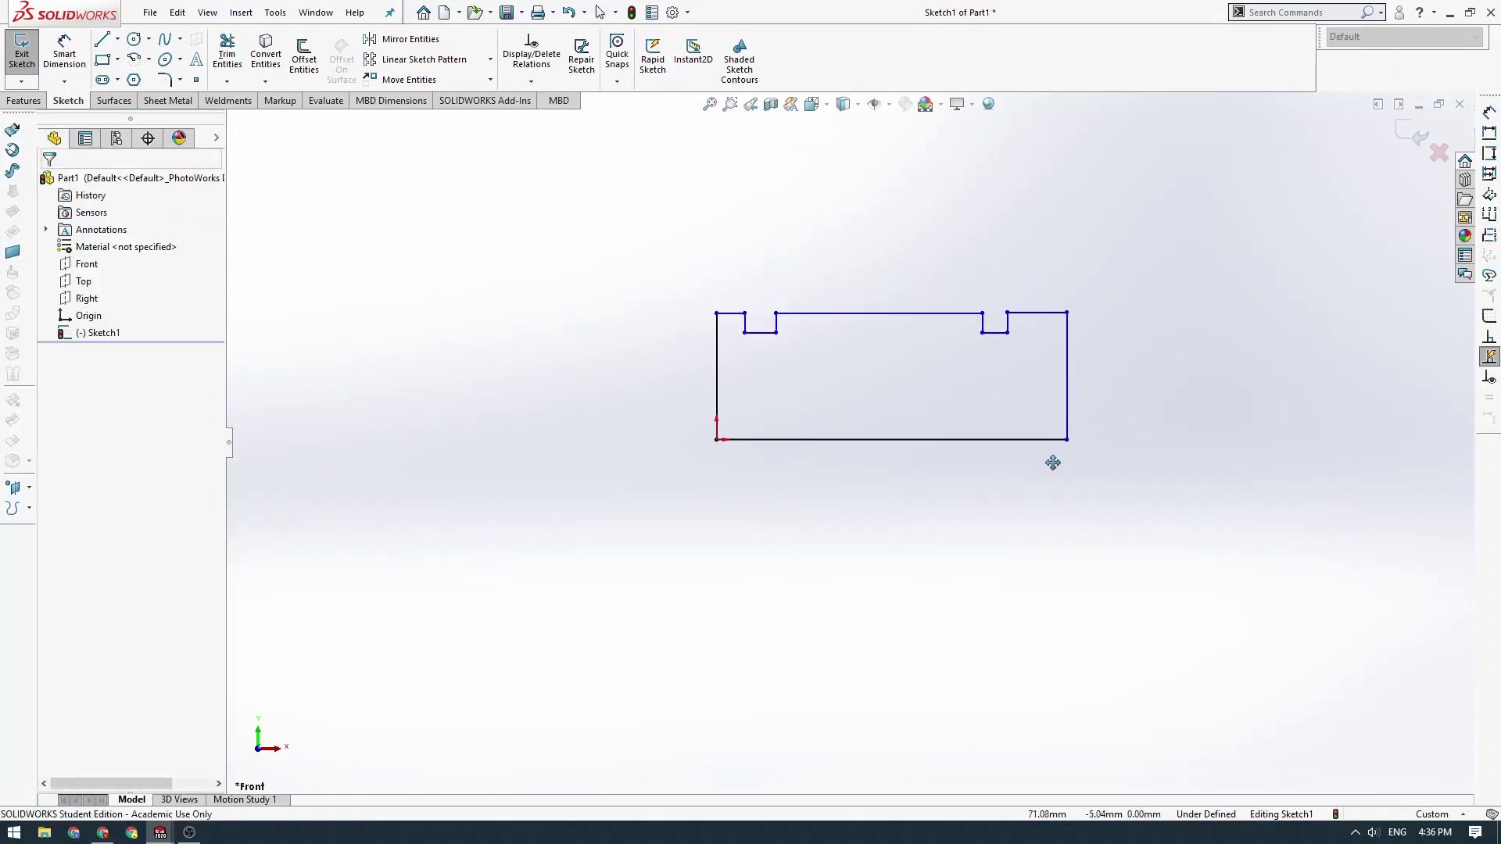
{"action": "middle_click_drag", "start_coordinate": [891, 485], "coordinate": [872, 457], "text": "ctrl"}
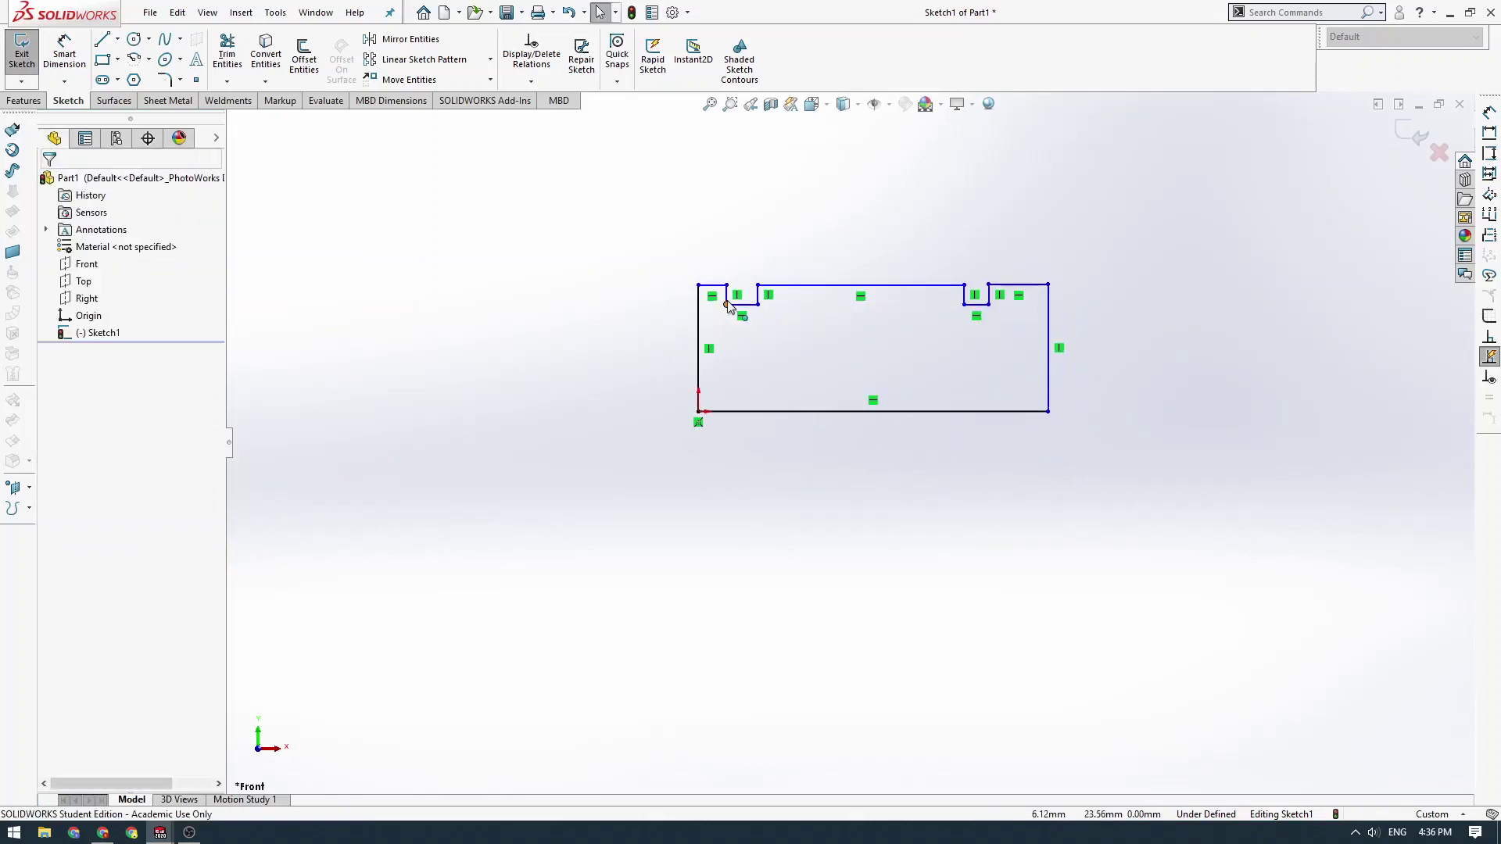
- Dimension the vertical end line at the origin and set its height to 5 mm
{"action": "left_click", "coordinate": [64, 53]}
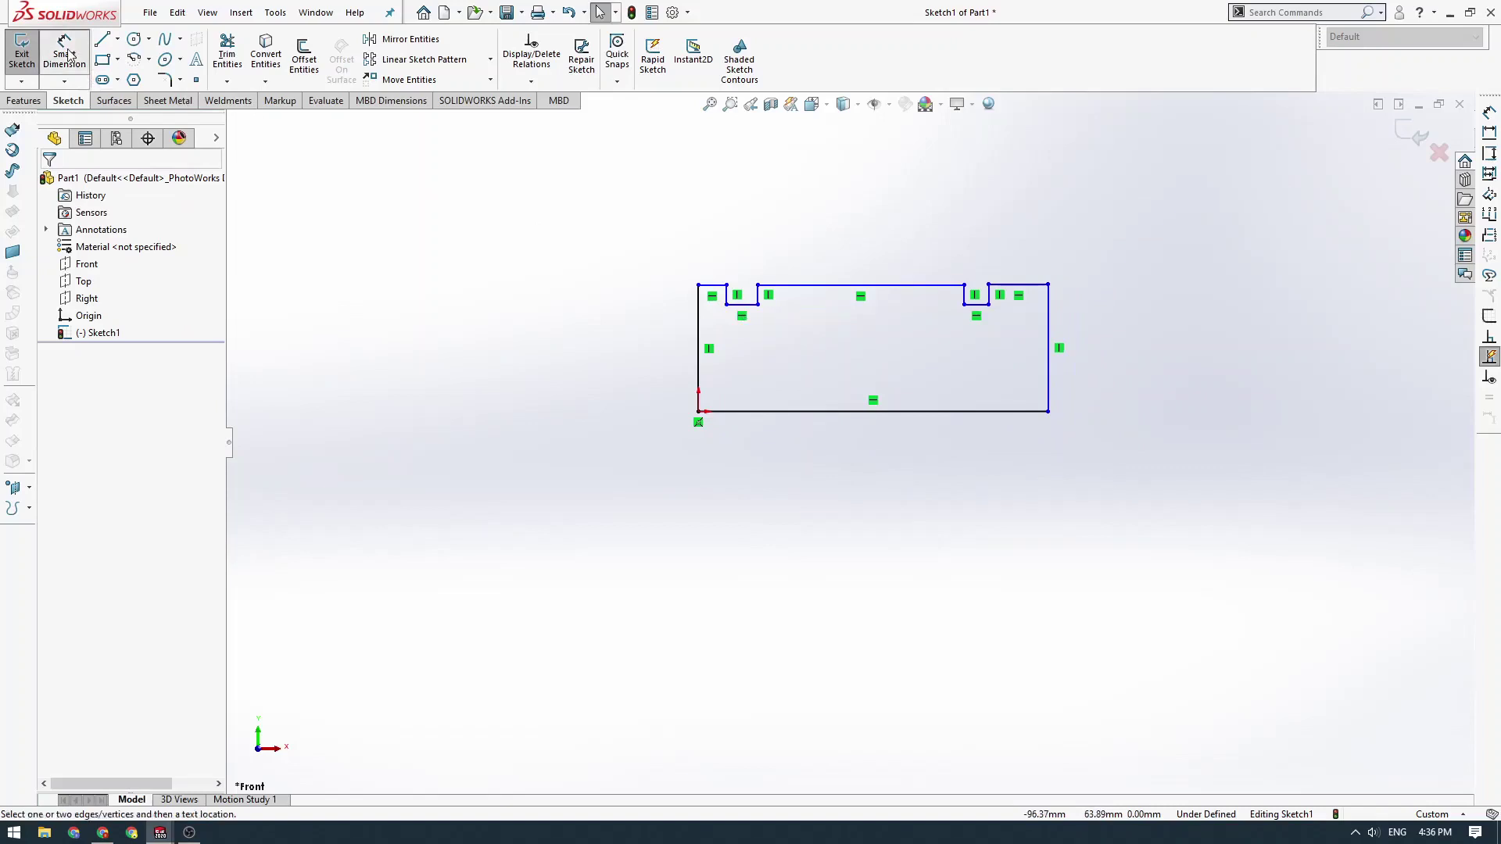
{"action": "left_click", "coordinate": [699, 320]}
{"action": "left_click", "coordinate": [604, 352]}
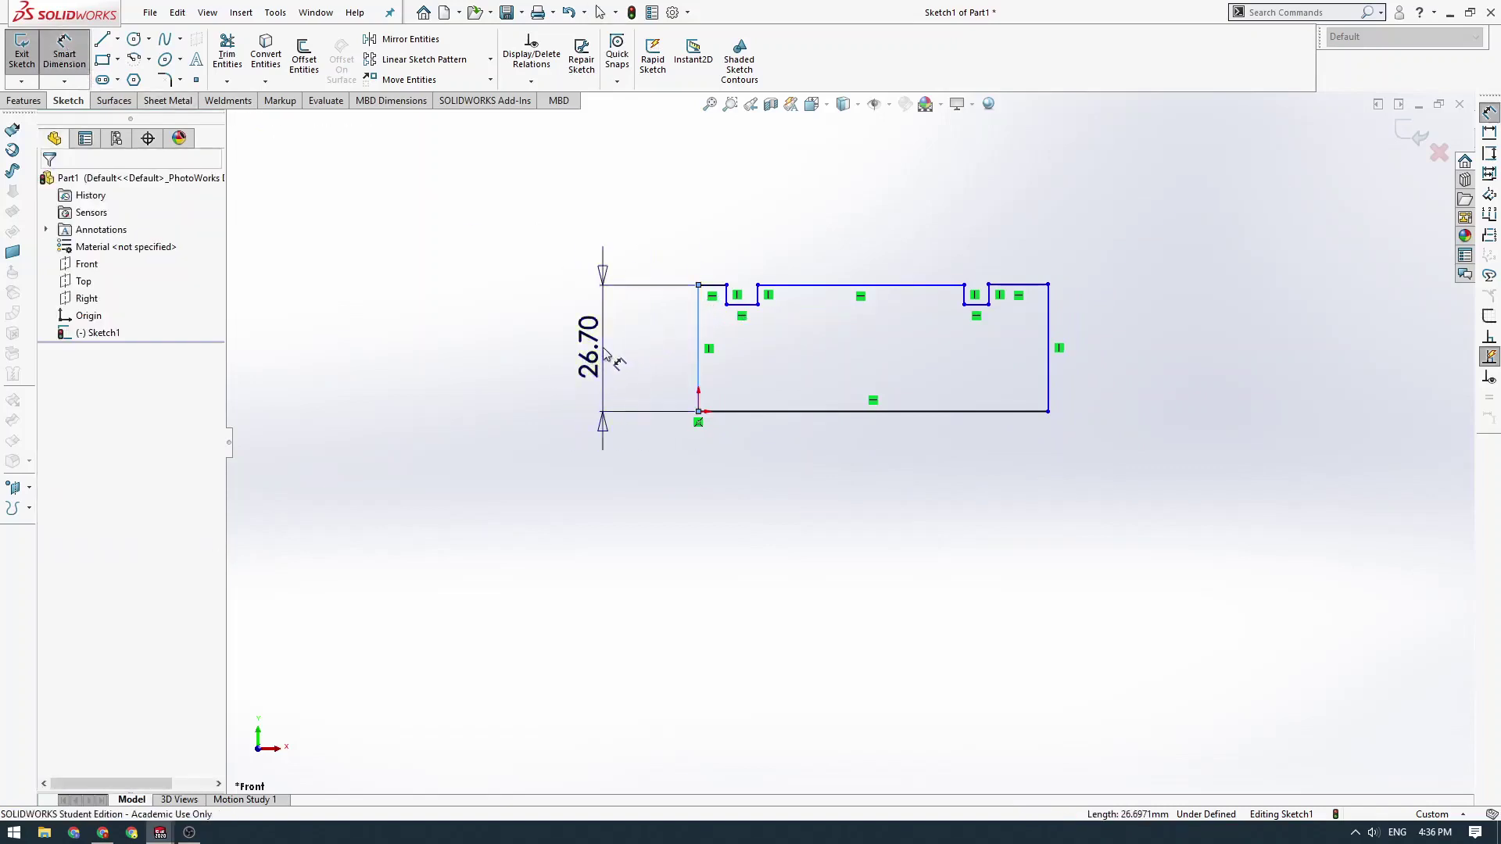
{"action": "type", "text": "5"}
{"action": "key", "text": "Return"}
{"action": "key", "text": "Escape"}
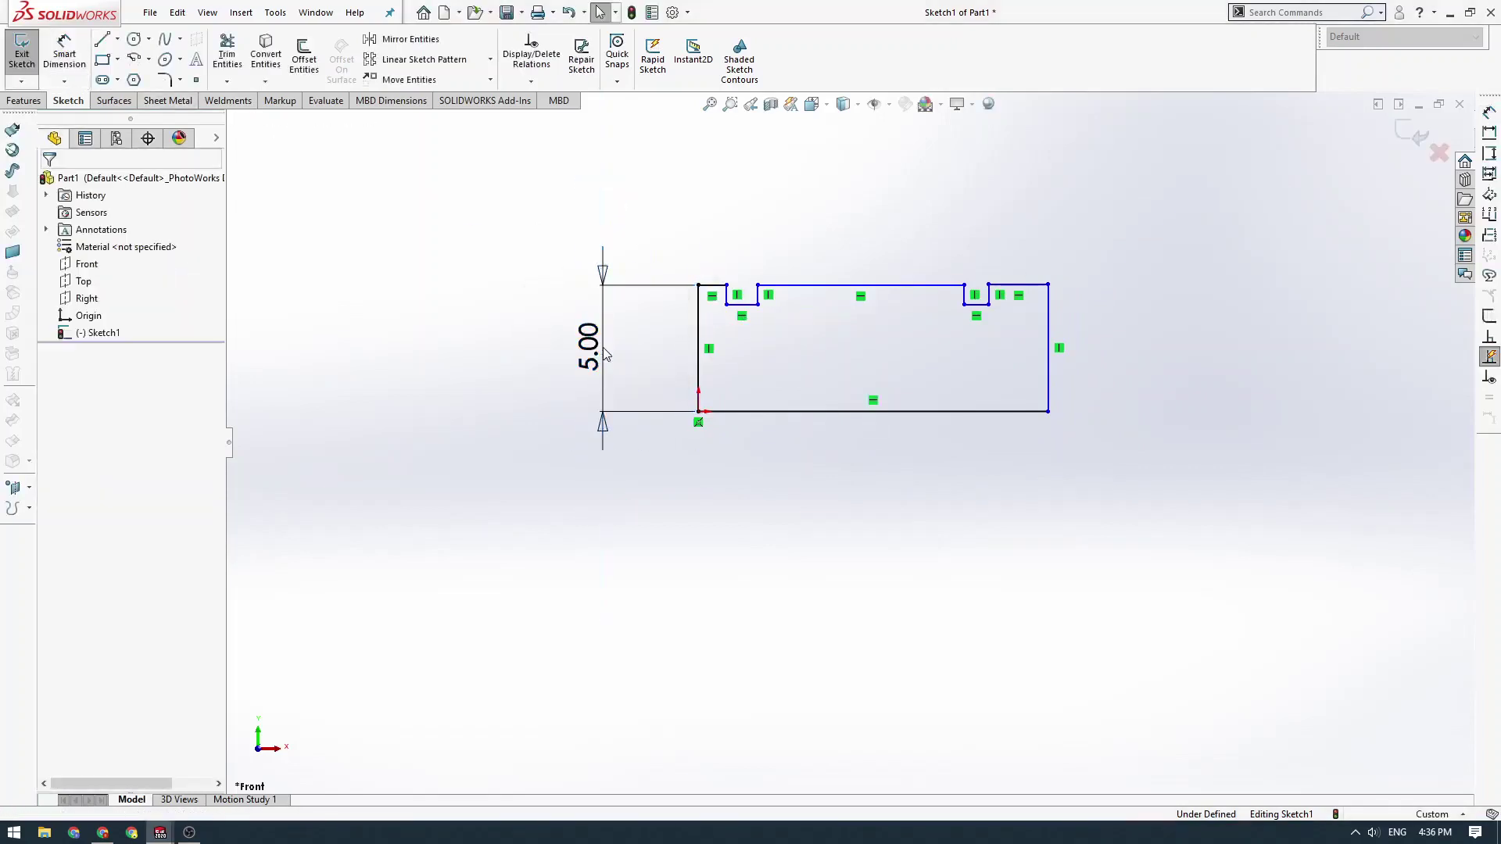
{"action": "middle_click_drag", "start_coordinate": [828, 374], "coordinate": [781, 388], "text": "ctrl"}
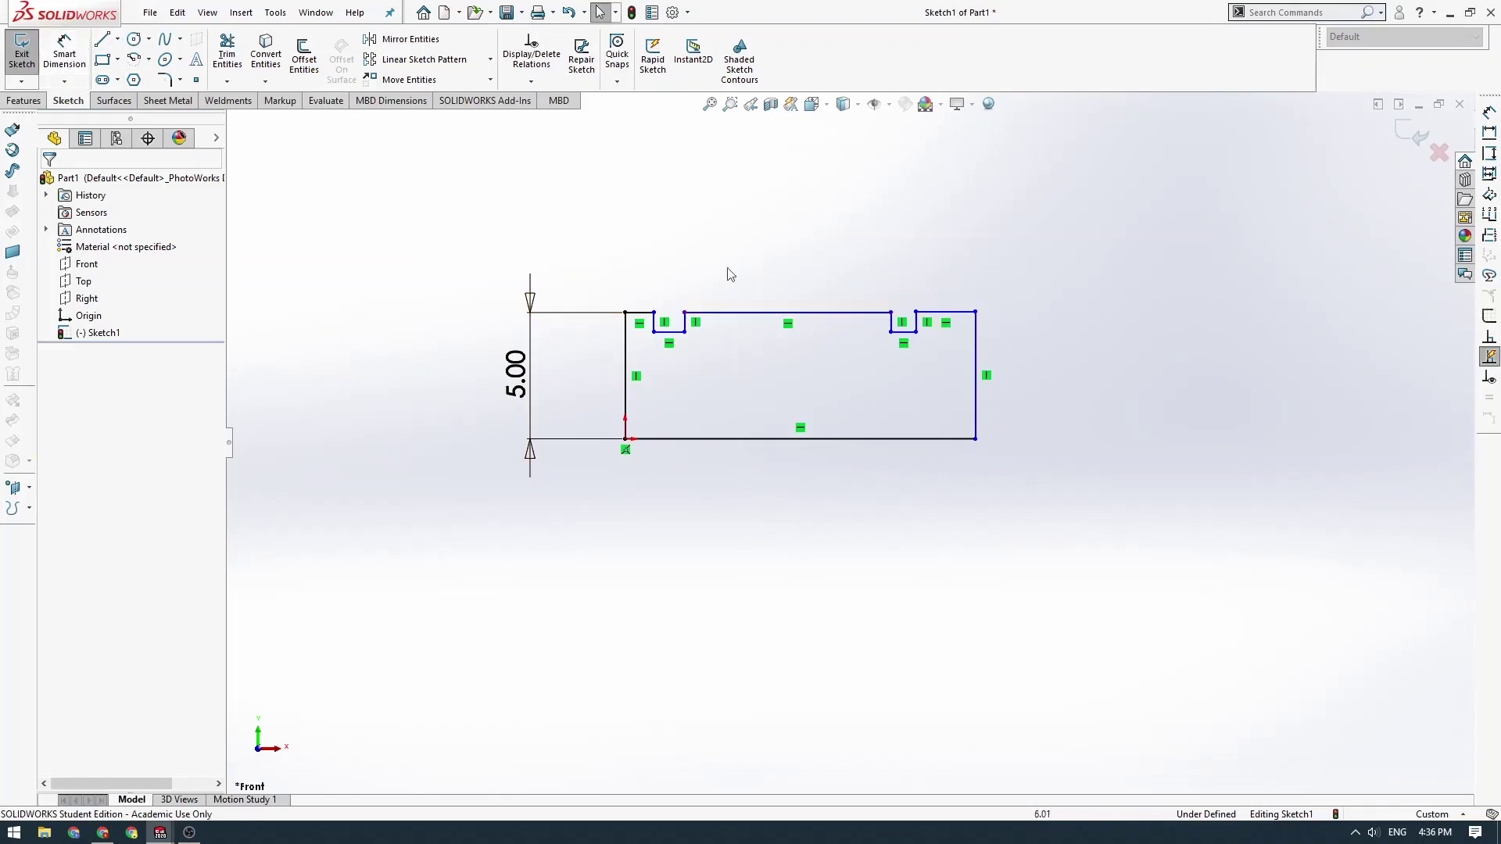
{"action": "left_click", "coordinate": [64, 52]}
{"action": "left_click", "coordinate": [835, 312]}
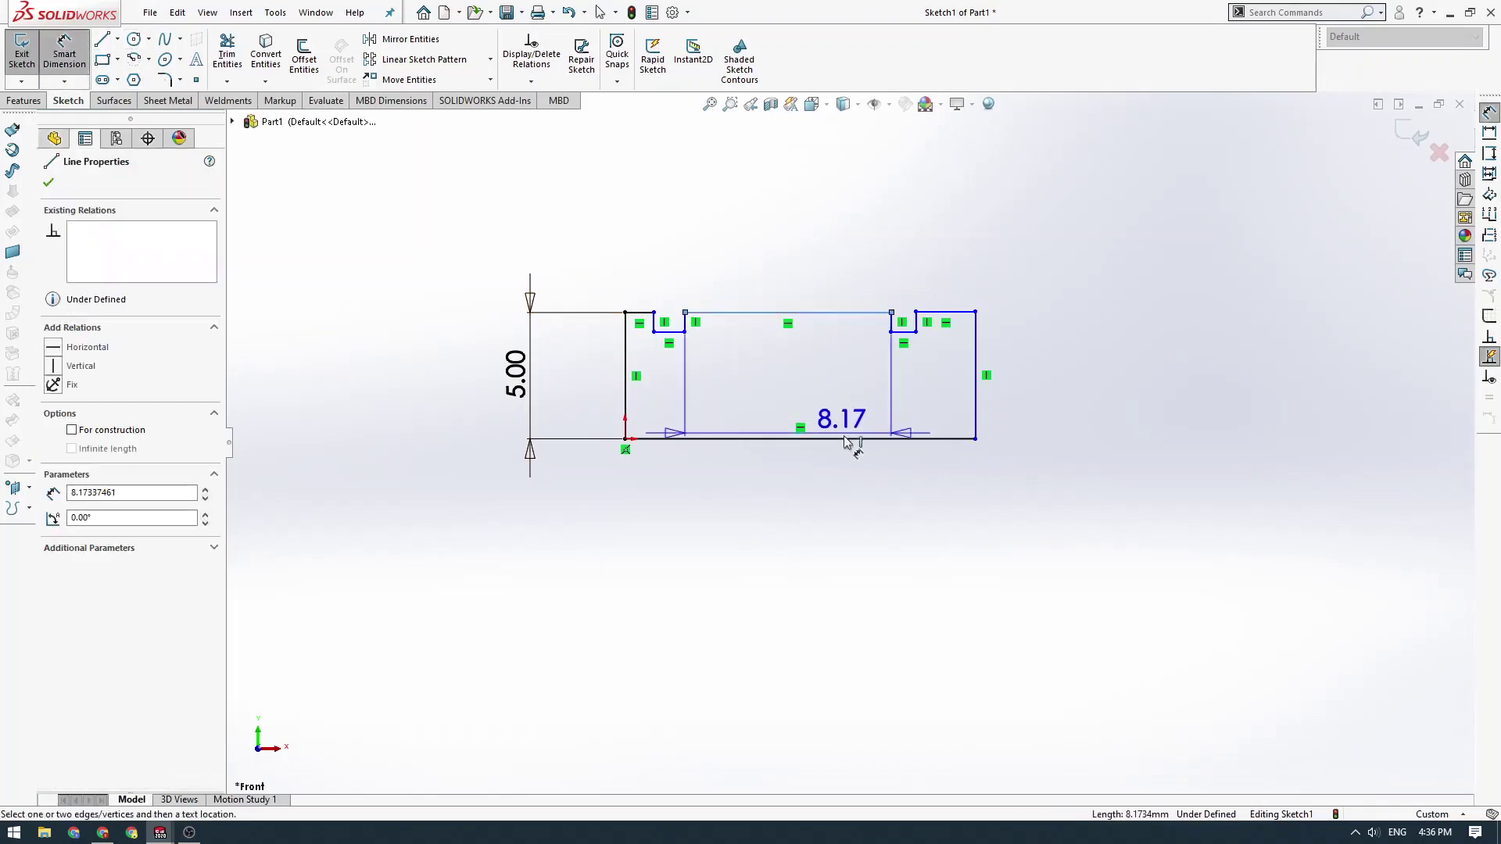
{"action": "left_click", "coordinate": [836, 313]}
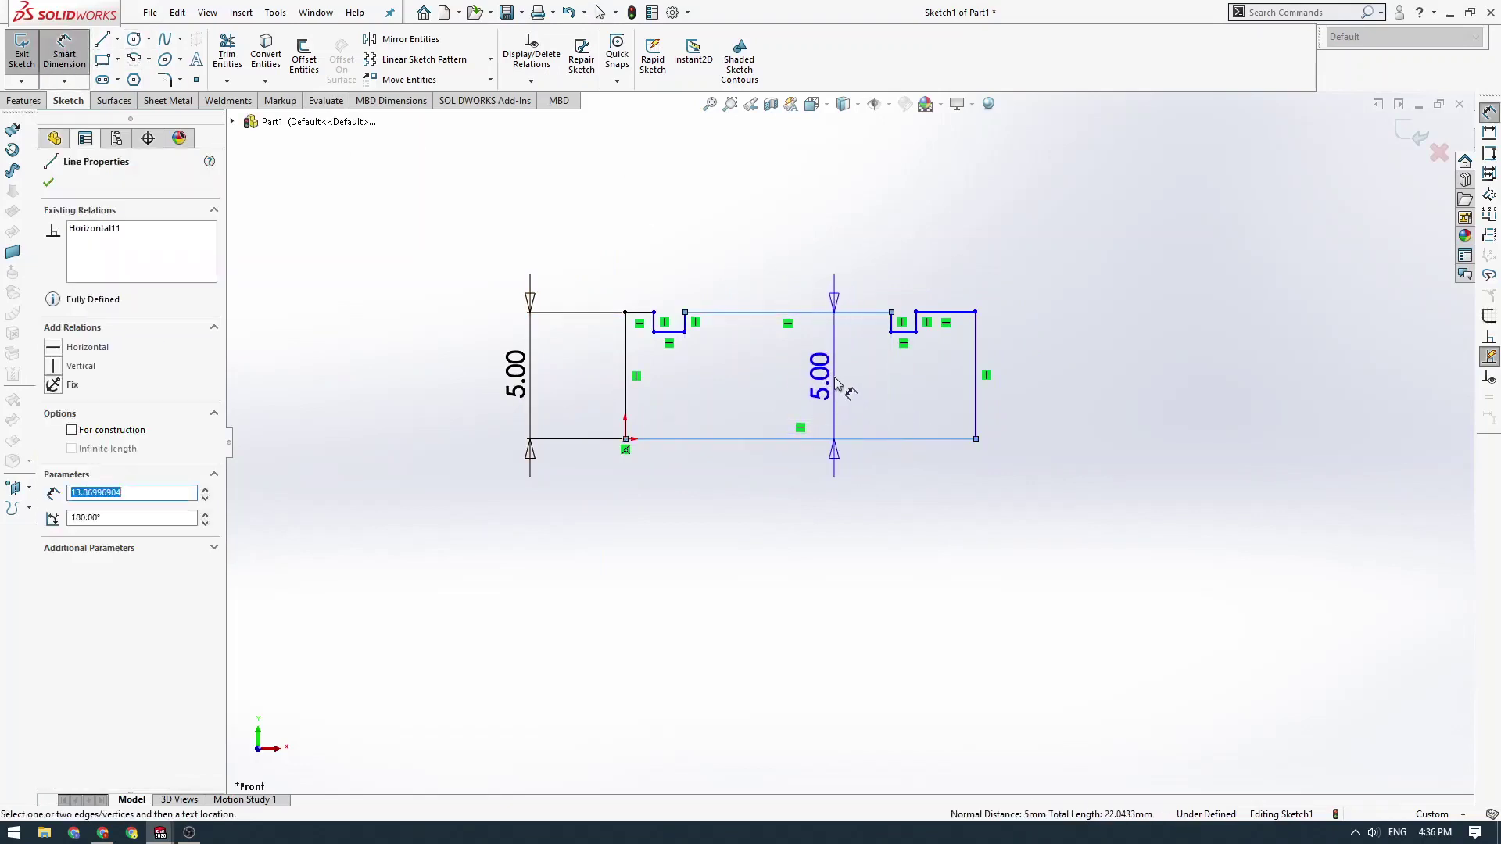
{"action": "key", "text": "Escape"}
{"action": "key", "text": "Escape"}
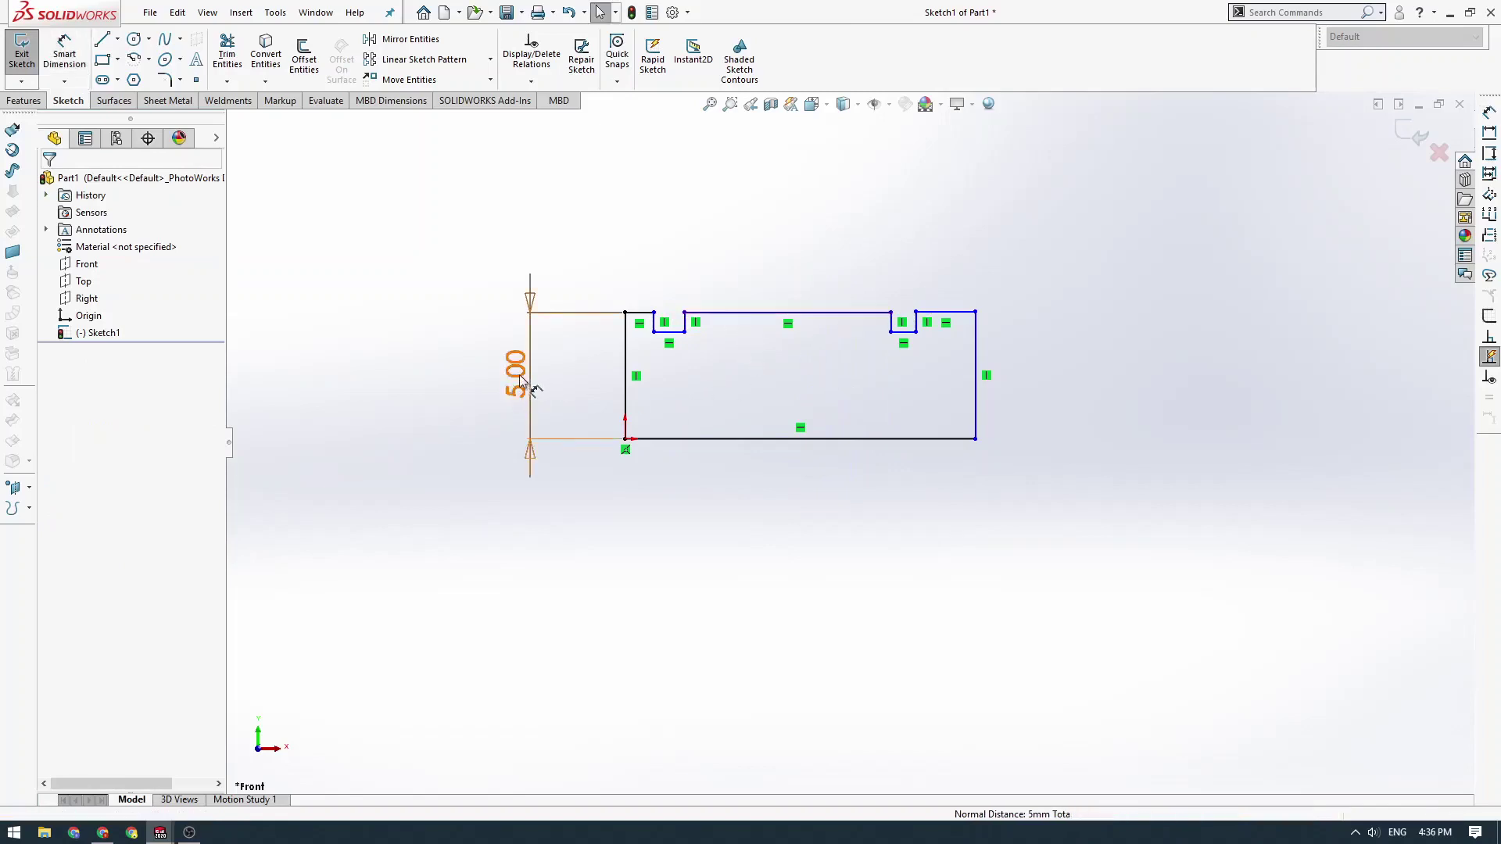
- Move the 5 mm height dimension further away from the profile
{"action": "left_click_drag", "start_coordinate": [516, 375], "coordinate": [475, 373]}
{"action": "left_click", "coordinate": [548, 553]}
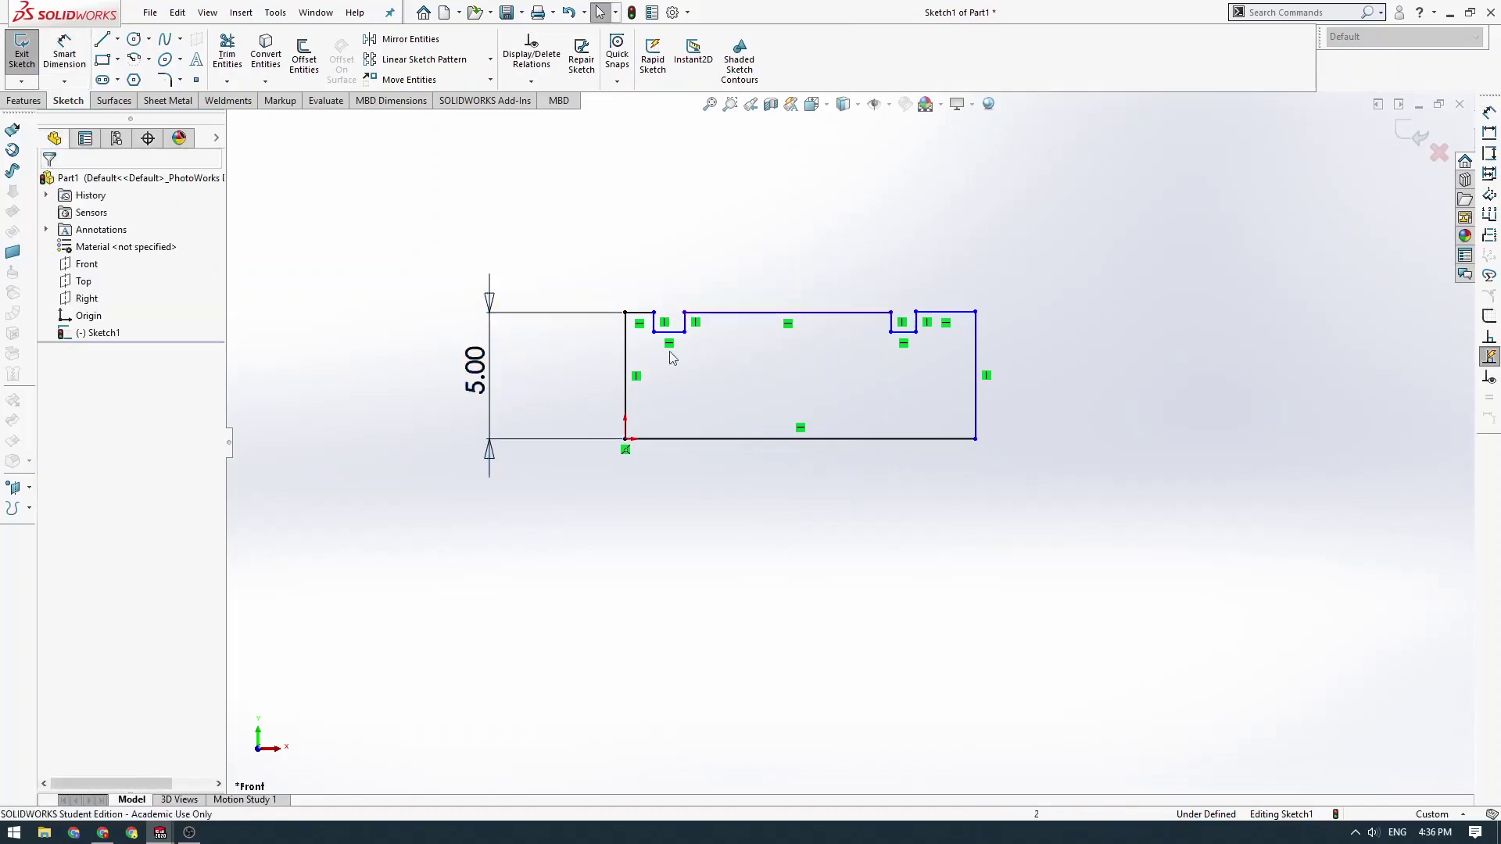
- Make the three upper edge segments collinear and pull the far end line's upper corner slightly outward
{"action": "left_click", "coordinate": [637, 313]}
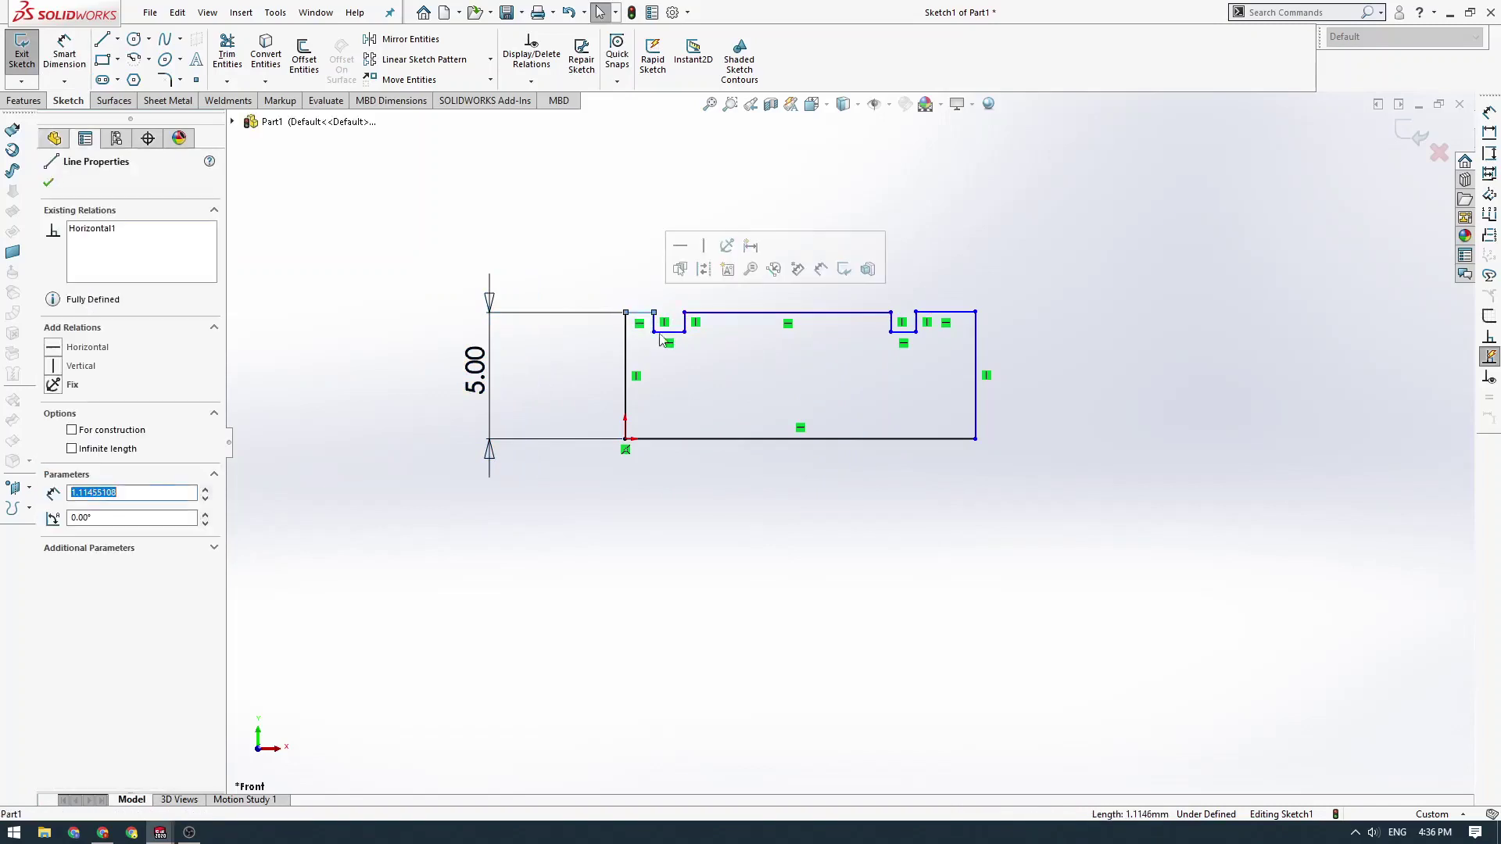
{"action": "left_click", "coordinate": [743, 314], "text": "ctrl"}
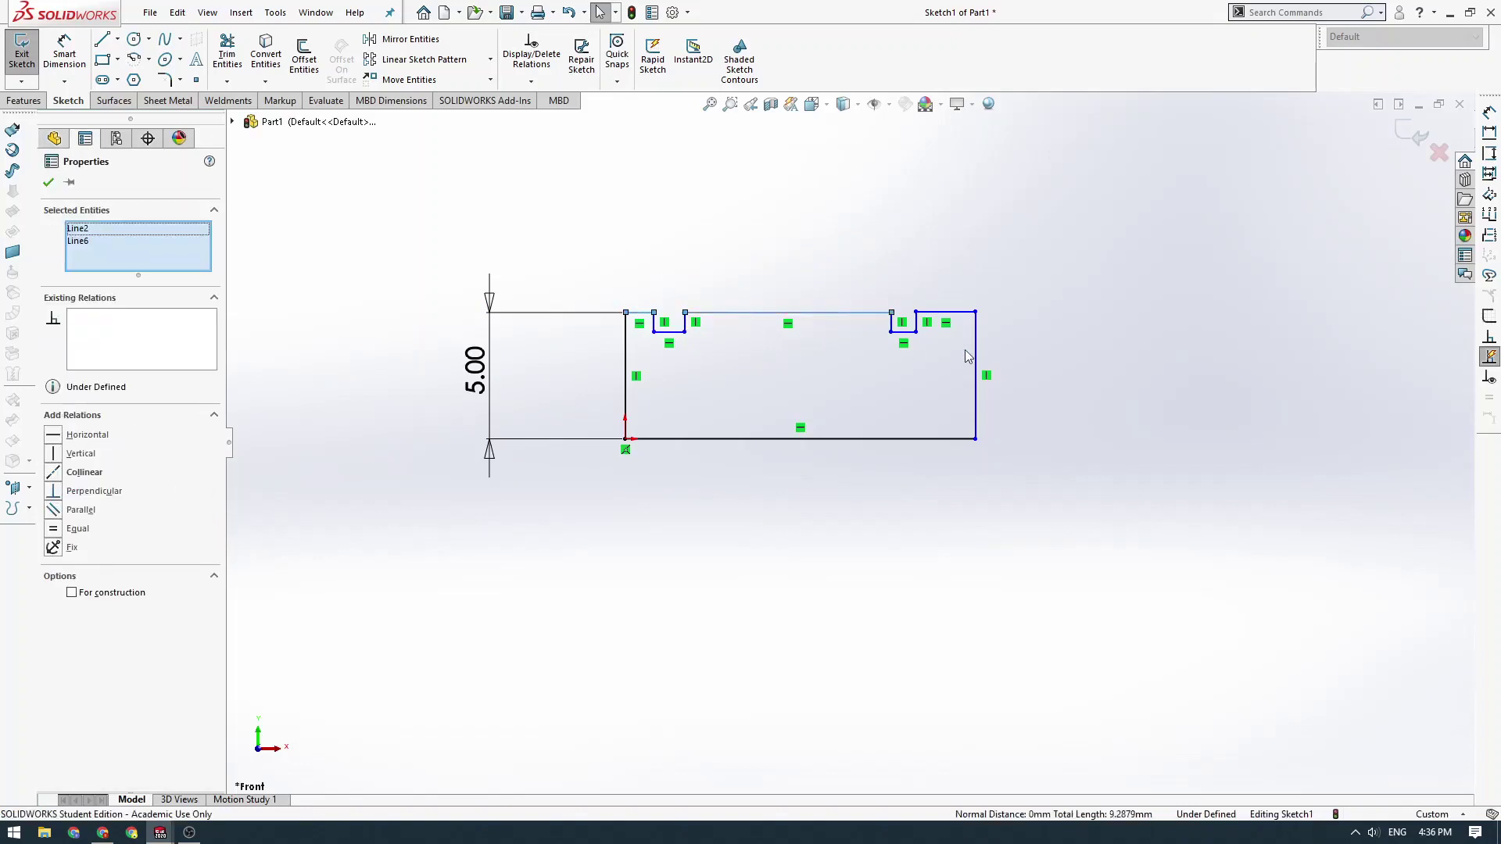
{"action": "left_click", "coordinate": [966, 314], "text": "ctrl"}
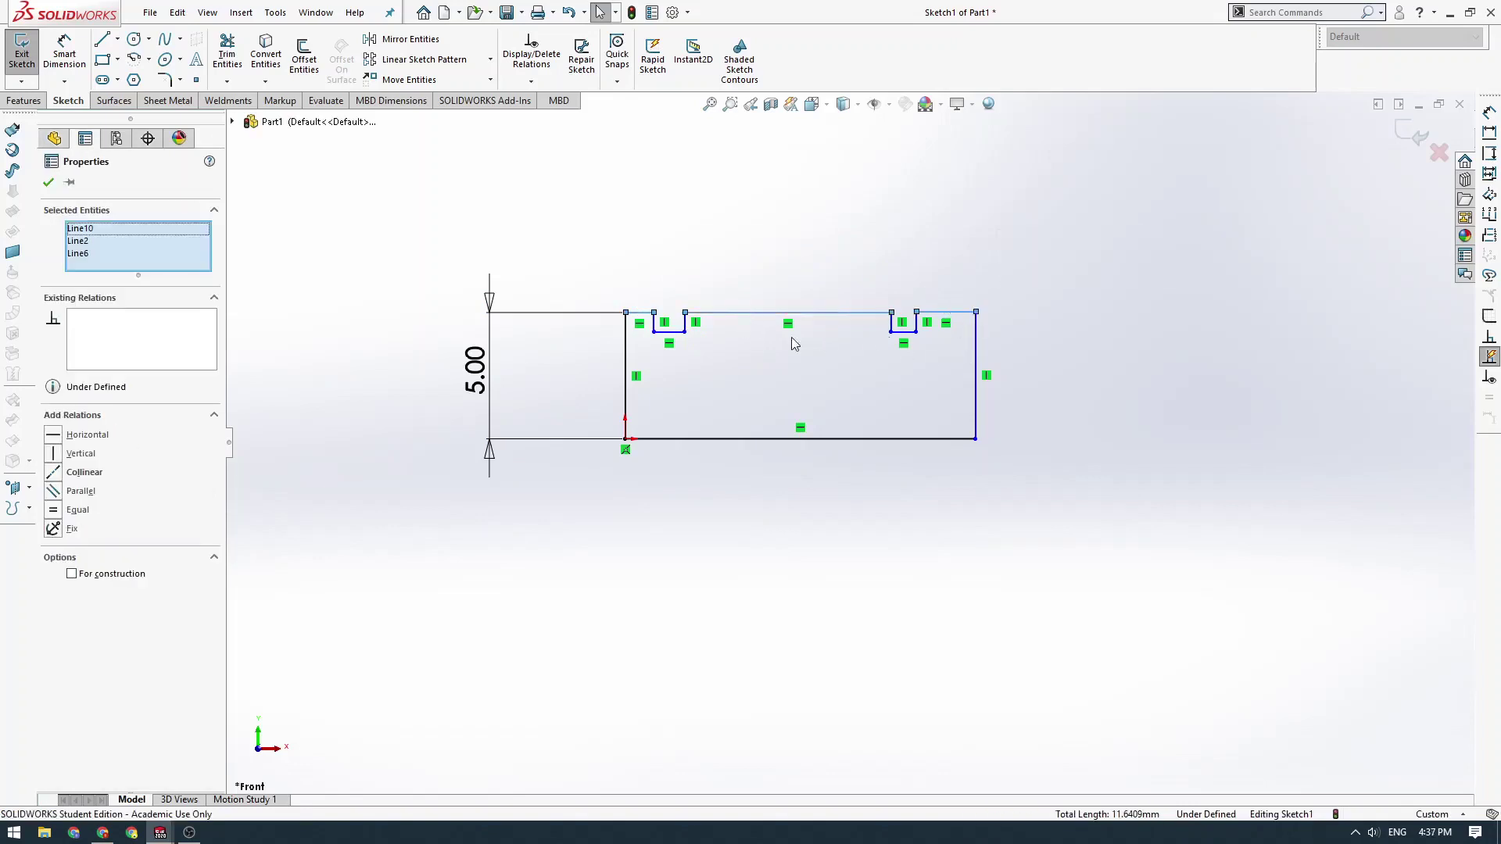
{"action": "left_click", "coordinate": [55, 472]}
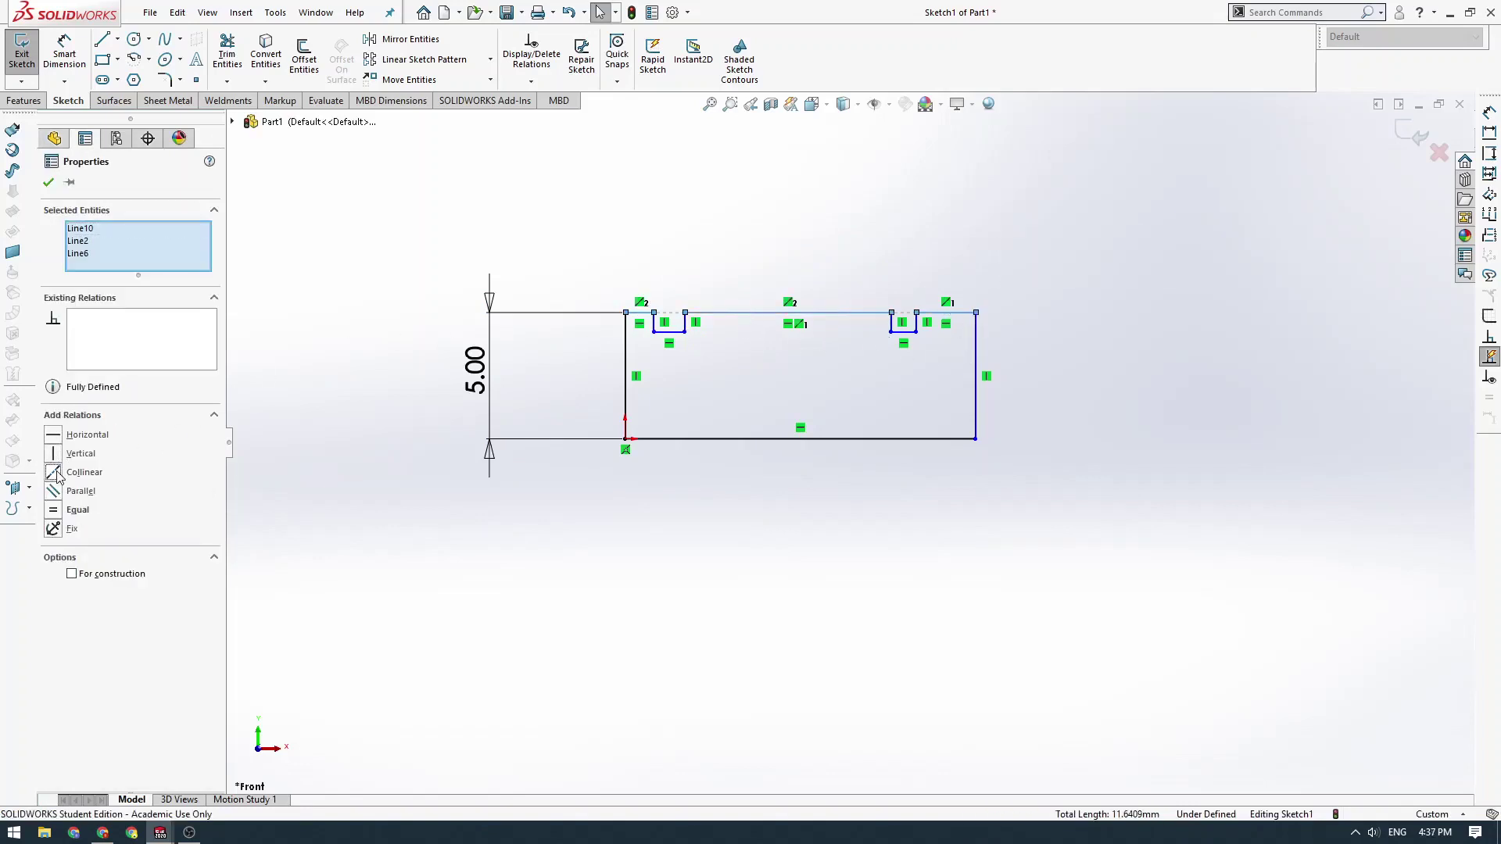
{"action": "left_click", "coordinate": [47, 182]}
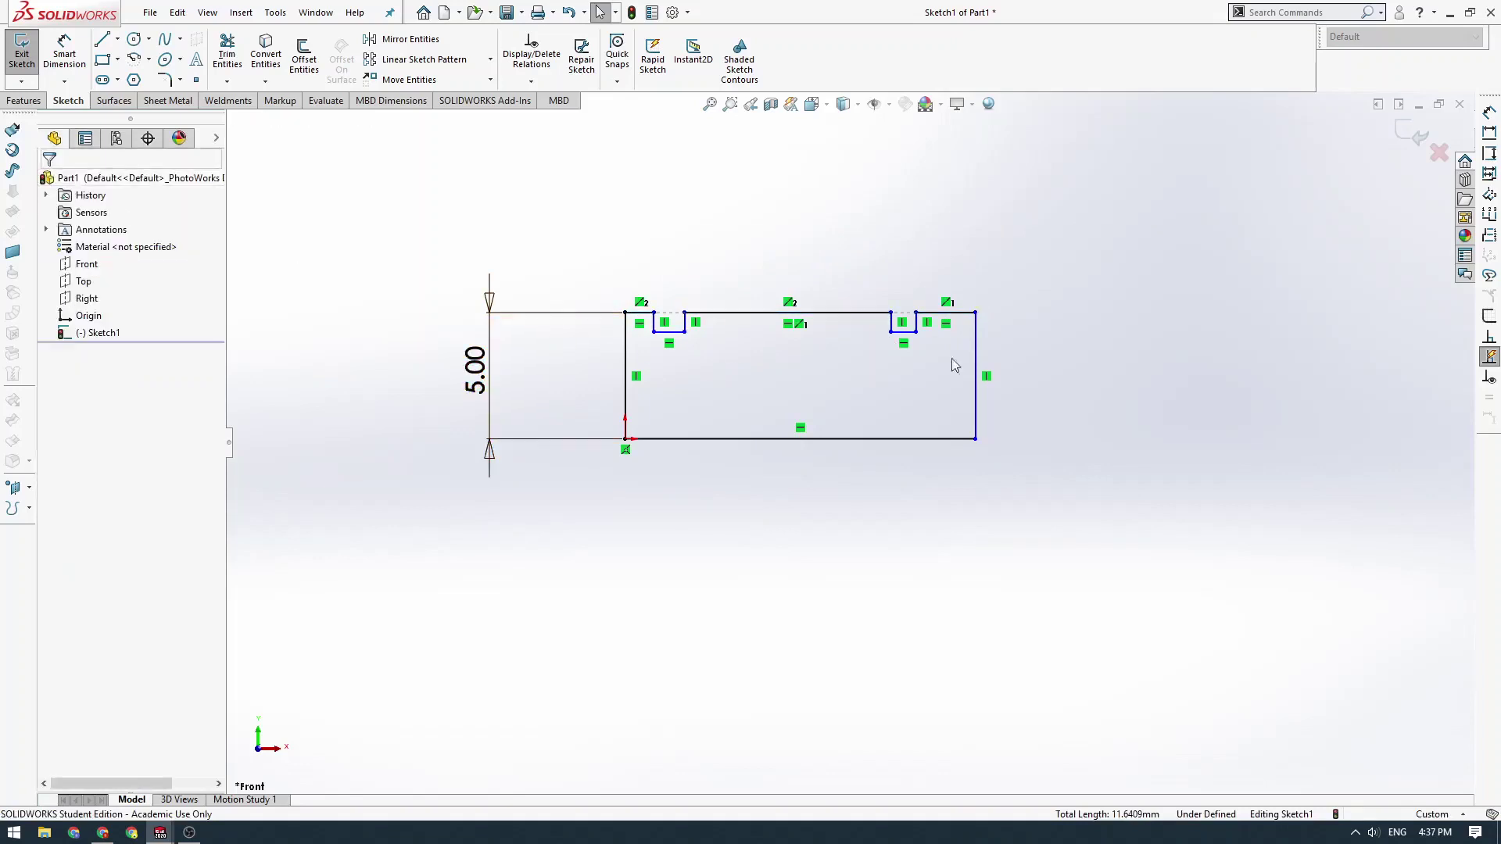
{"action": "mouse_move", "coordinate": [977, 314]}
{"action": "left_mouse_down"}
{"action": "mouse_move", "coordinate": [983, 329]}
{"action": "mouse_move", "coordinate": [1025, 325]}
{"action": "mouse_move", "coordinate": [997, 317]}
{"action": "left_mouse_up"}
{"action": "left_click", "coordinate": [951, 535]}
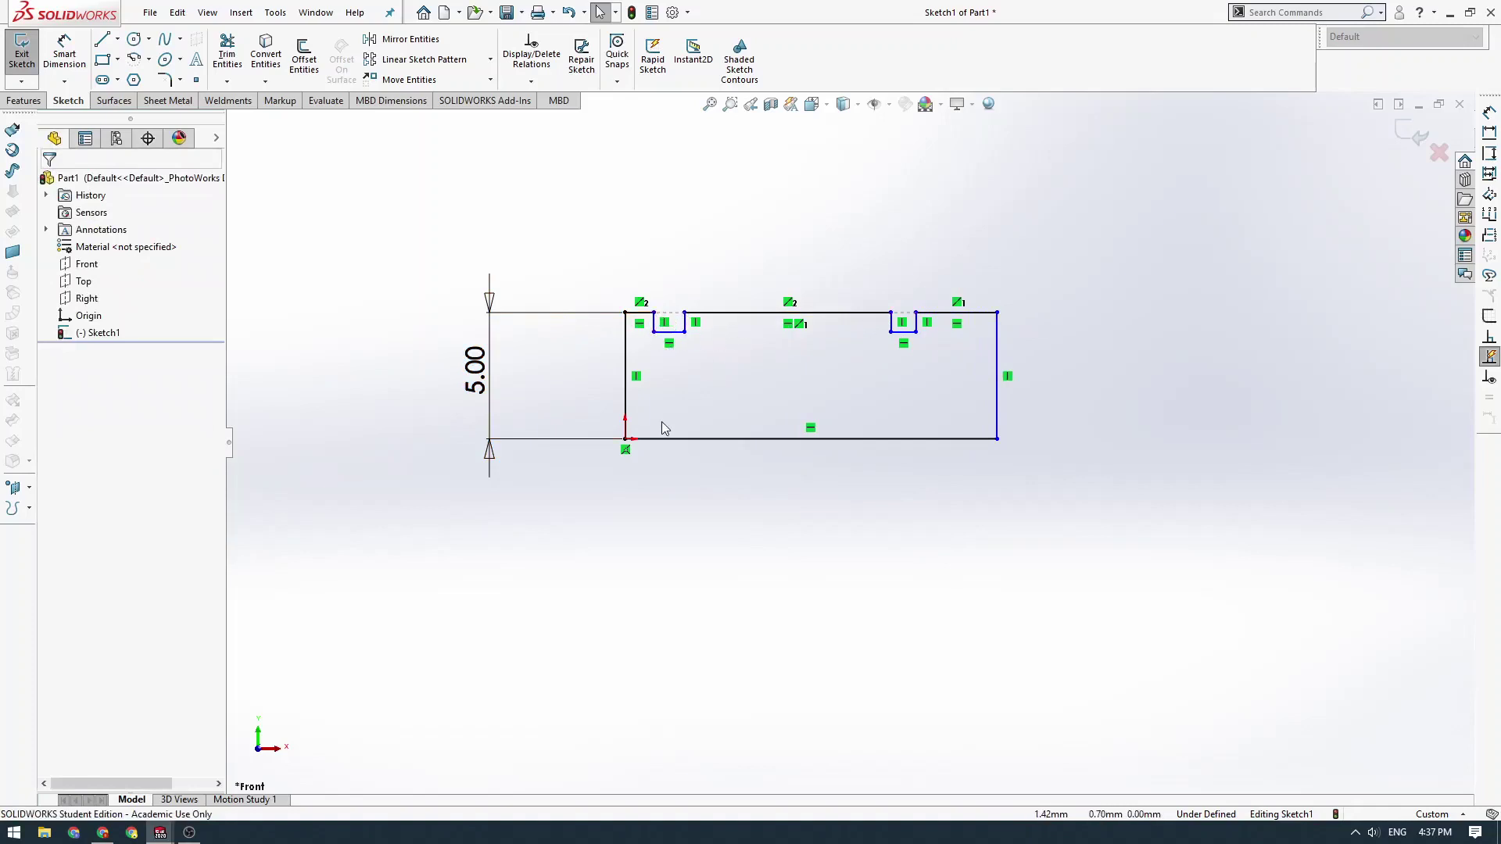
- Try a profile height of 4.5 mm on the height dimension and undo the change
{"action": "double_click", "coordinate": [477, 370]}
{"action": "type", "text": "4.5"}
{"action": "key", "text": "Return"}
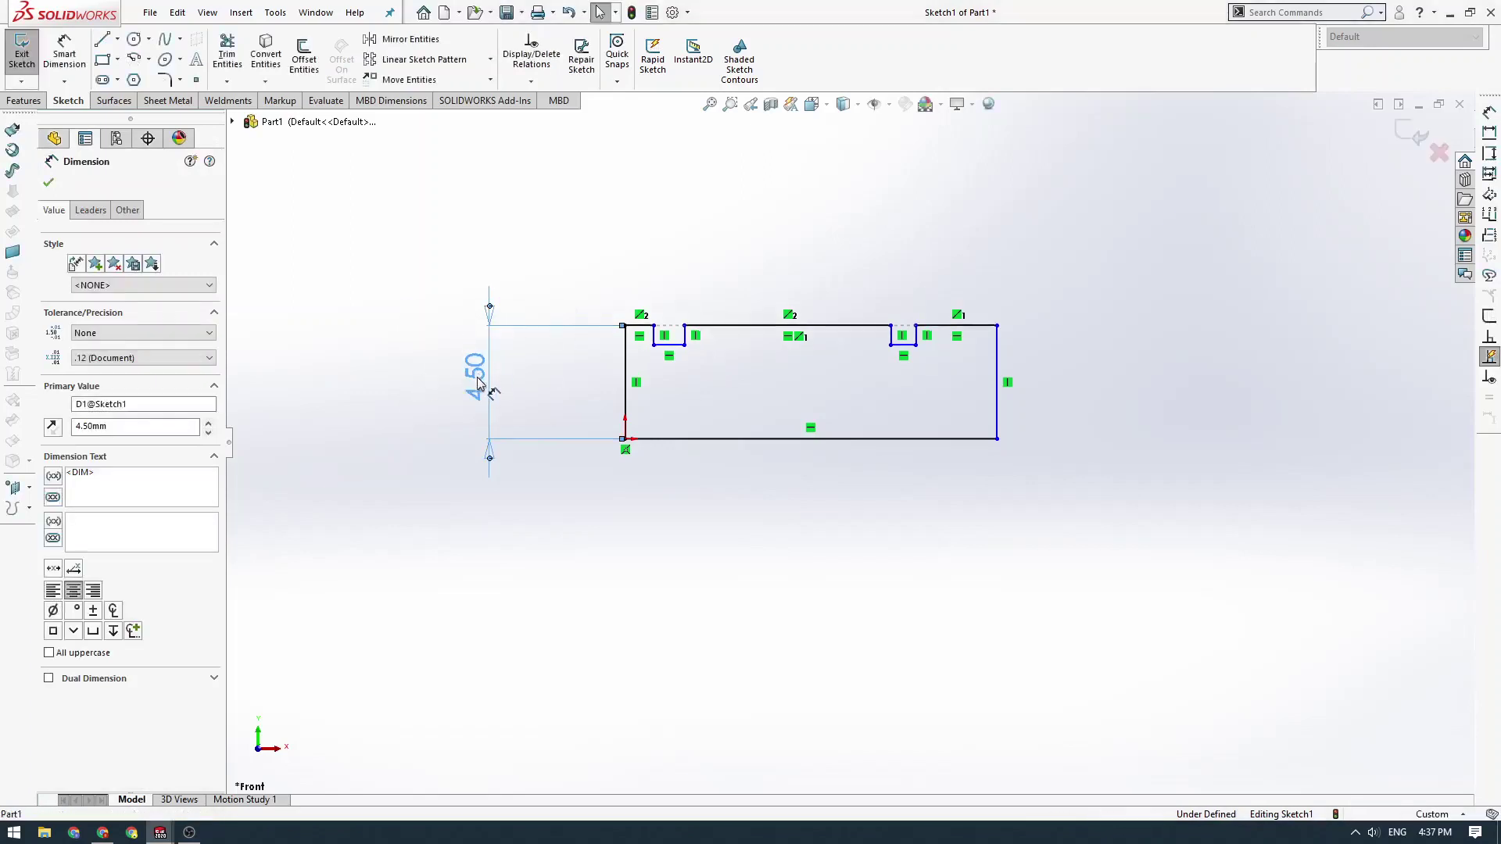
{"action": "double_click", "coordinate": [479, 378]}
{"action": "key", "text": "Escape"}
{"action": "key", "text": "ctrl+z"}
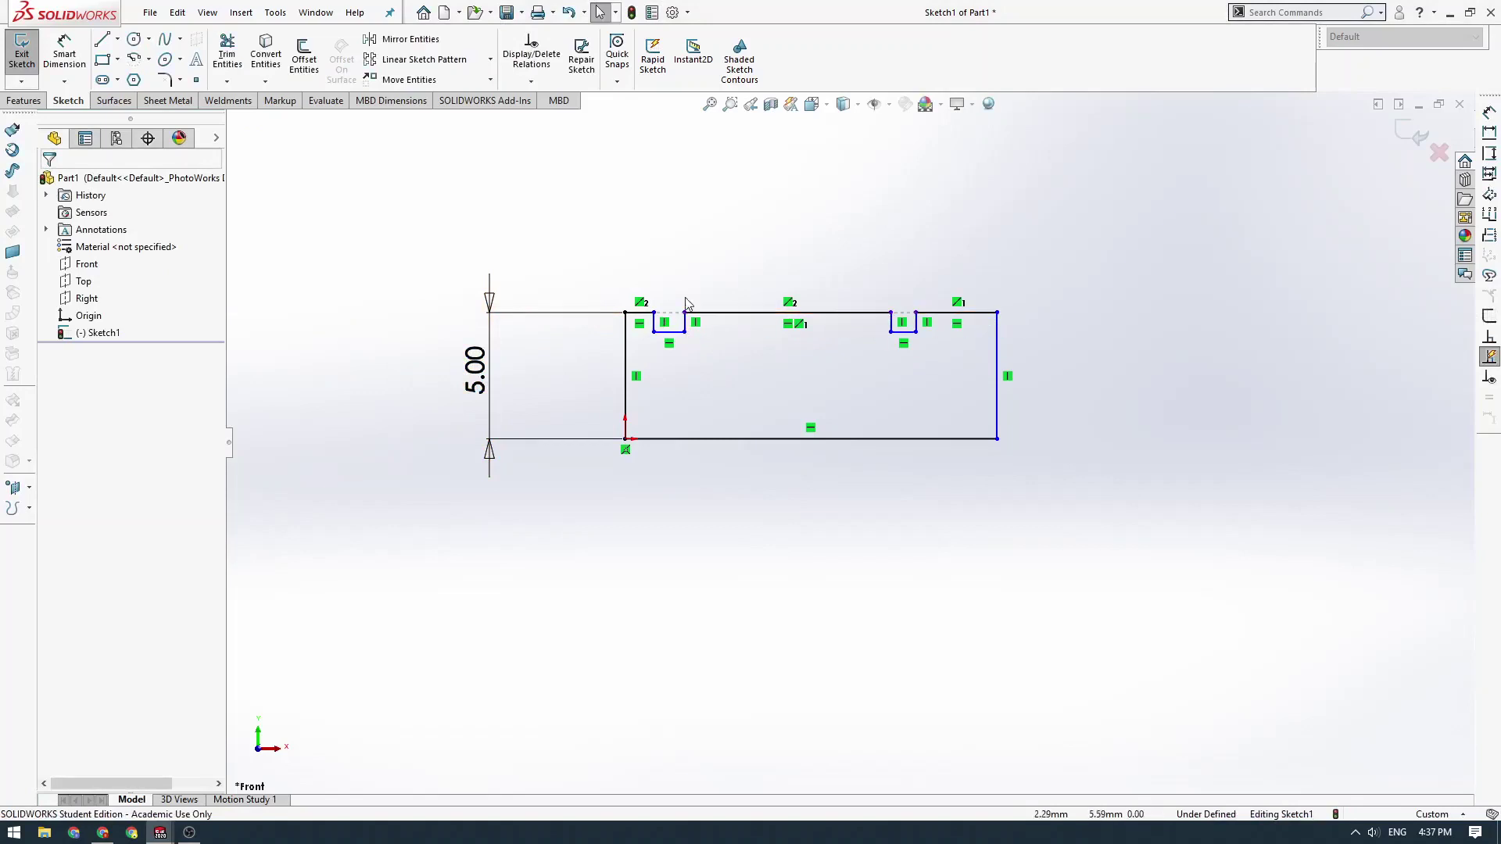
- Reshape the two grooves by moving their lower corners, making both wider and slightly deeper
{"action": "scroll", "coordinate": [715, 372], "scroll_direction": "up", "scroll_amount": 1}
{"action": "scroll", "coordinate": [710, 379], "scroll_direction": "down", "scroll_amount": 2}
{"action": "mouse_move", "coordinate": [738, 378]}
{"action": "middle_mouse_down", "text": "ctrl"}
{"action": "mouse_move", "coordinate": [696, 377]}
{"action": "mouse_move", "coordinate": [711, 383]}
{"action": "mouse_move", "coordinate": [697, 349]}
{"action": "middle_mouse_up", "text": "ctrl"}
{"action": "scroll", "coordinate": [724, 405], "scroll_direction": "up", "scroll_amount": 1}
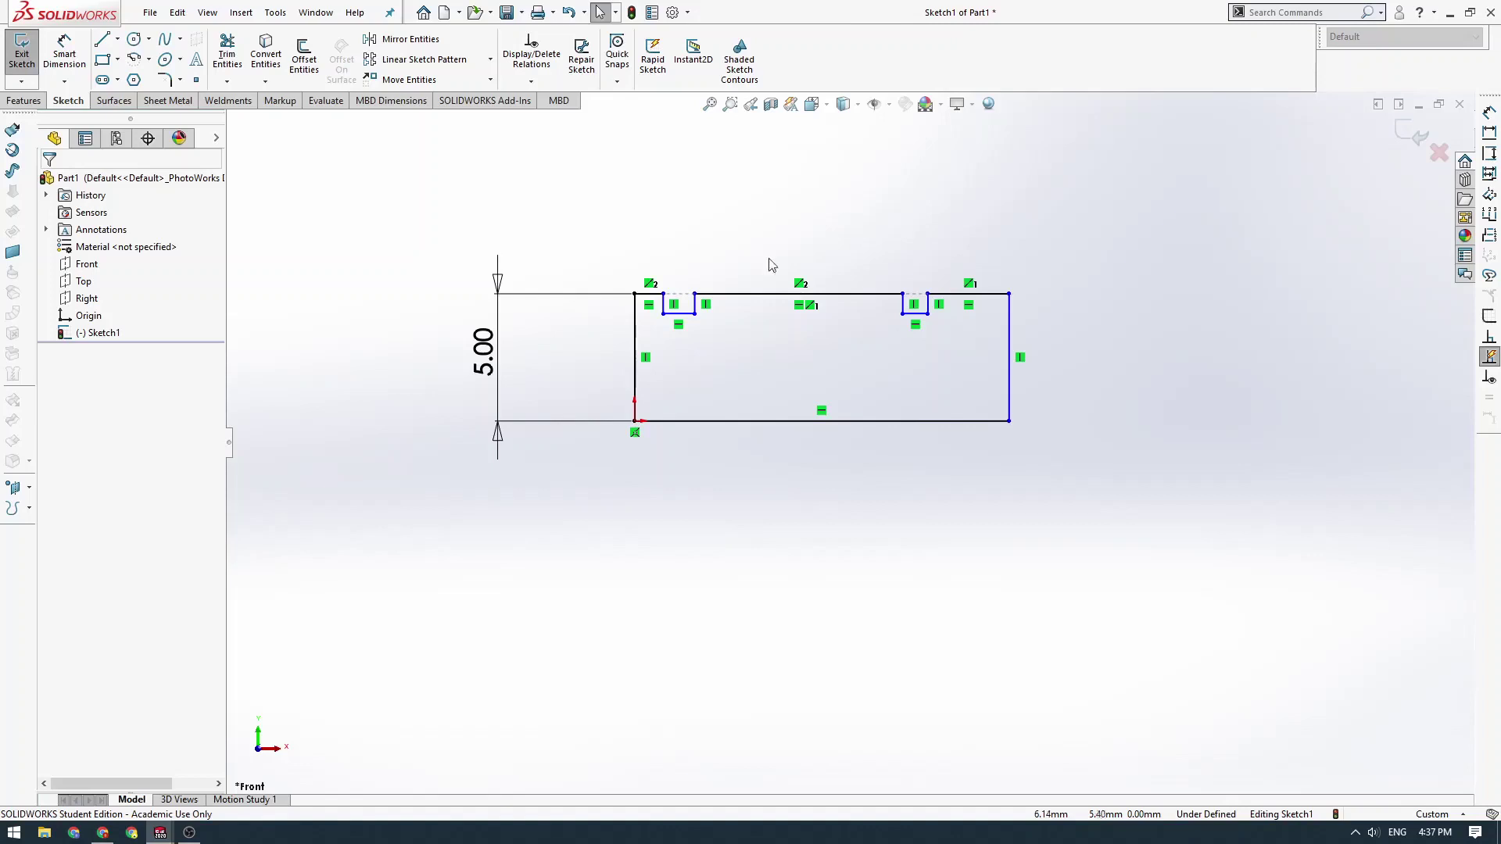
{"action": "scroll", "coordinate": [908, 349], "scroll_direction": "down", "scroll_amount": 3}
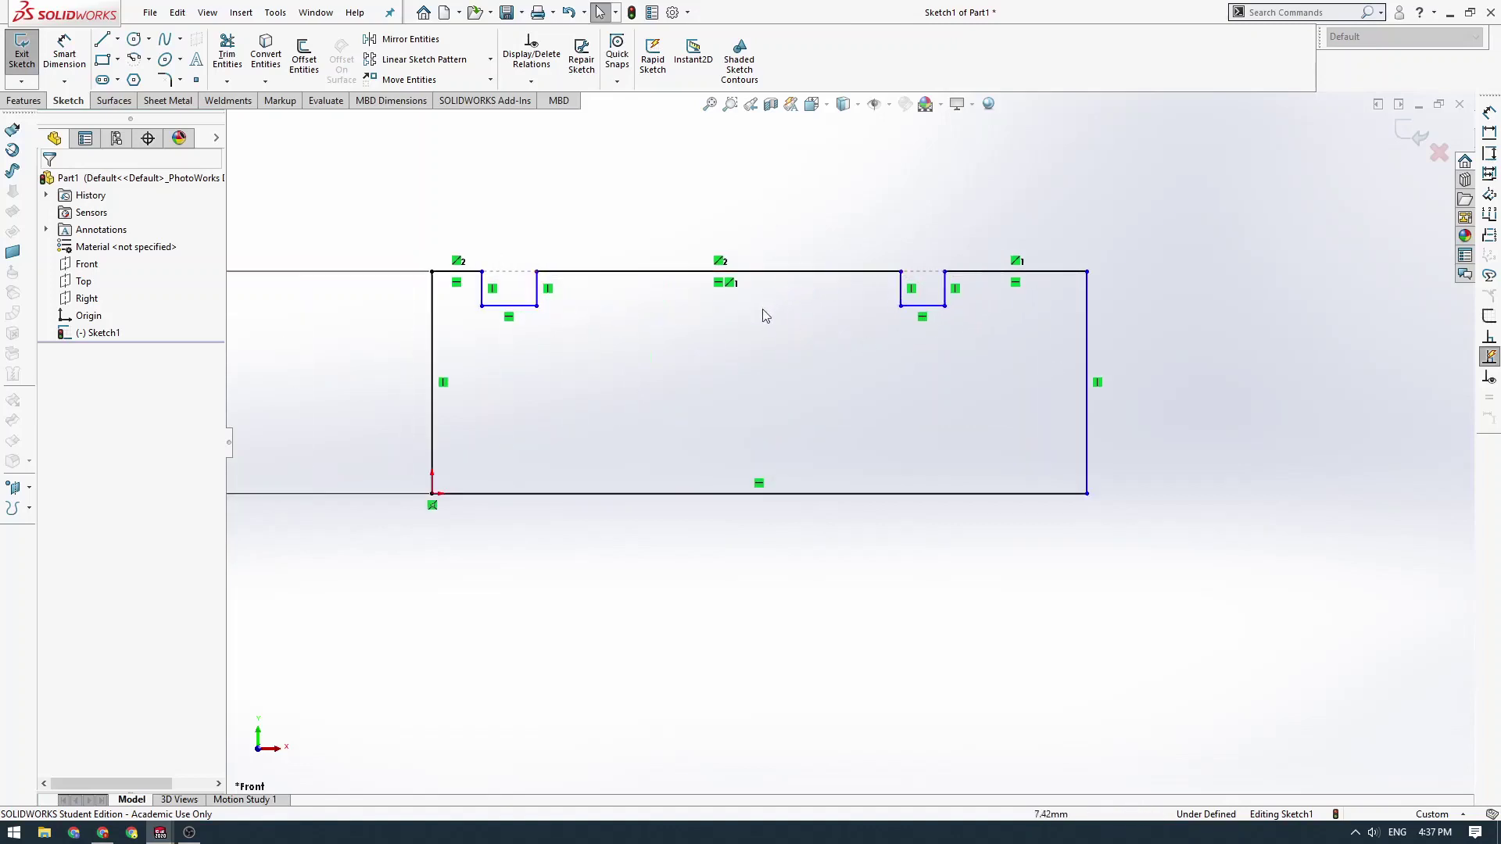
{"action": "scroll", "coordinate": [727, 383], "scroll_direction": "up", "scroll_amount": 1}
{"action": "middle_click_drag", "start_coordinate": [694, 438], "coordinate": [777, 422], "text": "ctrl"}
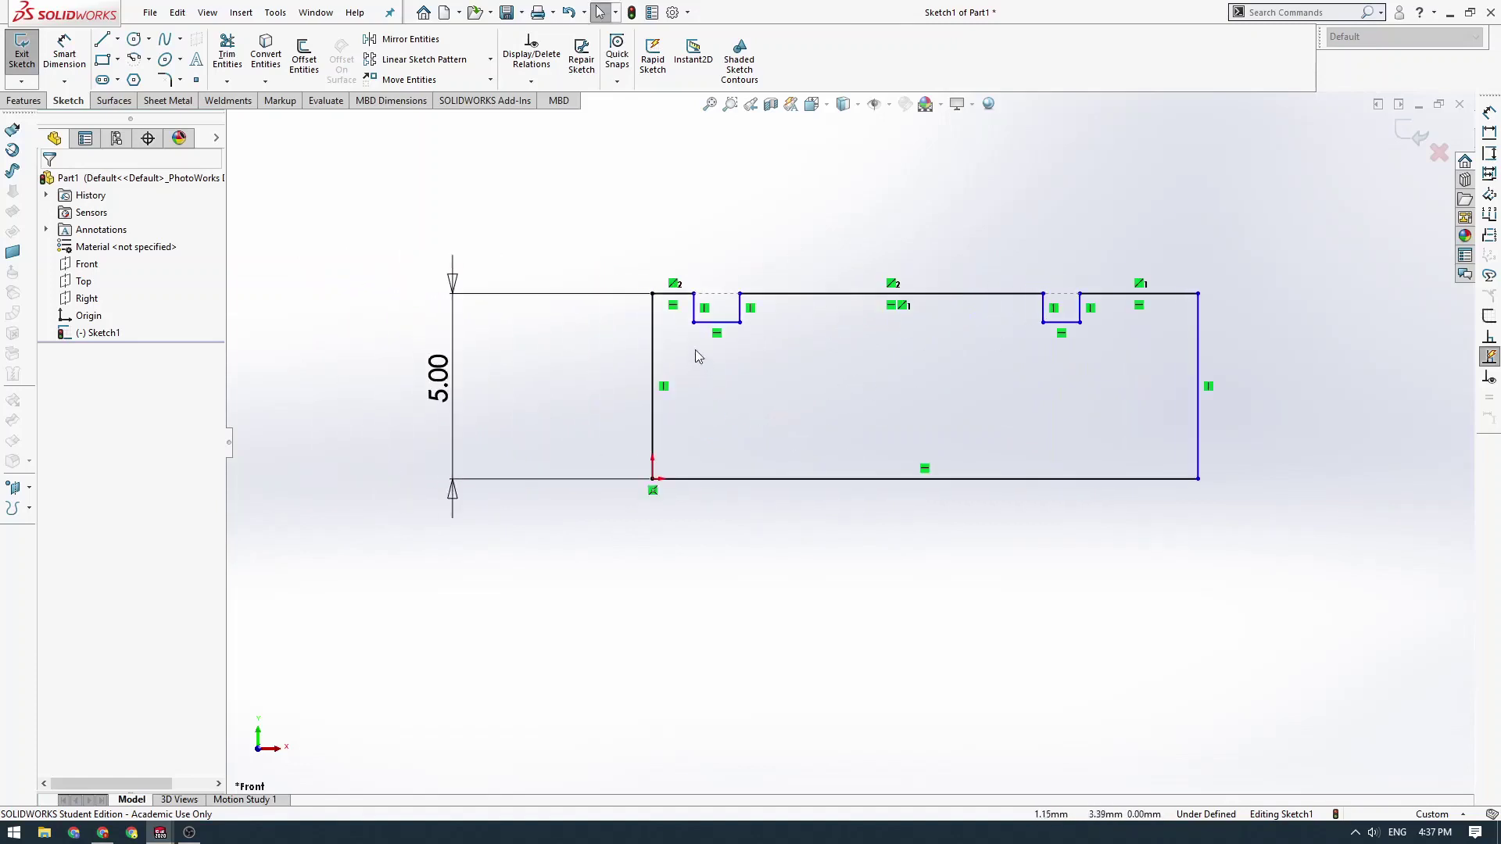
{"action": "left_click_drag", "start_coordinate": [694, 321], "coordinate": [806, 328]}
{"action": "left_click", "coordinate": [842, 403]}
{"action": "left_click_drag", "start_coordinate": [1043, 322], "coordinate": [1028, 331]}
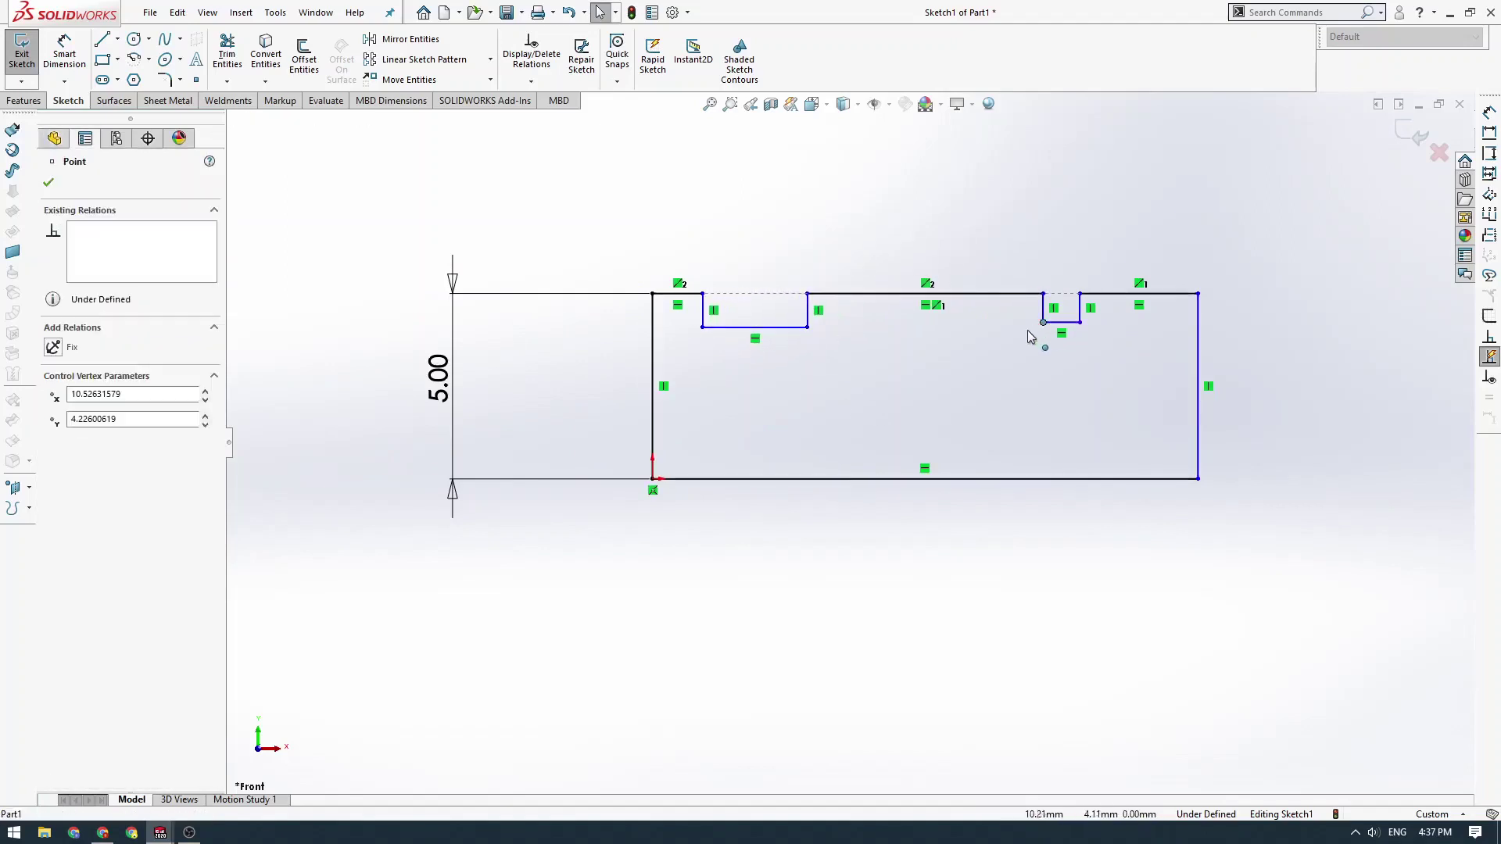
{"action": "left_click", "coordinate": [911, 410]}
{"action": "scroll", "coordinate": [828, 375], "scroll_direction": "up", "scroll_amount": 2}
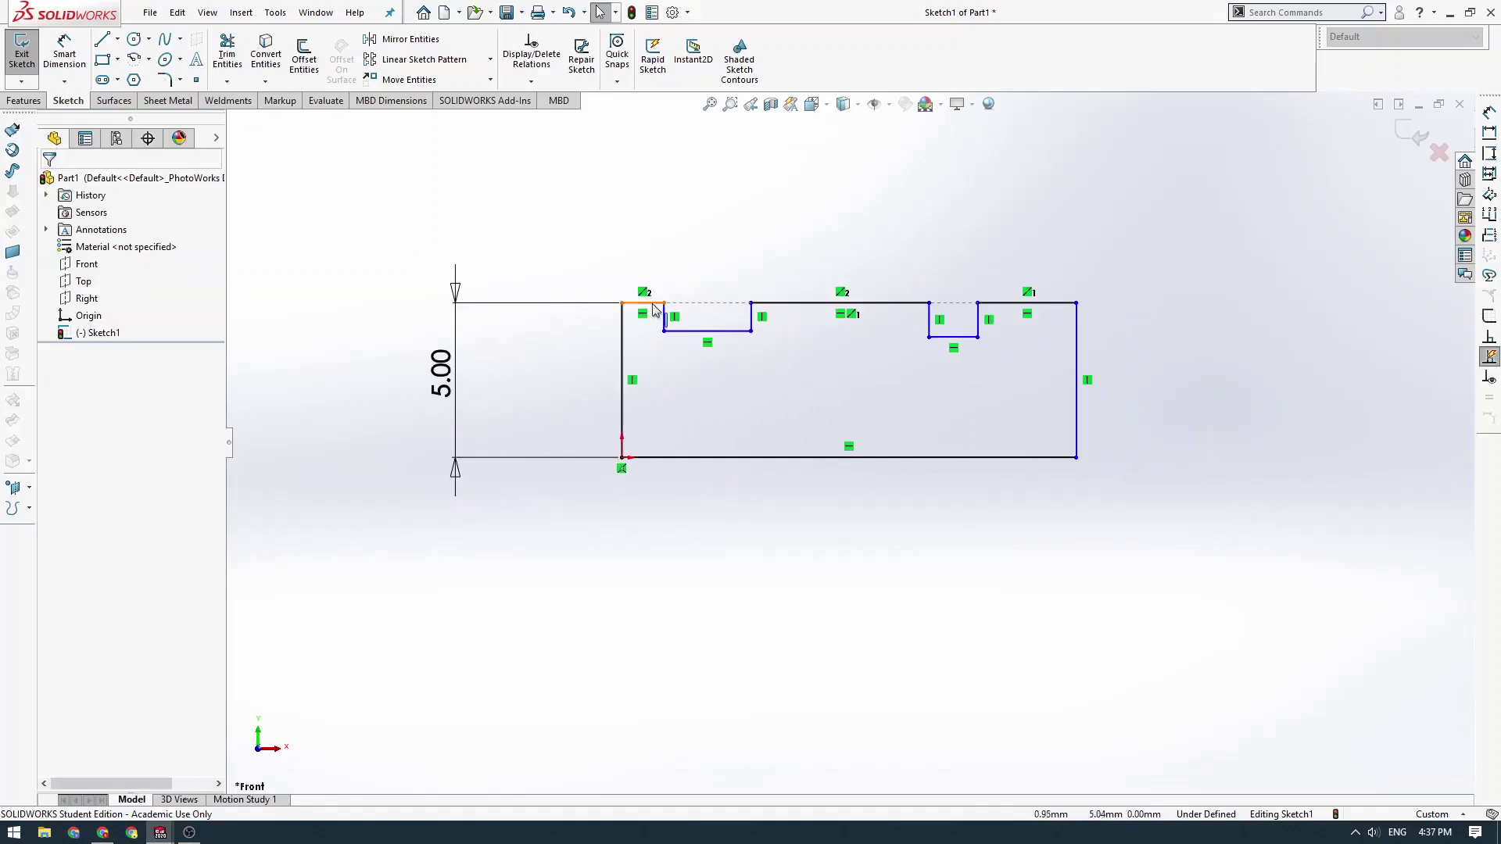
- Select the short upper segment between the origin end and the first groove to examine its relations, then clear the selection
{"action": "left_click", "coordinate": [655, 305]}
{"action": "left_click", "coordinate": [556, 233]}
{"action": "left_click", "coordinate": [654, 303]}
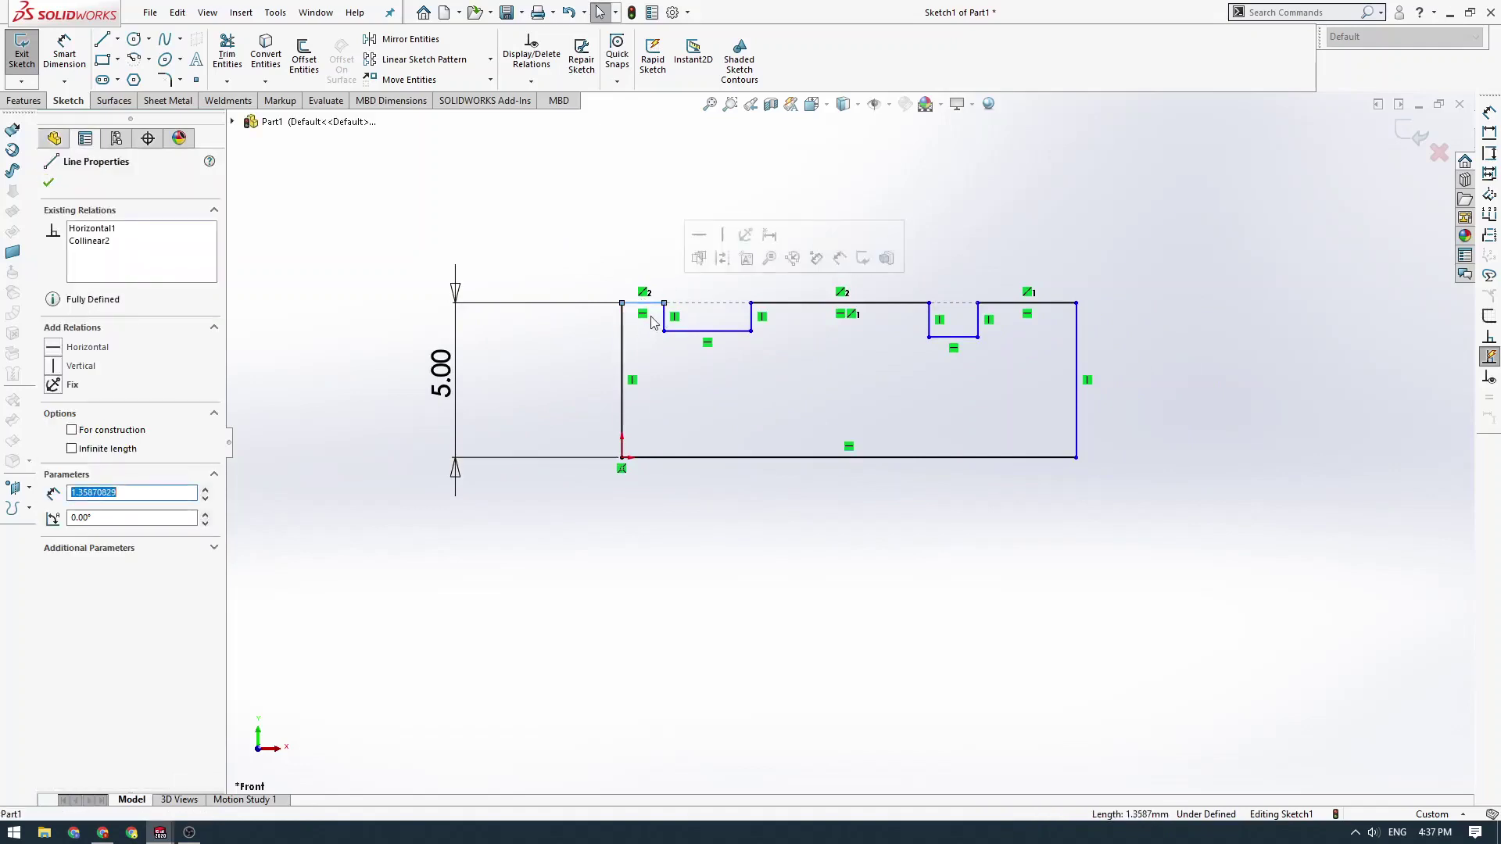
{"action": "left_click", "coordinate": [560, 228]}
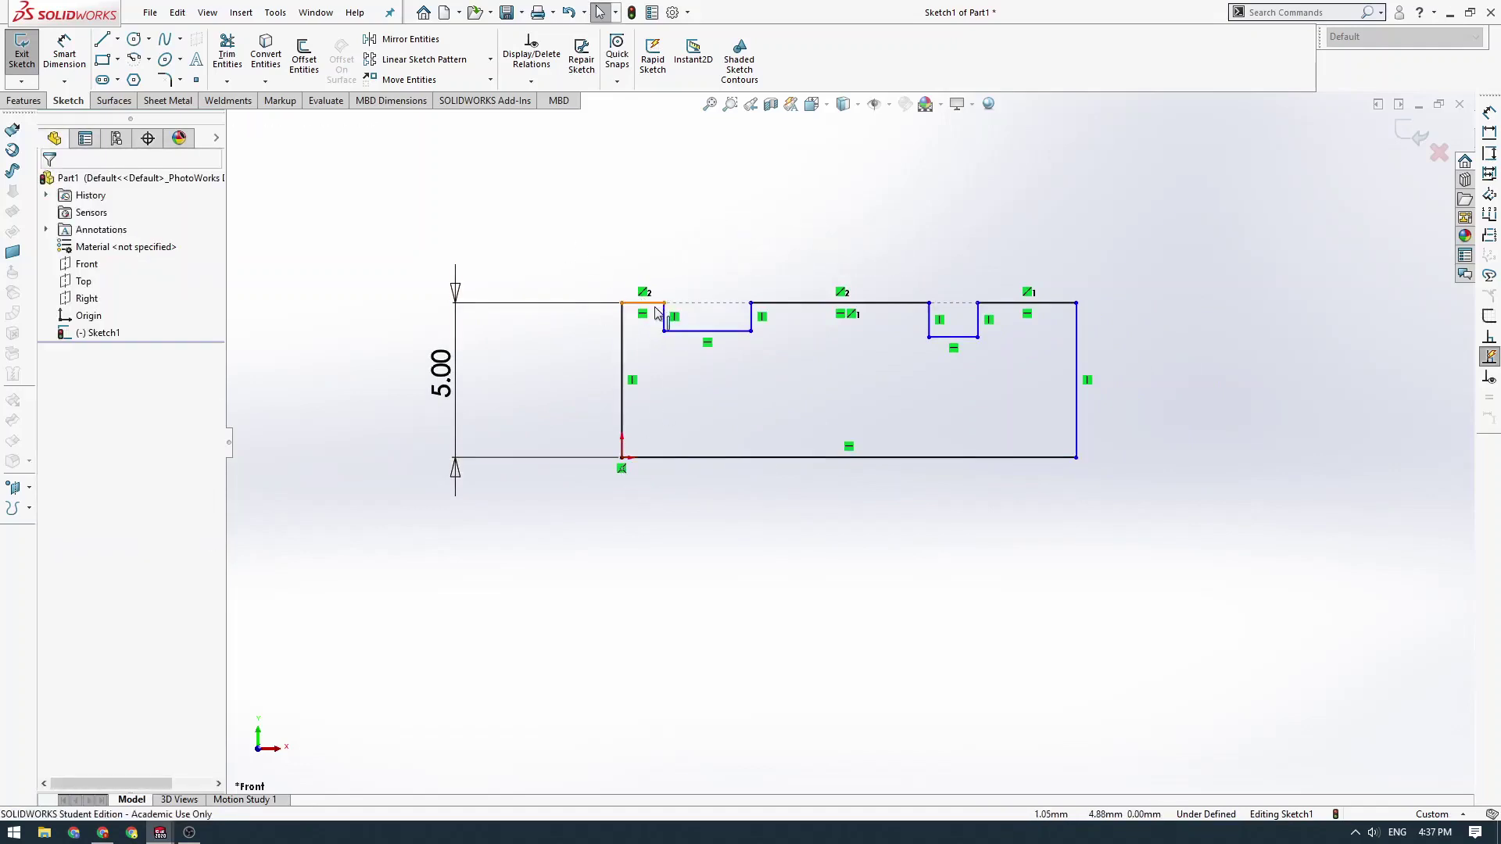
- Narrow and deepen the groove nearest the origin by moving its lower corner, roughly matching the other groove's depth
{"action": "scroll", "coordinate": [680, 366], "scroll_direction": "down", "scroll_amount": 2}
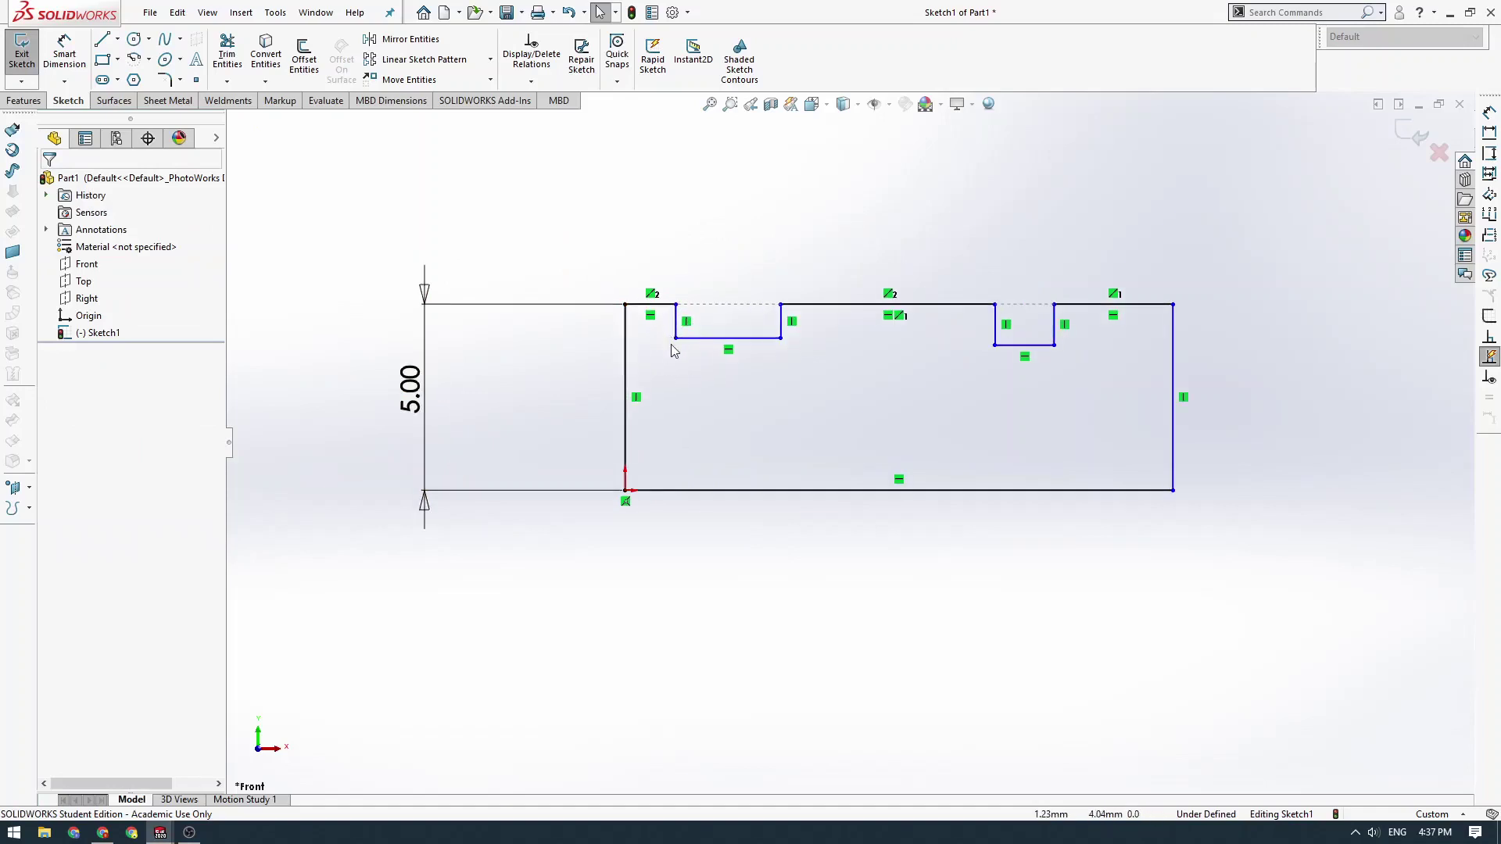
{"action": "left_click_drag", "start_coordinate": [677, 346], "coordinate": [712, 342]}
{"action": "left_click", "coordinate": [576, 227]}
{"action": "left_click", "coordinate": [578, 218]}
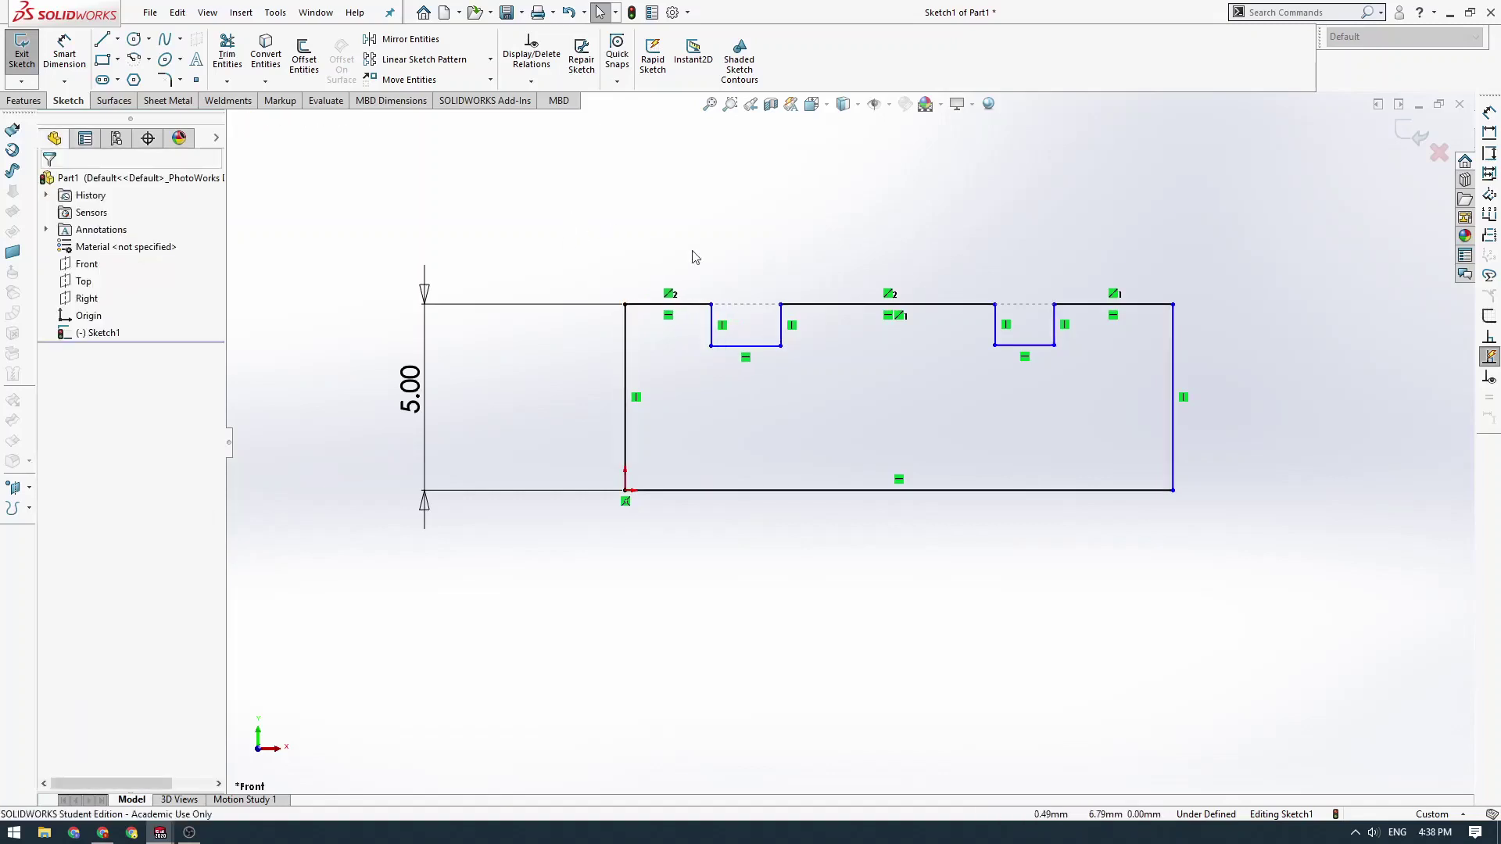
- Move the 5 mm height dimension closer to the profile's end line
{"action": "mouse_move", "coordinate": [704, 255]}
{"action": "middle_mouse_down", "text": "ctrl"}
{"action": "mouse_move", "coordinate": [687, 195]}
{"action": "mouse_move", "coordinate": [678, 218]}
{"action": "middle_mouse_up", "text": "ctrl"}
{"action": "key", "text": "Escape"}
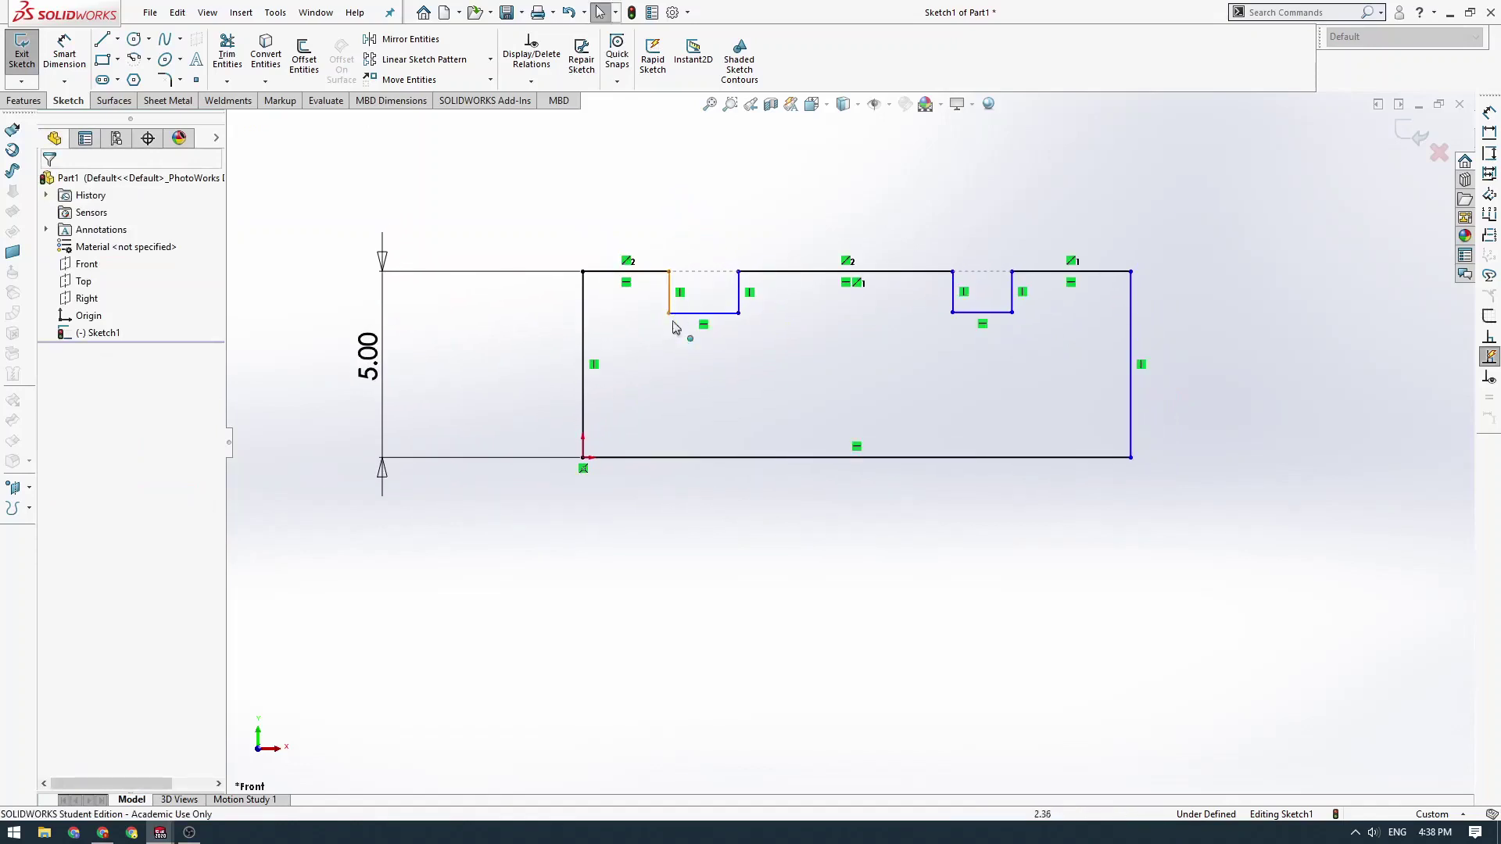
{"action": "mouse_move", "coordinate": [759, 410]}
{"action": "middle_mouse_down", "text": "ctrl"}
{"action": "mouse_move", "coordinate": [724, 412]}
{"action": "mouse_move", "coordinate": [728, 423]}
{"action": "middle_mouse_up", "text": "ctrl"}
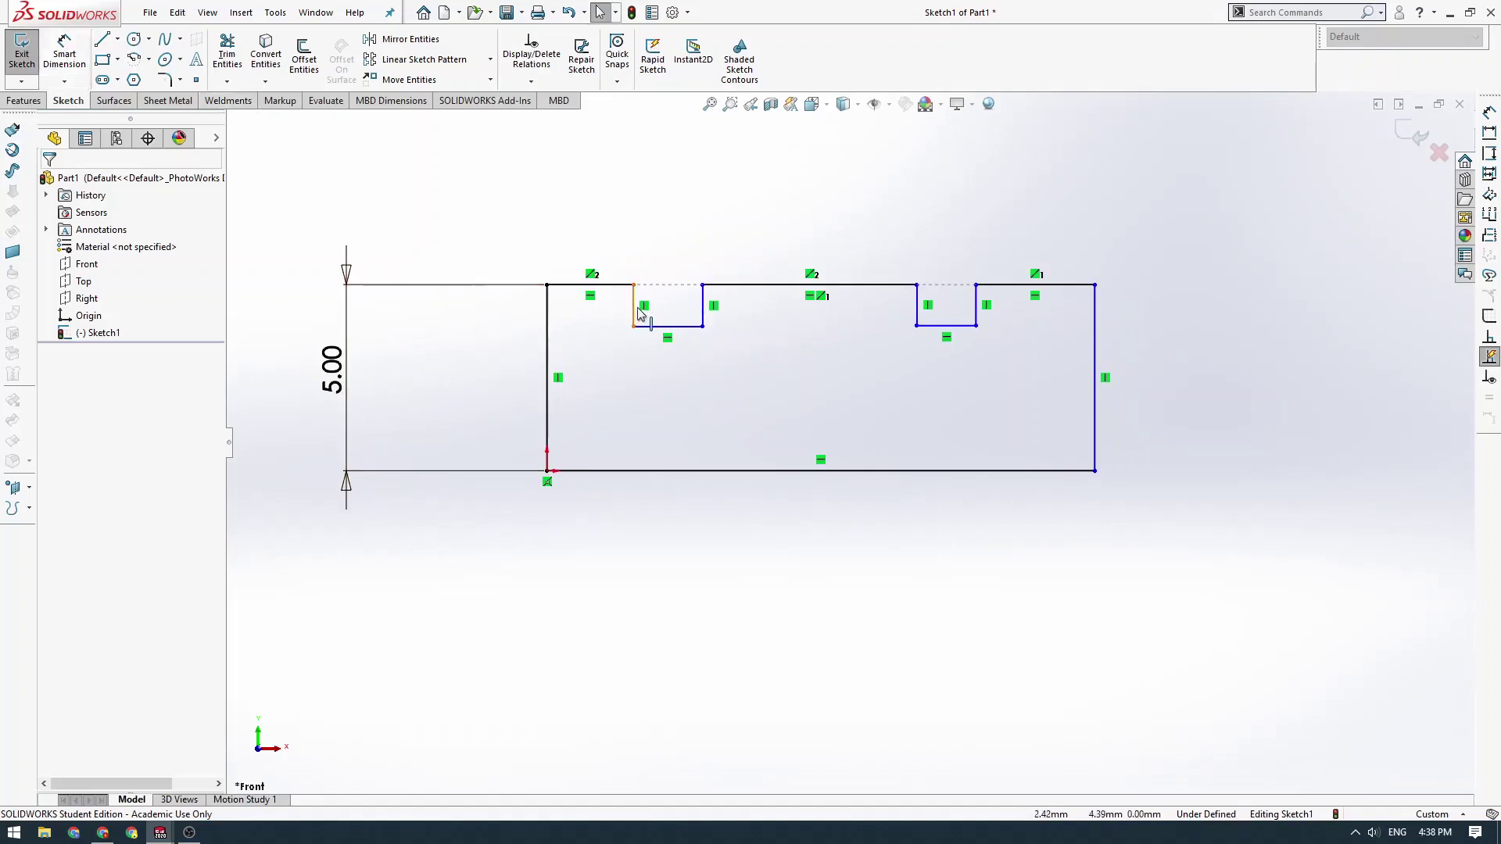
{"action": "left_click_drag", "start_coordinate": [340, 372], "coordinate": [440, 374]}
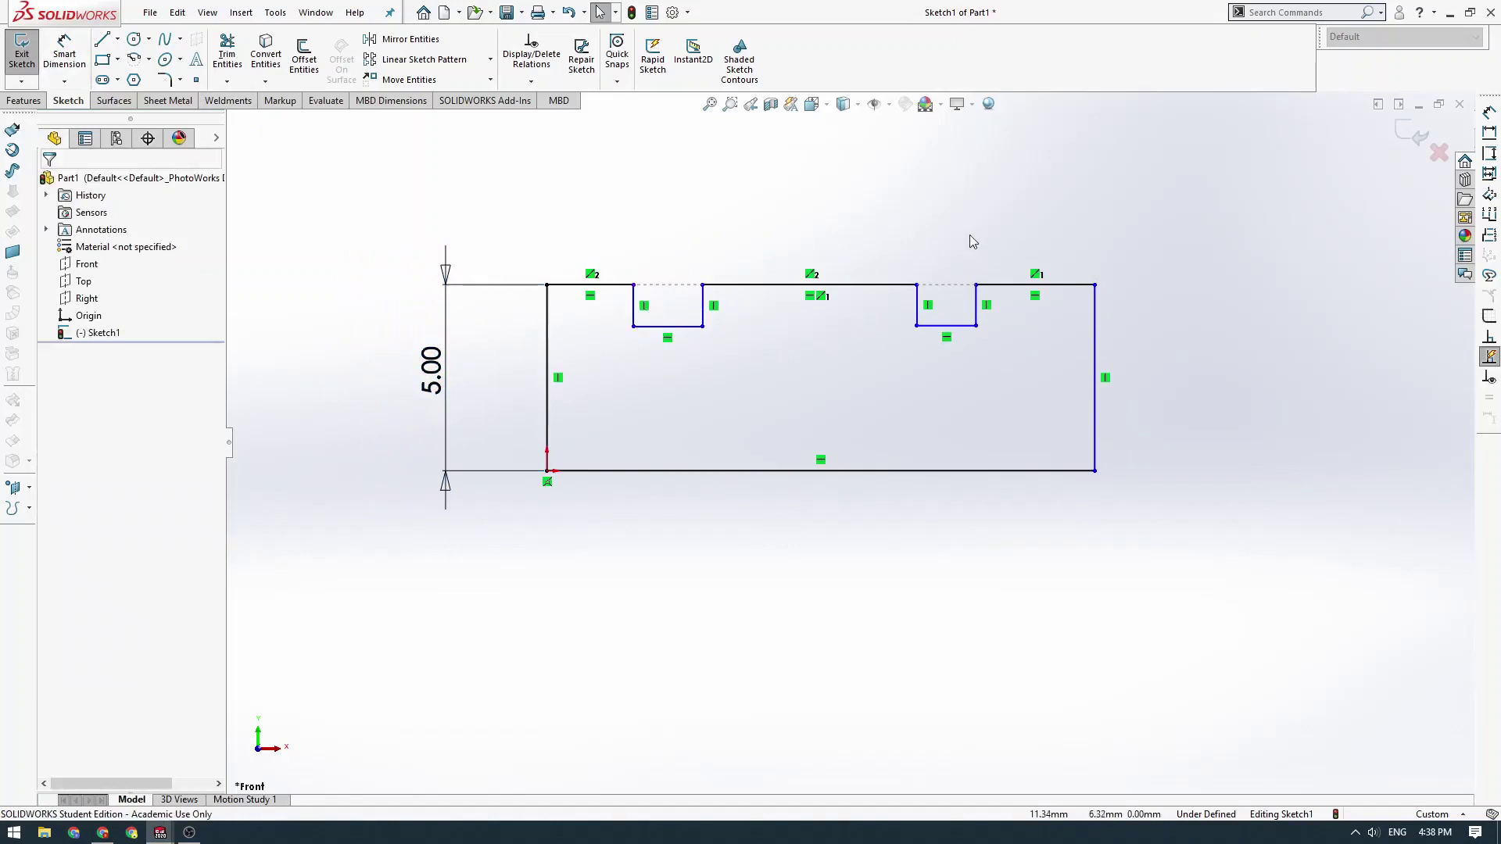
- Dimension the width of the groove nearest the origin along its floor and set it to 1.1 mm
{"action": "mouse_move", "coordinate": [659, 363]}
{"action": "middle_mouse_down", "text": "ctrl"}
{"action": "mouse_move", "coordinate": [692, 339]}
{"action": "mouse_move", "coordinate": [678, 369]}
{"action": "middle_mouse_up", "text": "ctrl"}
{"action": "scroll", "coordinate": [678, 370], "scroll_direction": "down", "scroll_amount": 1}
{"action": "middle_click_drag", "start_coordinate": [933, 392], "coordinate": [840, 428], "text": "ctrl"}
{"action": "scroll", "coordinate": [896, 404], "scroll_direction": "up", "scroll_amount": 2}
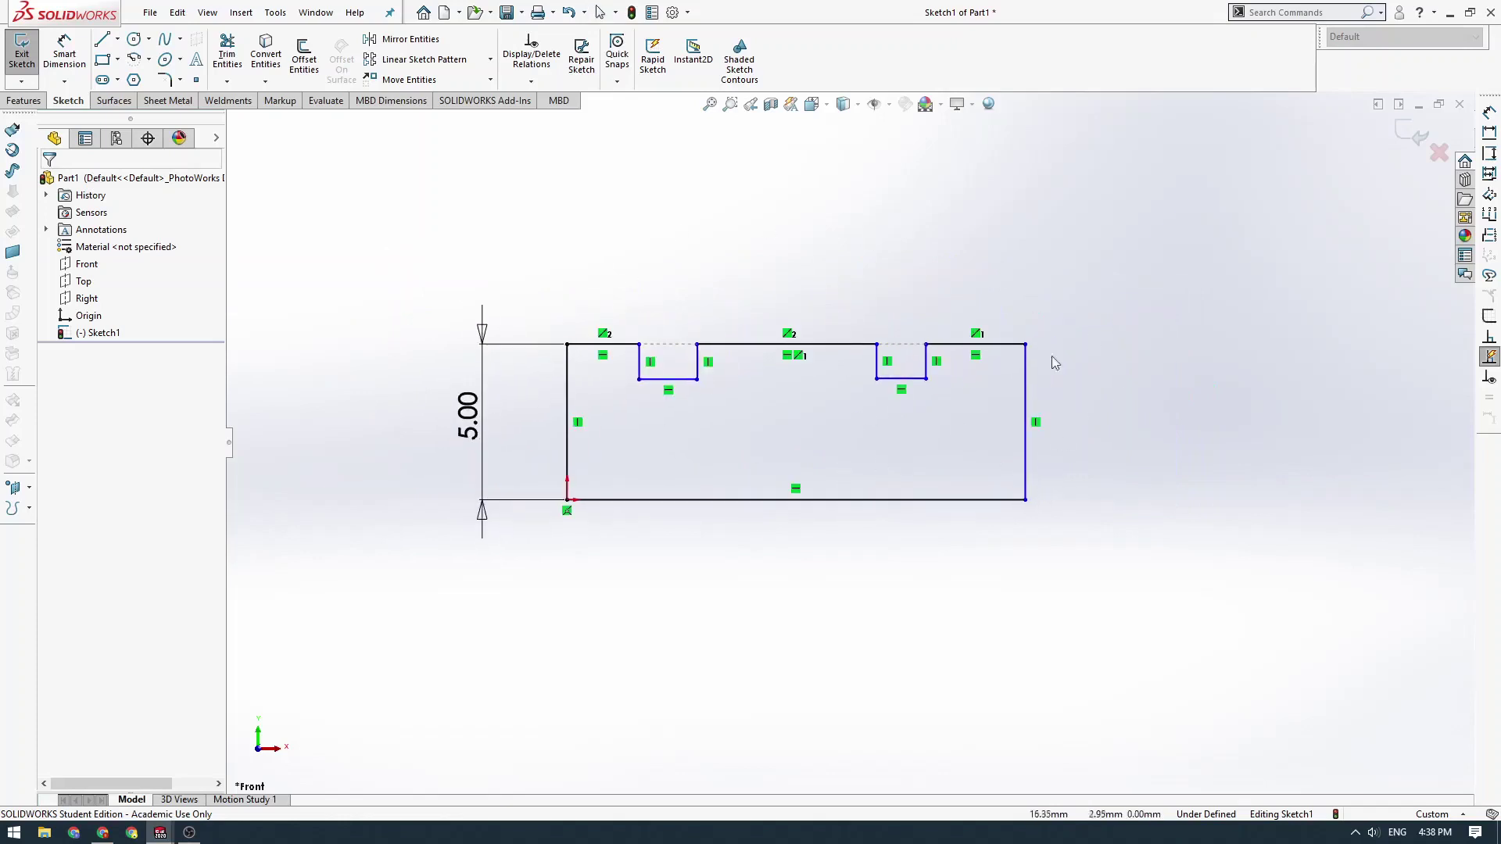
{"action": "key", "text": "Escape"}
{"action": "middle_click_drag", "start_coordinate": [567, 248], "coordinate": [607, 217], "text": "ctrl"}
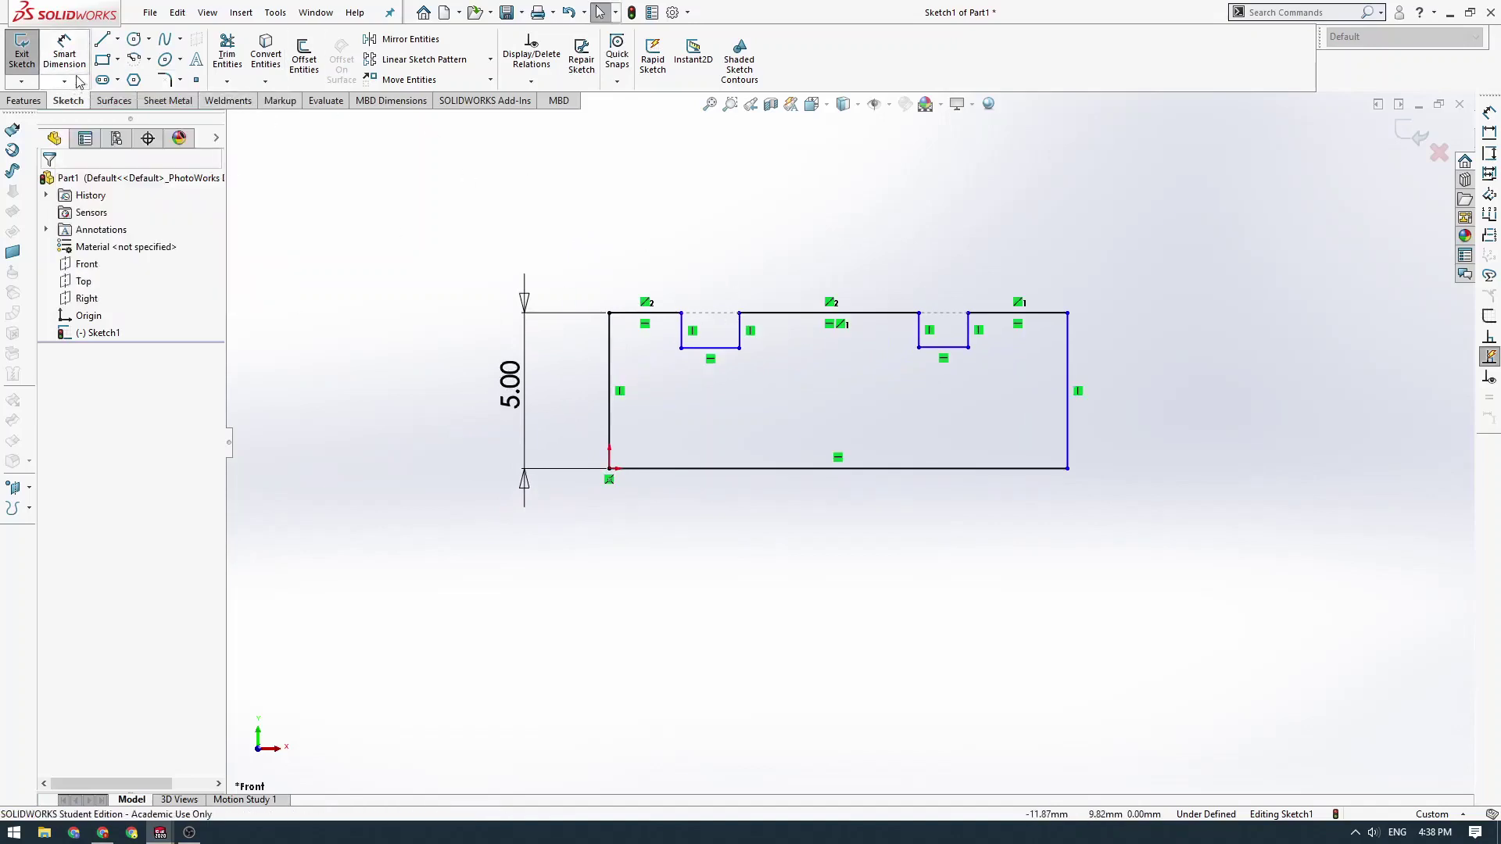
{"action": "left_click", "coordinate": [81, 70]}
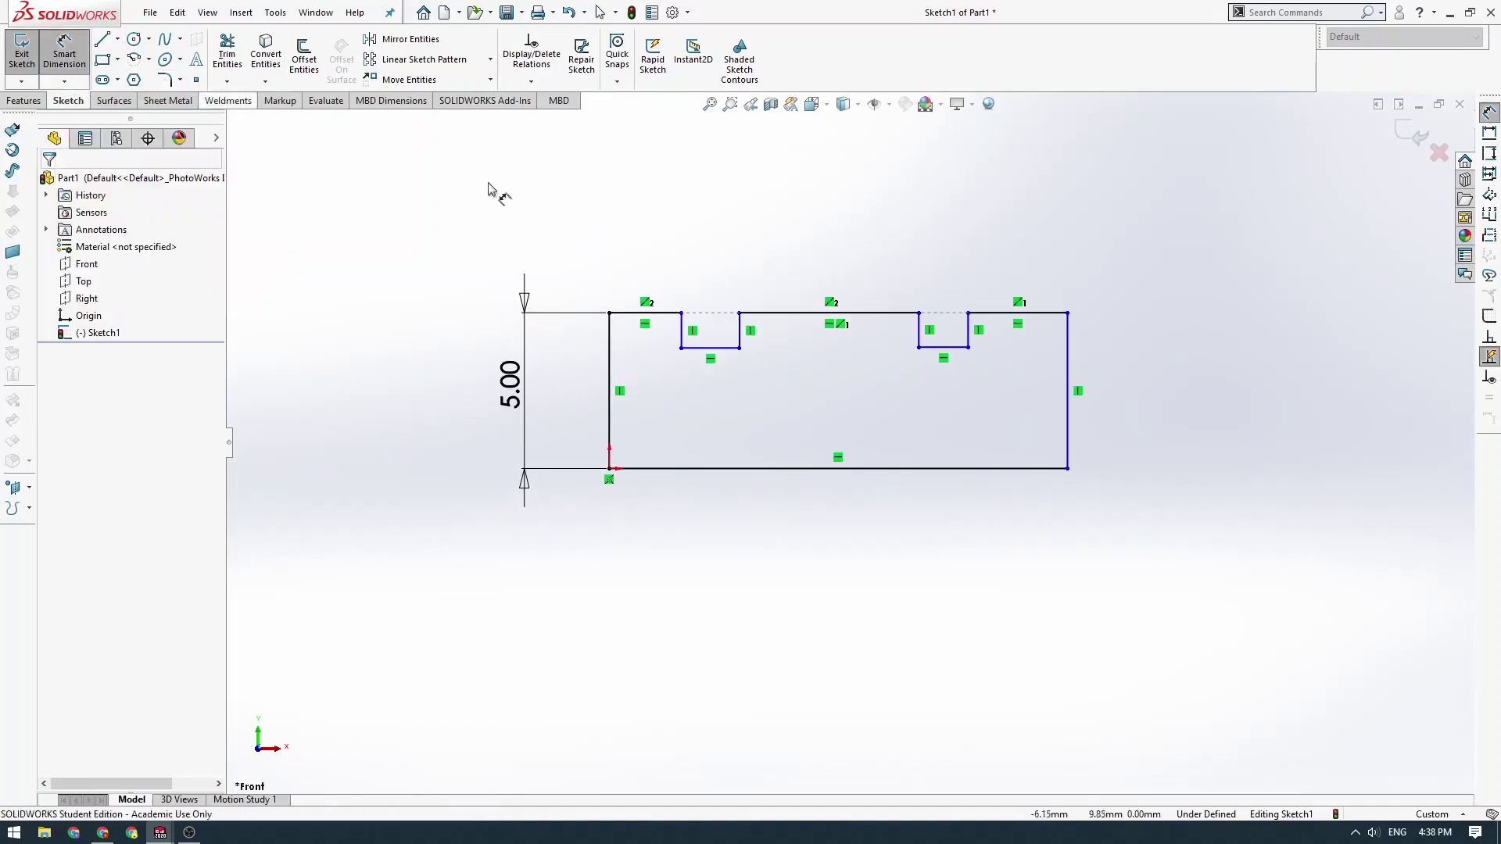
{"action": "left_click", "coordinate": [713, 348]}
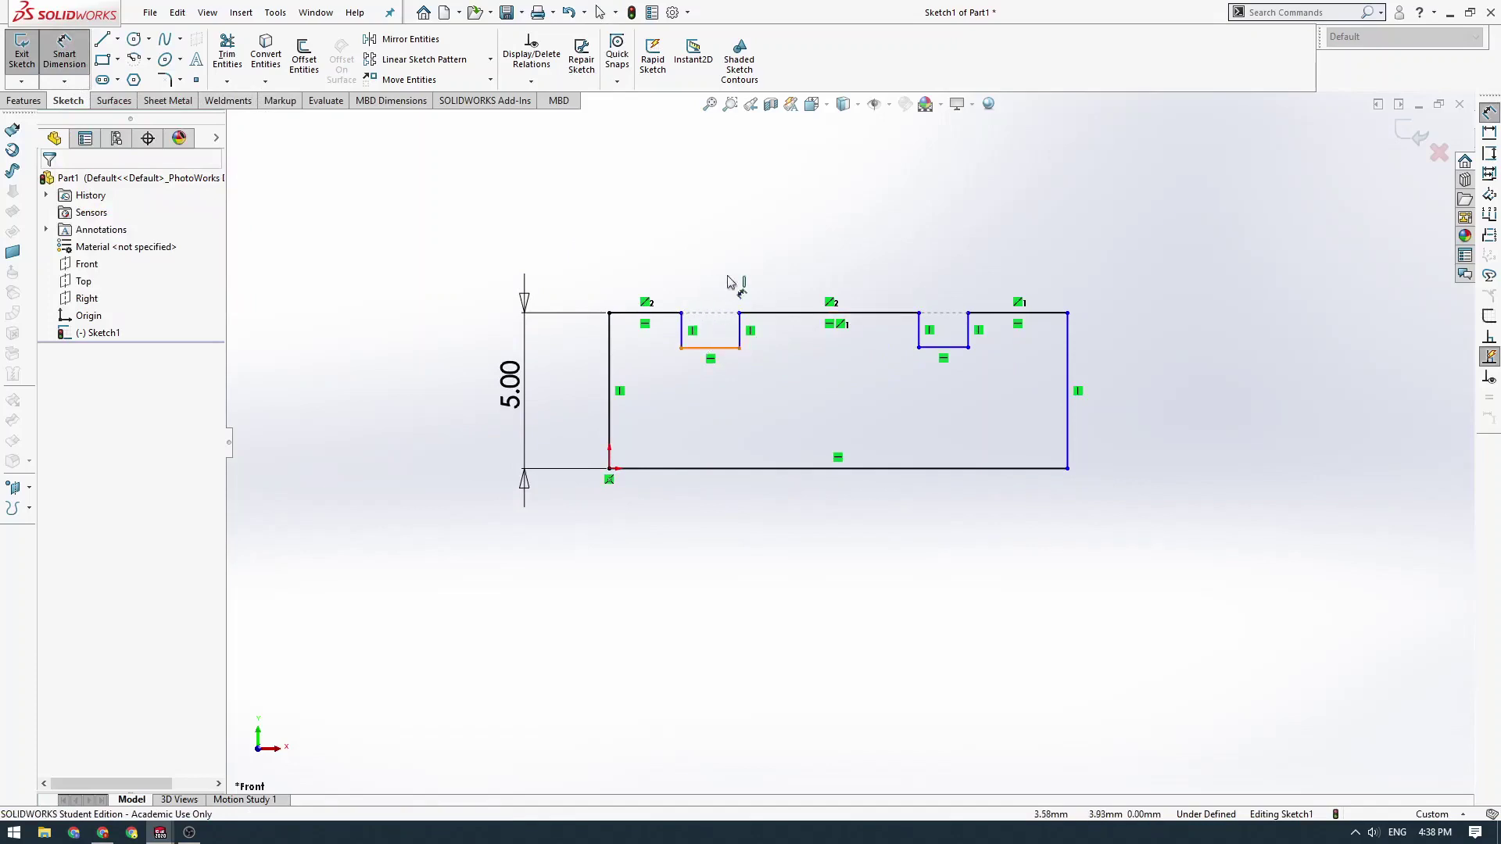
{"action": "left_click", "coordinate": [618, 208]}
{"action": "type", "text": "1"}
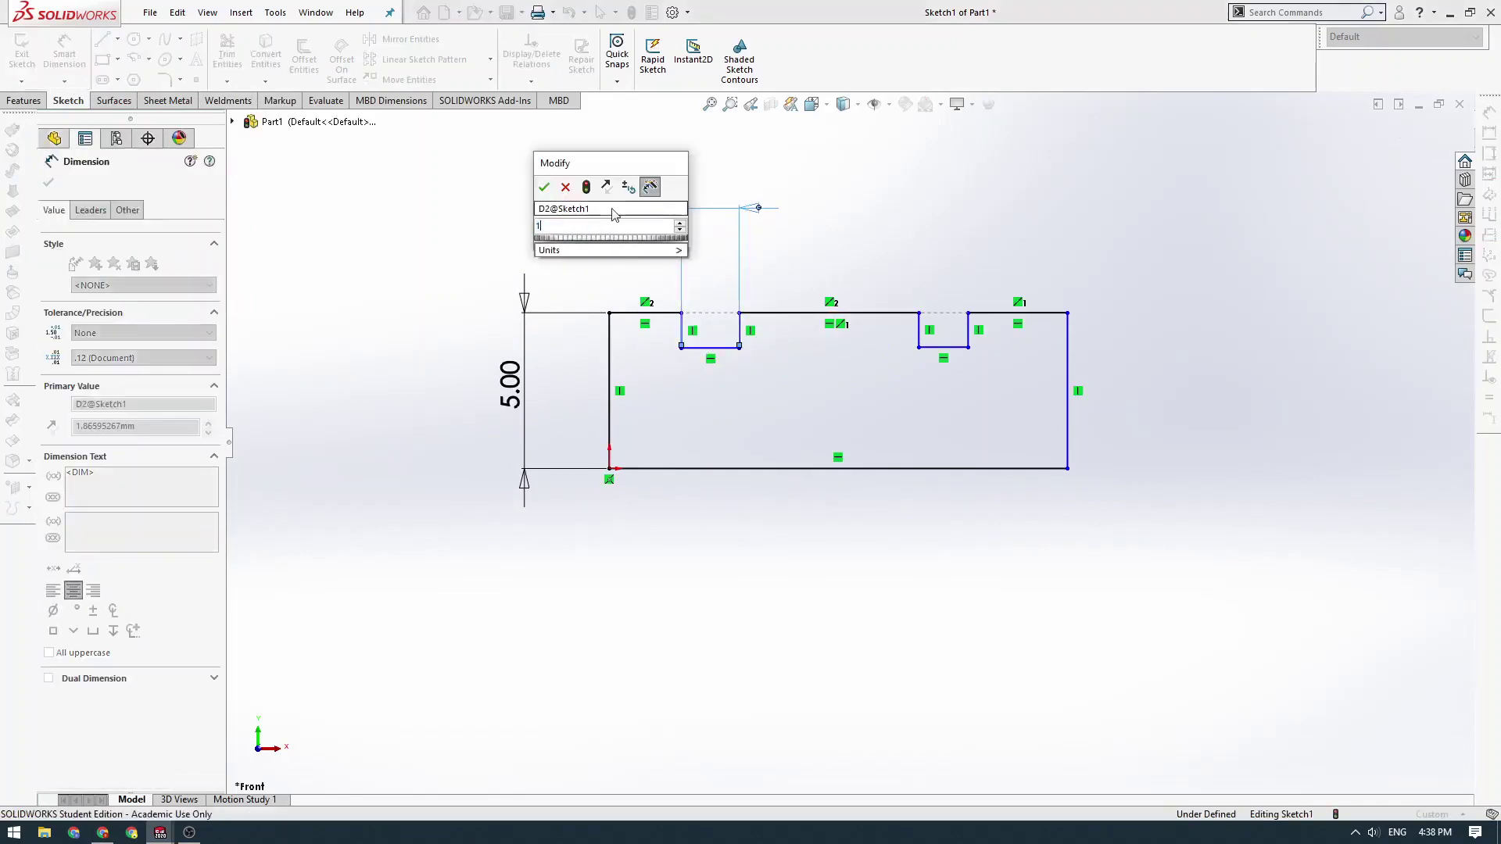
{"action": "type", "text": ".1"}
{"action": "key", "text": "Return"}
{"action": "key", "text": "Escape"}
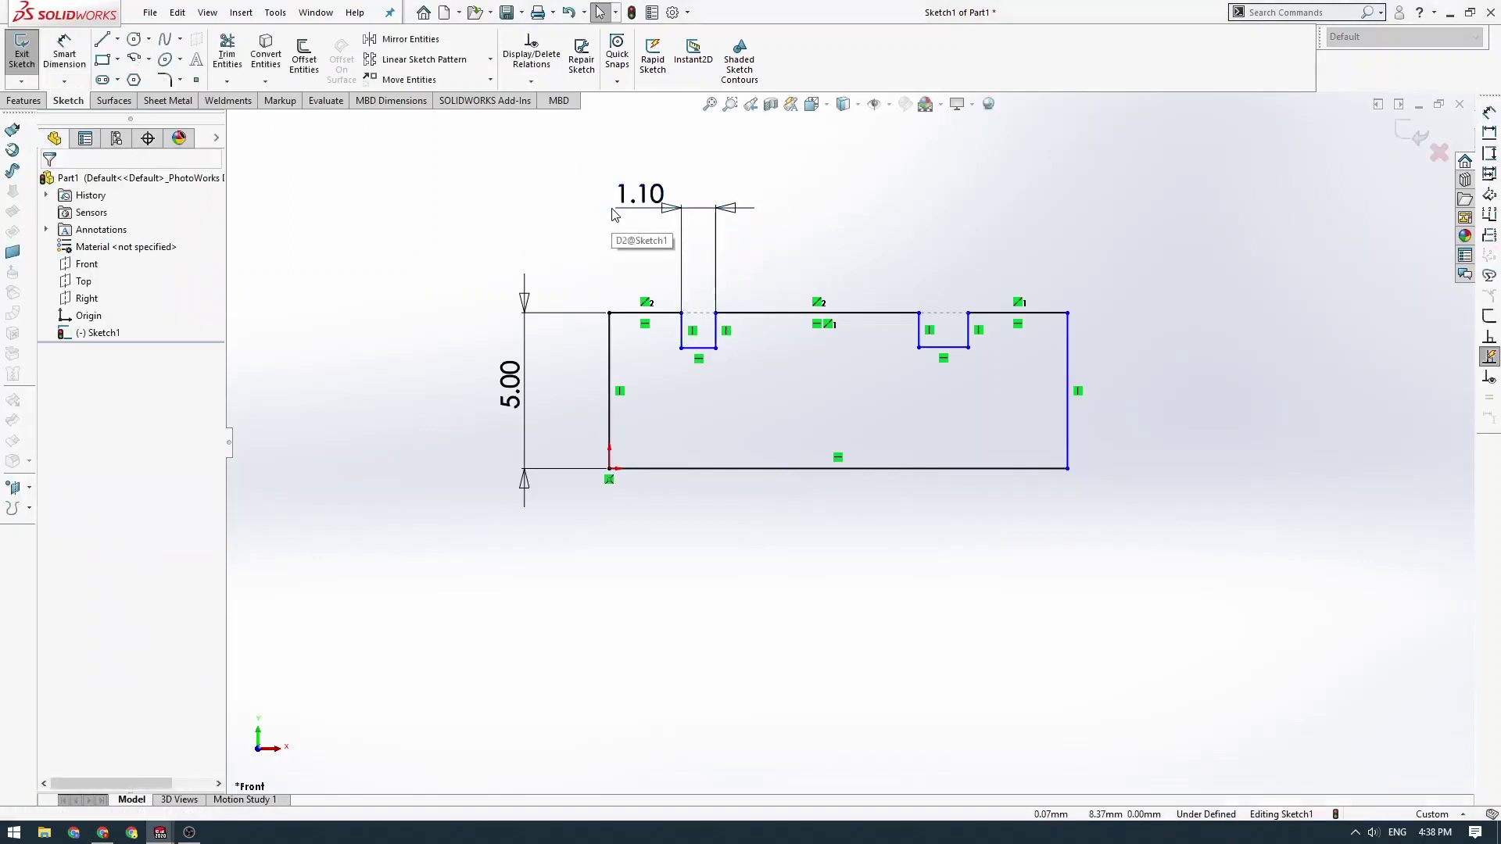
{"action": "middle_click_drag", "start_coordinate": [804, 326], "coordinate": [794, 278], "text": "ctrl"}
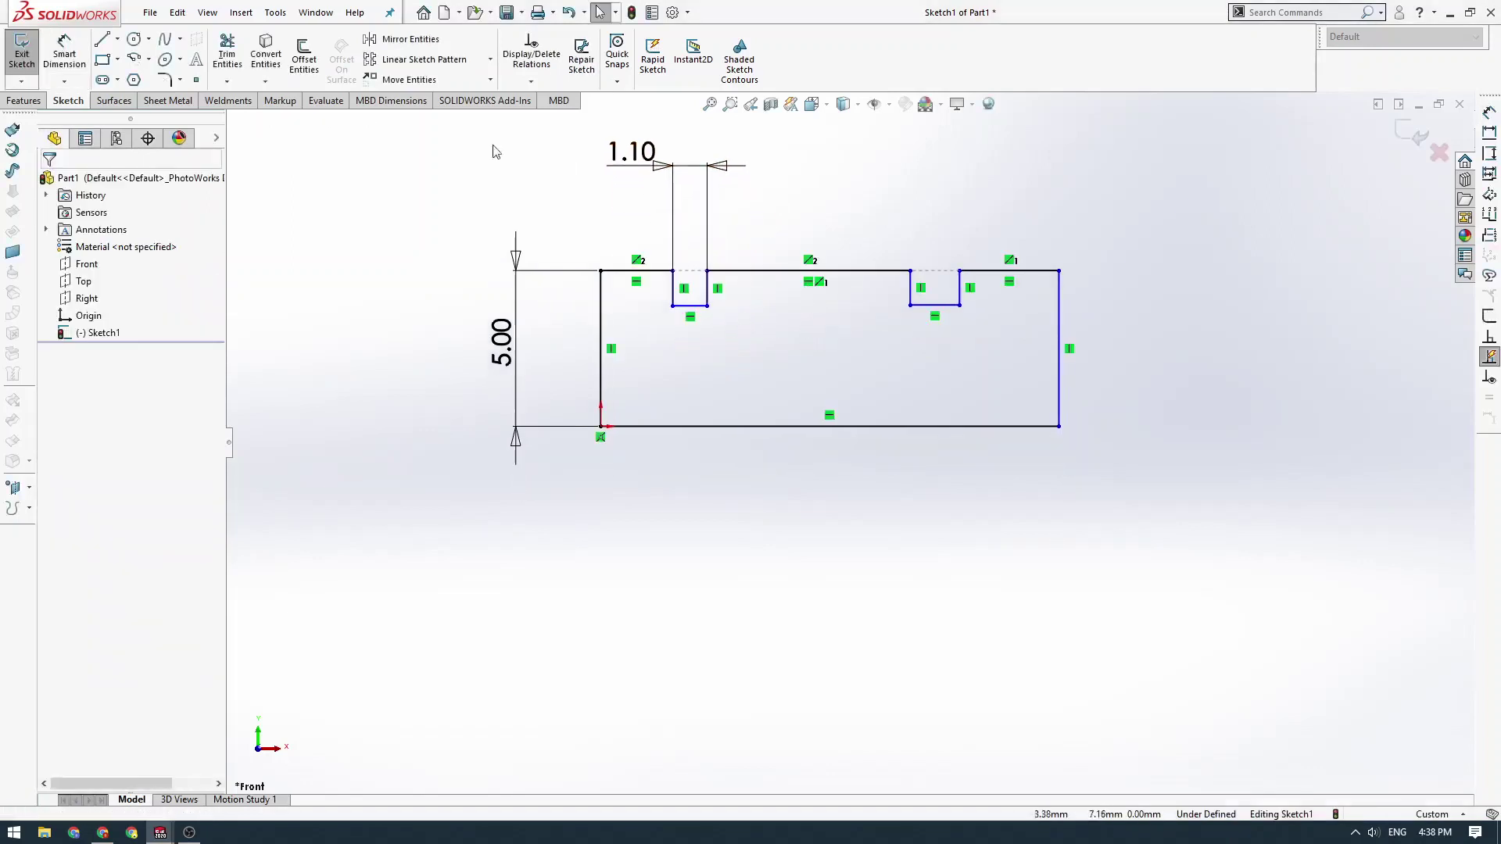
{"action": "left_click", "coordinate": [64, 55]}
{"action": "left_click", "coordinate": [946, 305]}
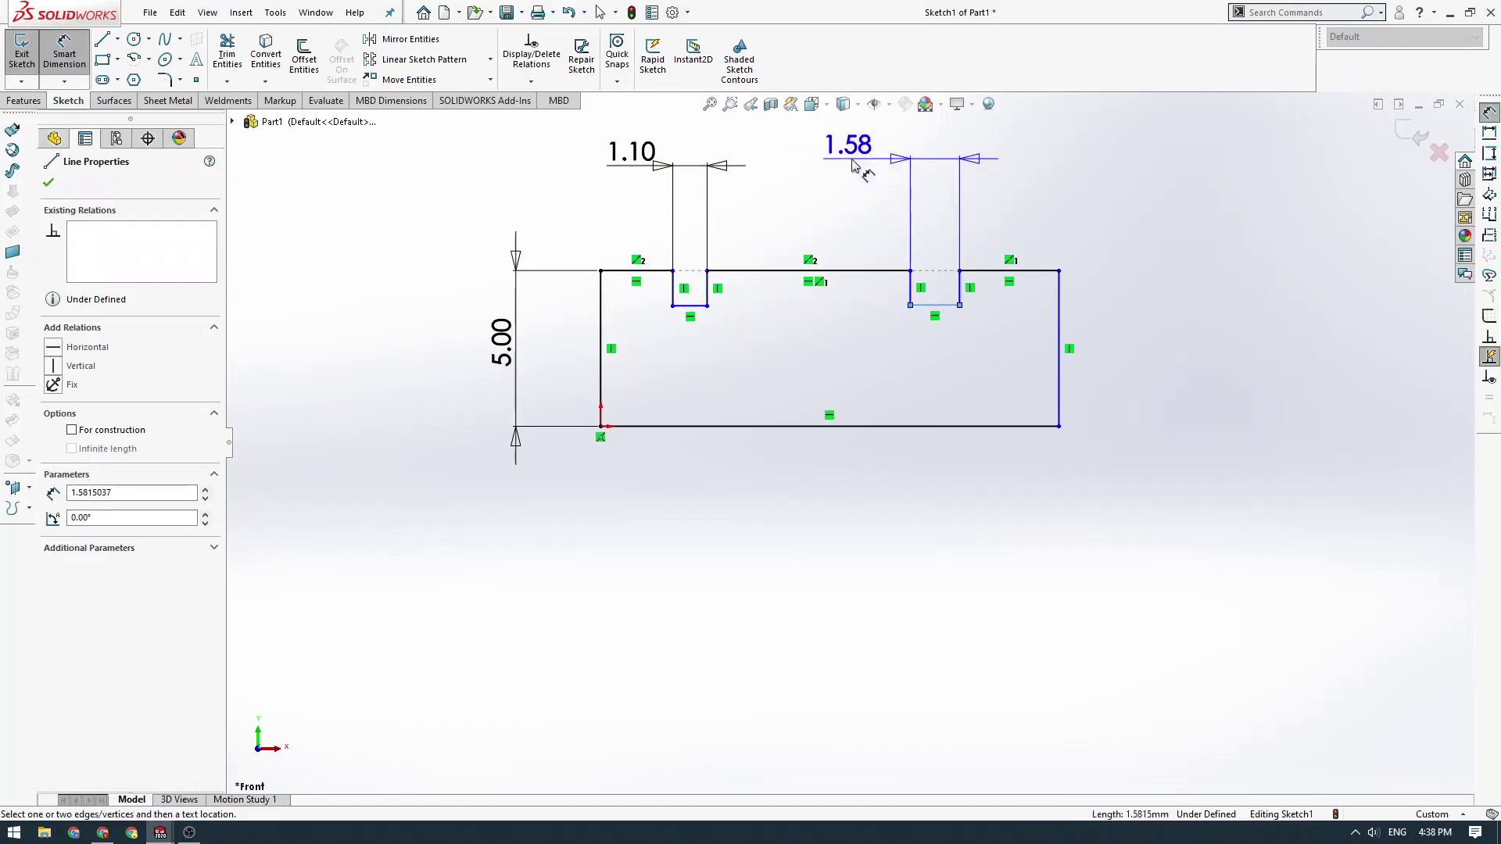
{"action": "key", "text": "Escape"}
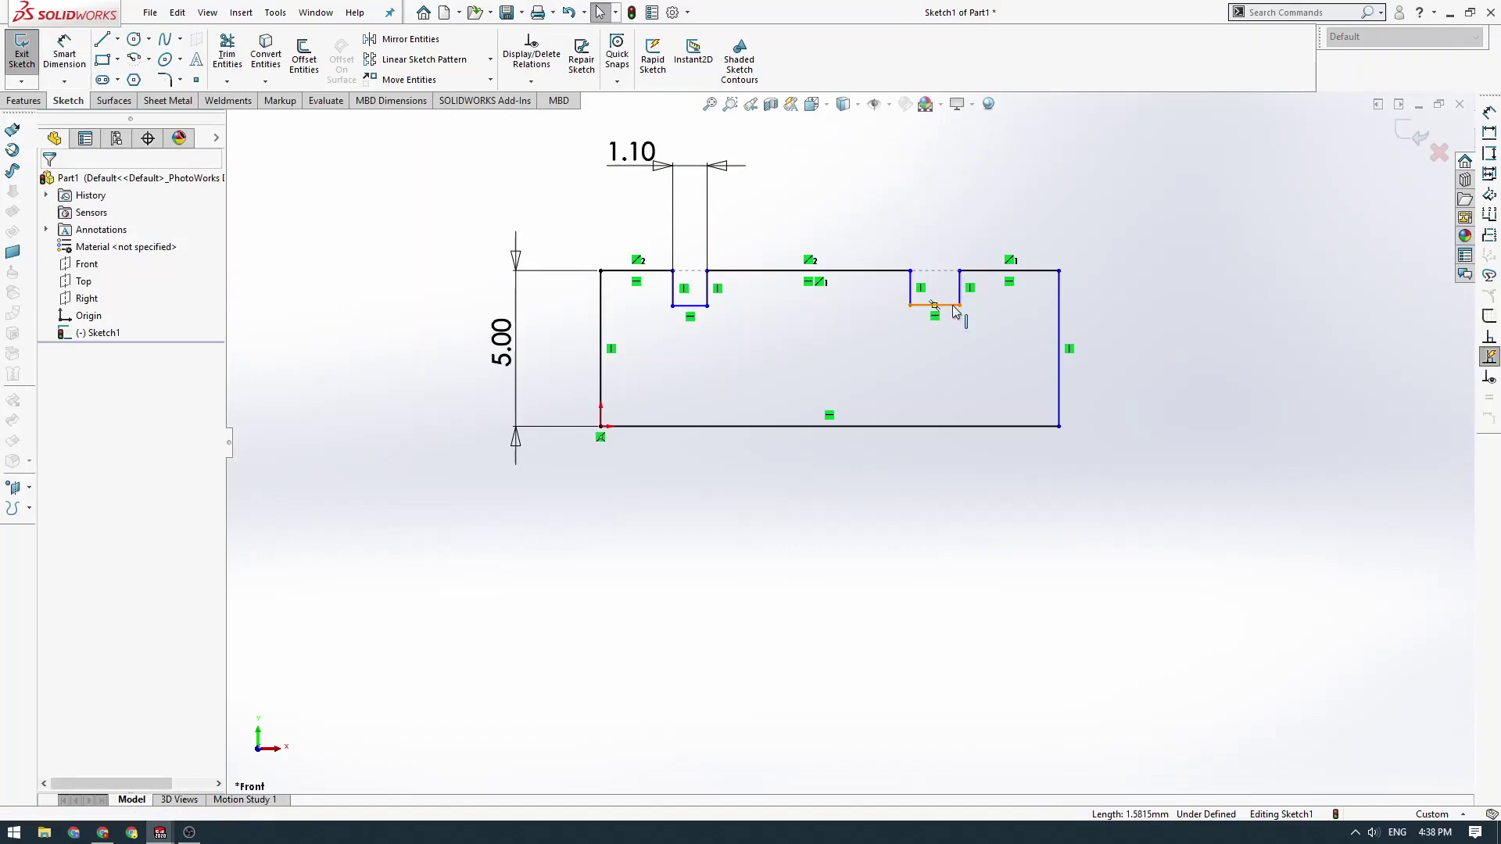
- Add an Equal relation between the floor lines of the two grooves
{"action": "left_click", "coordinate": [954, 307]}
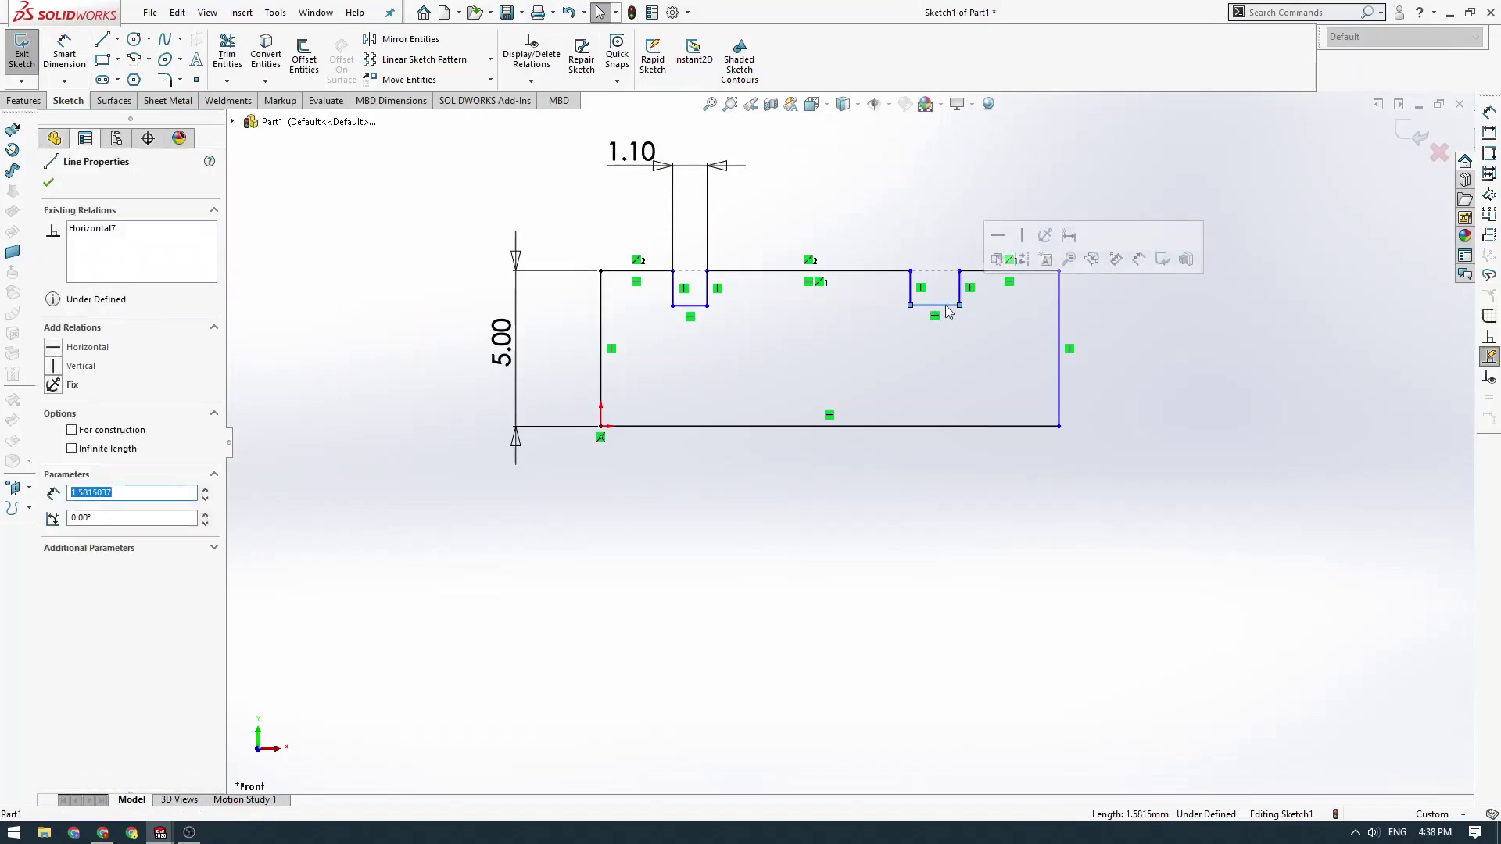
{"action": "left_click", "coordinate": [690, 306], "text": "ctrl"}
{"action": "left_click", "coordinate": [54, 532]}
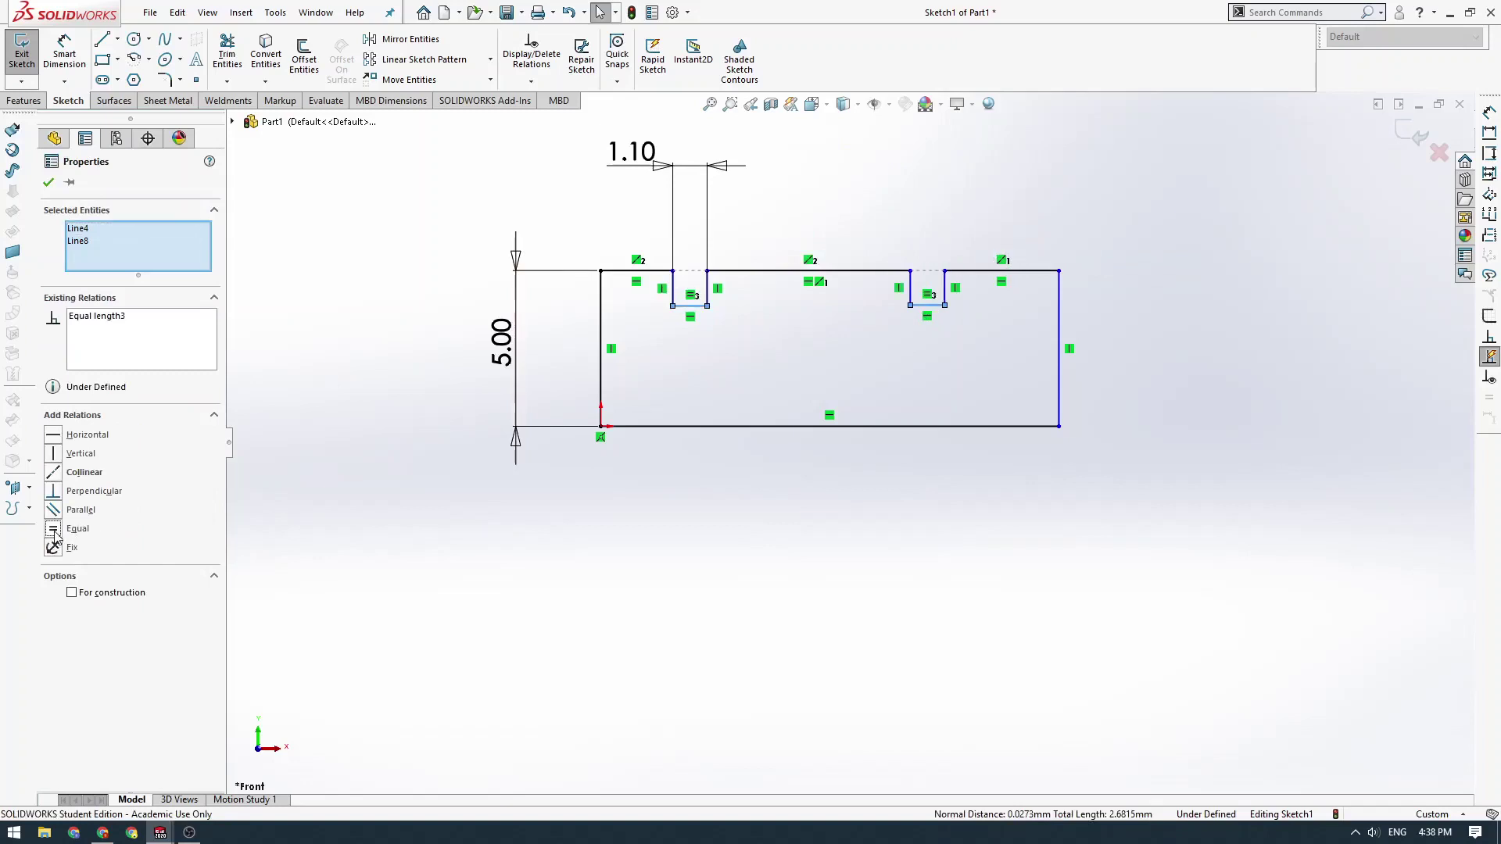
{"action": "left_click", "coordinate": [48, 181]}
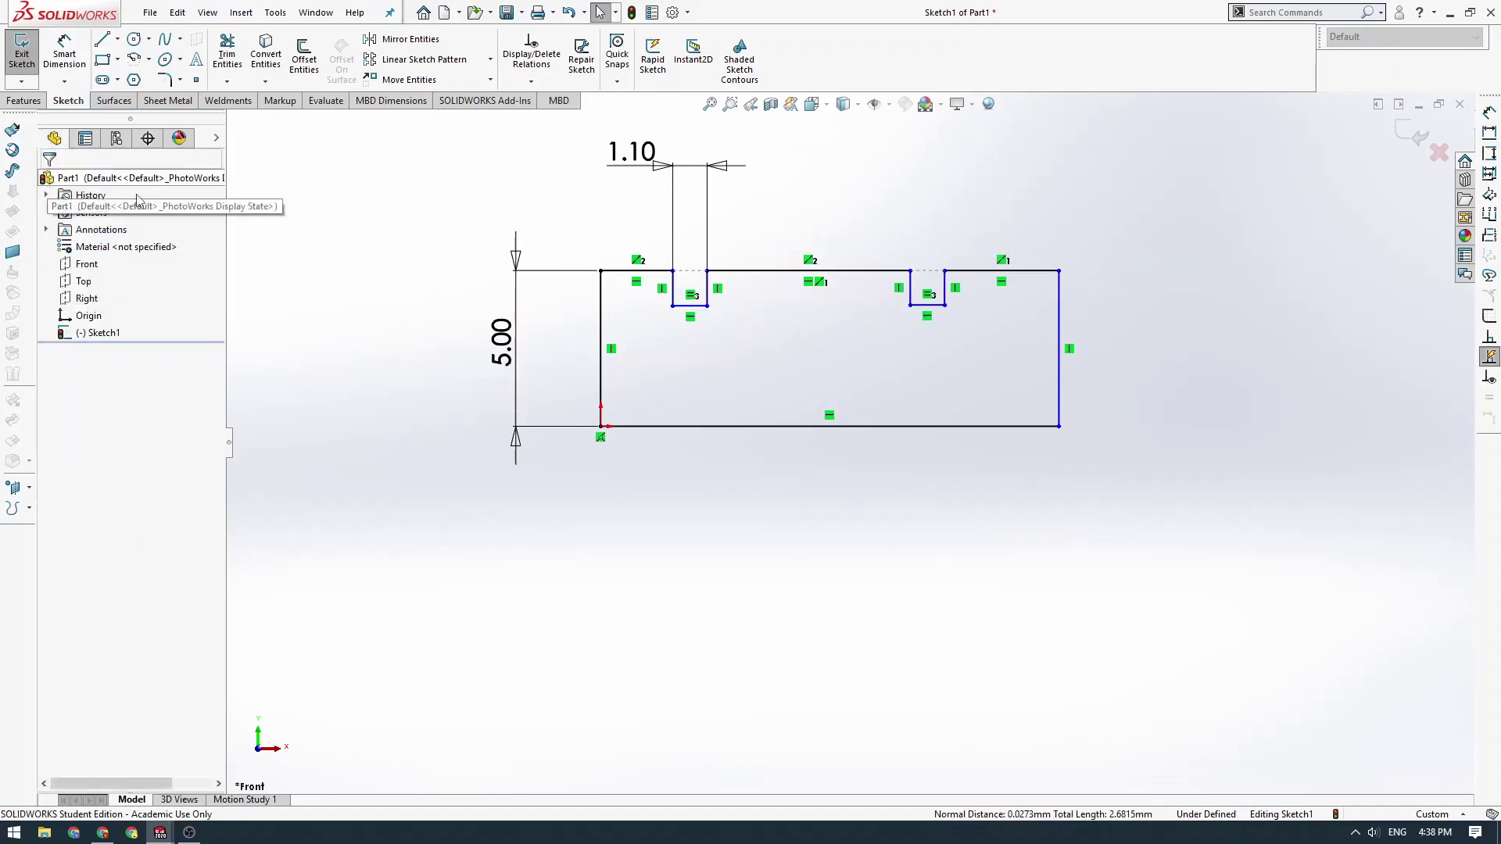
- Test the equal groove widths by changing the width dimension to 1.2 mm and restoring it to 1.1 mm
{"action": "double_click", "coordinate": [641, 165]}
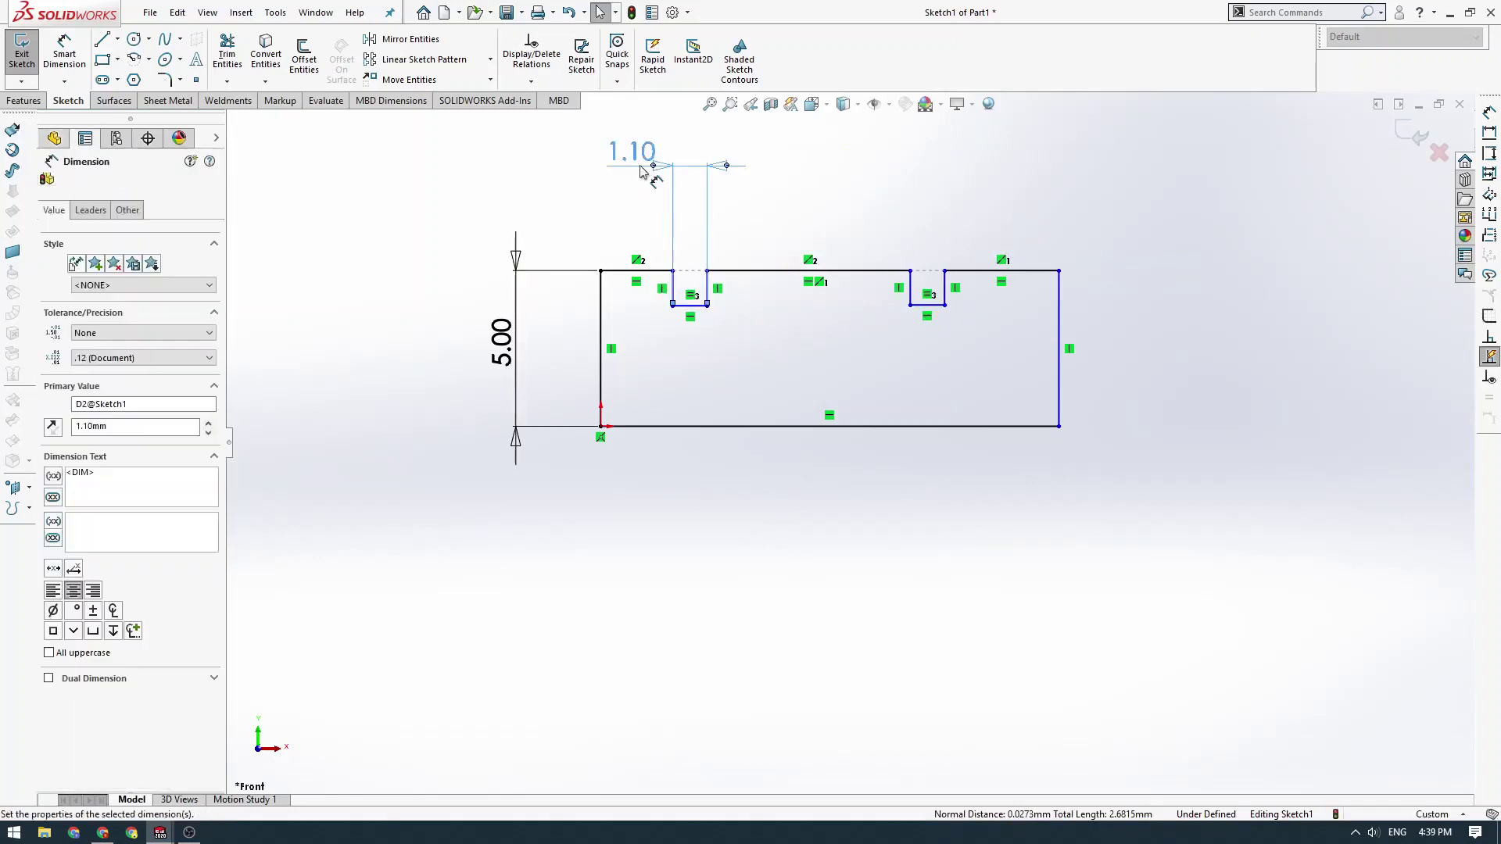
{"action": "type", "text": "1.2"}
{"action": "key", "text": "Return"}
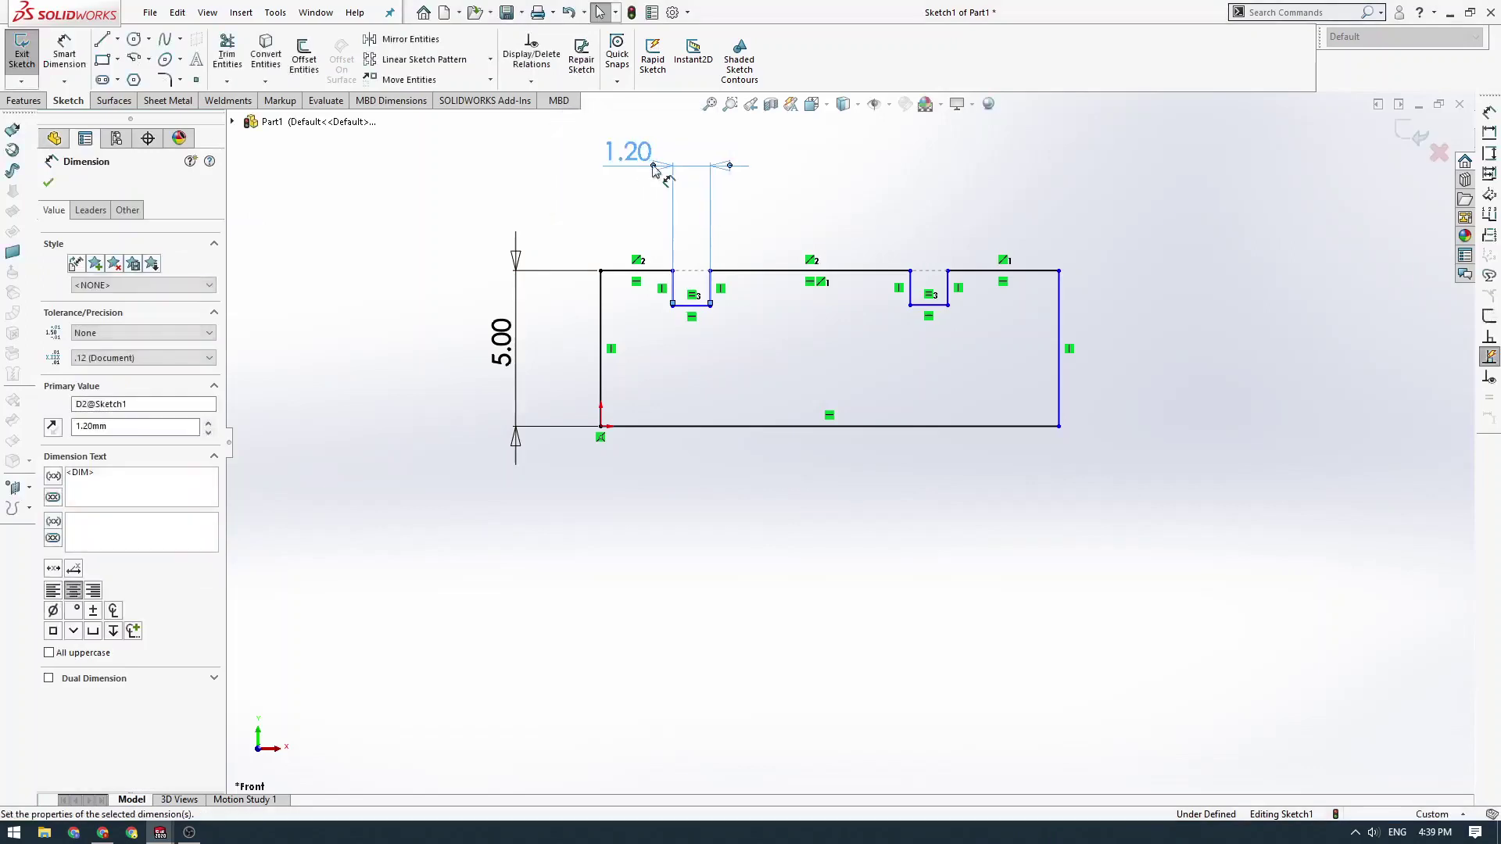
{"action": "double_click", "coordinate": [643, 155]}
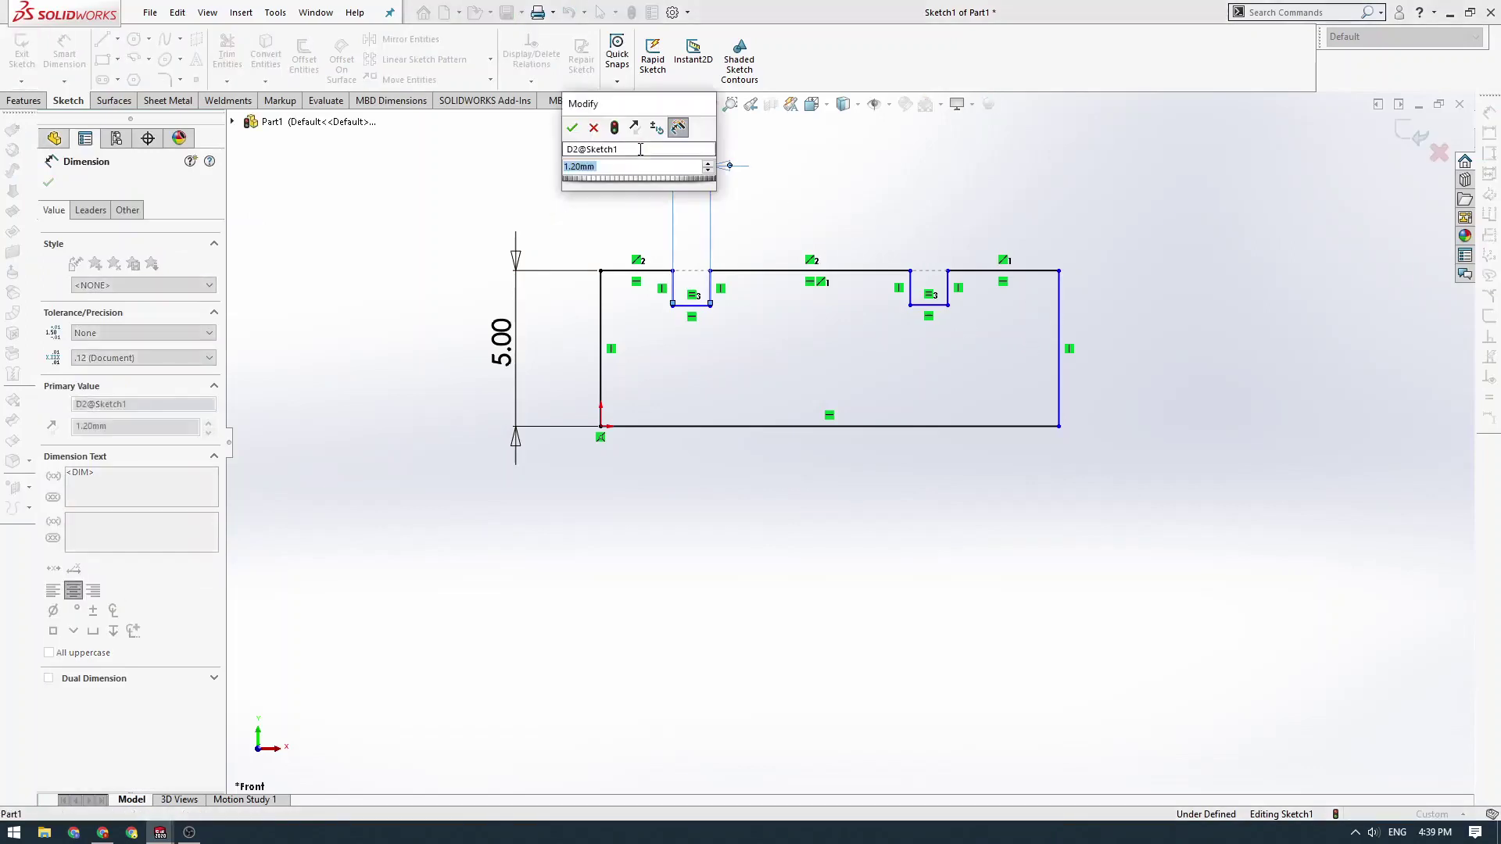
{"action": "type", "text": "1.1"}
{"action": "key", "text": "Return"}
{"action": "key", "text": "Escape"}
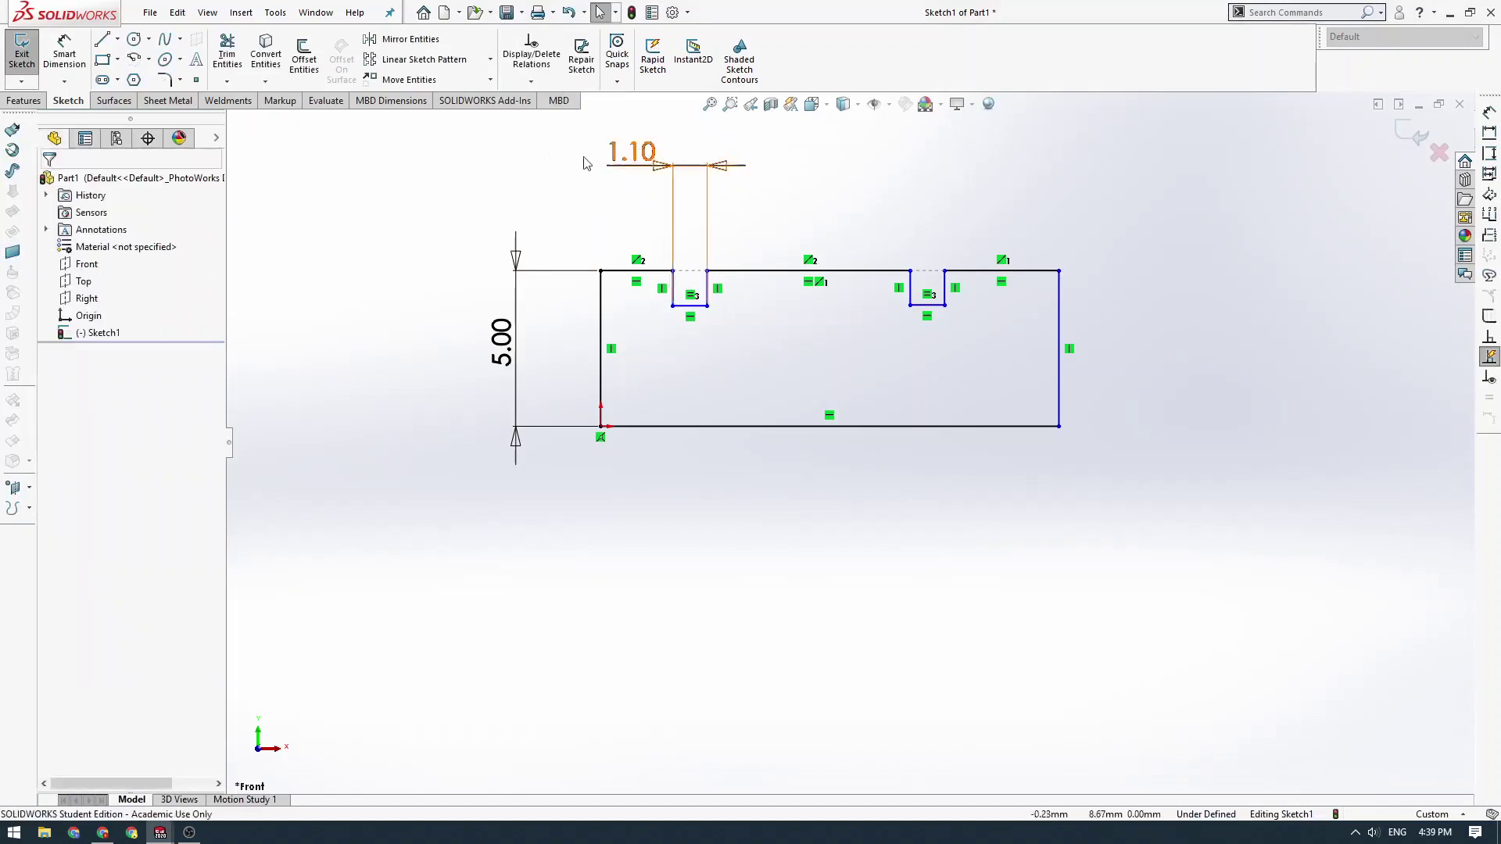
- Reposition the 1.1 mm groove width dimension nearer the profile and adjust the placement of the 5 mm height dimension
{"action": "mouse_move", "coordinate": [641, 155]}
{"action": "left_mouse_down"}
{"action": "mouse_move", "coordinate": [616, 184]}
{"action": "mouse_move", "coordinate": [621, 165]}
{"action": "left_mouse_up"}
{"action": "key", "text": "Escape"}
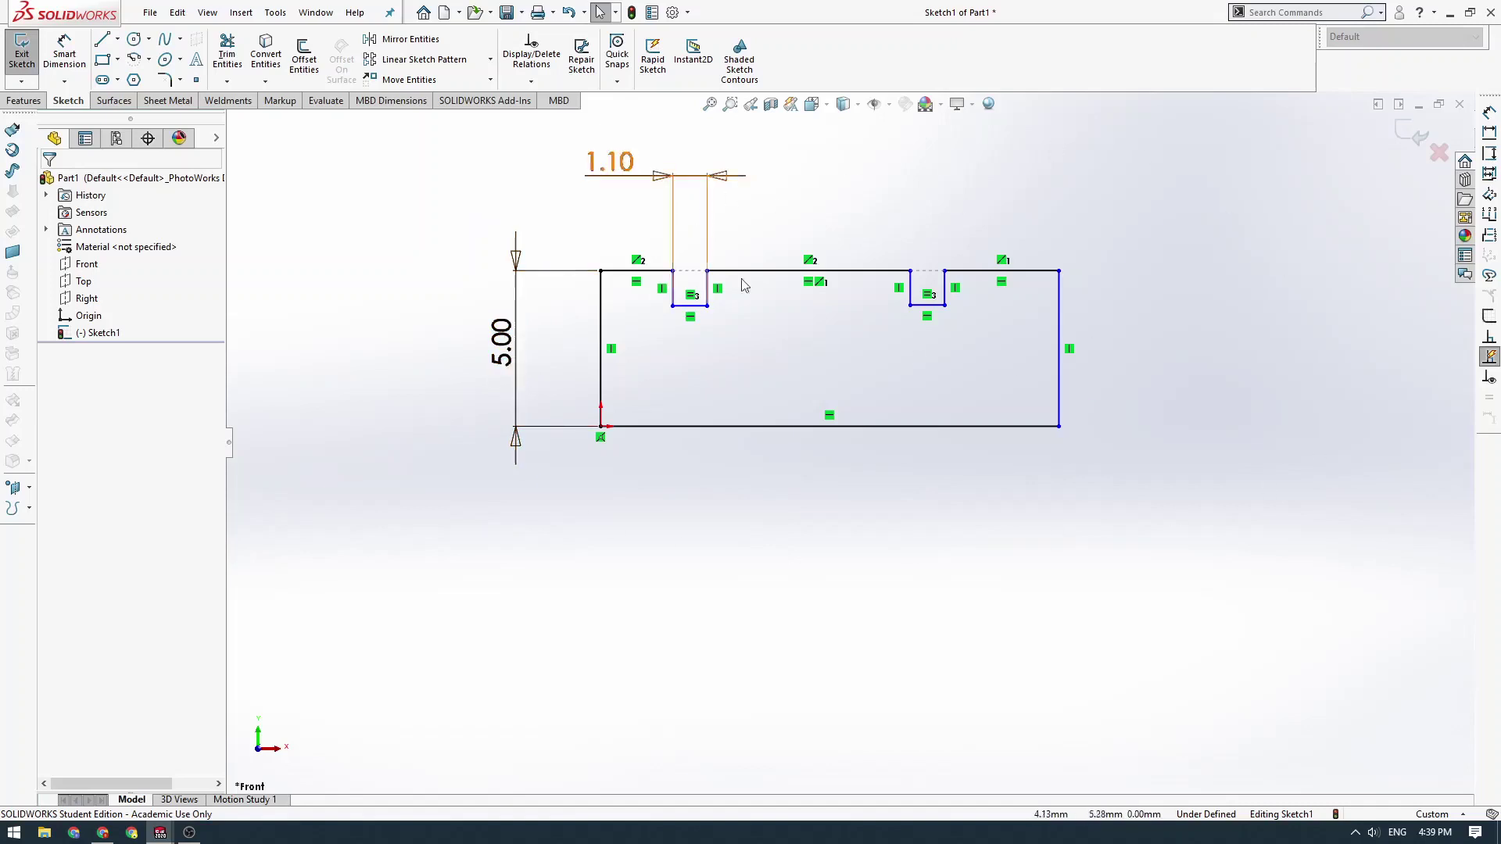
{"action": "mouse_move", "coordinate": [803, 375]}
{"action": "middle_mouse_down", "text": "ctrl"}
{"action": "mouse_move", "coordinate": [785, 396]}
{"action": "mouse_move", "coordinate": [748, 387]}
{"action": "middle_mouse_up", "text": "ctrl"}
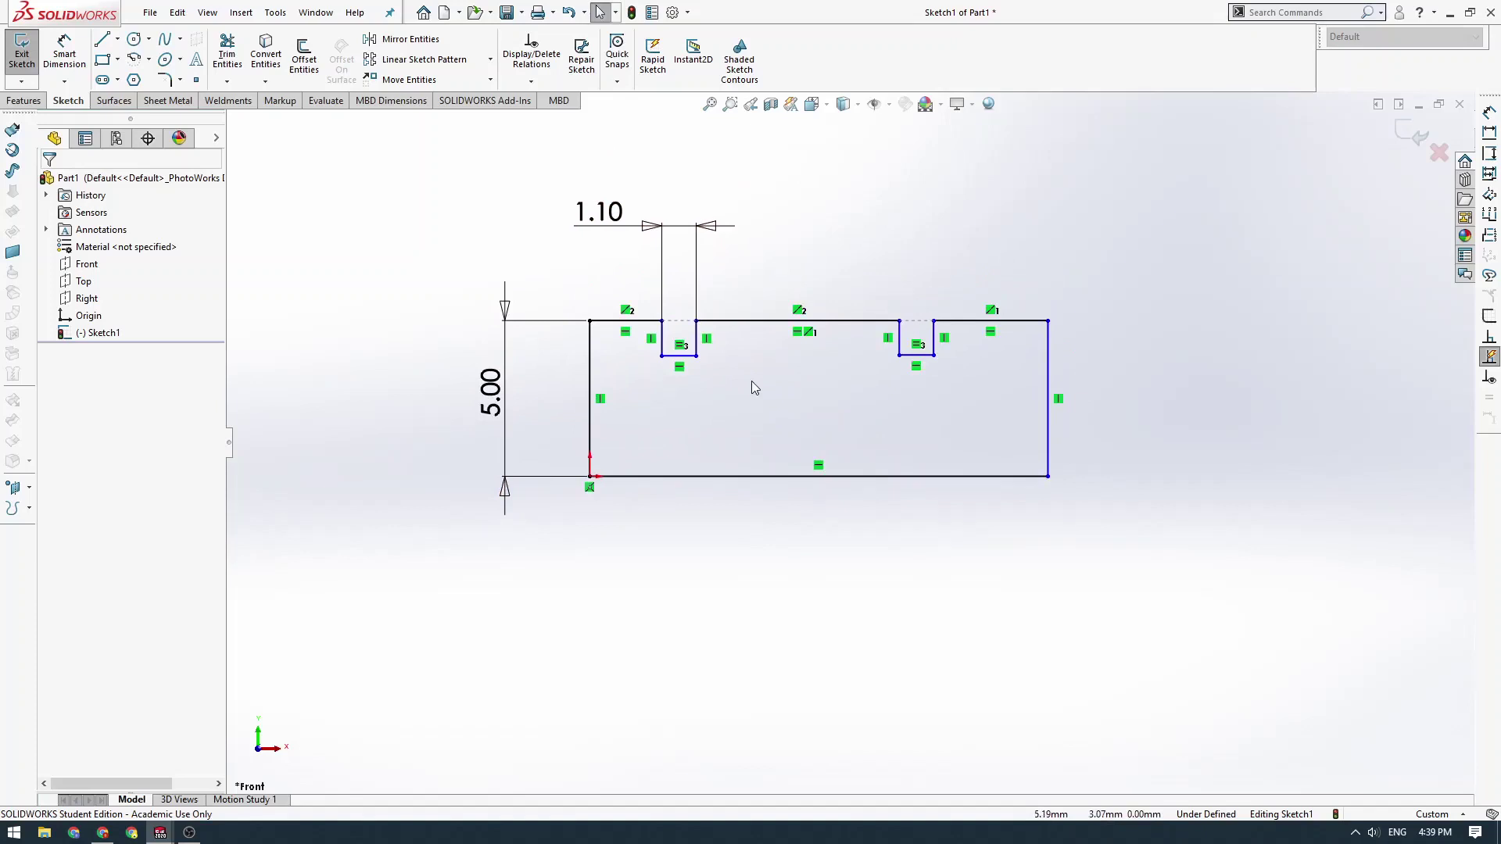
{"action": "mouse_move", "coordinate": [490, 391]}
{"action": "left_mouse_down"}
{"action": "mouse_move", "coordinate": [543, 395]}
{"action": "mouse_move", "coordinate": [519, 397]}
{"action": "left_mouse_up"}
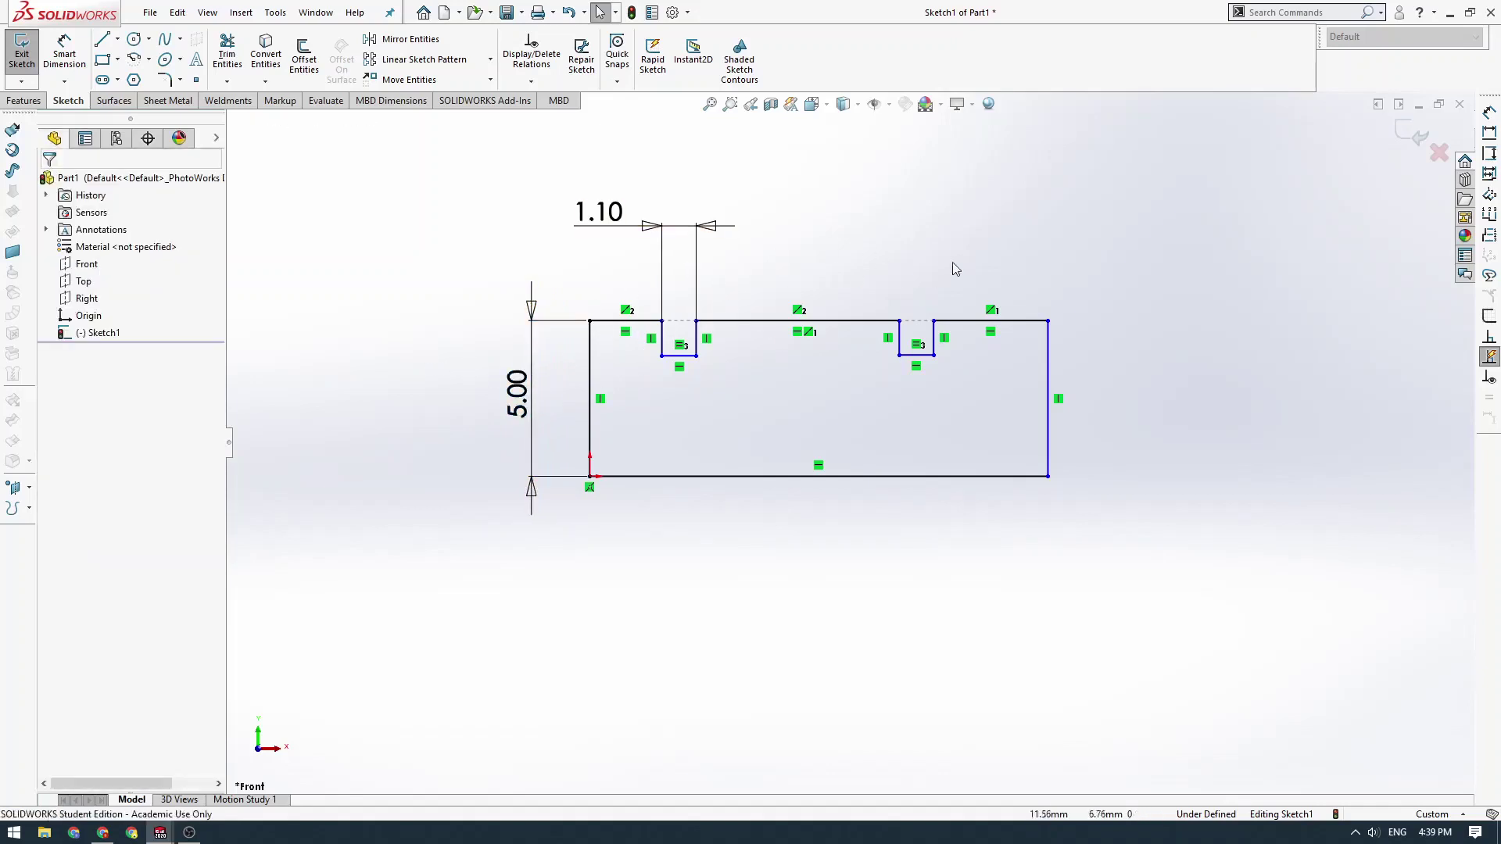
{"action": "left_click_drag", "start_coordinate": [517, 395], "coordinate": [485, 395]}
{"action": "left_click", "coordinate": [441, 303]}
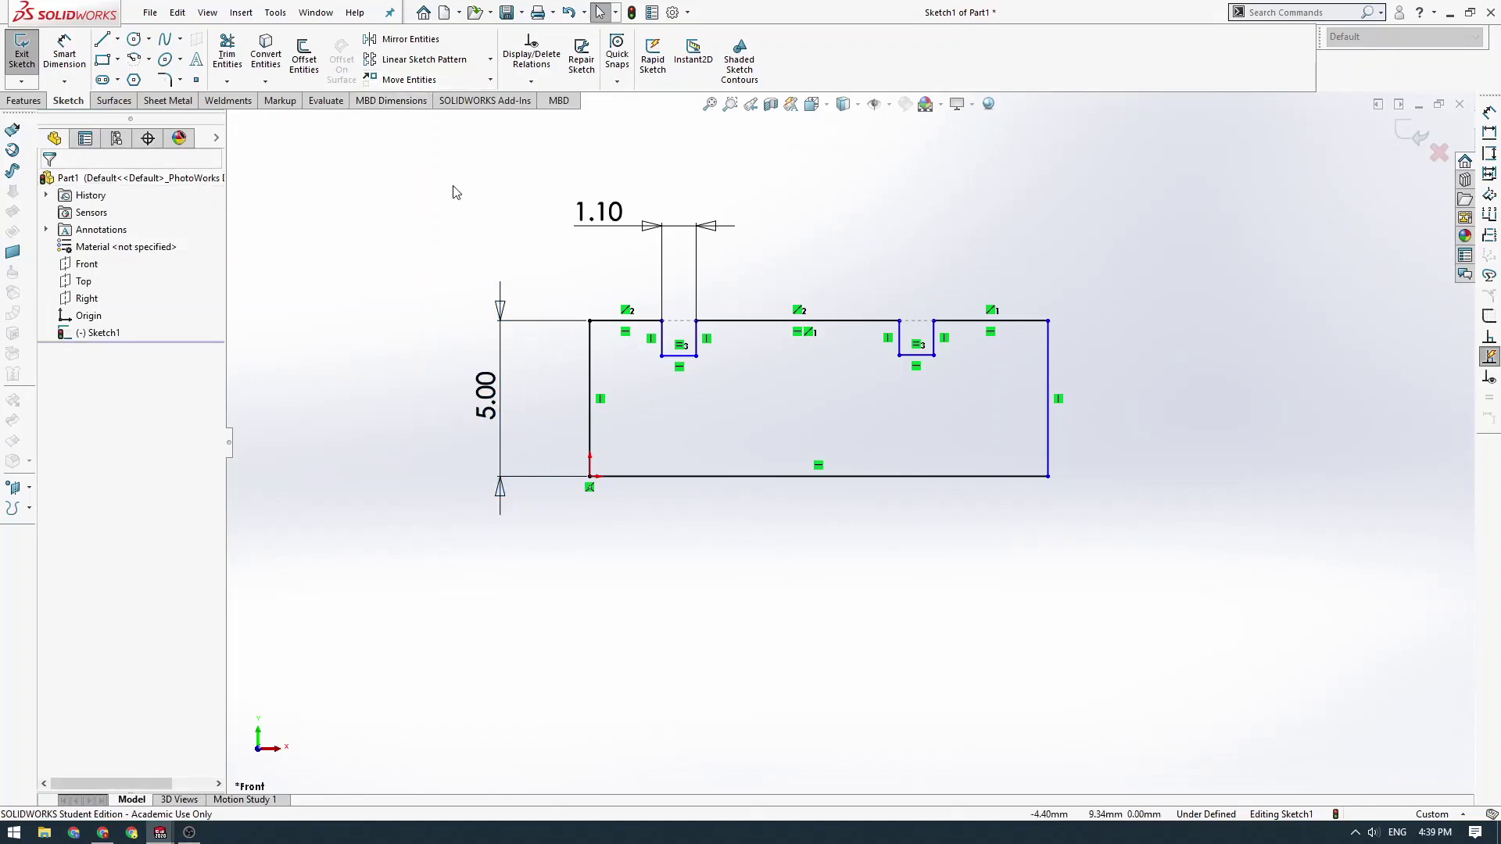
- Dimension the short upper segment between the origin end and the first groove as 1.5 mm, placing the dimension below the groove width
{"action": "middle_click_drag", "start_coordinate": [693, 380], "coordinate": [673, 383], "text": "ctrl"}
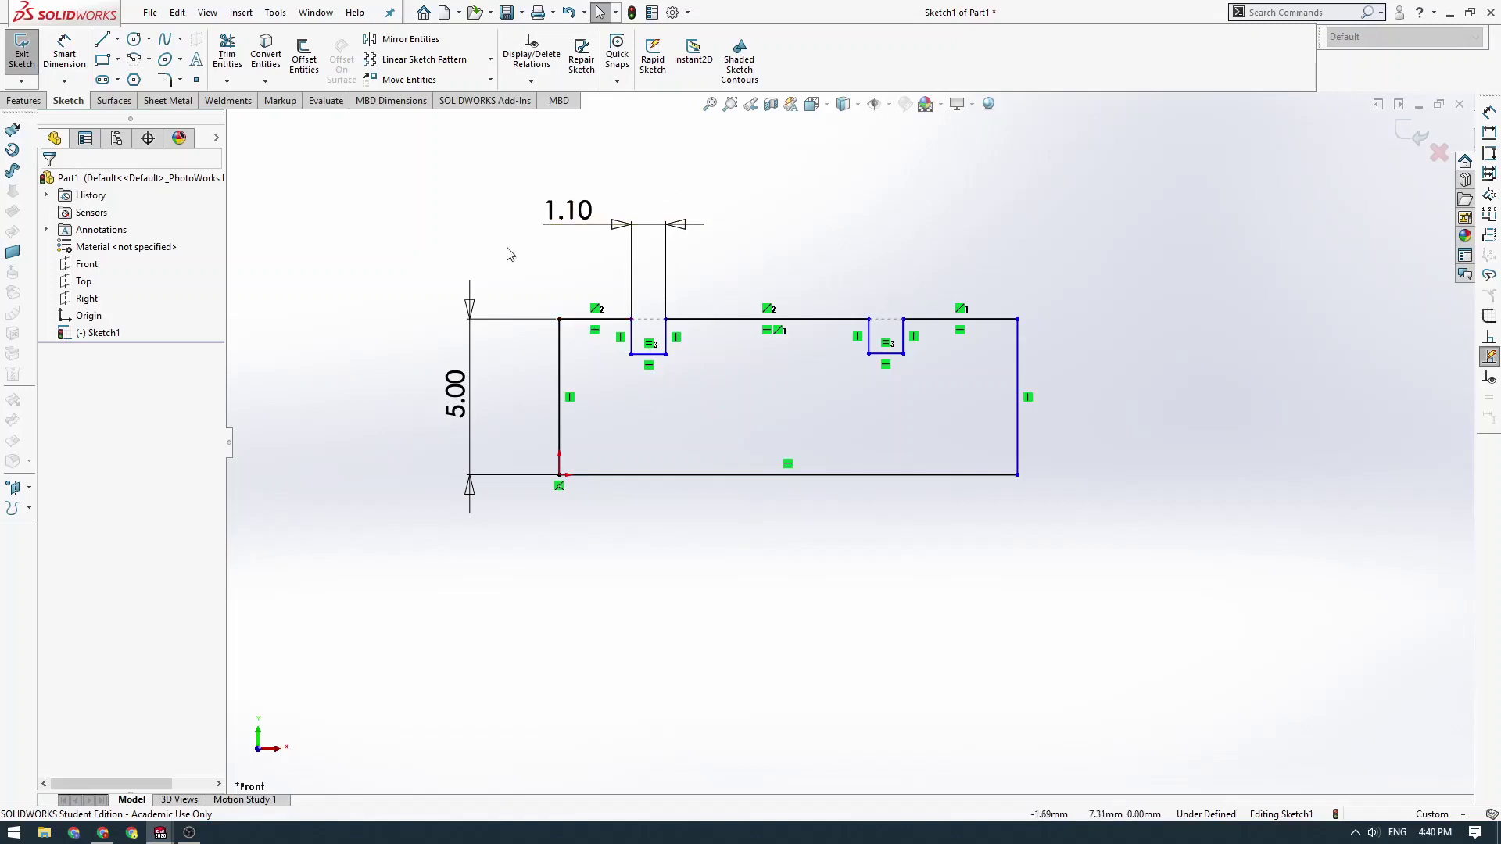
{"action": "middle_click_drag", "start_coordinate": [658, 414], "coordinate": [698, 413], "text": "ctrl"}
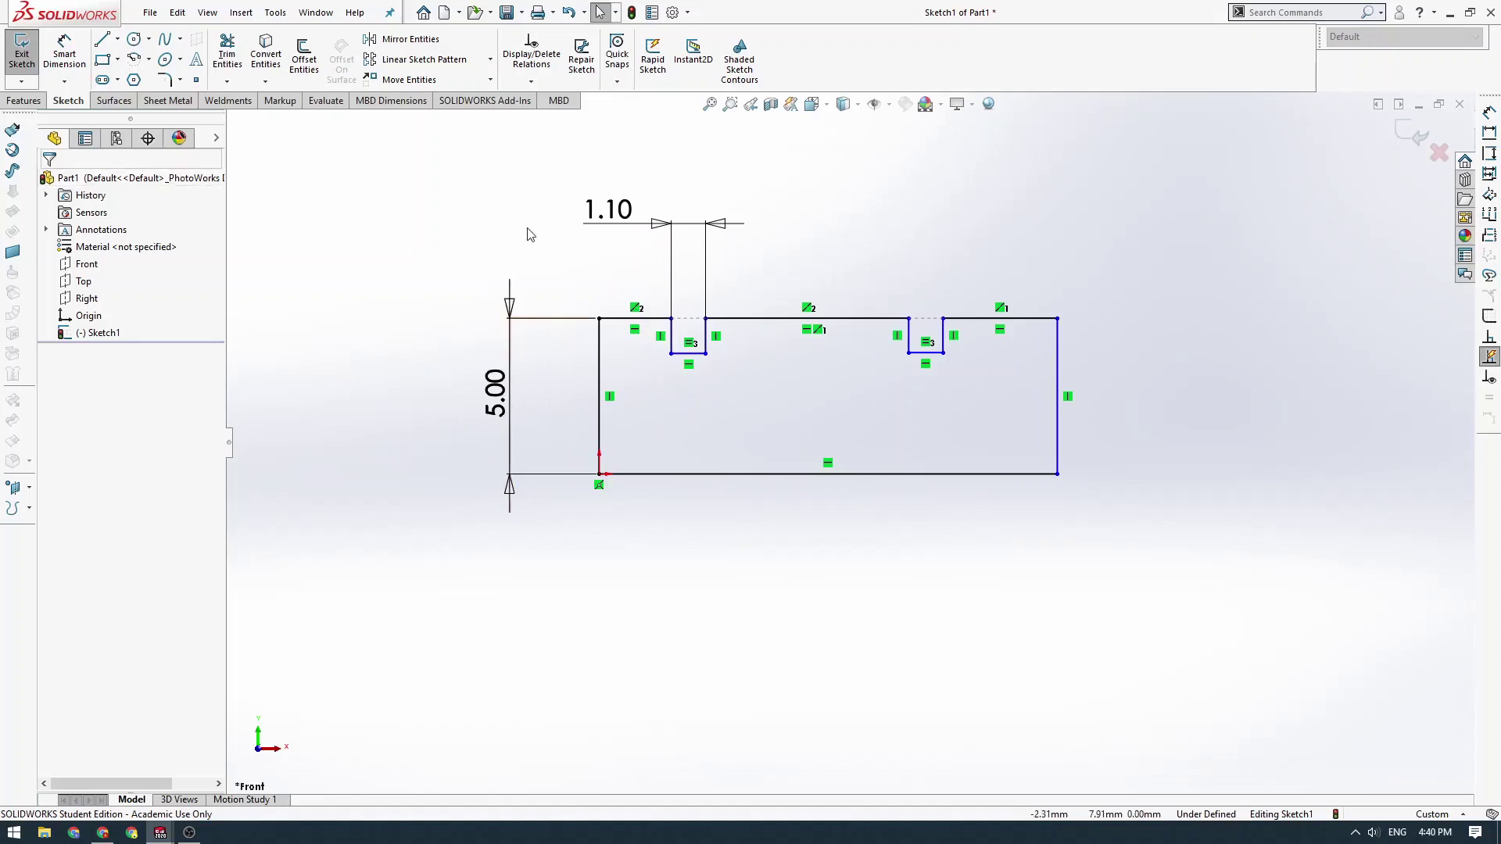
{"action": "left_click", "coordinate": [64, 55]}
{"action": "left_click", "coordinate": [615, 320]}
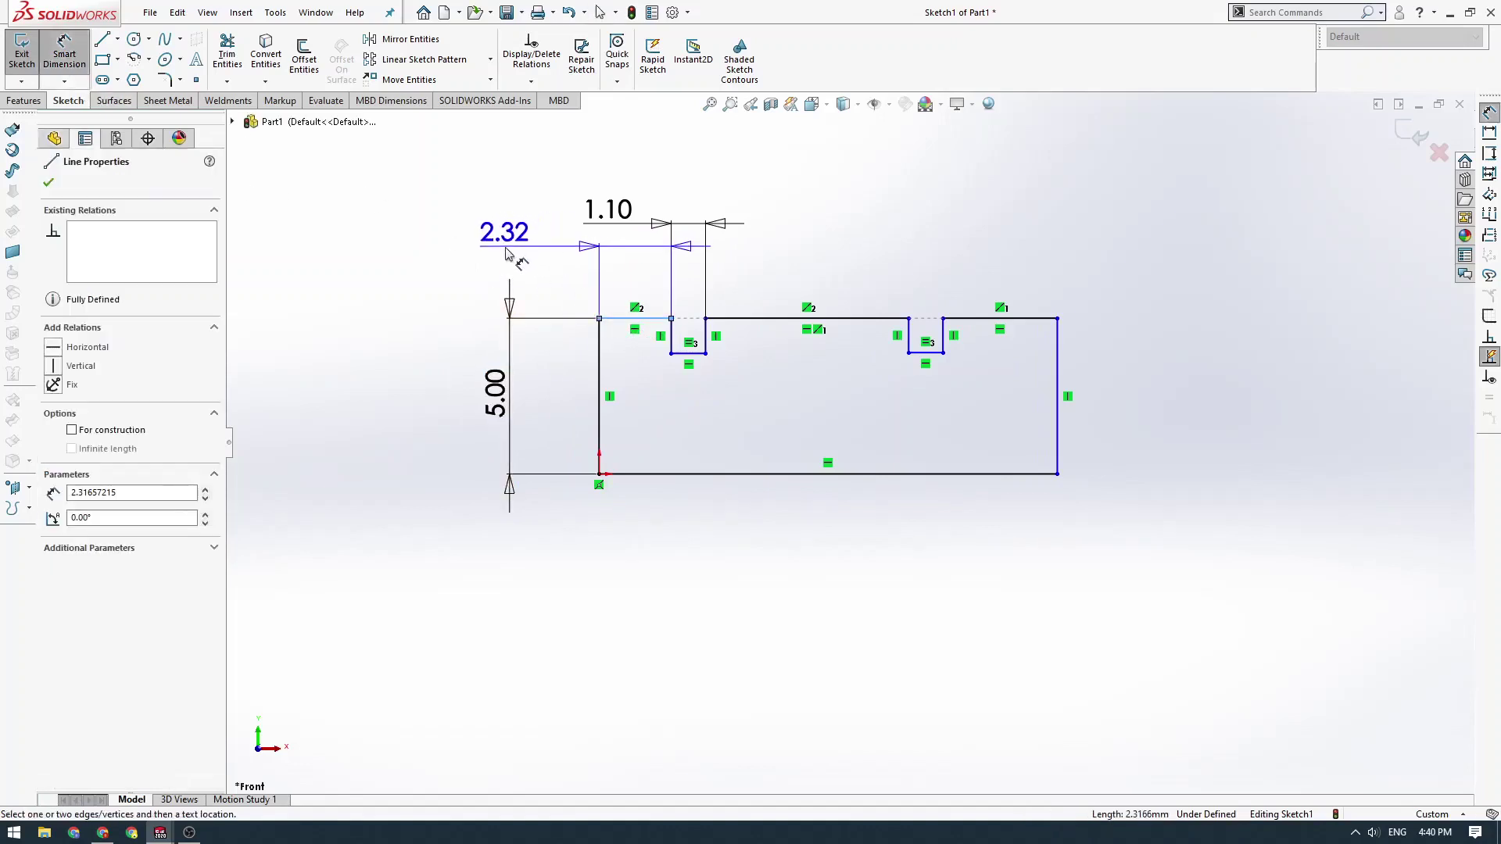
{"action": "left_click", "coordinate": [508, 255]}
{"action": "type", "text": "1.5"}
{"action": "key", "text": "Return"}
{"action": "key", "text": "Escape"}
{"action": "left_click_drag", "start_coordinate": [539, 234], "coordinate": [541, 254]}
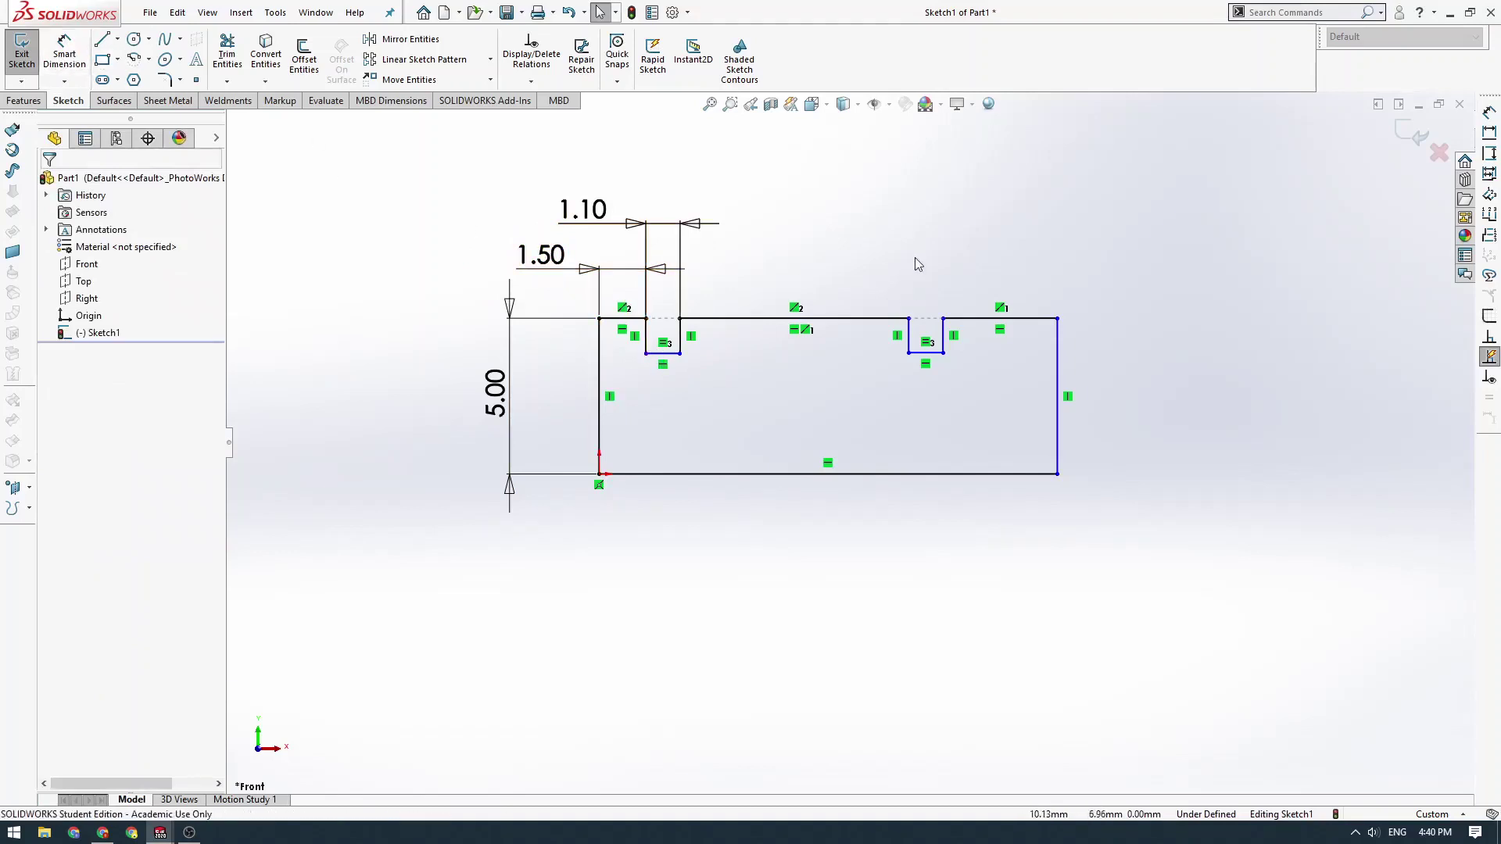
- Add an Equal relation between the two short upper segments at opposite ends of the profile
{"action": "left_click", "coordinate": [967, 318]}
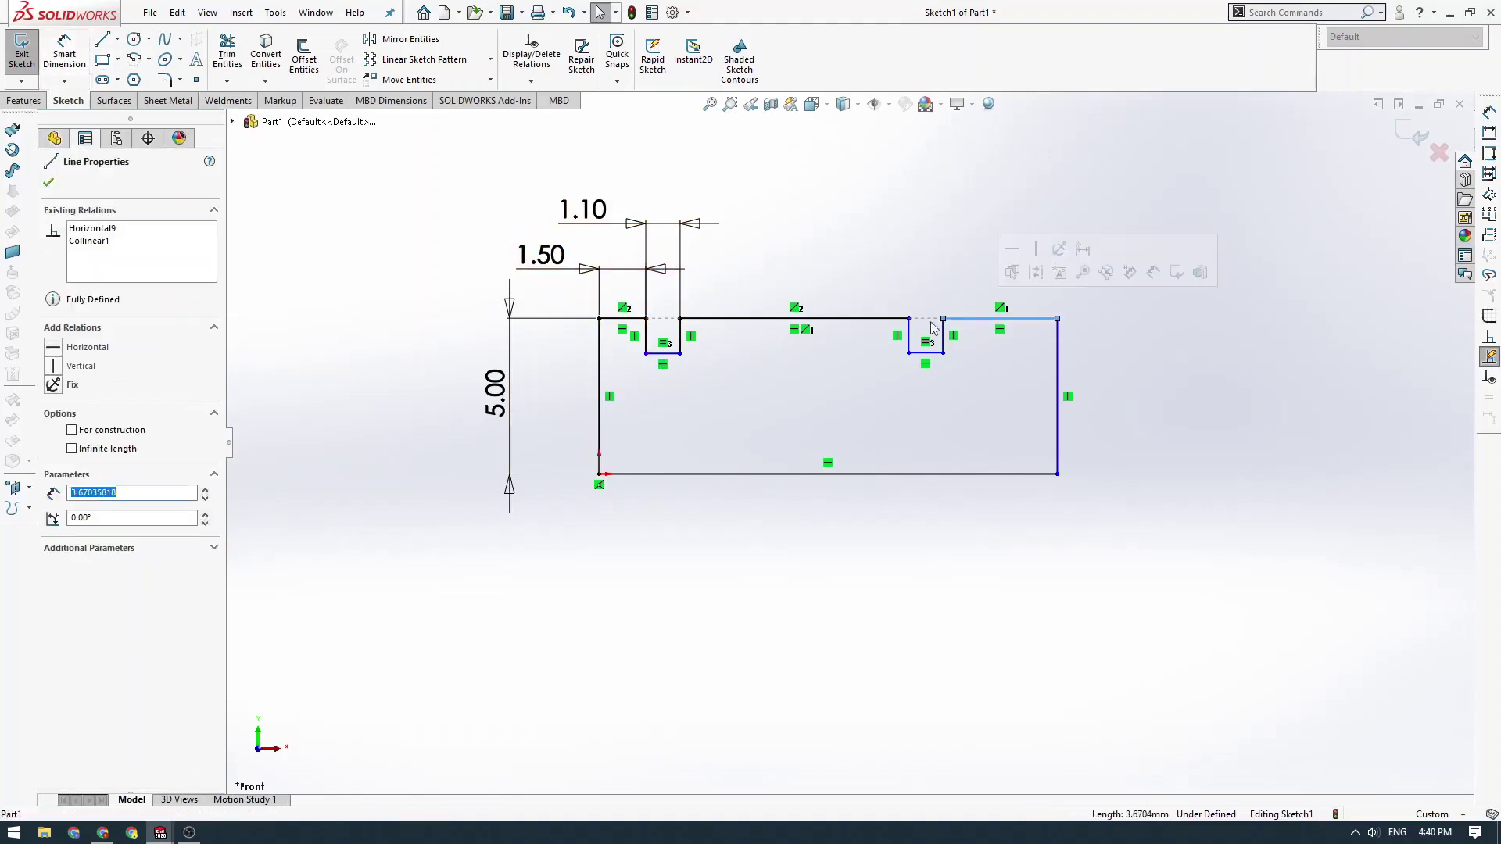
{"action": "left_click", "coordinate": [622, 318], "text": "ctrl"}
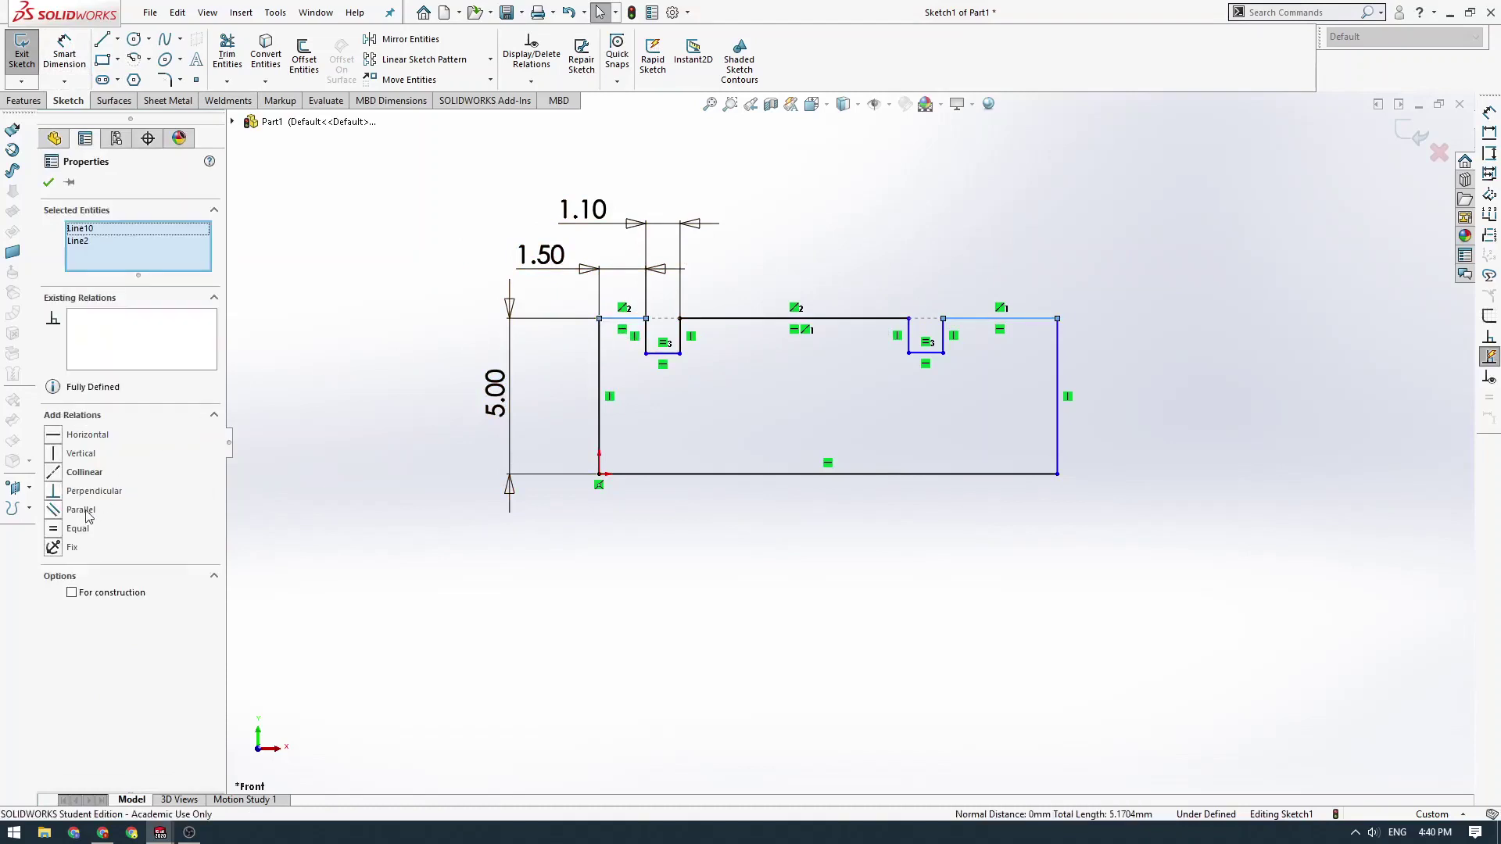
{"action": "left_click", "coordinate": [54, 530]}
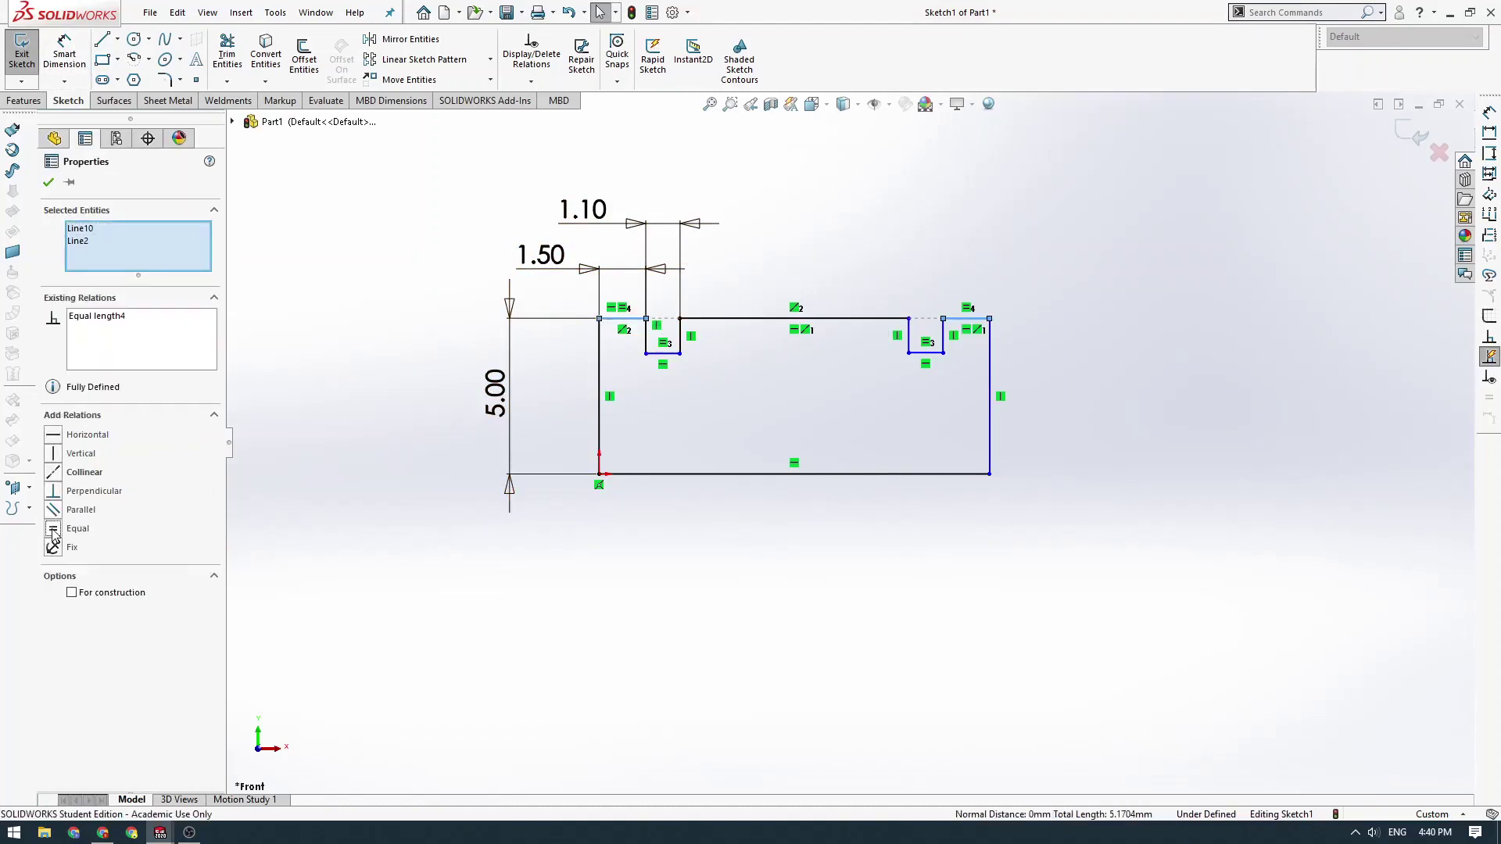
{"action": "left_click", "coordinate": [48, 182]}
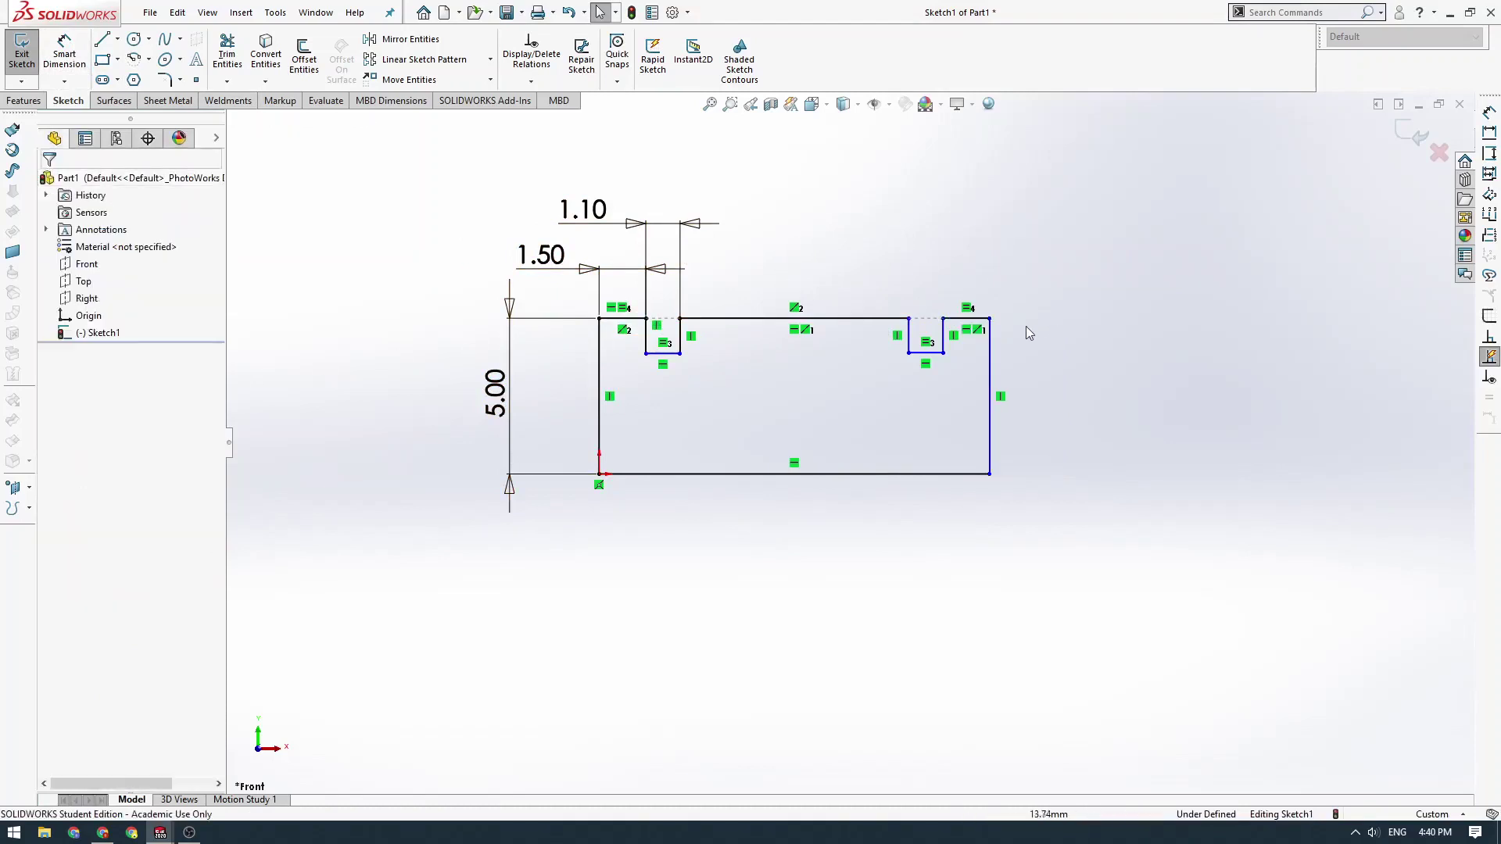
- Lengthen the profile by moving its far upper corner outward, and raise the floor of the groove nearest the origin to make it shallower
{"action": "left_click_drag", "start_coordinate": [992, 320], "coordinate": [1304, 334]}
{"action": "left_click", "coordinate": [927, 233]}
{"action": "middle_click_drag", "start_coordinate": [928, 233], "coordinate": [840, 250], "text": "ctrl"}
{"action": "left_click_drag", "start_coordinate": [620, 348], "coordinate": [620, 332]}
{"action": "left_click", "coordinate": [889, 175]}
- Shift the 1.1 mm groove width dimension away from the groove and move the 5 mm height dimension closer to the end line
{"action": "left_click_drag", "start_coordinate": [529, 190], "coordinate": [500, 189]}
{"action": "left_click", "coordinate": [656, 295]}
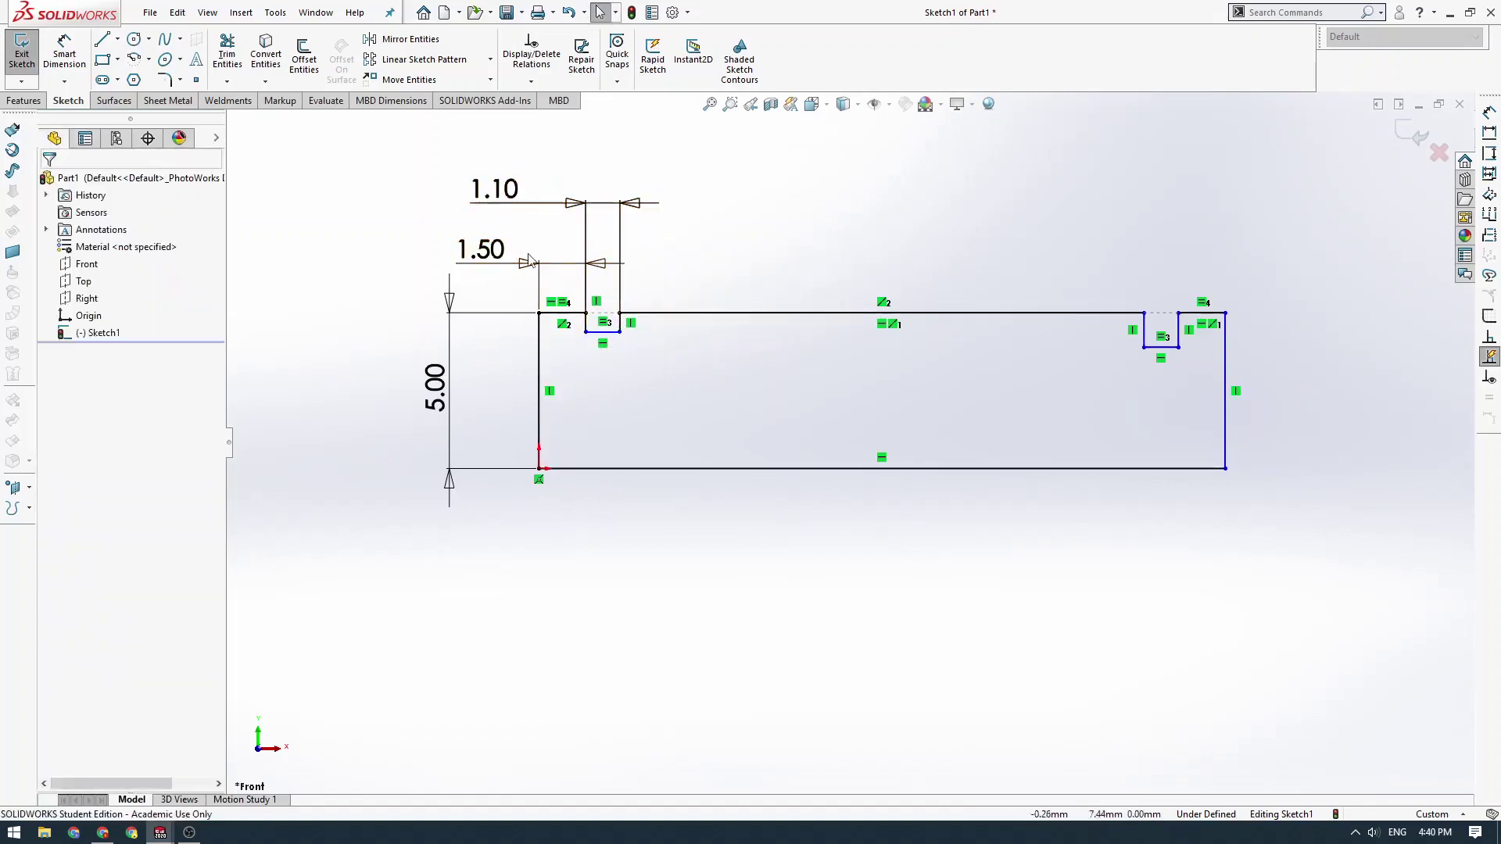
{"action": "middle_click_drag", "start_coordinate": [689, 362], "coordinate": [676, 365], "text": "ctrl"}
{"action": "key", "text": "Escape"}
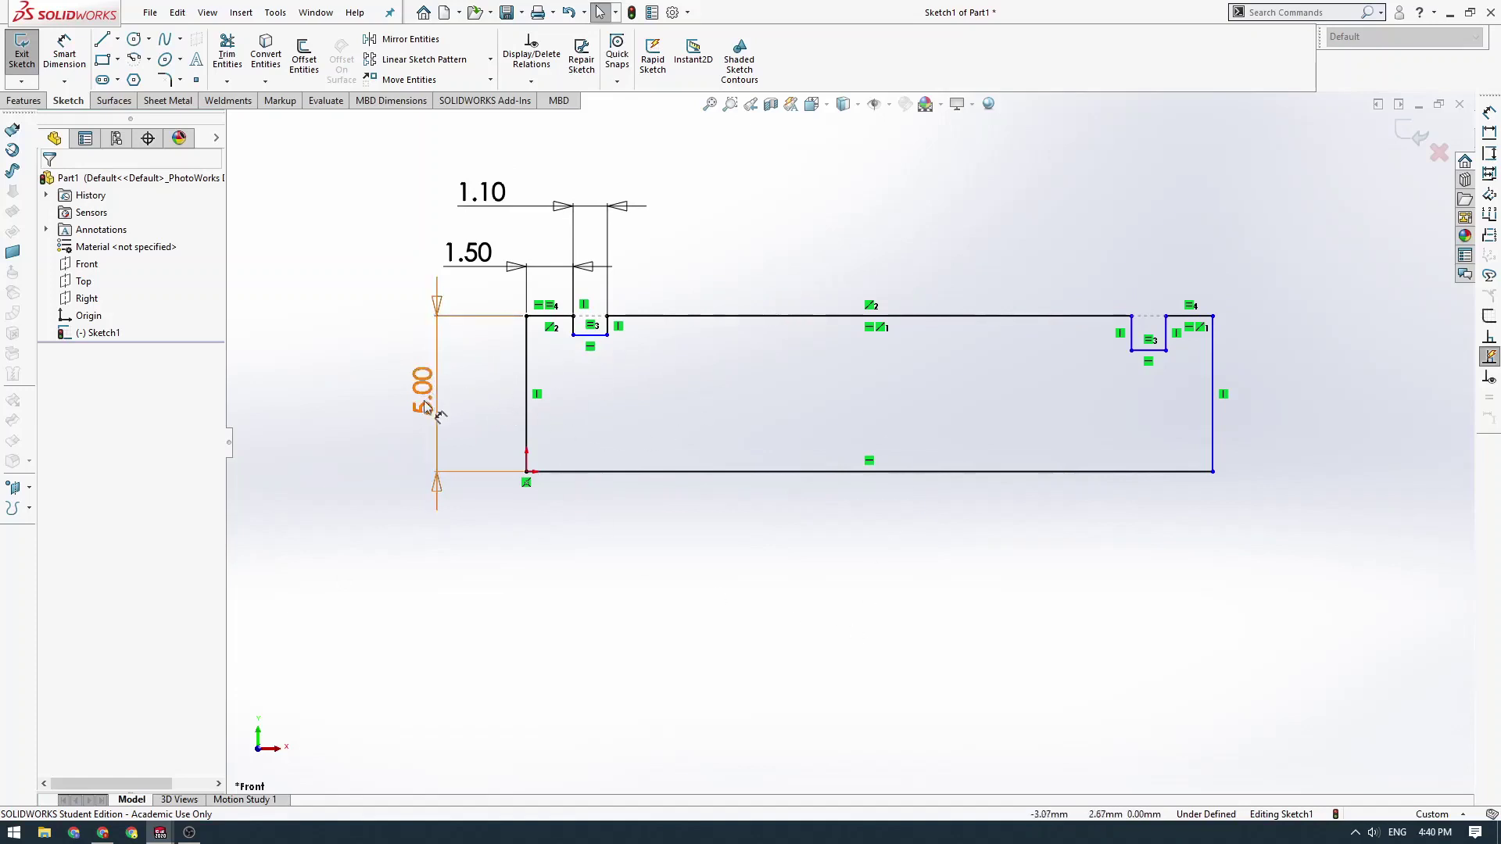
{"action": "left_click_drag", "start_coordinate": [435, 402], "coordinate": [473, 401]}
{"action": "left_click", "coordinate": [393, 388]}
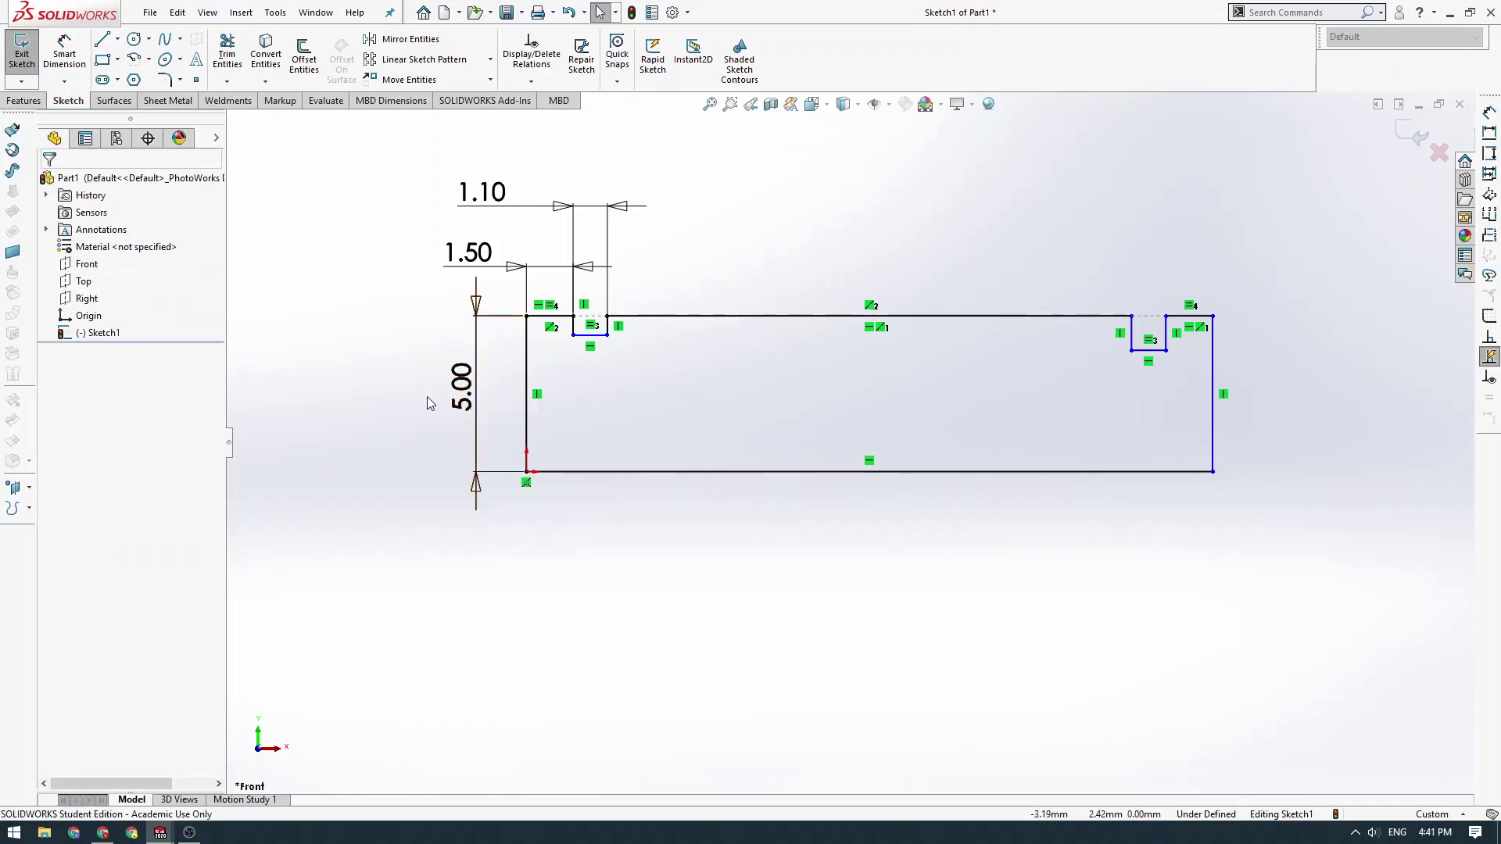
- Switch to the web browser and examine the diameters and thicknesses in the United Fasteners External Circlip product list
{"action": "left_click", "coordinate": [102, 832]}
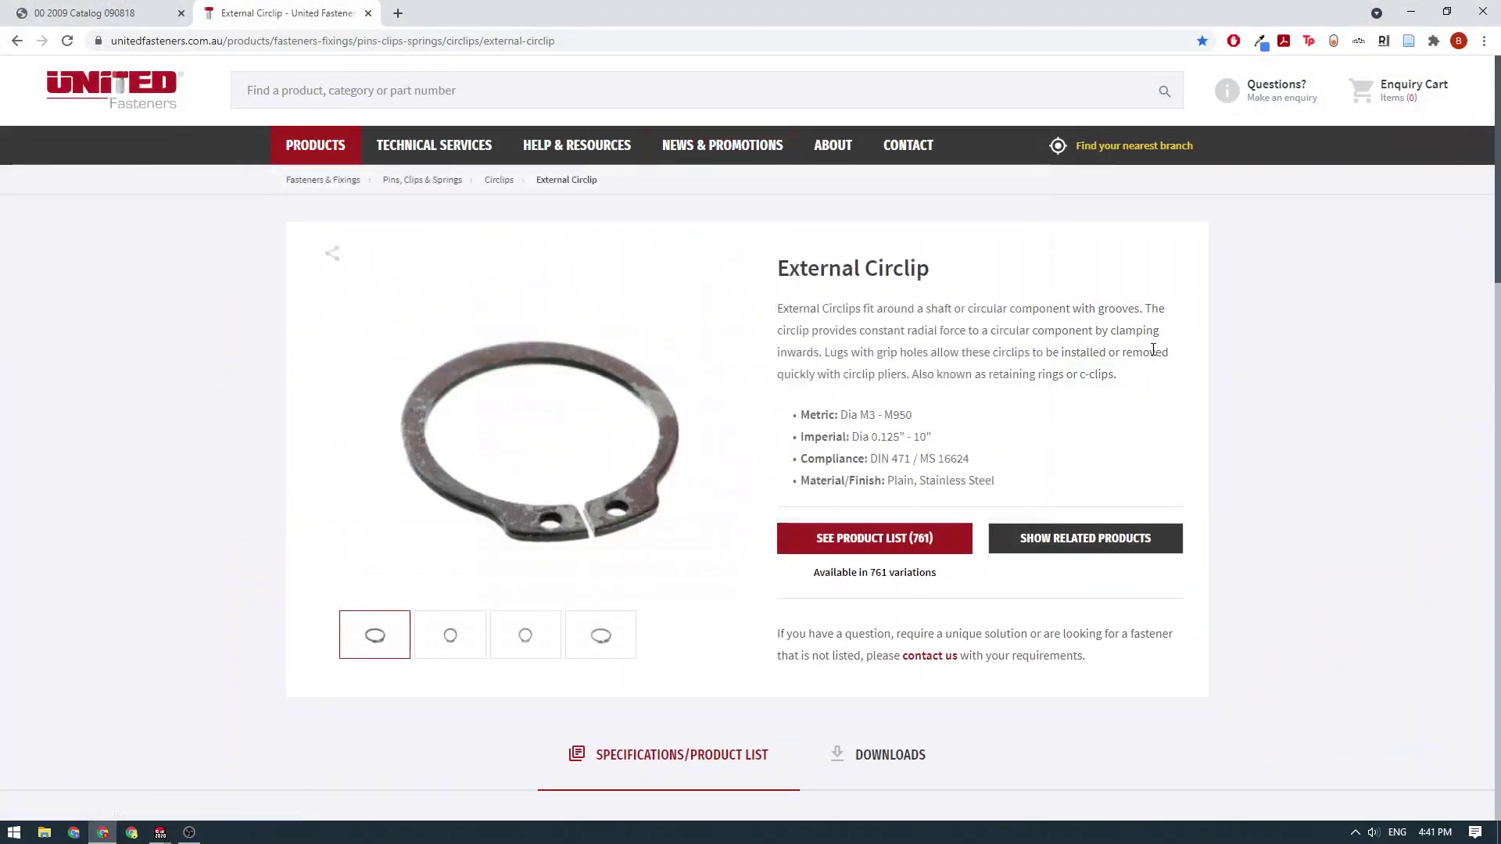
{"action": "left_click_drag", "start_coordinate": [1150, 354], "coordinate": [929, 307]}
{"action": "left_click", "coordinate": [928, 307]}
{"action": "left_click_drag", "start_coordinate": [809, 271], "coordinate": [916, 269]}
{"action": "left_click", "coordinate": [906, 270]}
{"action": "left_click", "coordinate": [909, 271]}
{"action": "scroll", "coordinate": [941, 322], "scroll_direction": "down", "scroll_amount": 5}
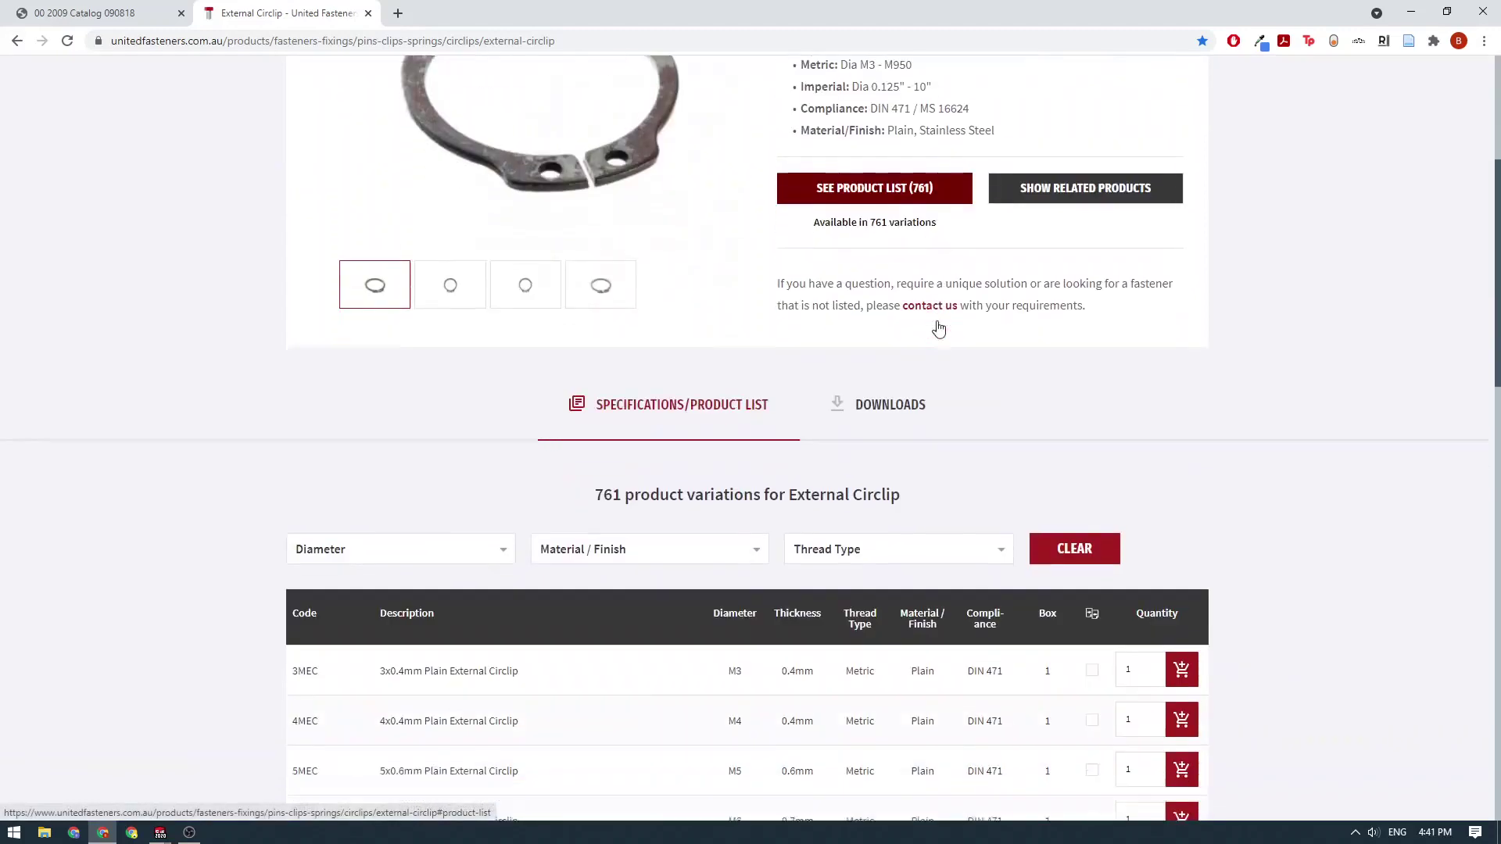
{"action": "scroll", "coordinate": [938, 329], "scroll_direction": "down", "scroll_amount": 3}
{"action": "scroll", "coordinate": [638, 368], "scroll_direction": "down", "scroll_amount": 3}
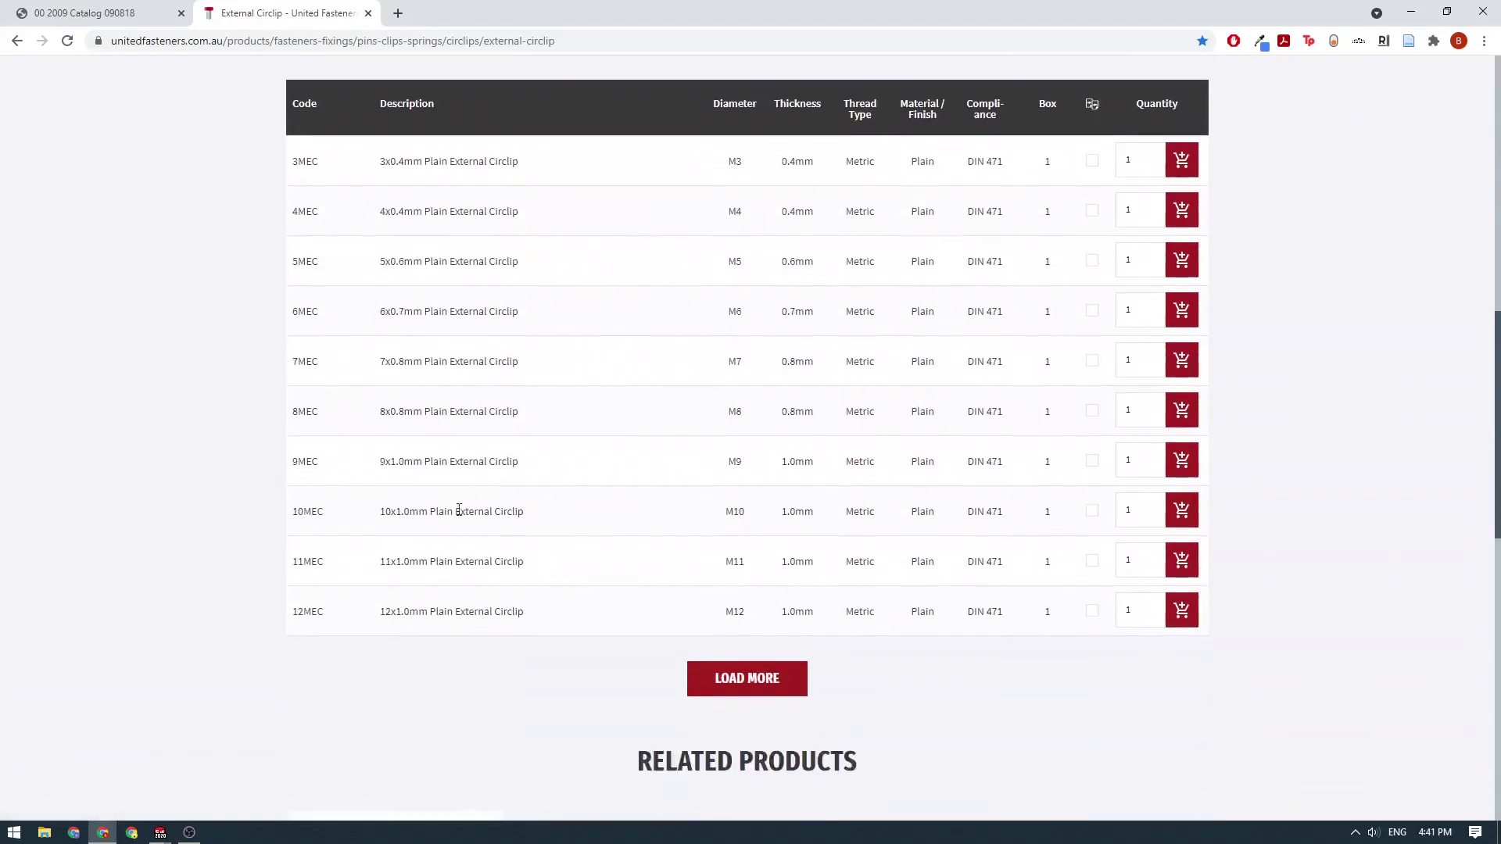
{"action": "scroll", "coordinate": [856, 515], "scroll_direction": "up", "scroll_amount": 1}
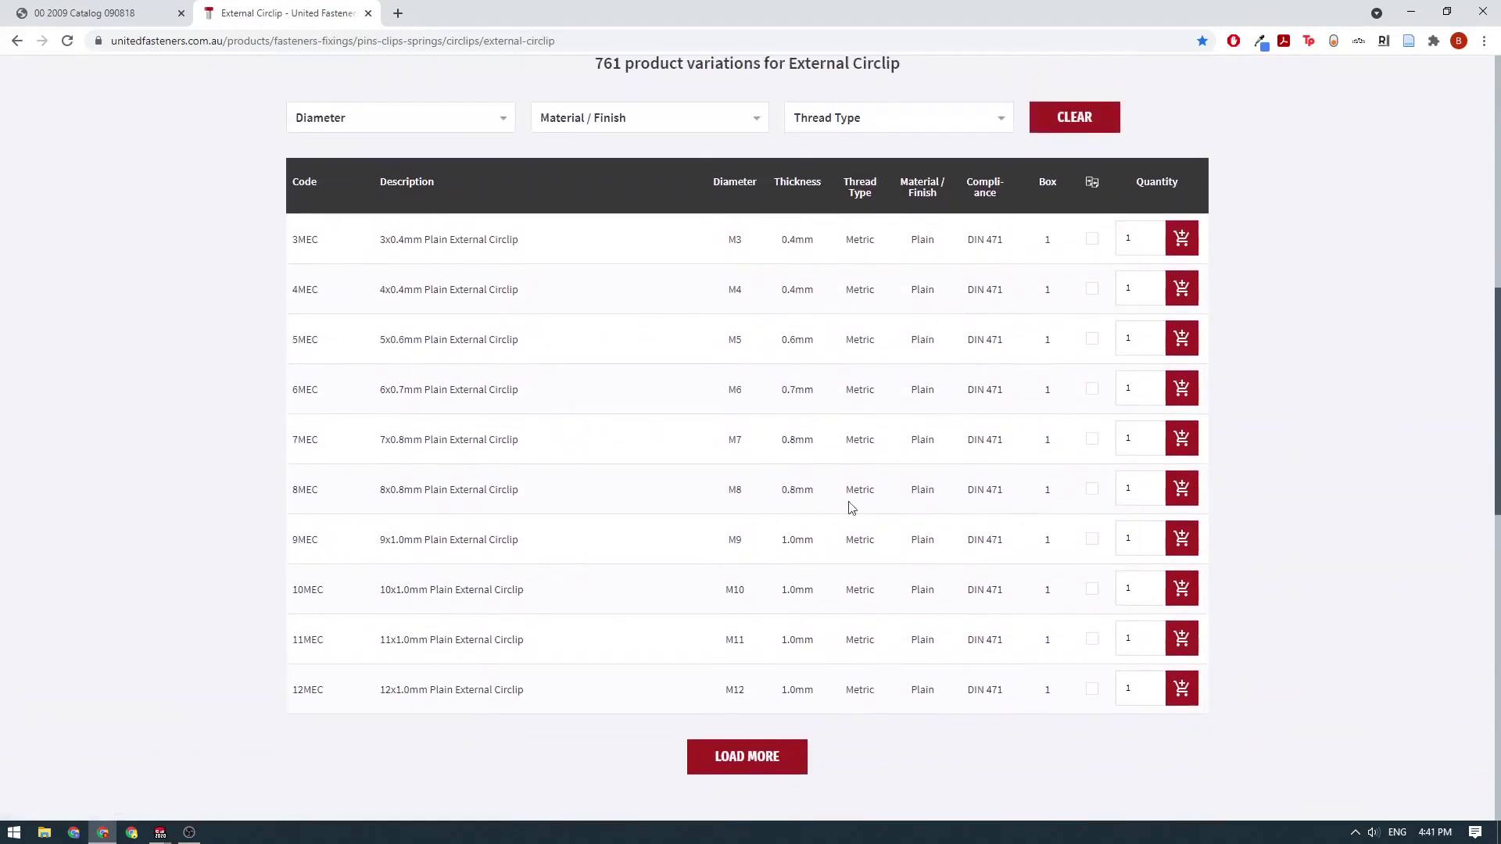
- Switch to the UpperLink assembly in SOLIDWORKS and isolate the pivot pin together with the circlip on its near end
{"action": "left_click_drag", "start_coordinate": [395, 594], "coordinate": [428, 592]}
{"action": "left_click", "coordinate": [429, 593]}
{"action": "mouse_move", "coordinate": [160, 833]}
{"action": "left_click", "coordinate": [226, 782]}
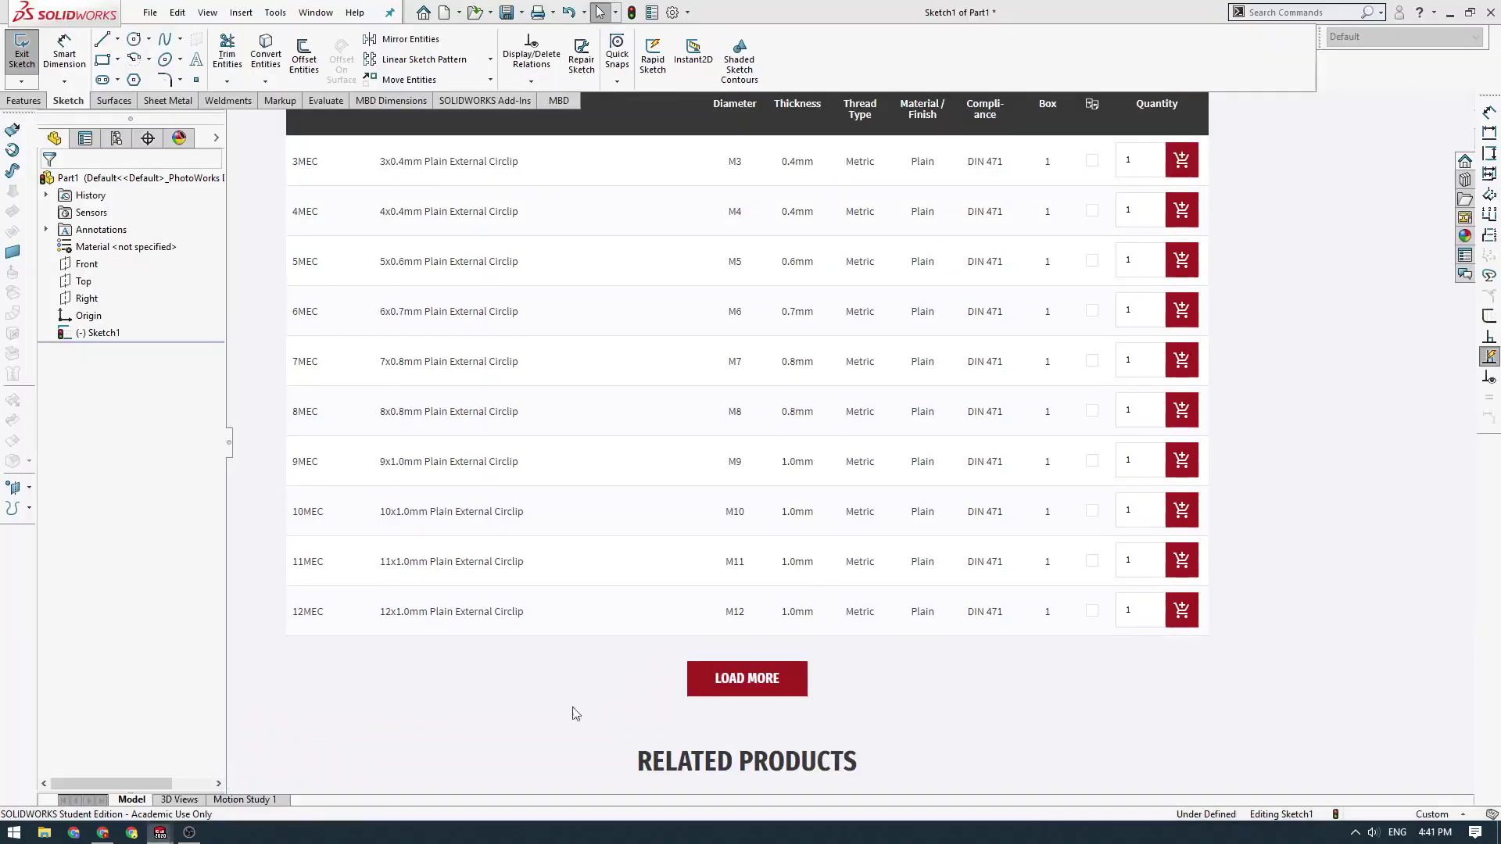
{"action": "scroll", "coordinate": [665, 641], "scroll_direction": "down", "scroll_amount": 5}
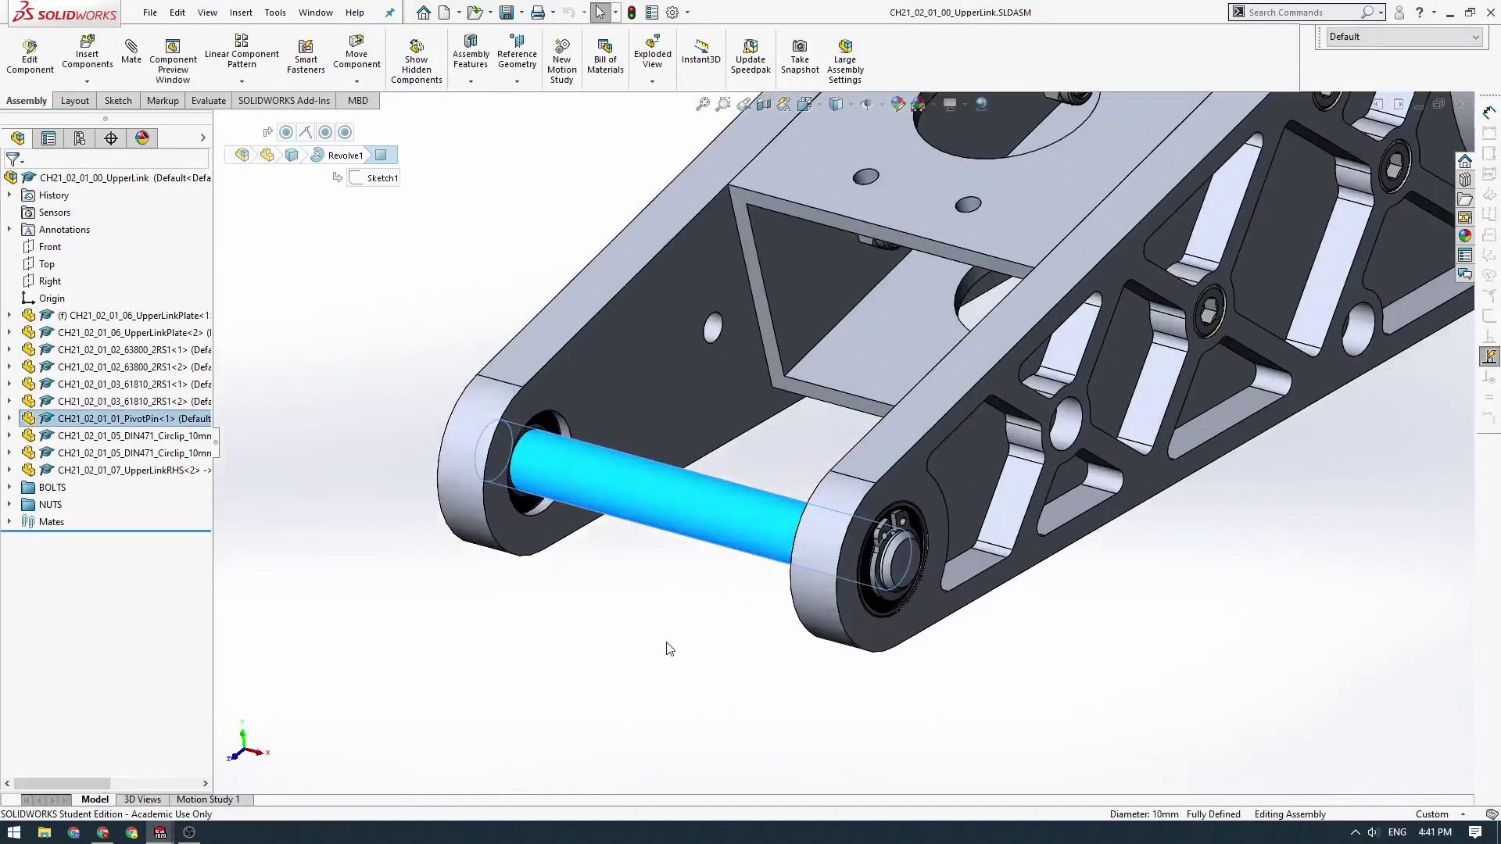
{"action": "left_click", "coordinate": [753, 522]}
{"action": "scroll", "coordinate": [894, 532], "scroll_direction": "down", "scroll_amount": 5}
{"action": "left_click", "coordinate": [909, 455], "text": "ctrl"}
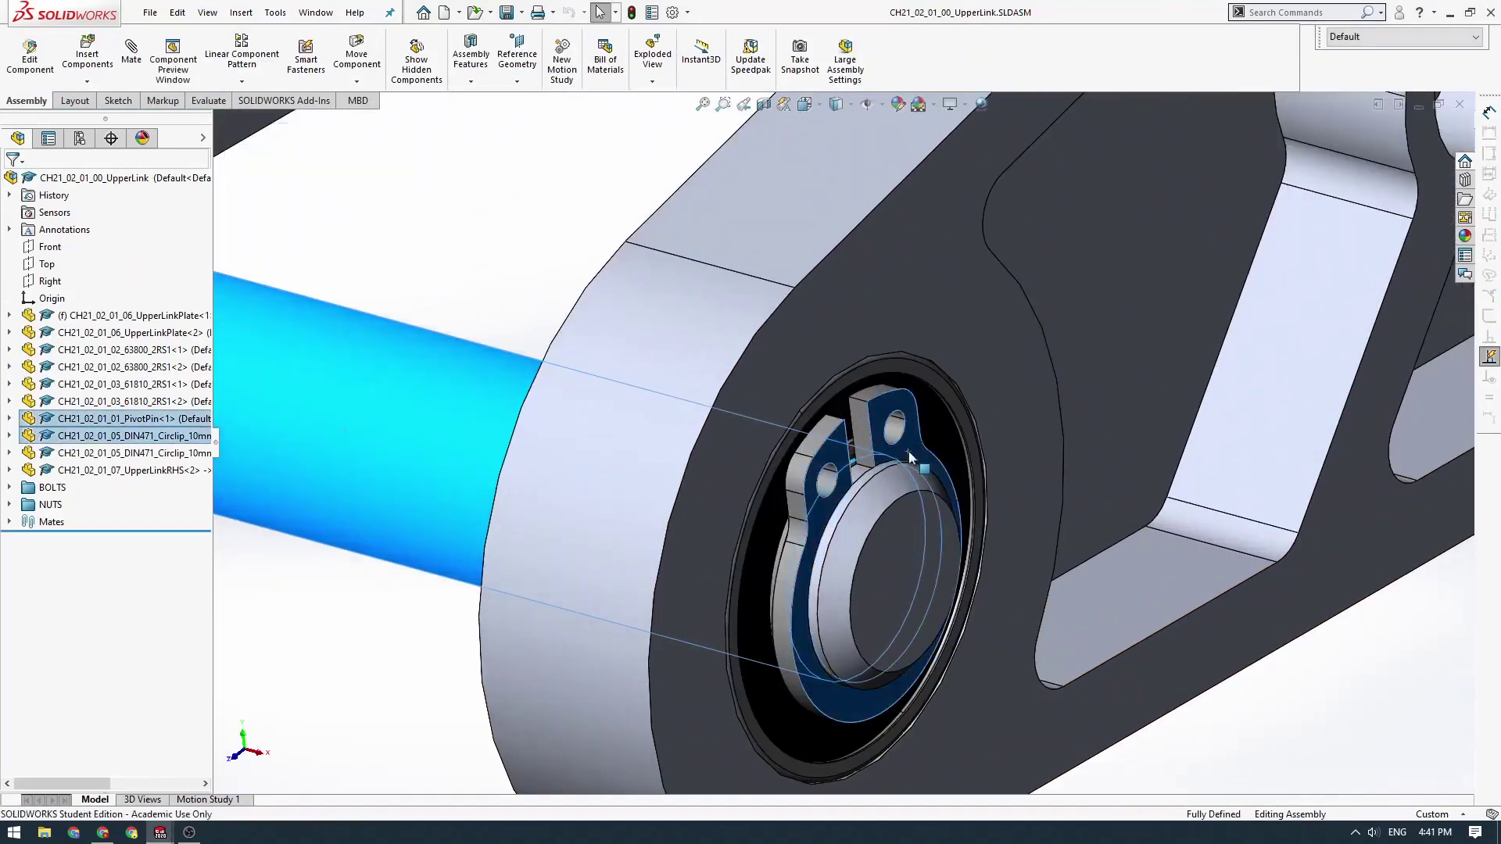
{"action": "right_click", "coordinate": [909, 455]}
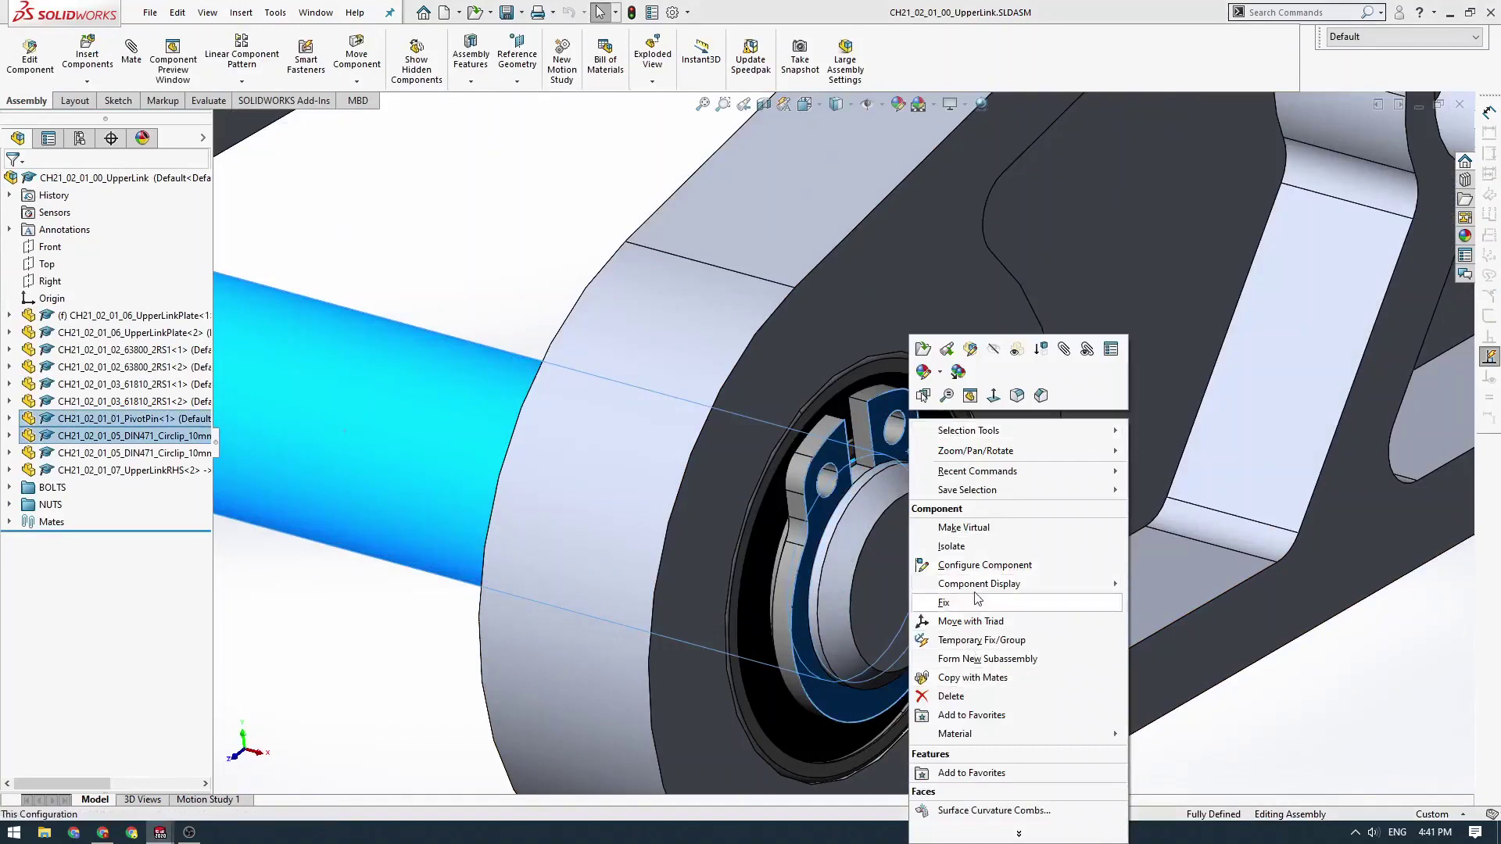
{"action": "left_click", "coordinate": [956, 547]}
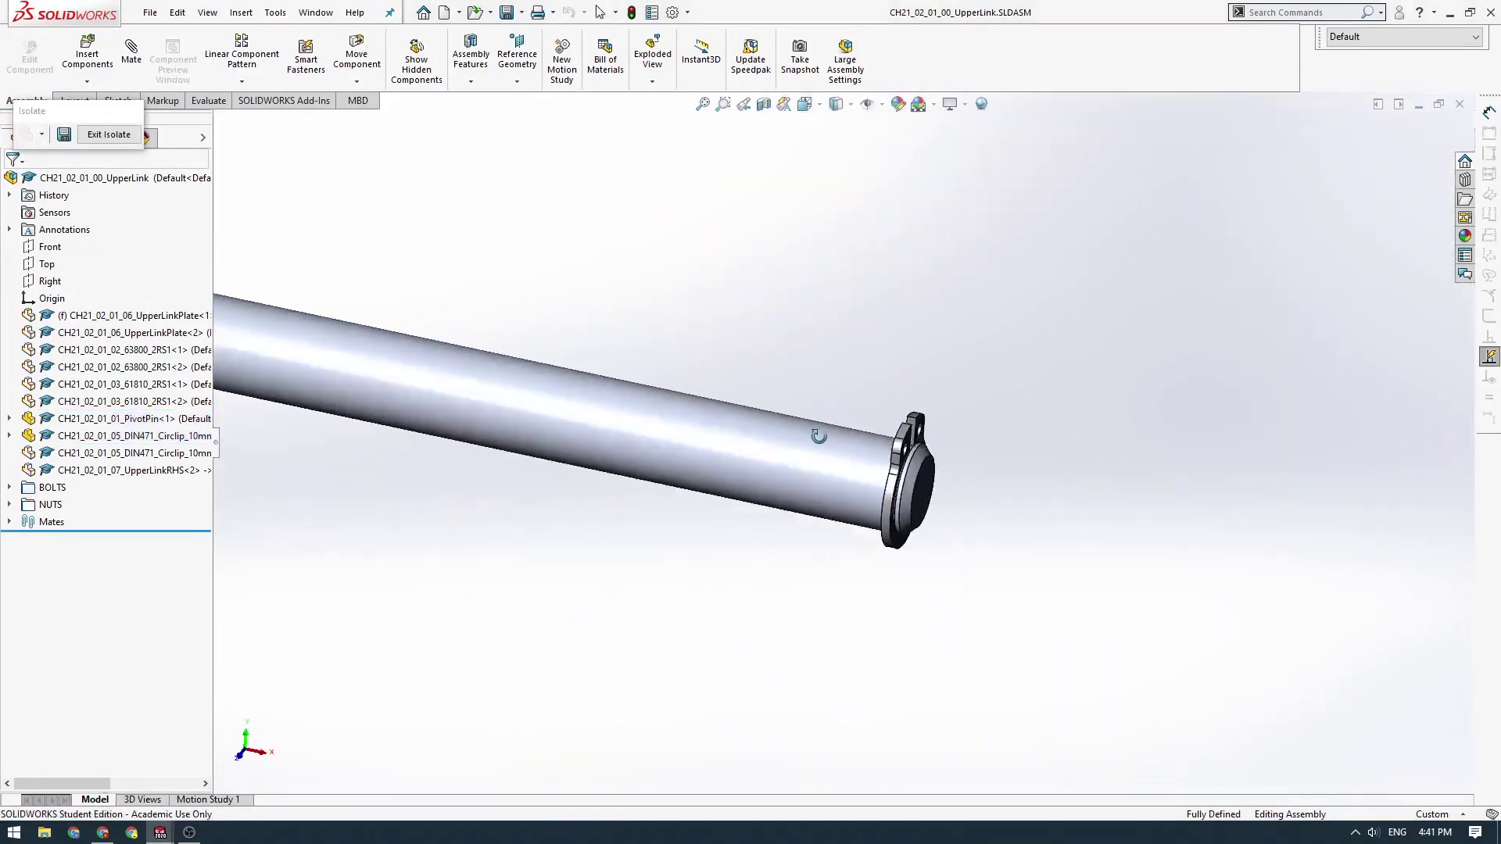
- Measure the diameter of the isolated pivot pin's cylindrical face
{"action": "middle_click_drag", "start_coordinate": [822, 436], "coordinate": [619, 569]}
{"action": "left_click", "coordinate": [209, 100]}
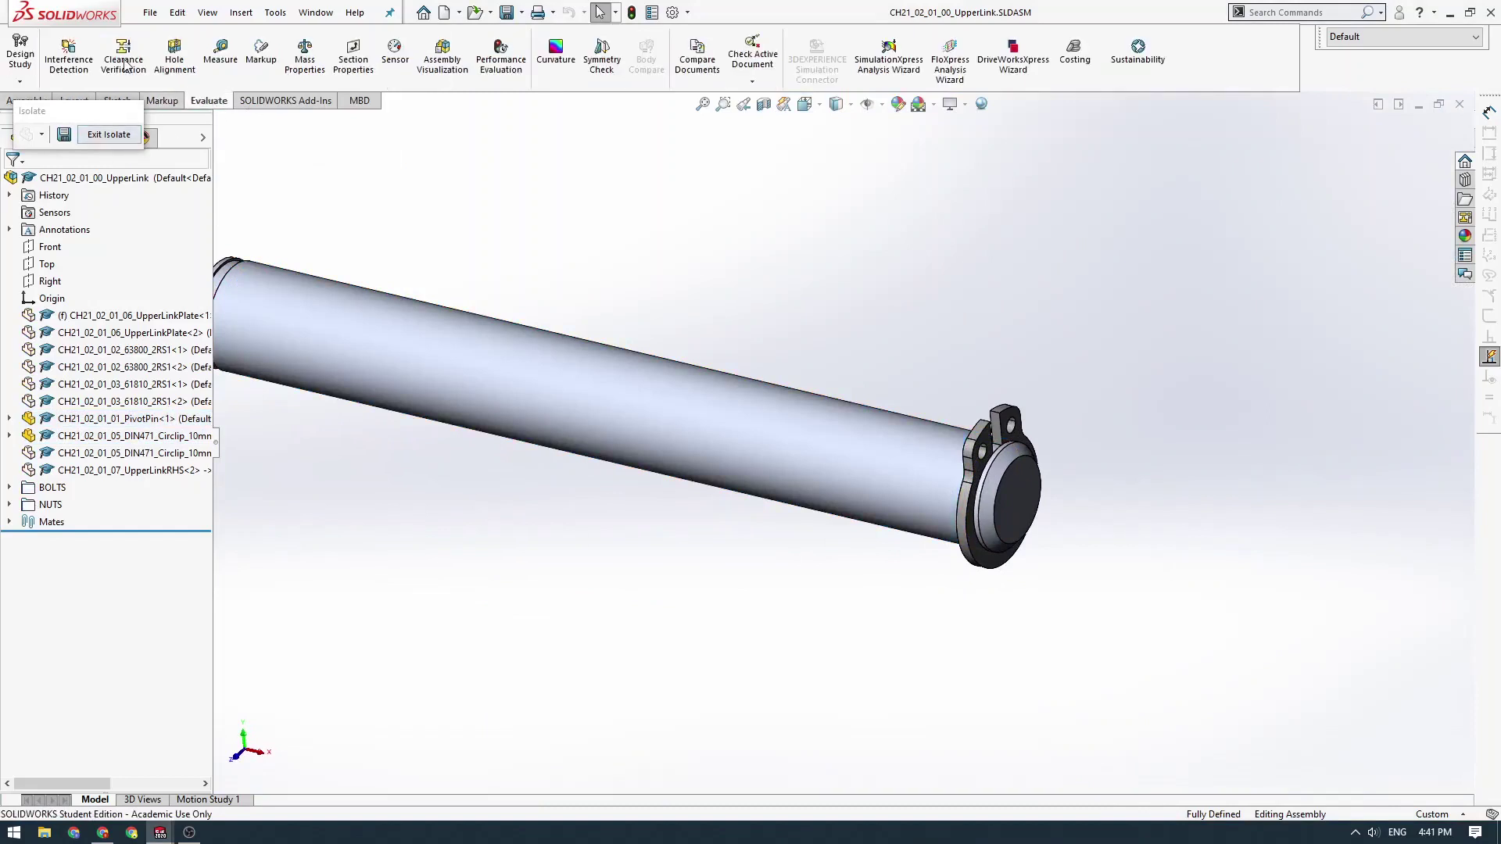
{"action": "left_click", "coordinate": [222, 55]}
{"action": "left_click", "coordinate": [658, 441]}
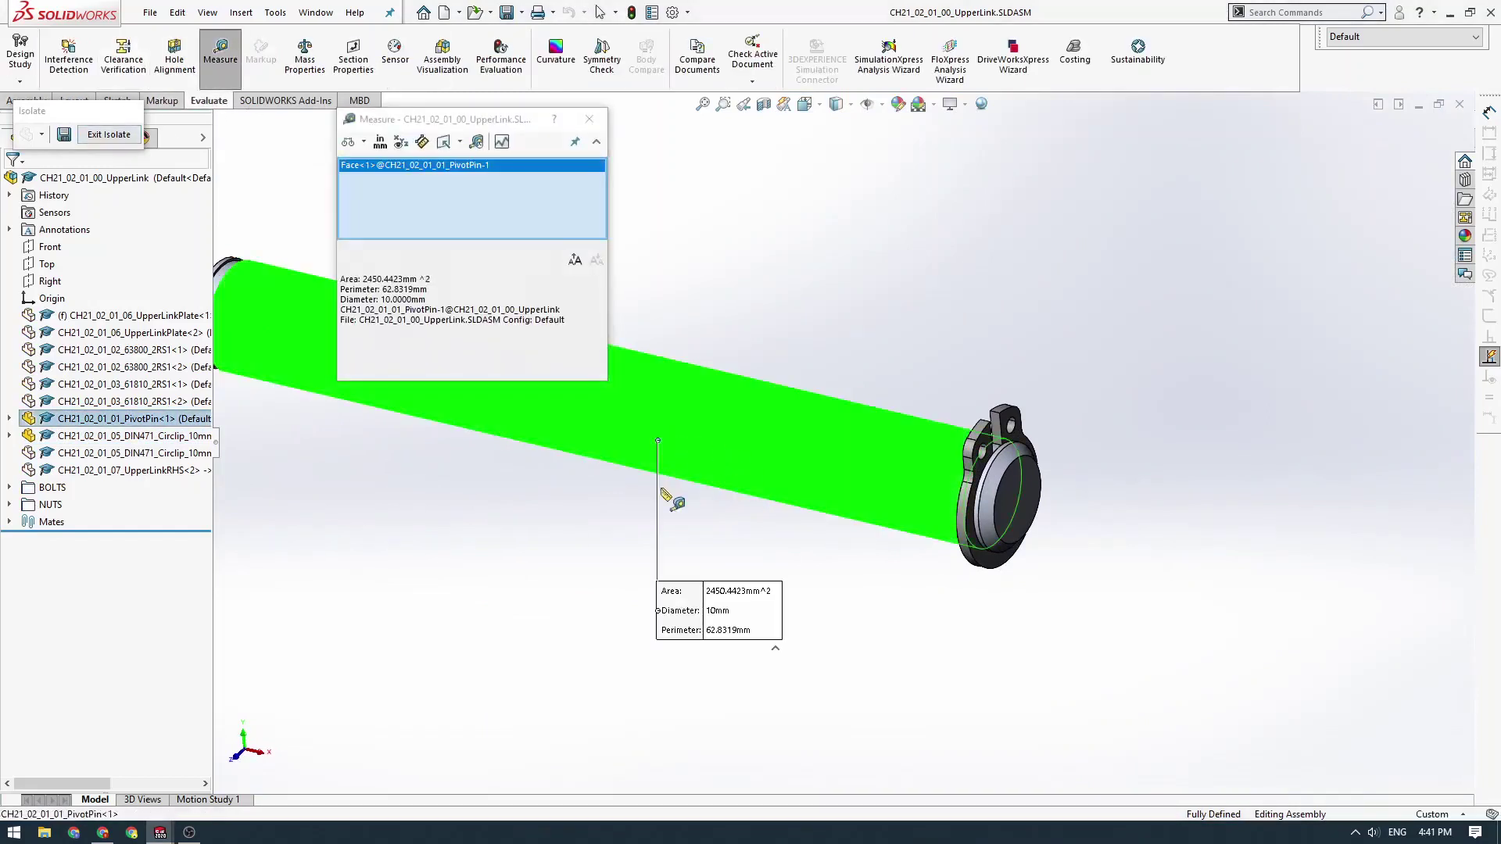
{"action": "left_click", "coordinate": [590, 118]}
{"action": "scroll", "coordinate": [813, 359], "scroll_direction": "up", "scroll_amount": 2}
{"action": "scroll", "coordinate": [961, 508], "scroll_direction": "down", "scroll_amount": 1}
{"action": "middle_click_drag", "start_coordinate": [798, 448], "coordinate": [827, 440], "text": "ctrl"}
- Switch to the web browser and check the description and compliance standard of the 10MEC circlip in the product list
{"action": "key", "text": "alt+Tab"}
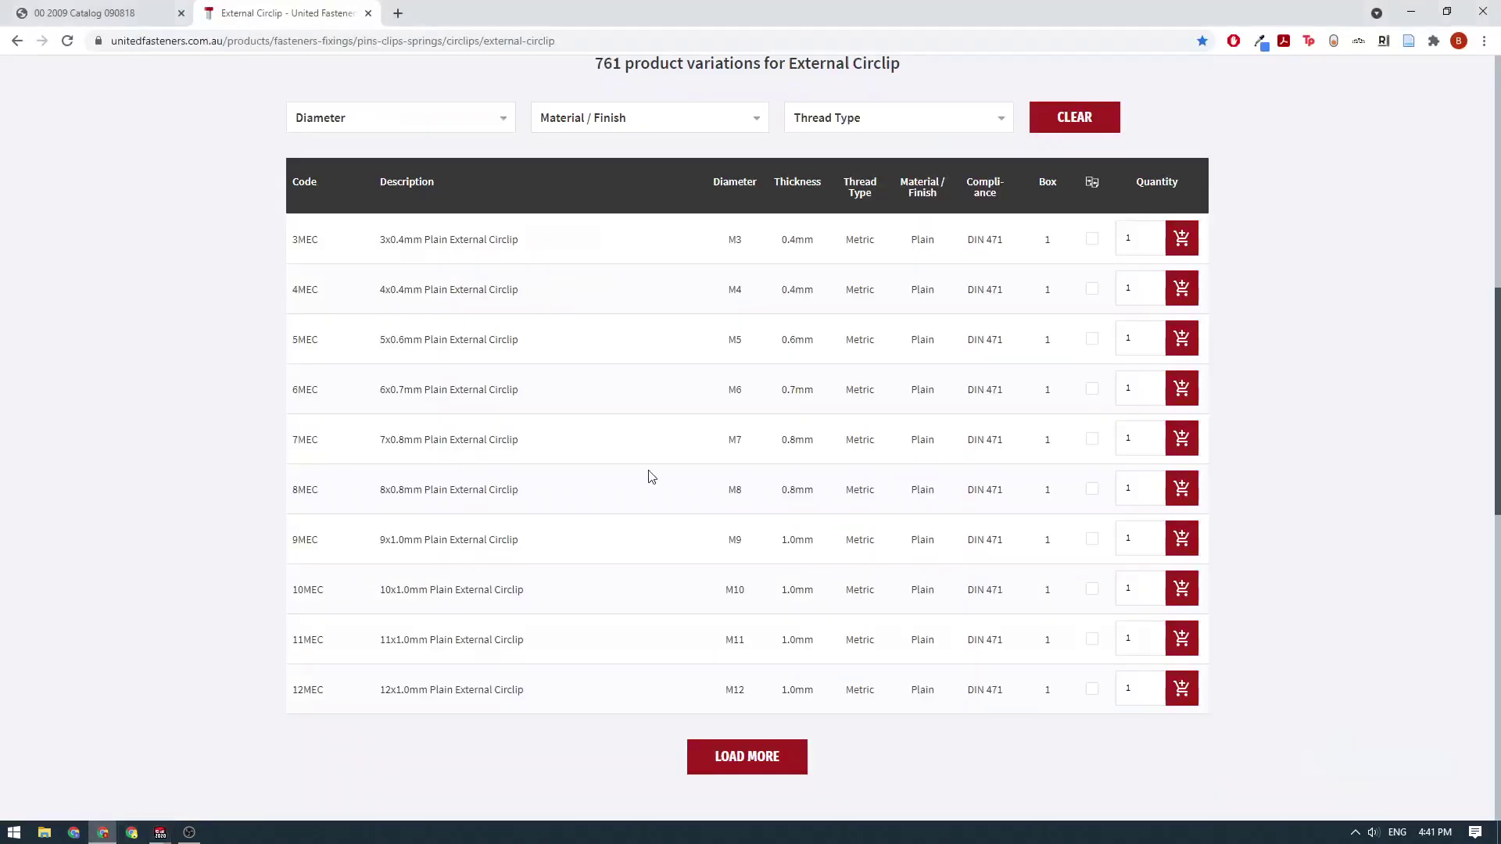
{"action": "left_click_drag", "start_coordinate": [383, 591], "coordinate": [528, 599]}
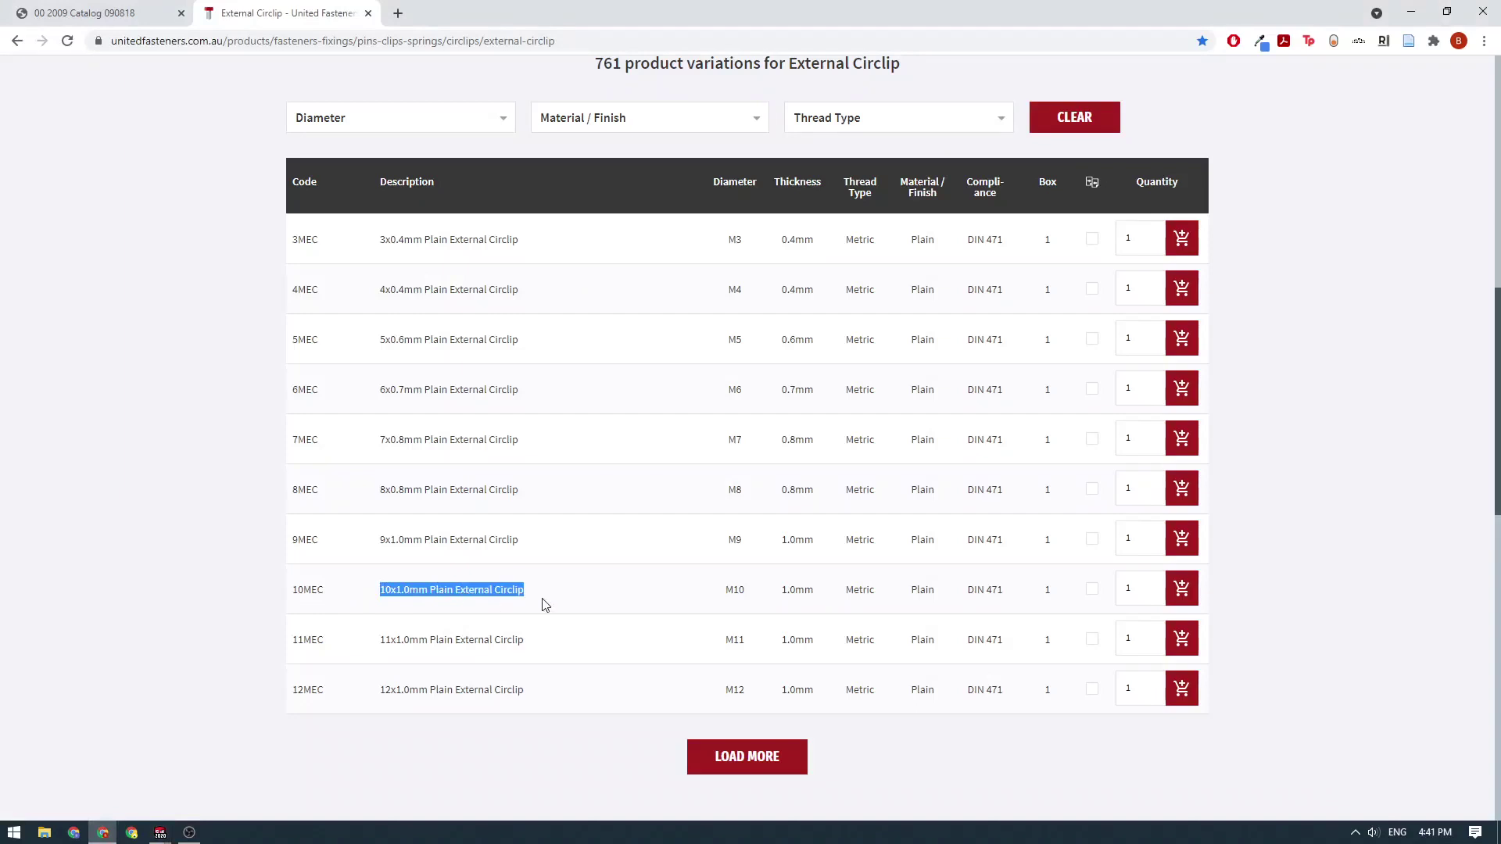
{"action": "left_click", "coordinate": [781, 616]}
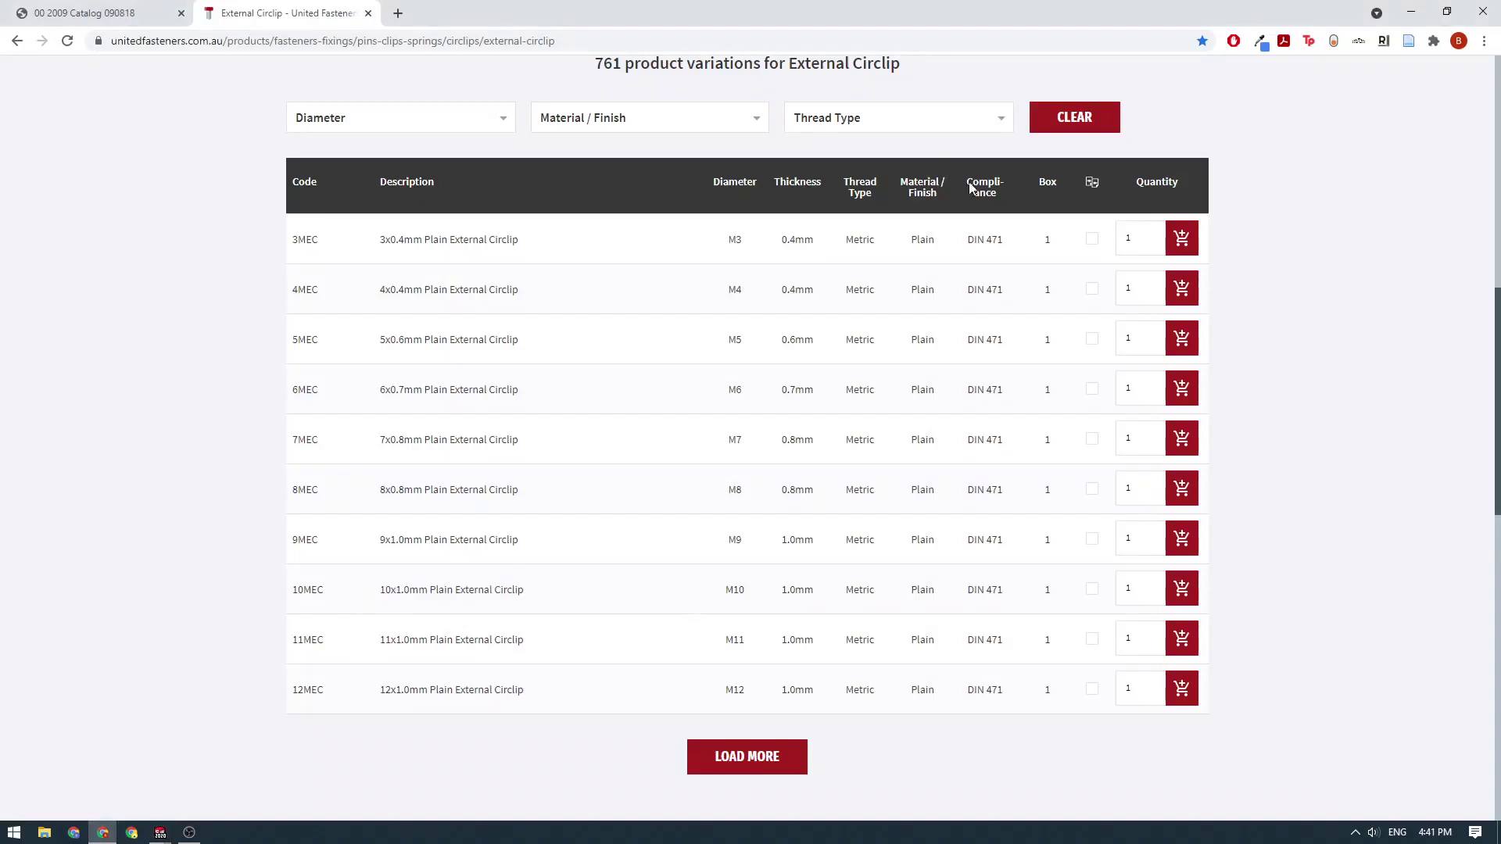
{"action": "mouse_move", "coordinate": [968, 591]}
{"action": "left_mouse_down"}
{"action": "mouse_move", "coordinate": [1008, 596]}
{"action": "mouse_move", "coordinate": [967, 592]}
{"action": "left_mouse_up"}
{"action": "left_click", "coordinate": [987, 592]}
{"action": "left_click_drag", "start_coordinate": [968, 589], "coordinate": [1000, 594]}
{"action": "left_click", "coordinate": [1007, 599]}
- Open the DIN 471 external retaining rings catalogue and examine its title, dimension diagram and table headings
{"action": "left_click", "coordinate": [102, 12]}
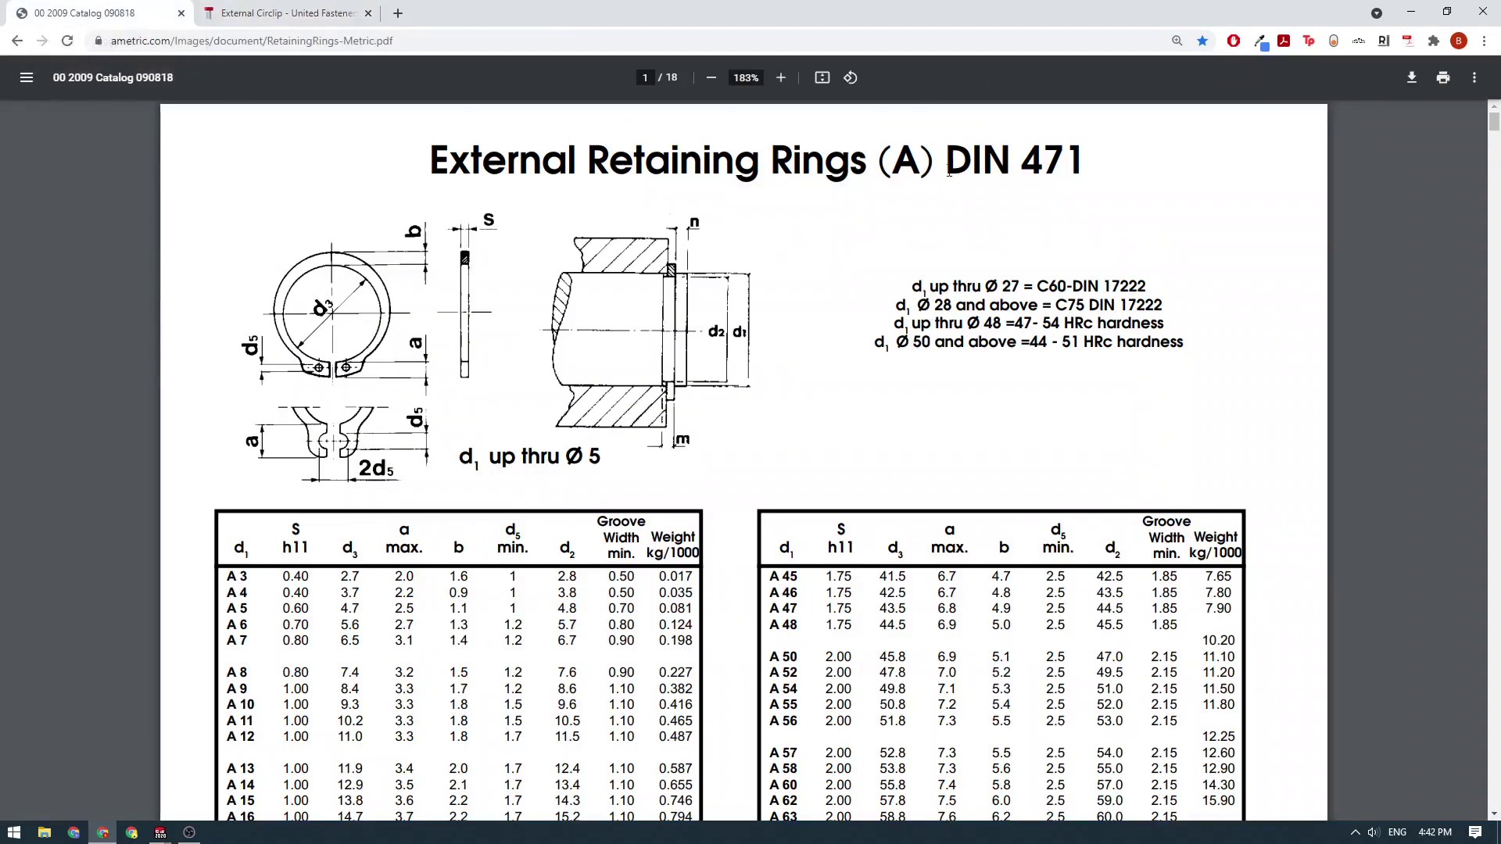
{"action": "mouse_move", "coordinate": [950, 171]}
{"action": "left_mouse_down"}
{"action": "mouse_move", "coordinate": [1060, 163]}
{"action": "mouse_move", "coordinate": [935, 160]}
{"action": "mouse_move", "coordinate": [950, 160]}
{"action": "left_mouse_up"}
{"action": "left_click", "coordinate": [1049, 163]}
{"action": "left_click", "coordinate": [950, 160]}
{"action": "left_click_drag", "start_coordinate": [423, 158], "coordinate": [824, 161]}
{"action": "left_click", "coordinate": [802, 161]}
{"action": "scroll", "coordinate": [501, 342], "scroll_direction": "down", "scroll_amount": 1}
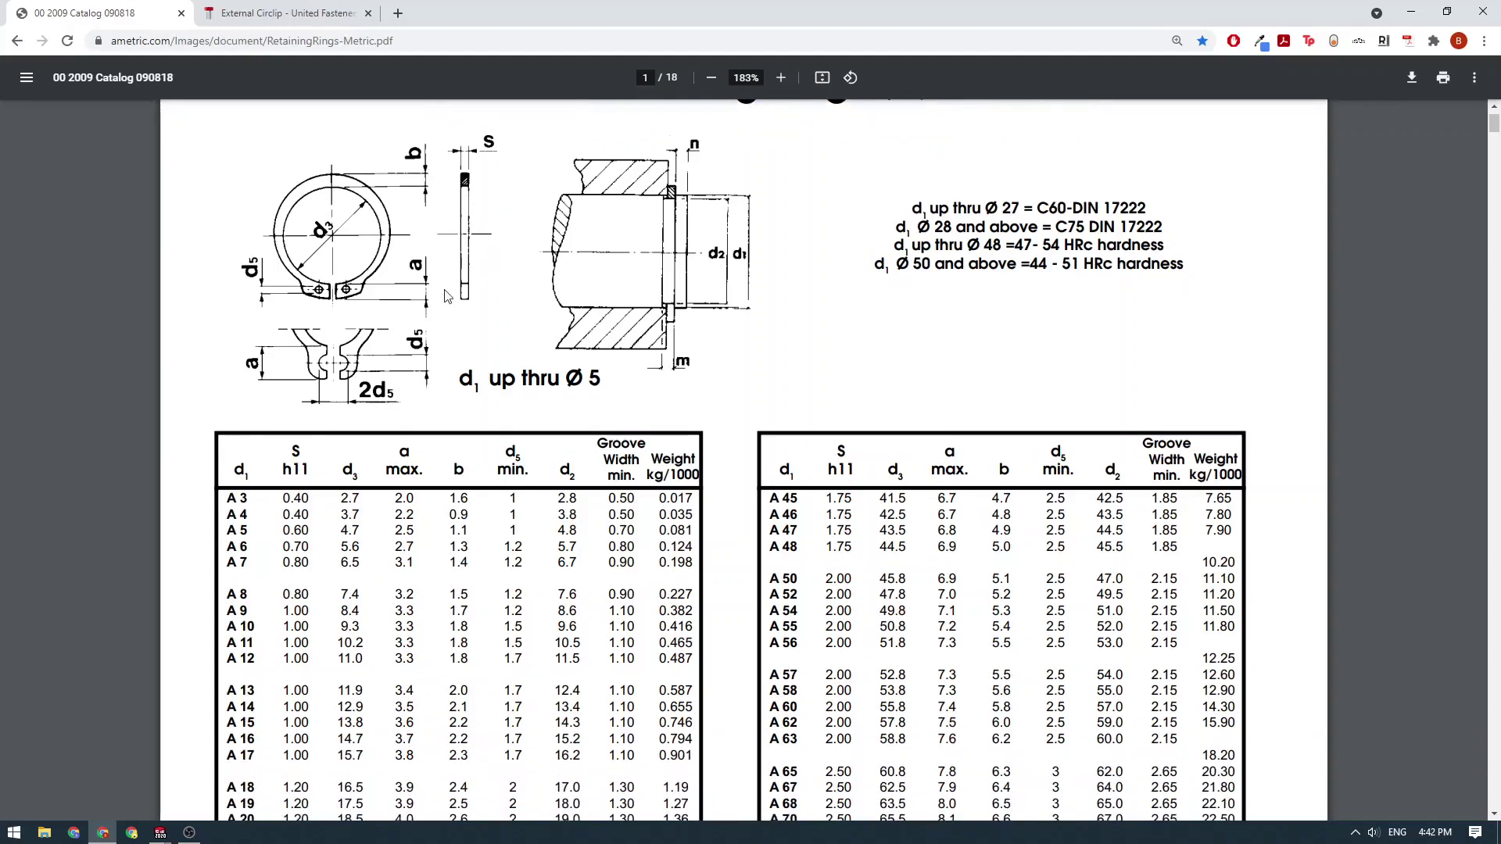
{"action": "scroll", "coordinate": [447, 296], "scroll_direction": "up", "scroll_amount": 1}
{"action": "scroll", "coordinate": [565, 311], "scroll_direction": "down", "scroll_amount": 1}
{"action": "scroll", "coordinate": [564, 311], "scroll_direction": "up", "scroll_amount": 1}
{"action": "scroll", "coordinate": [522, 347], "scroll_direction": "down", "scroll_amount": 1}
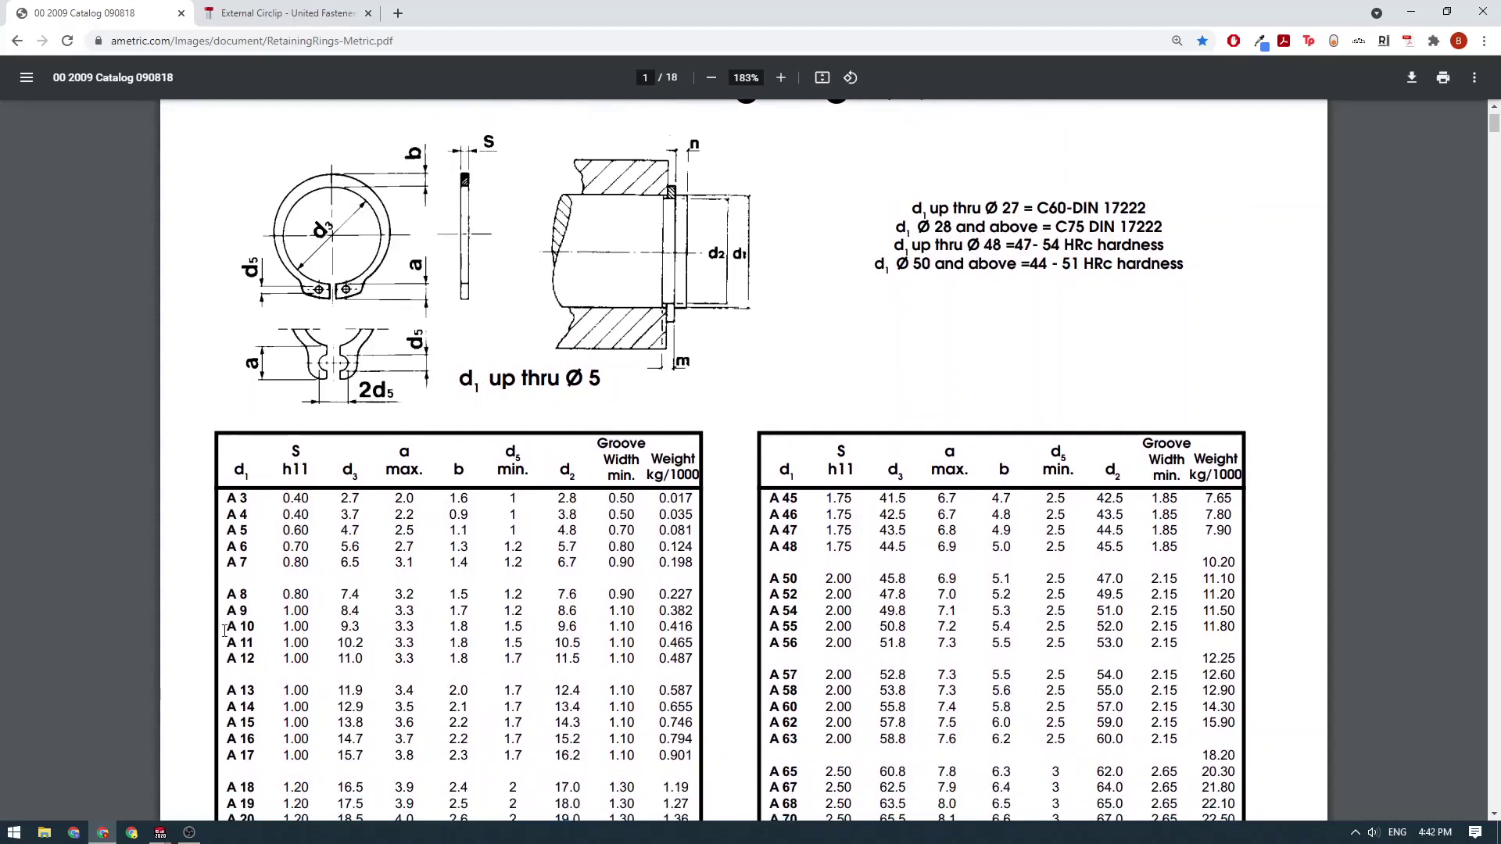
- Look up the groove diameter d2 in the A 10 row of the retaining ring table
{"action": "left_click_drag", "start_coordinate": [245, 628], "coordinate": [312, 627]}
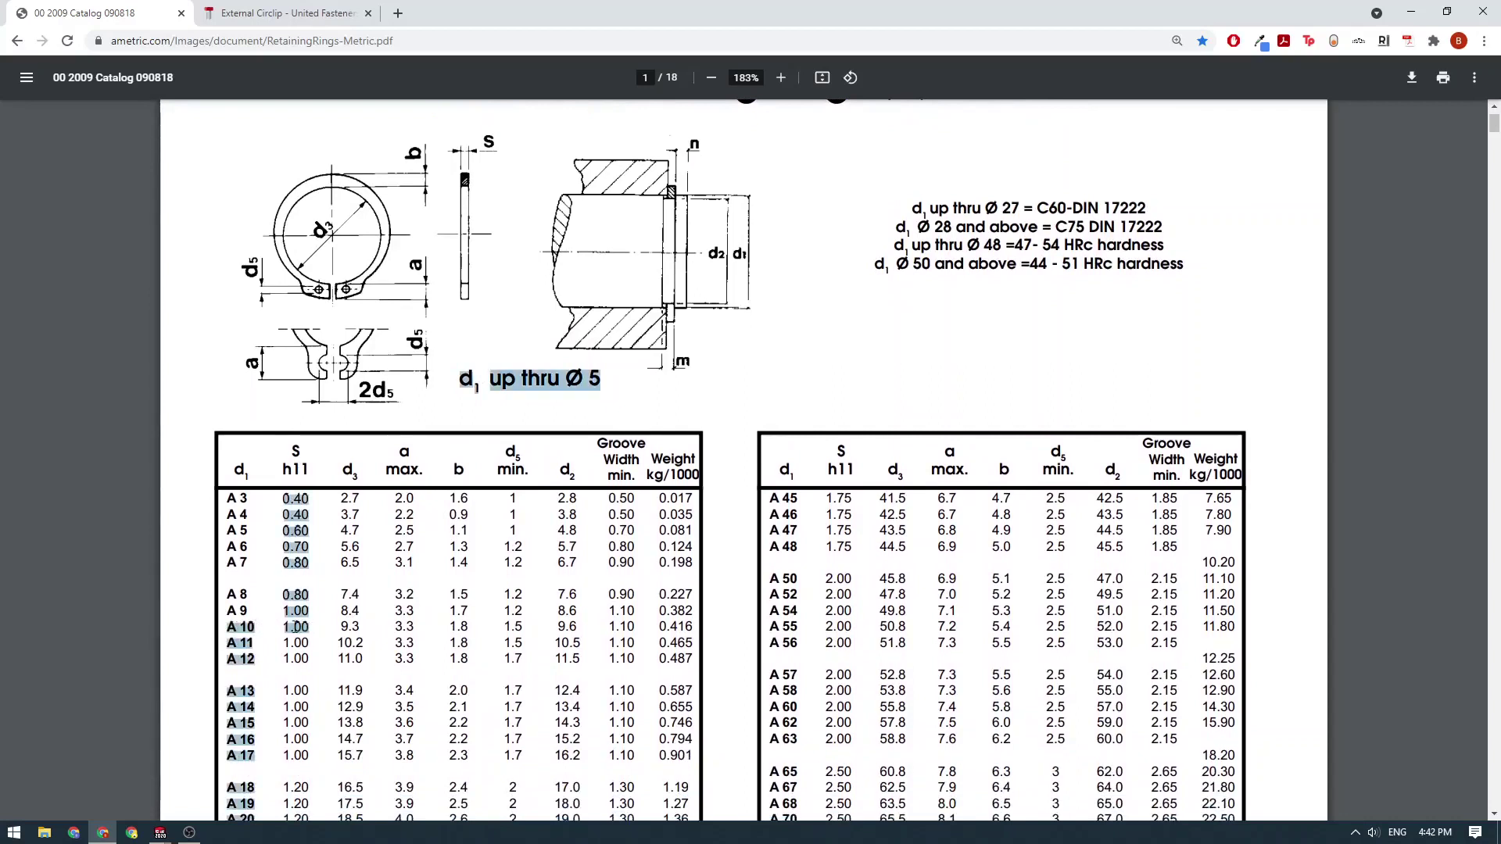
{"action": "left_click", "coordinate": [250, 628]}
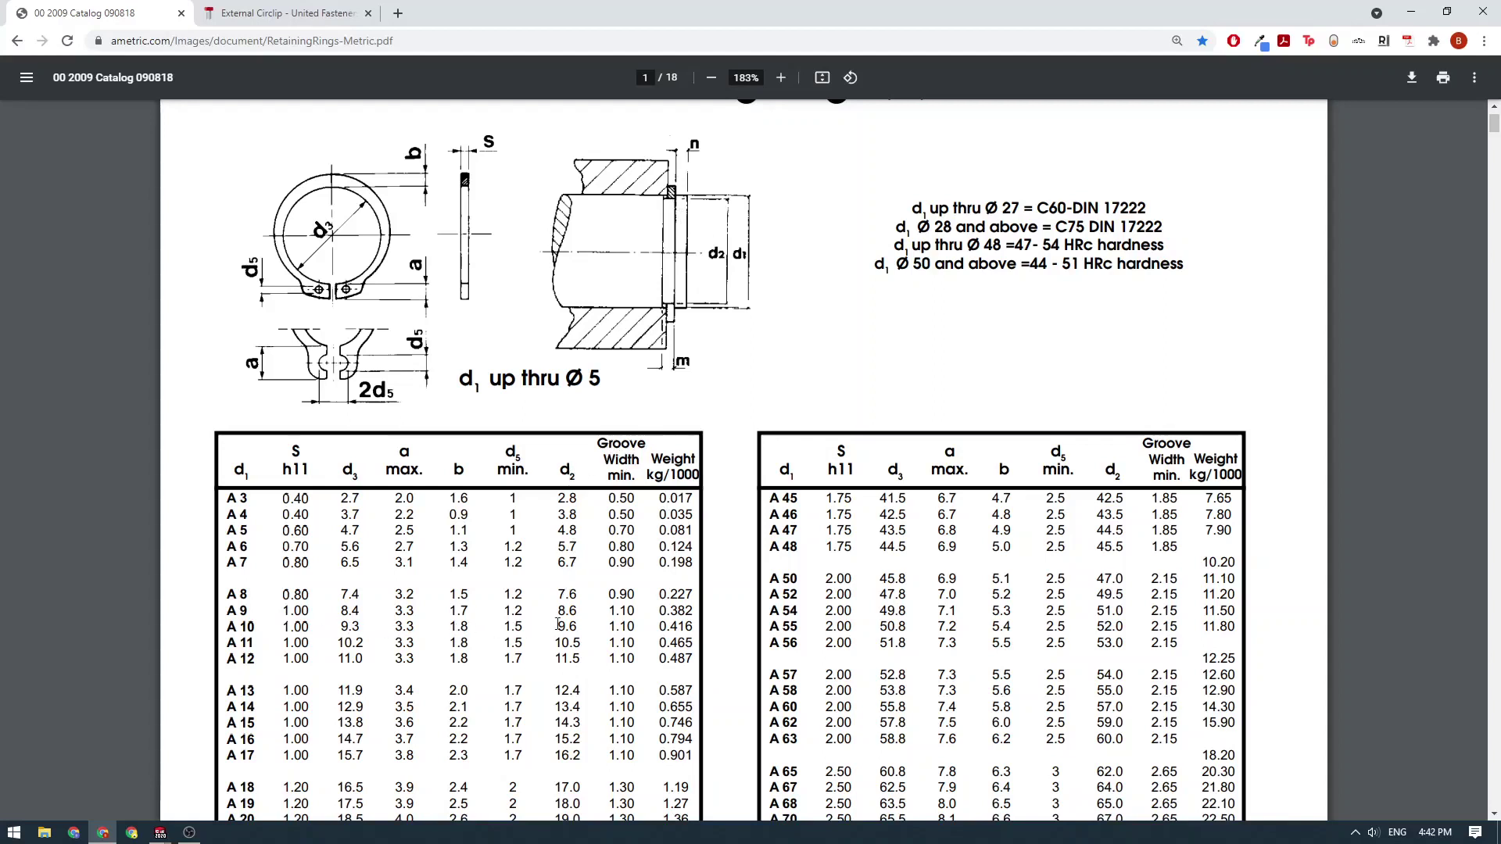
{"action": "left_click_drag", "start_coordinate": [558, 624], "coordinate": [579, 628]}
- Switch to the SOLIDWORKS part sketch and dimension the near groove's floor from the profile's bottom line as =9.6/2
{"action": "left_click", "coordinate": [160, 832]}
{"action": "left_click", "coordinate": [557, 751]}
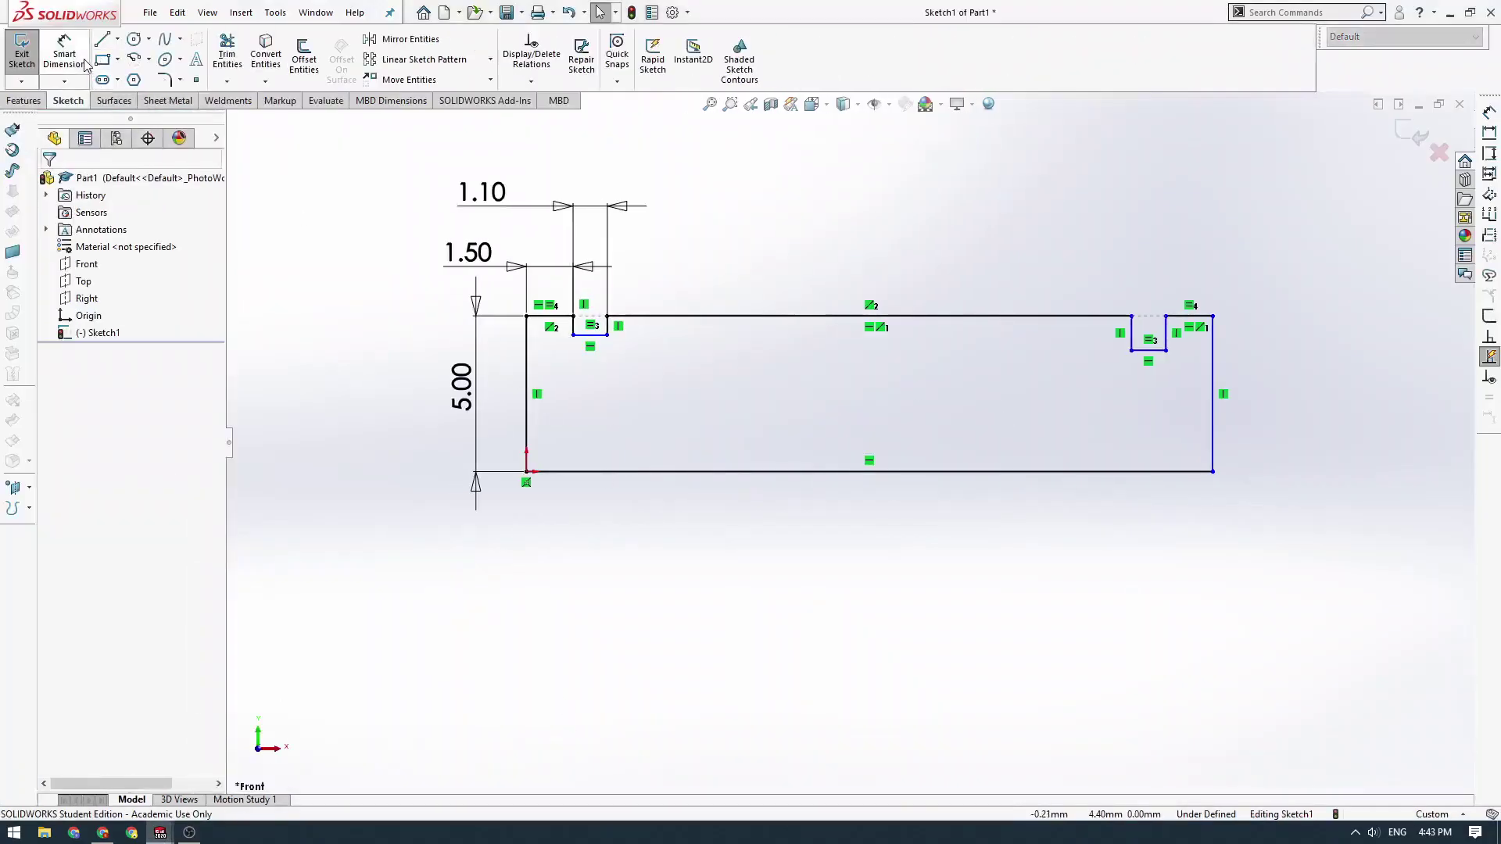
{"action": "left_click", "coordinate": [64, 53]}
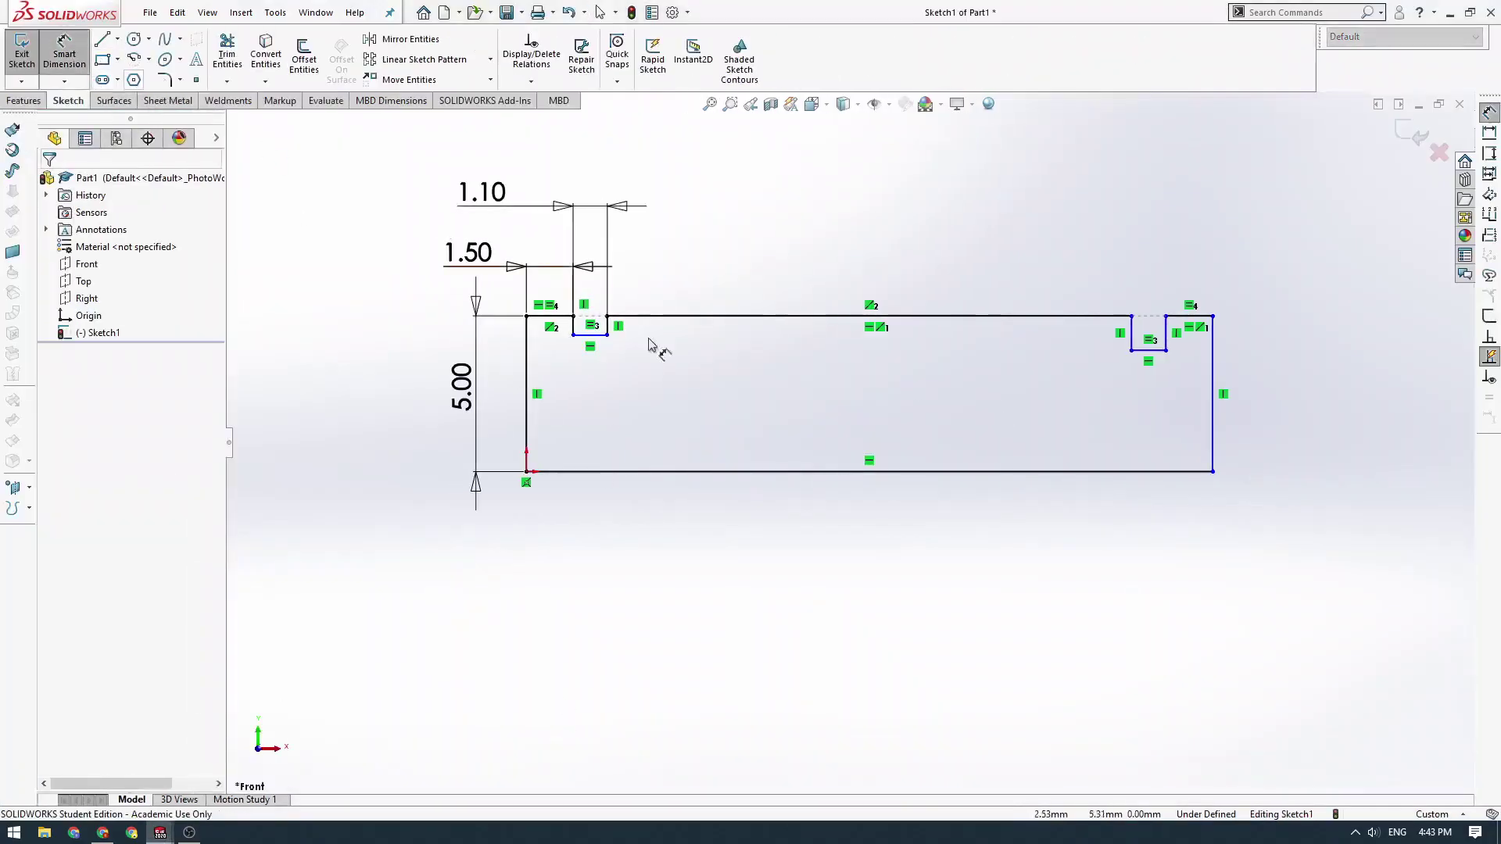
{"action": "left_click", "coordinate": [600, 335]}
{"action": "left_click", "coordinate": [612, 471]}
{"action": "left_click", "coordinate": [582, 431]}
{"action": "type", "text": "="}
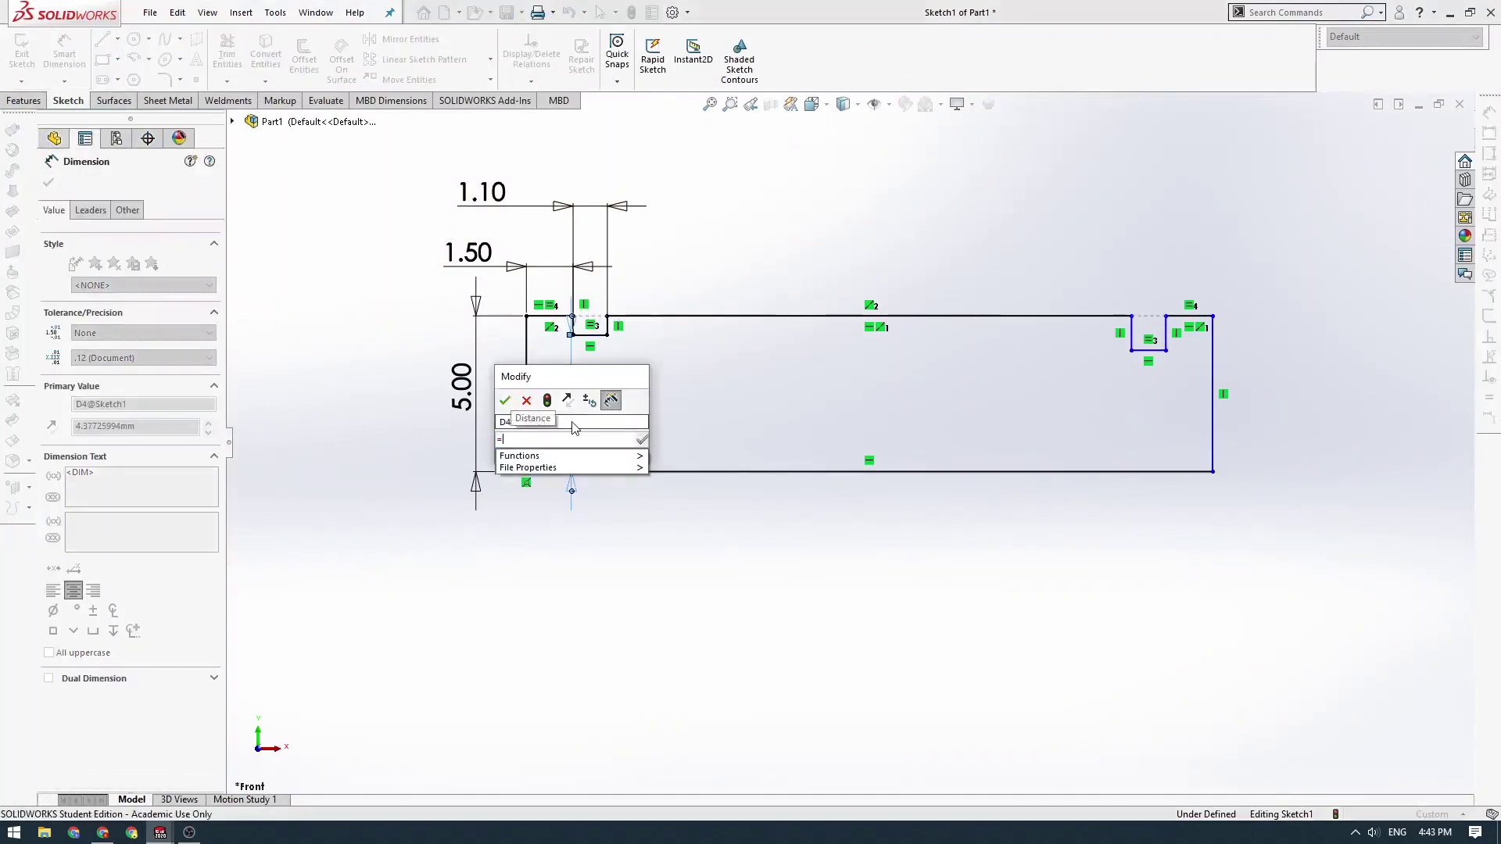
{"action": "type", "text": "9.6/2"}
{"action": "left_click", "coordinate": [506, 400]}
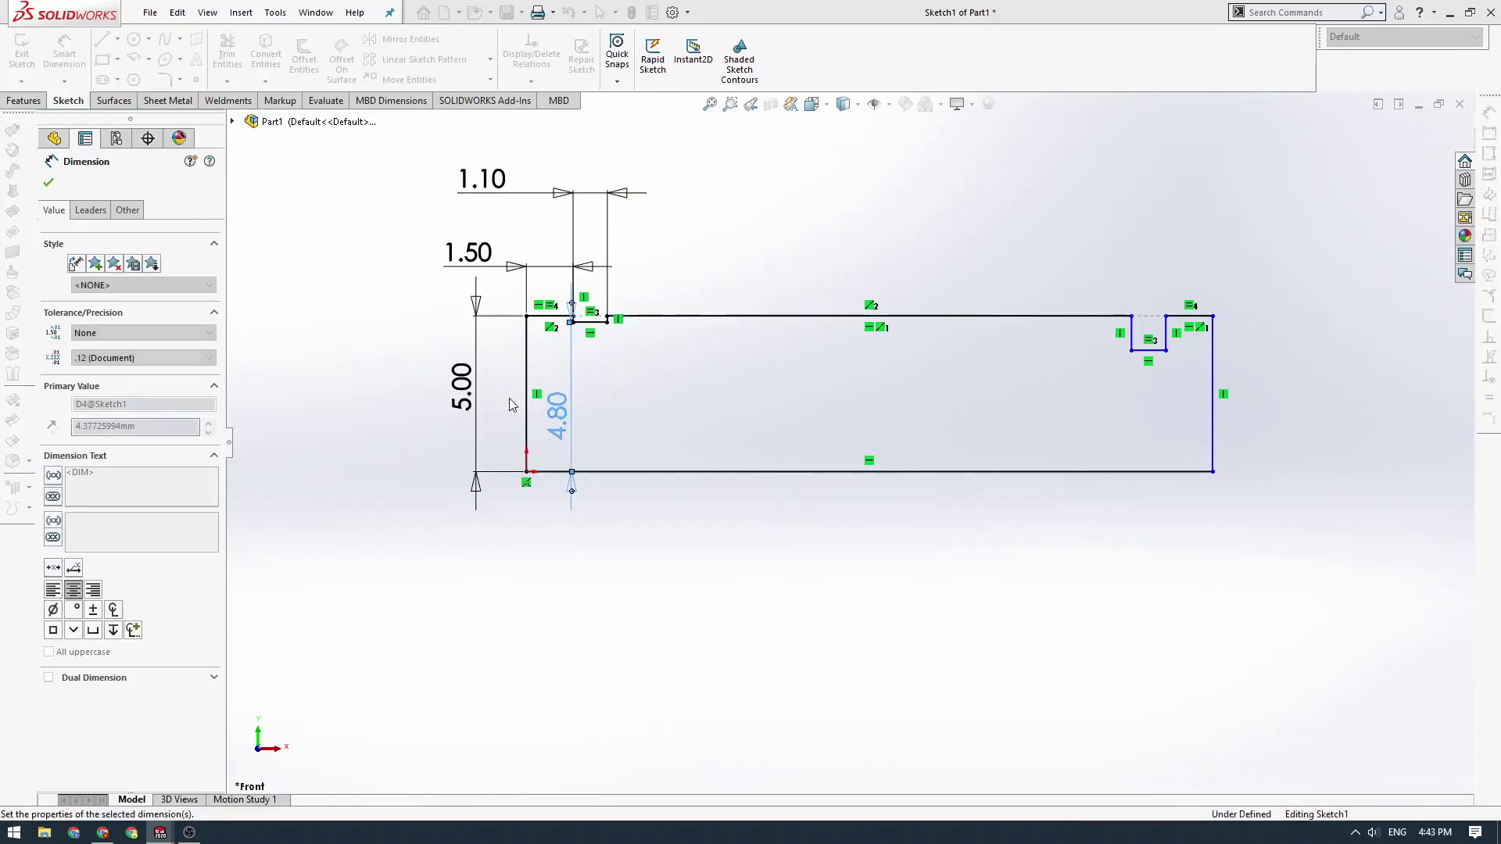
{"action": "key", "text": "Escape"}
- Reposition the groove floor's height dimension so it lines up beneath the groove near the origin
{"action": "left_click_drag", "start_coordinate": [560, 416], "coordinate": [584, 412]}
{"action": "left_click", "coordinate": [626, 629]}
{"action": "mouse_move", "coordinate": [609, 402]}
{"action": "middle_mouse_down", "text": "ctrl"}
{"action": "mouse_move", "coordinate": [669, 404]}
{"action": "mouse_move", "coordinate": [645, 399]}
{"action": "middle_mouse_up", "text": "ctrl"}
{"action": "scroll", "coordinate": [652, 375], "scroll_direction": "down", "scroll_amount": 1}
{"action": "middle_click_drag", "start_coordinate": [627, 312], "coordinate": [611, 330], "text": "ctrl"}
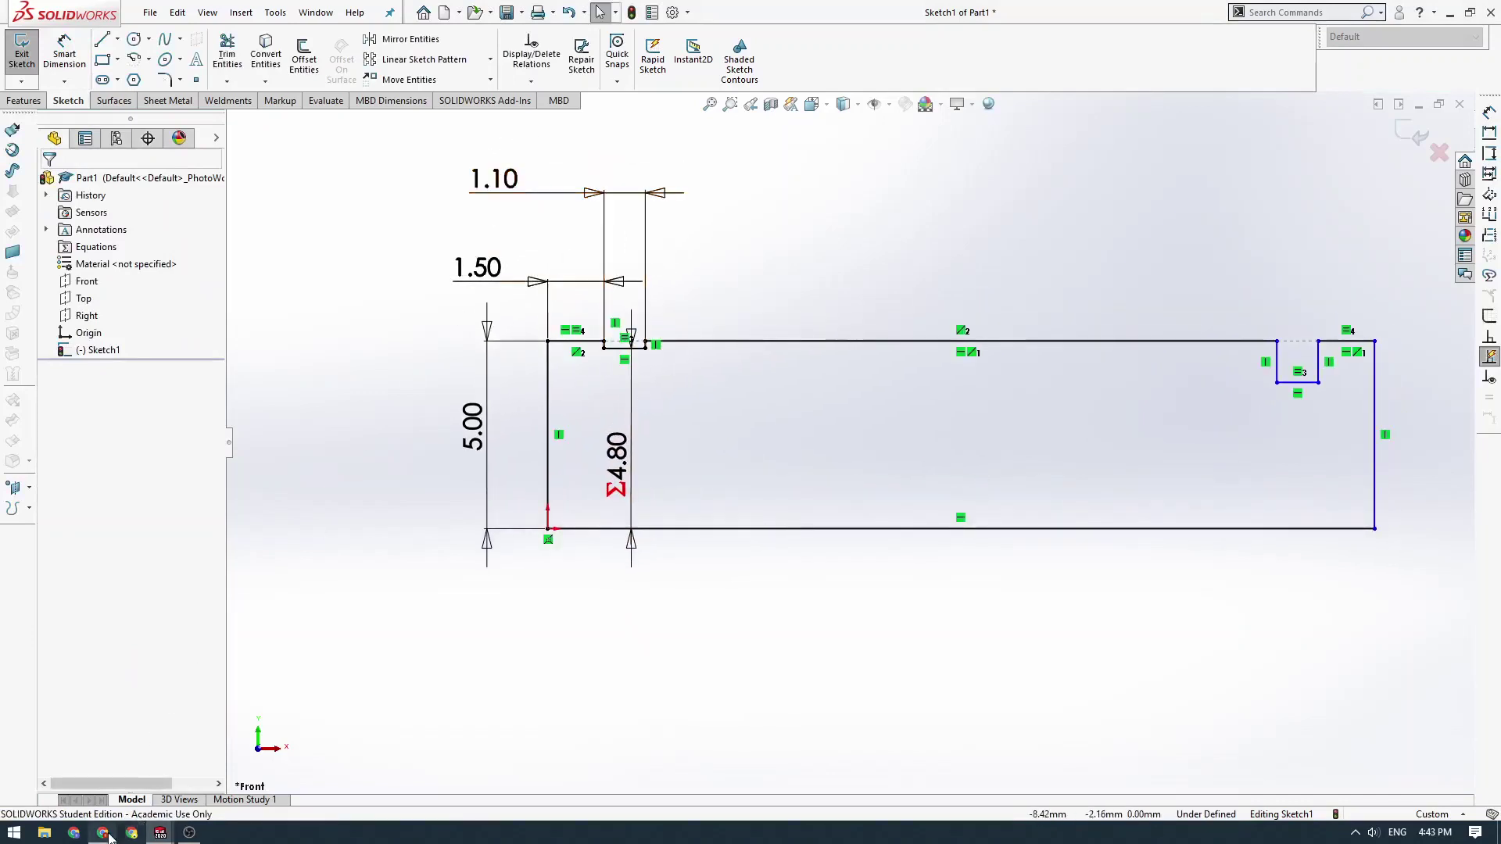
- Switch to the web browser and look up the minimum groove width for the A 10 ring in the catalogue table
{"action": "left_click", "coordinate": [102, 832]}
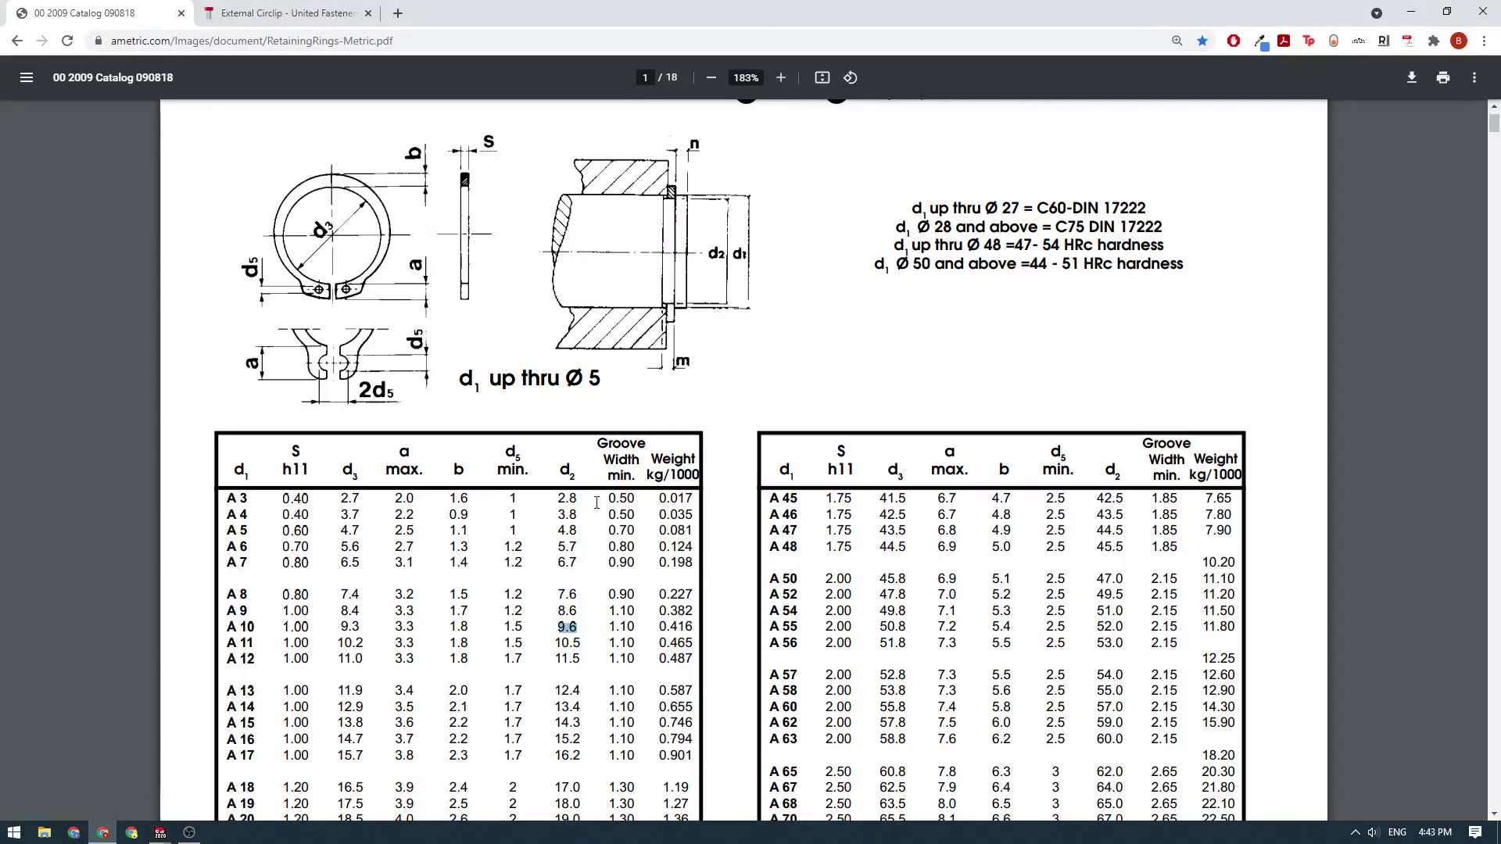
{"action": "left_click_drag", "start_coordinate": [602, 444], "coordinate": [636, 477]}
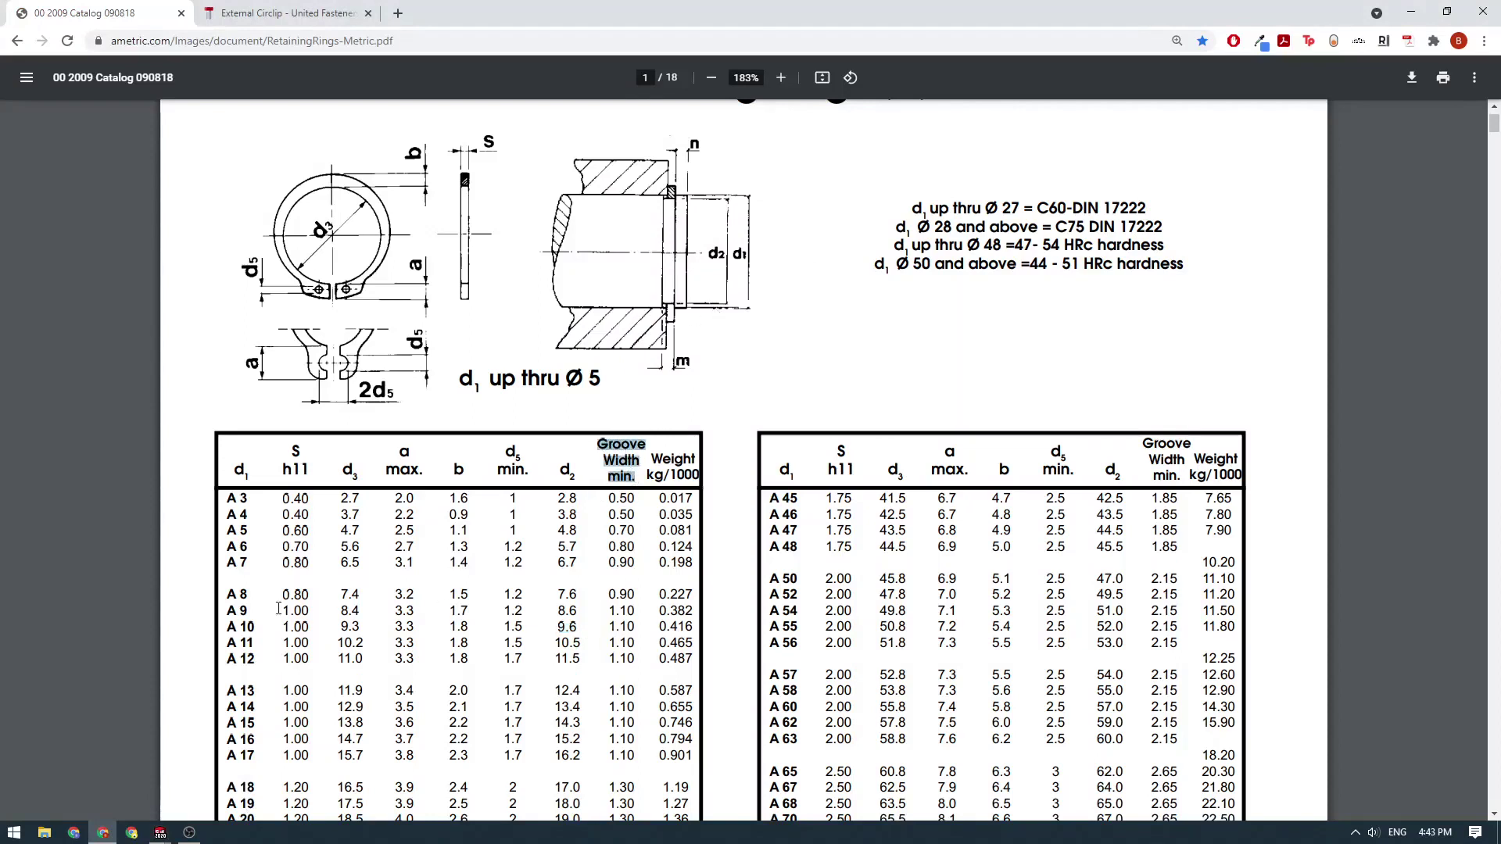
{"action": "left_click_drag", "start_coordinate": [603, 624], "coordinate": [624, 626]}
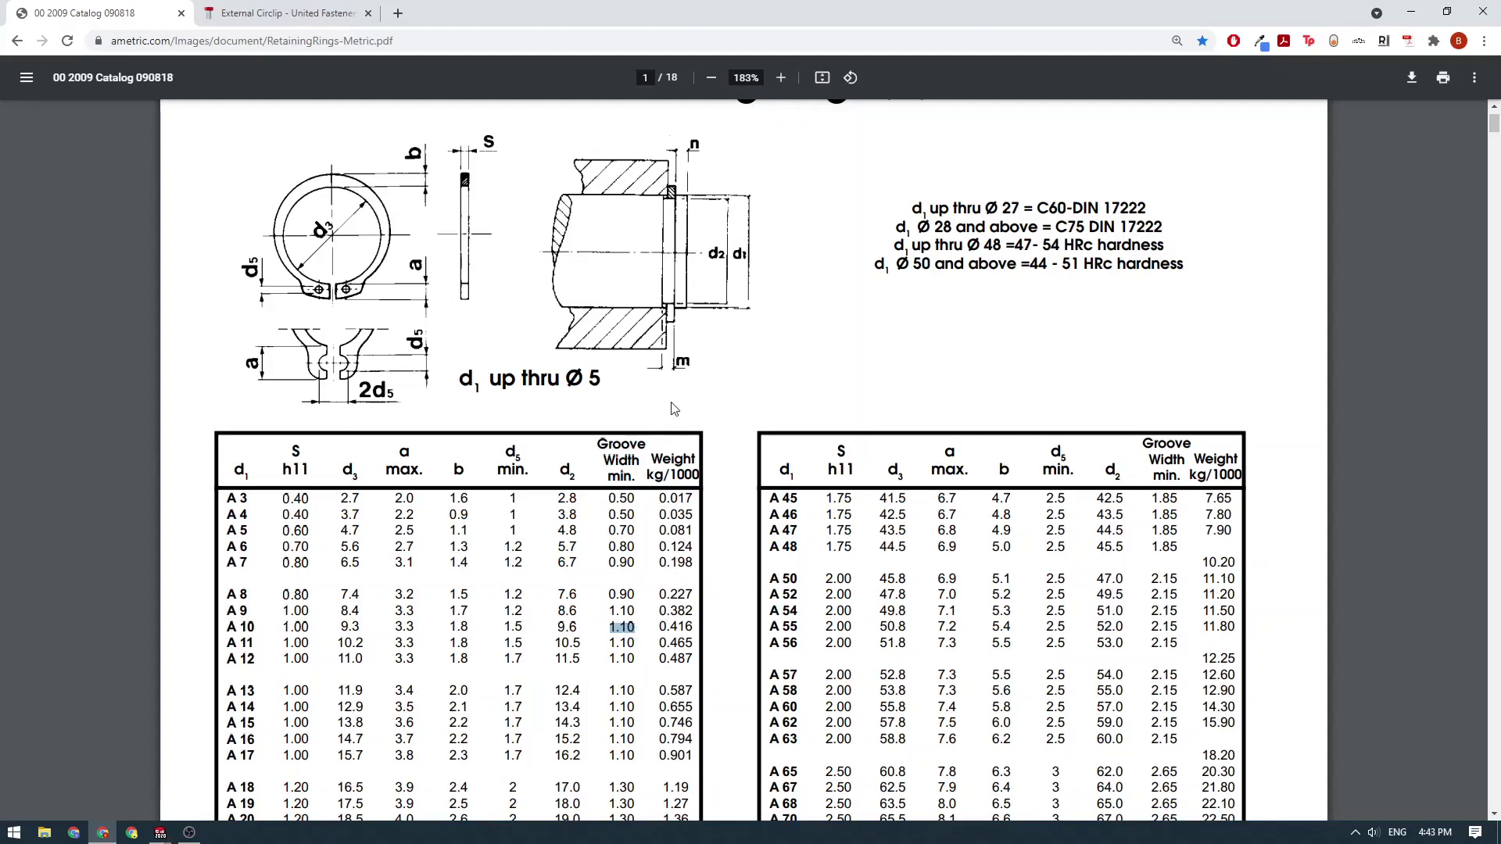
{"action": "scroll", "coordinate": [814, 350], "scroll_direction": "up", "scroll_amount": 1}
{"action": "scroll", "coordinate": [570, 337], "scroll_direction": "down", "scroll_amount": 1}
{"action": "scroll", "coordinate": [571, 337], "scroll_direction": "up", "scroll_amount": 1}
{"action": "left_click_drag", "start_coordinate": [678, 630], "coordinate": [682, 630]}
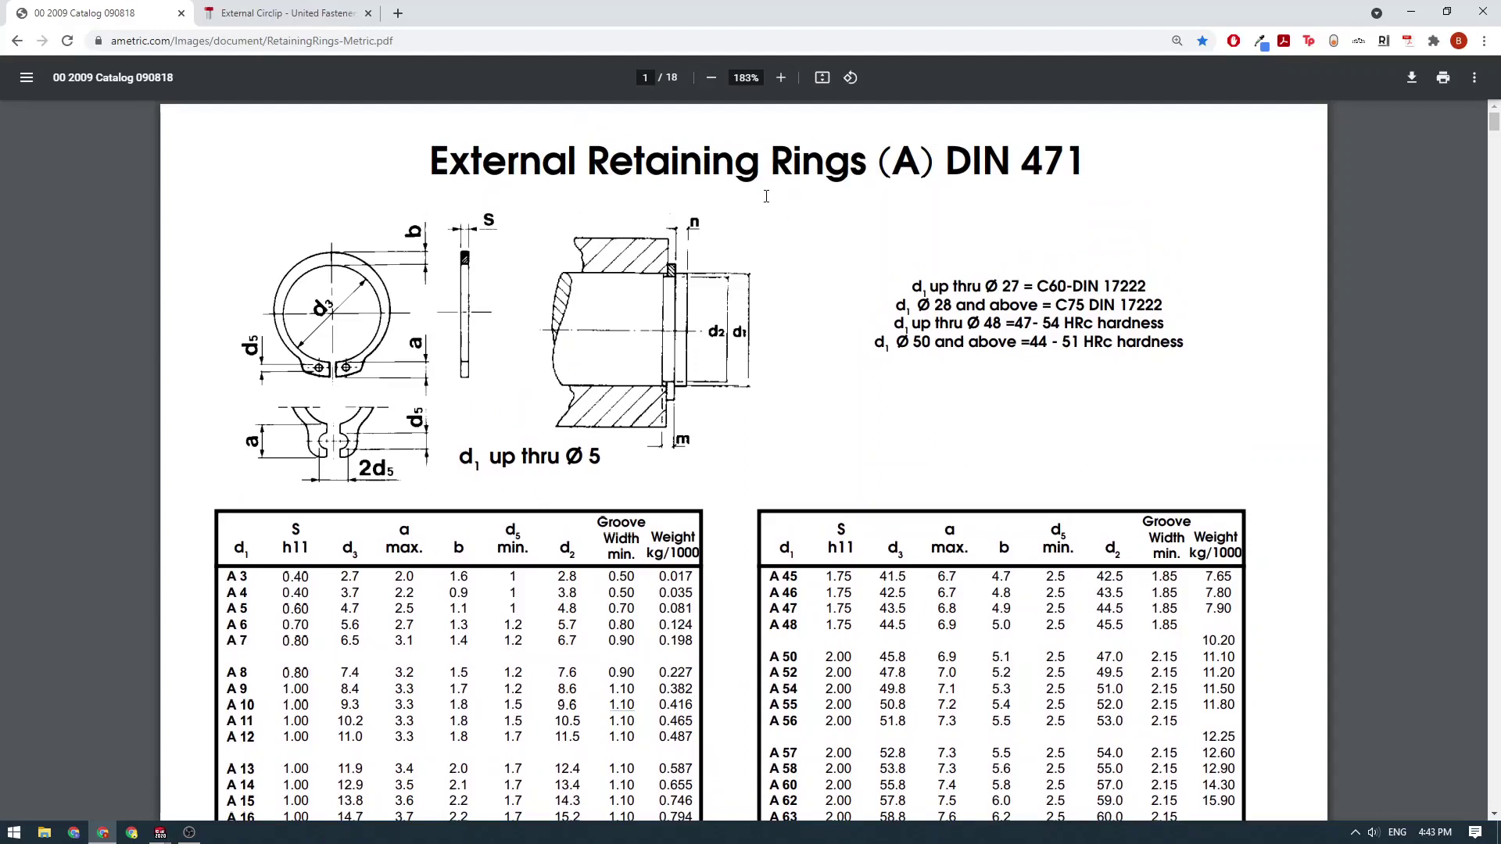
- View the bookmarks in the design_resources folder from a new browser tab and return to the retaining ring catalogue
{"action": "left_click", "coordinate": [398, 14]}
{"action": "left_click", "coordinate": [958, 65]}
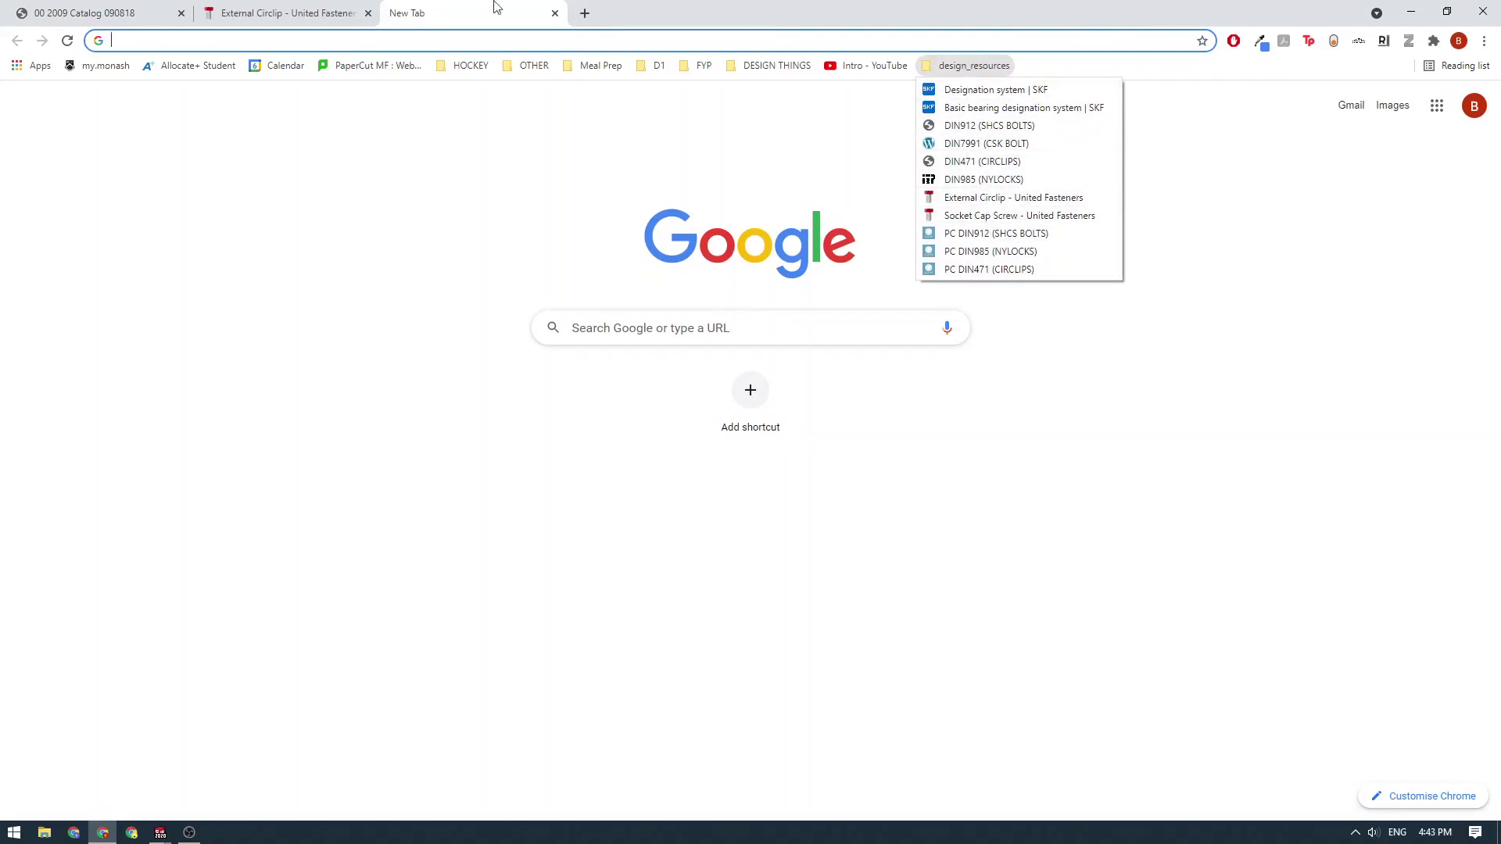
{"action": "left_click", "coordinate": [225, 5]}
{"action": "left_click", "coordinate": [141, 11]}
{"action": "scroll", "coordinate": [743, 335], "scroll_direction": "down", "scroll_amount": 2}
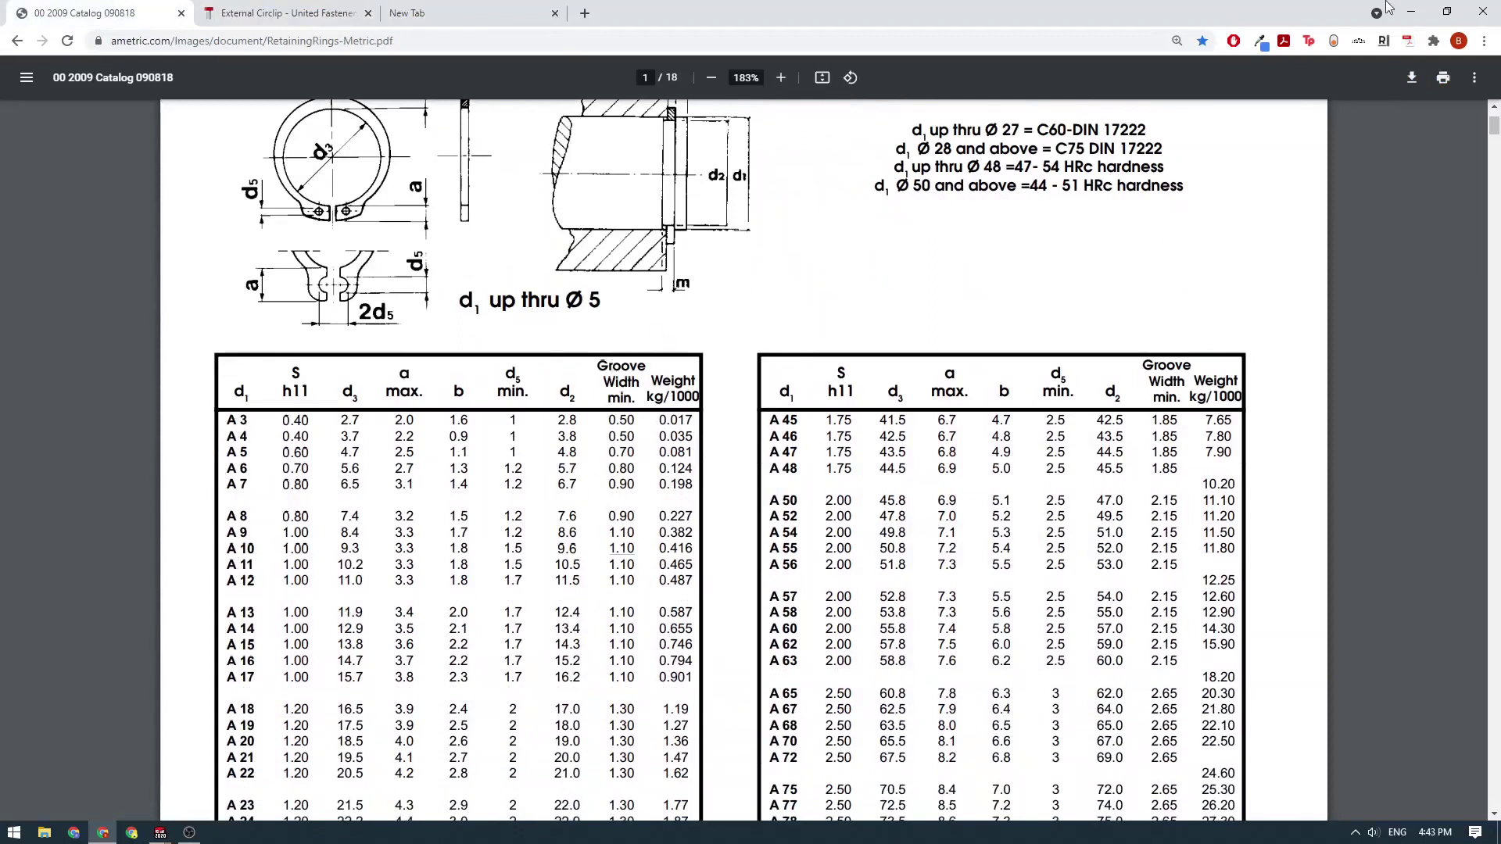
- Return to the SOLIDWORKS sketch and add a Collinear relation between the floor lines of the two grooves
{"action": "left_click", "coordinate": [1412, 10]}
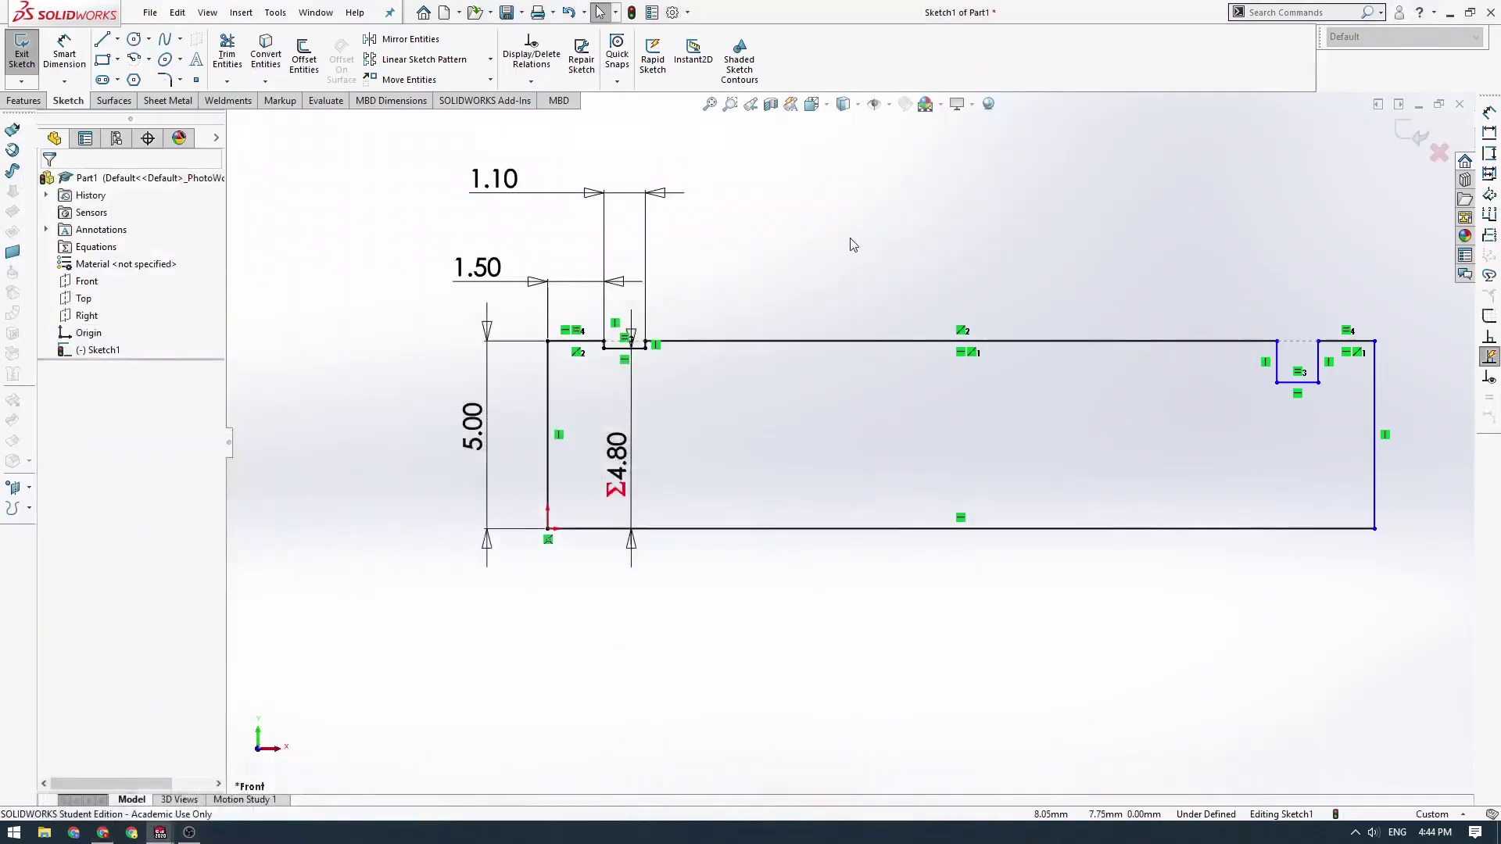
{"action": "middle_click_drag", "start_coordinate": [763, 380], "coordinate": [623, 338], "text": "ctrl"}
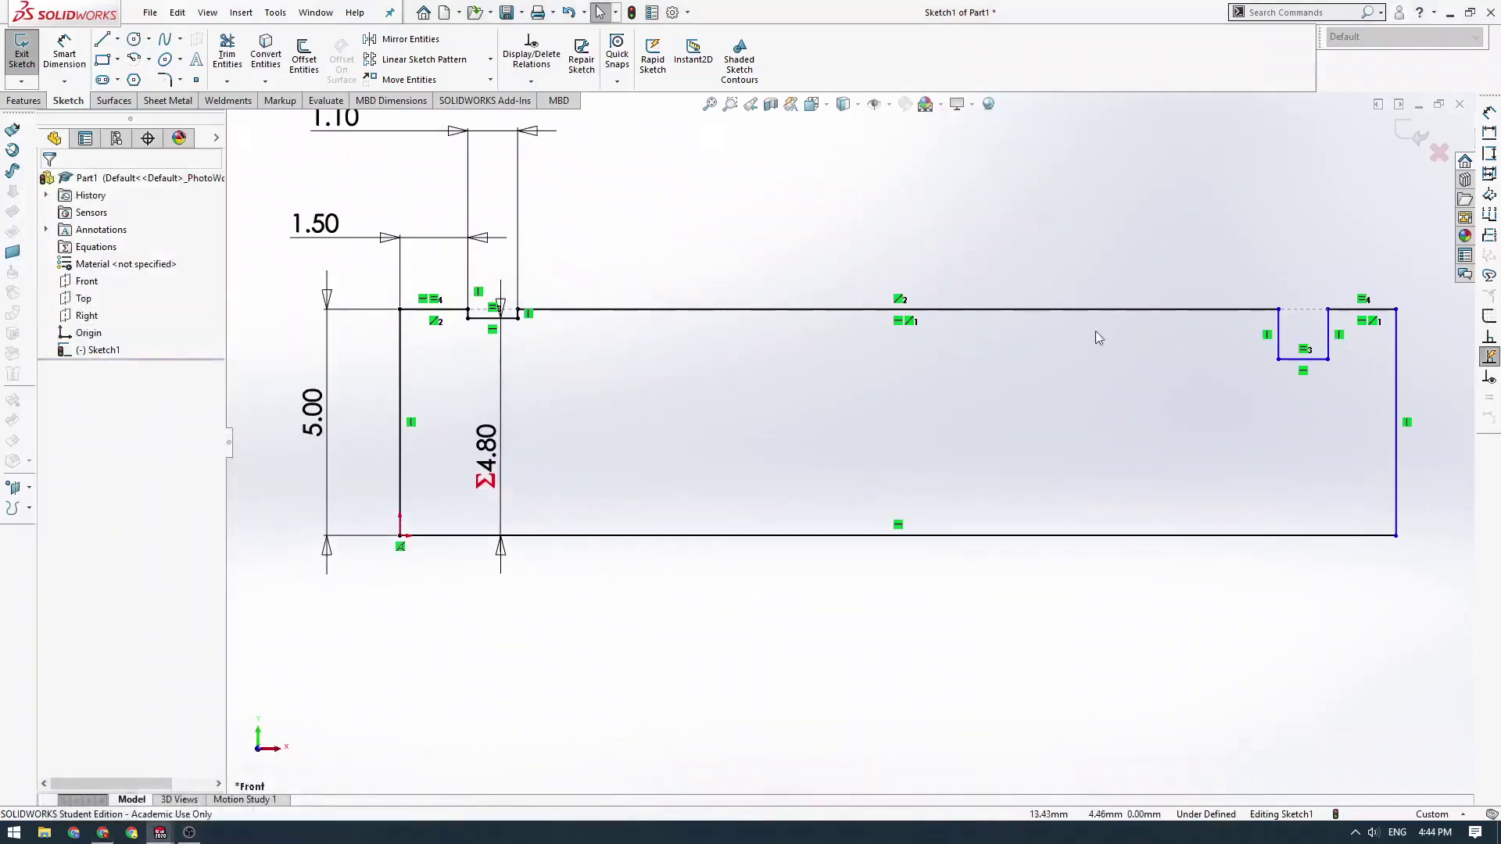
{"action": "scroll", "coordinate": [896, 366], "scroll_direction": "up", "scroll_amount": 1}
{"action": "middle_click_drag", "start_coordinate": [1189, 384], "coordinate": [1159, 406], "text": "ctrl"}
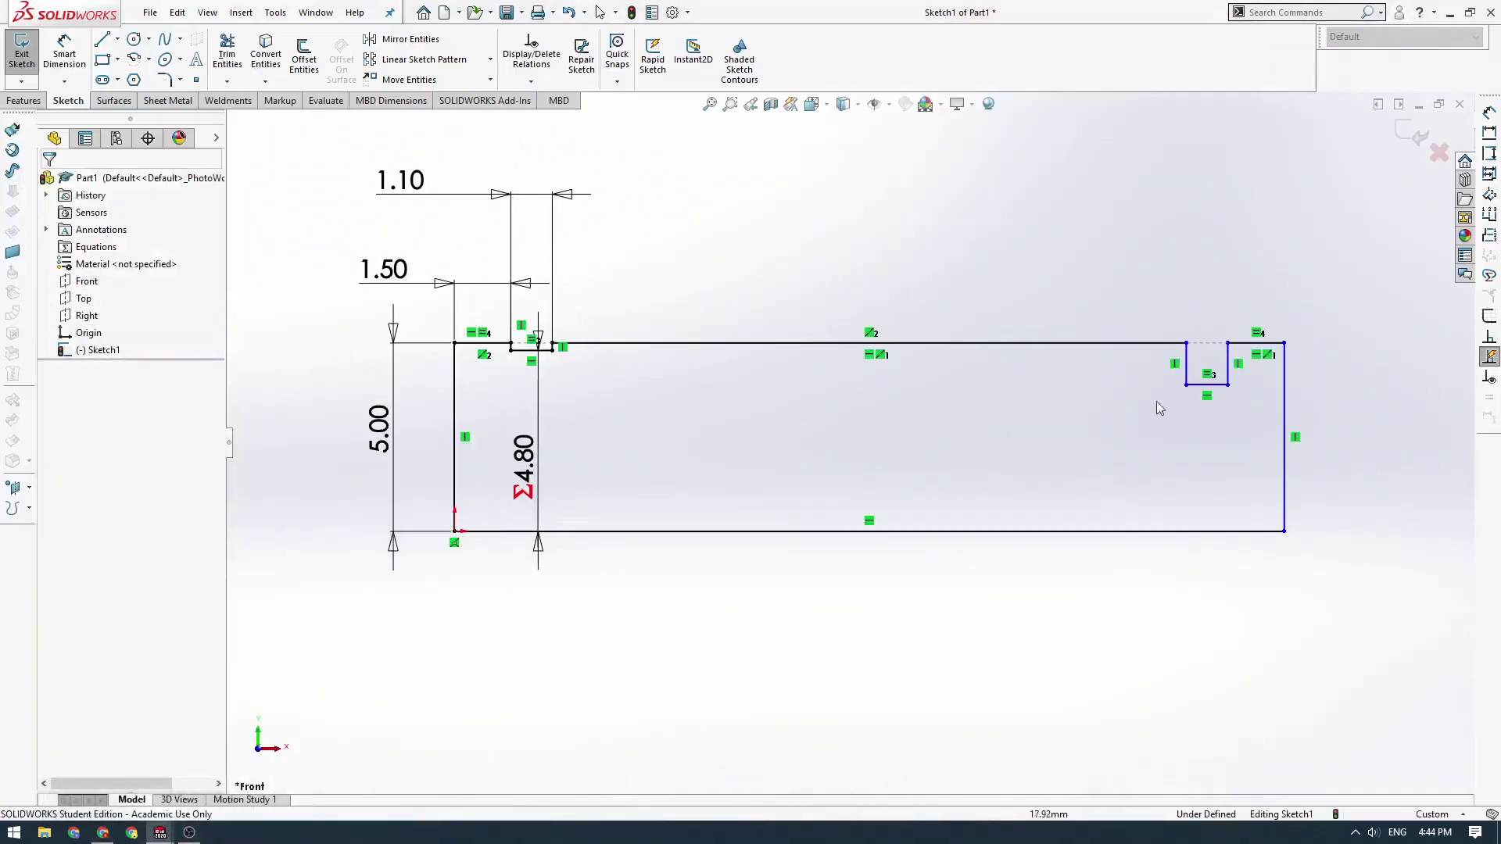
{"action": "left_click", "coordinate": [1207, 384]}
{"action": "left_click", "coordinate": [1159, 211]}
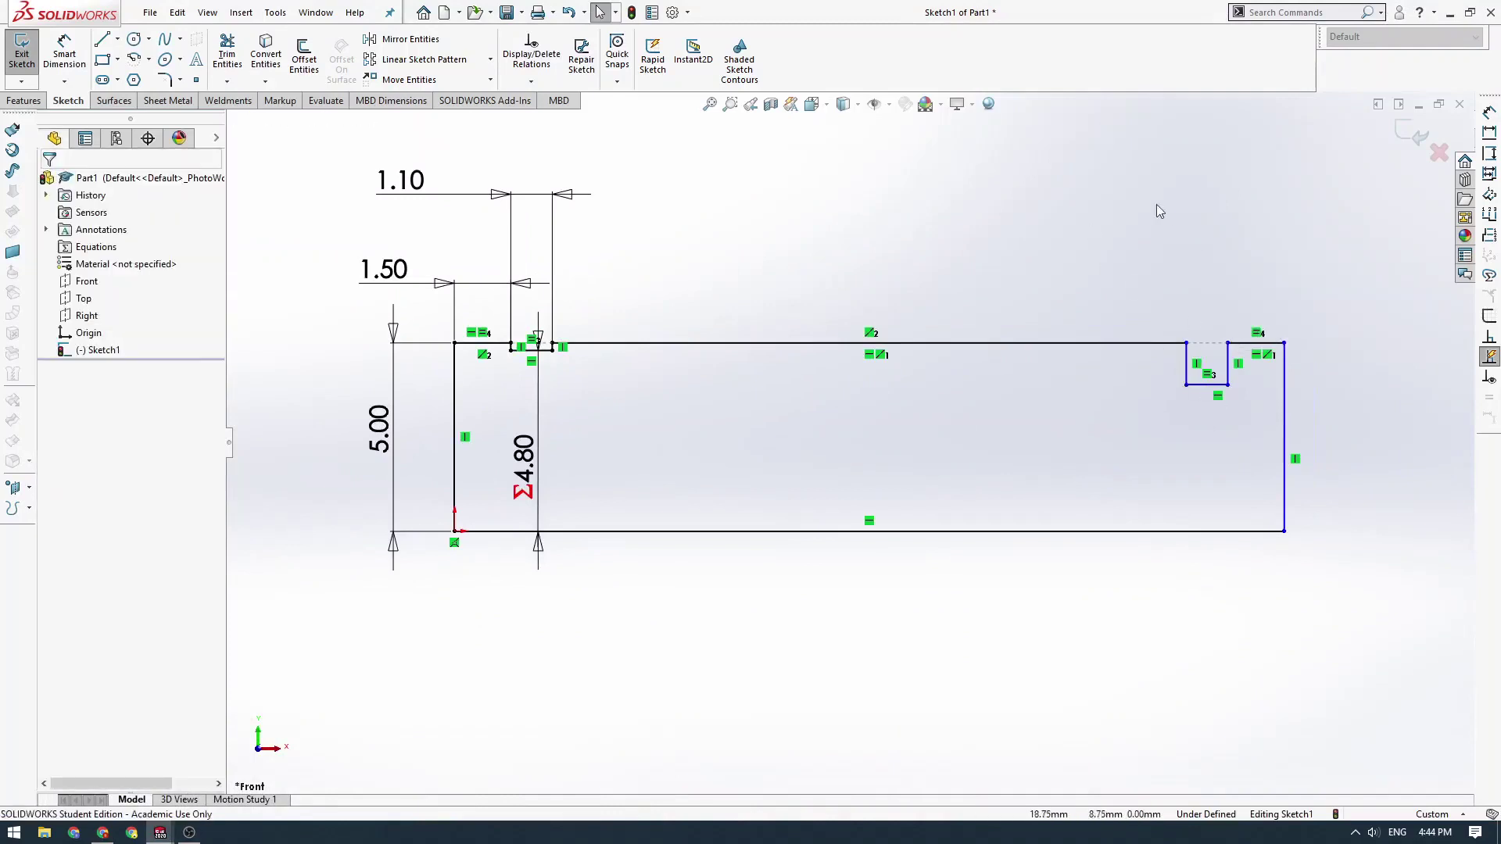
{"action": "left_click", "coordinate": [1207, 385]}
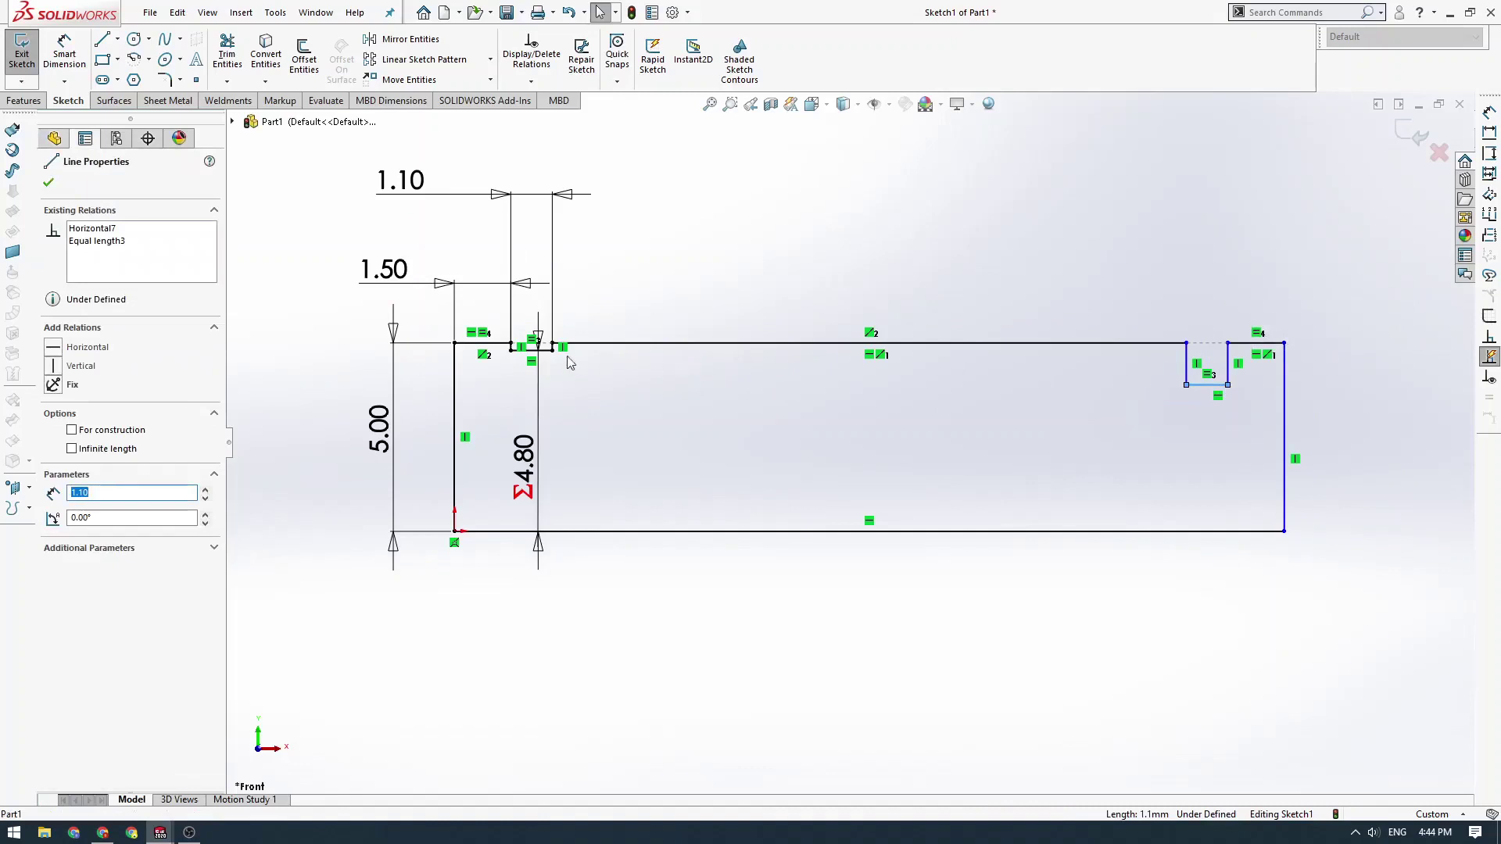
{"action": "left_click", "coordinate": [545, 350]}
{"action": "left_click", "coordinate": [538, 348], "text": "ctrl"}
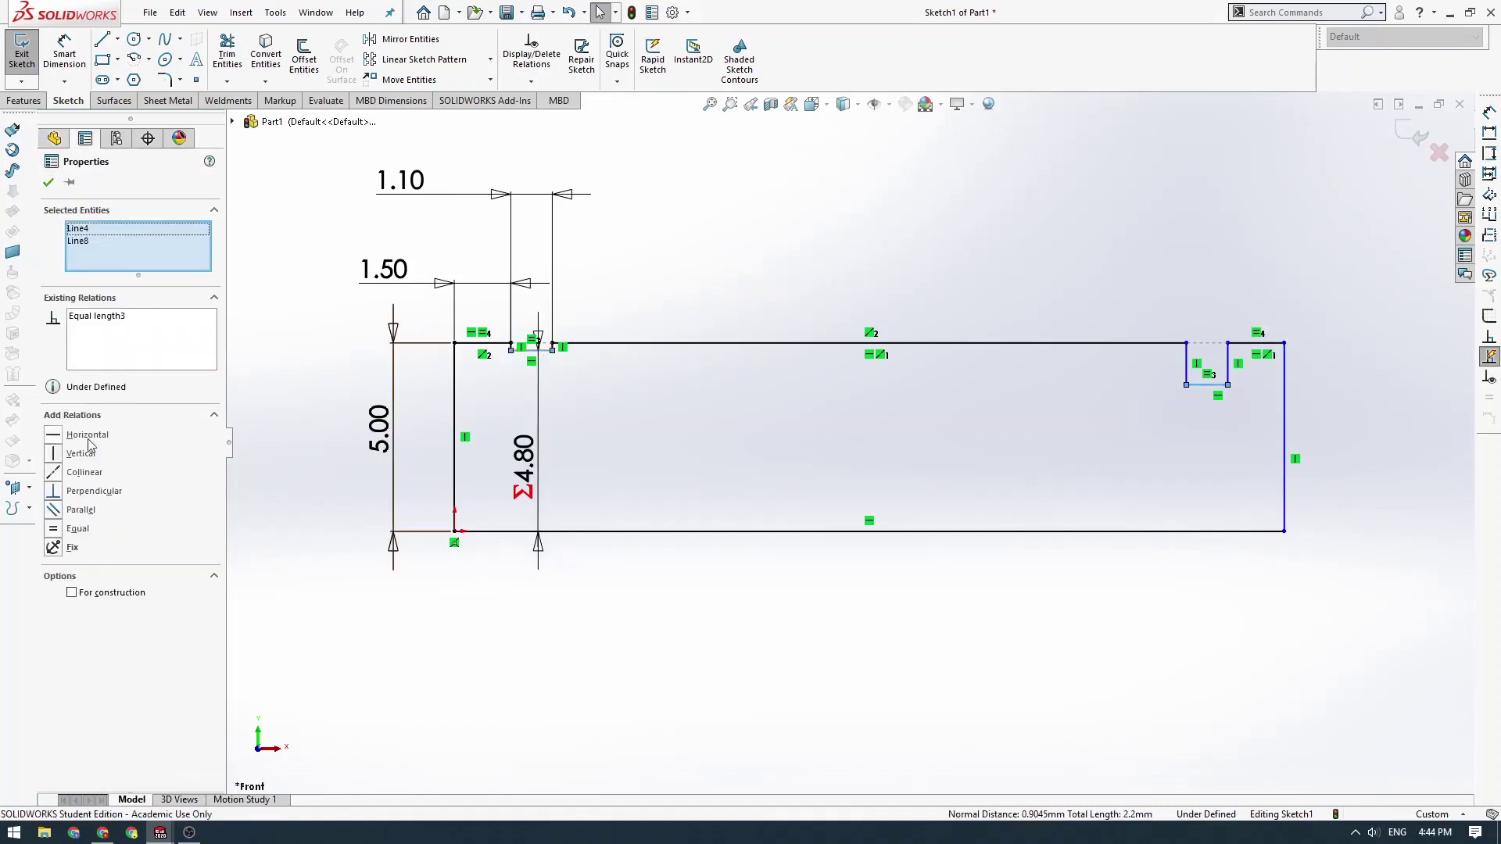
{"action": "left_click", "coordinate": [54, 474]}
{"action": "left_click", "coordinate": [47, 188]}
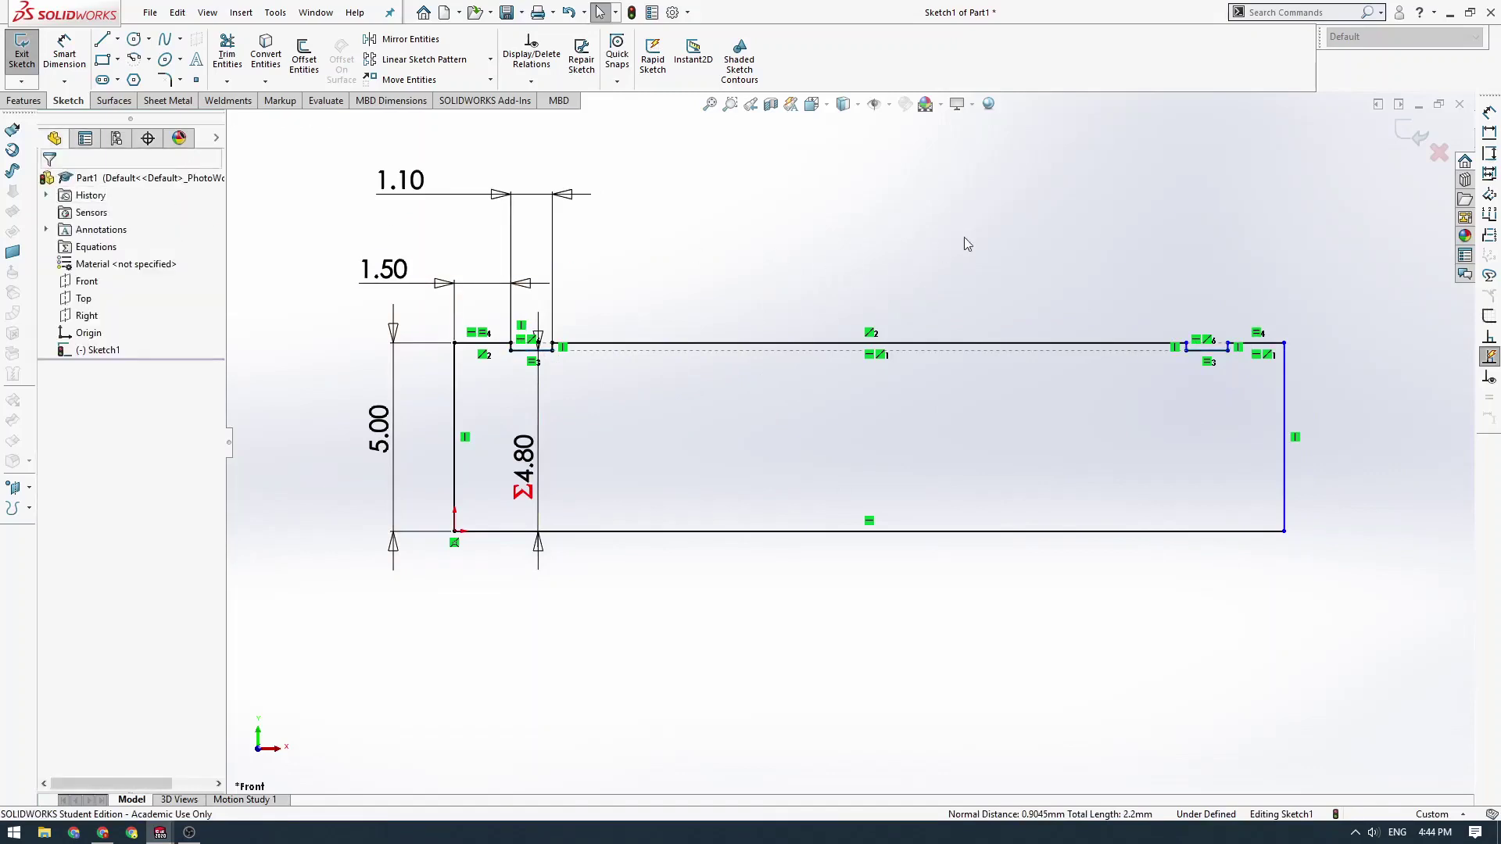
- Lengthen the profile slightly by moving its far lower corner outward
{"action": "mouse_move", "coordinate": [866, 379]}
{"action": "middle_mouse_down", "text": "ctrl"}
{"action": "mouse_move", "coordinate": [808, 299]}
{"action": "mouse_move", "coordinate": [753, 359]}
{"action": "middle_mouse_up", "text": "ctrl"}
{"action": "scroll", "coordinate": [736, 315], "scroll_direction": "up", "scroll_amount": 1}
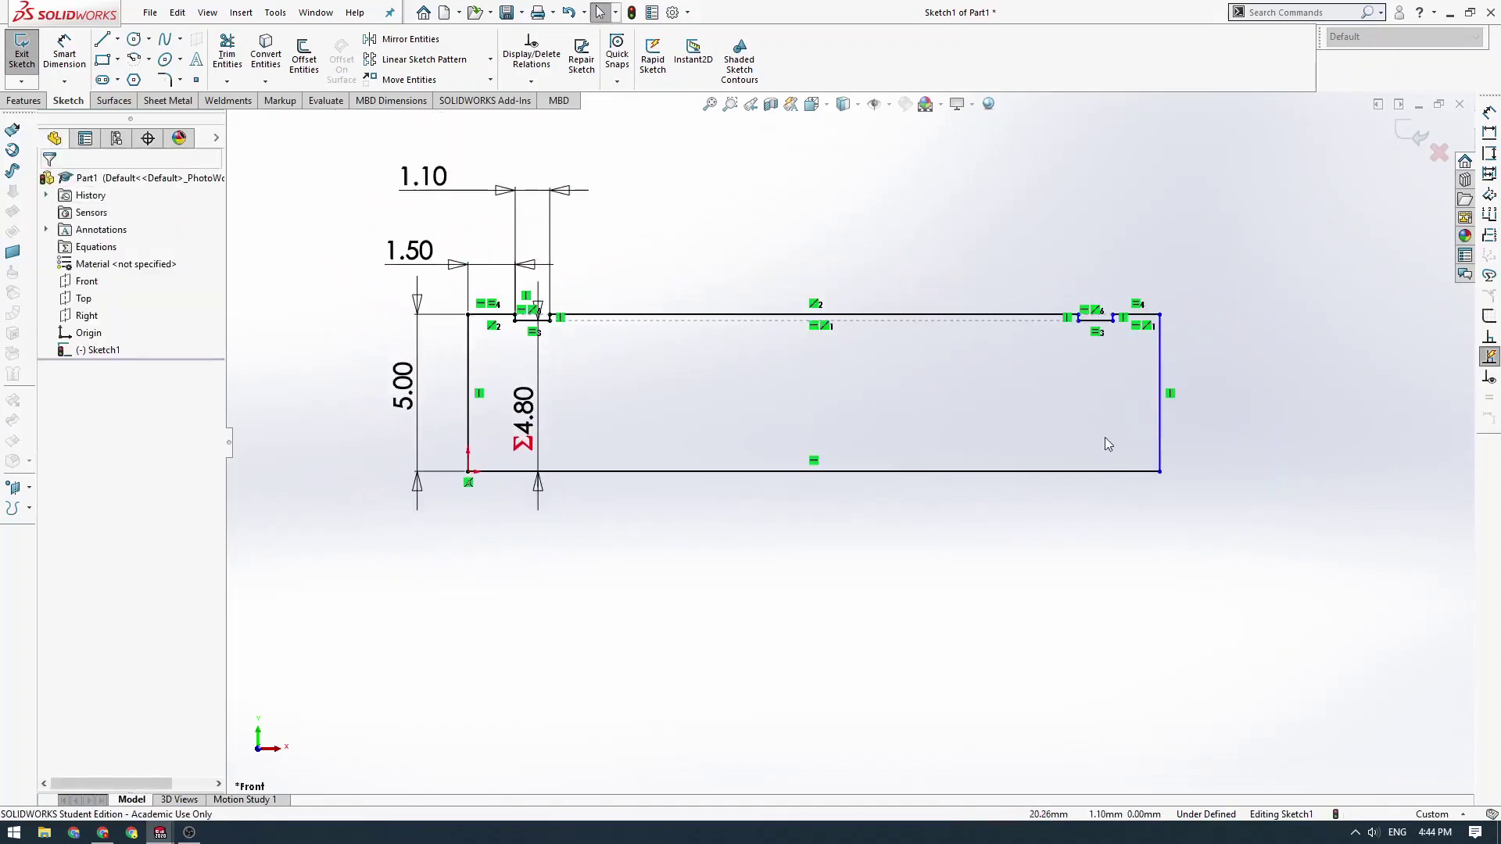
{"action": "left_click", "coordinate": [1165, 473]}
{"action": "mouse_move", "coordinate": [1168, 474]}
{"action": "left_mouse_down"}
{"action": "mouse_move", "coordinate": [1271, 475]}
{"action": "mouse_move", "coordinate": [1176, 476]}
{"action": "left_mouse_up"}
{"action": "left_click", "coordinate": [952, 509]}
{"action": "scroll", "coordinate": [823, 426], "scroll_direction": "up", "scroll_amount": 1}
{"action": "middle_click_drag", "start_coordinate": [824, 427], "coordinate": [824, 487], "text": "ctrl"}
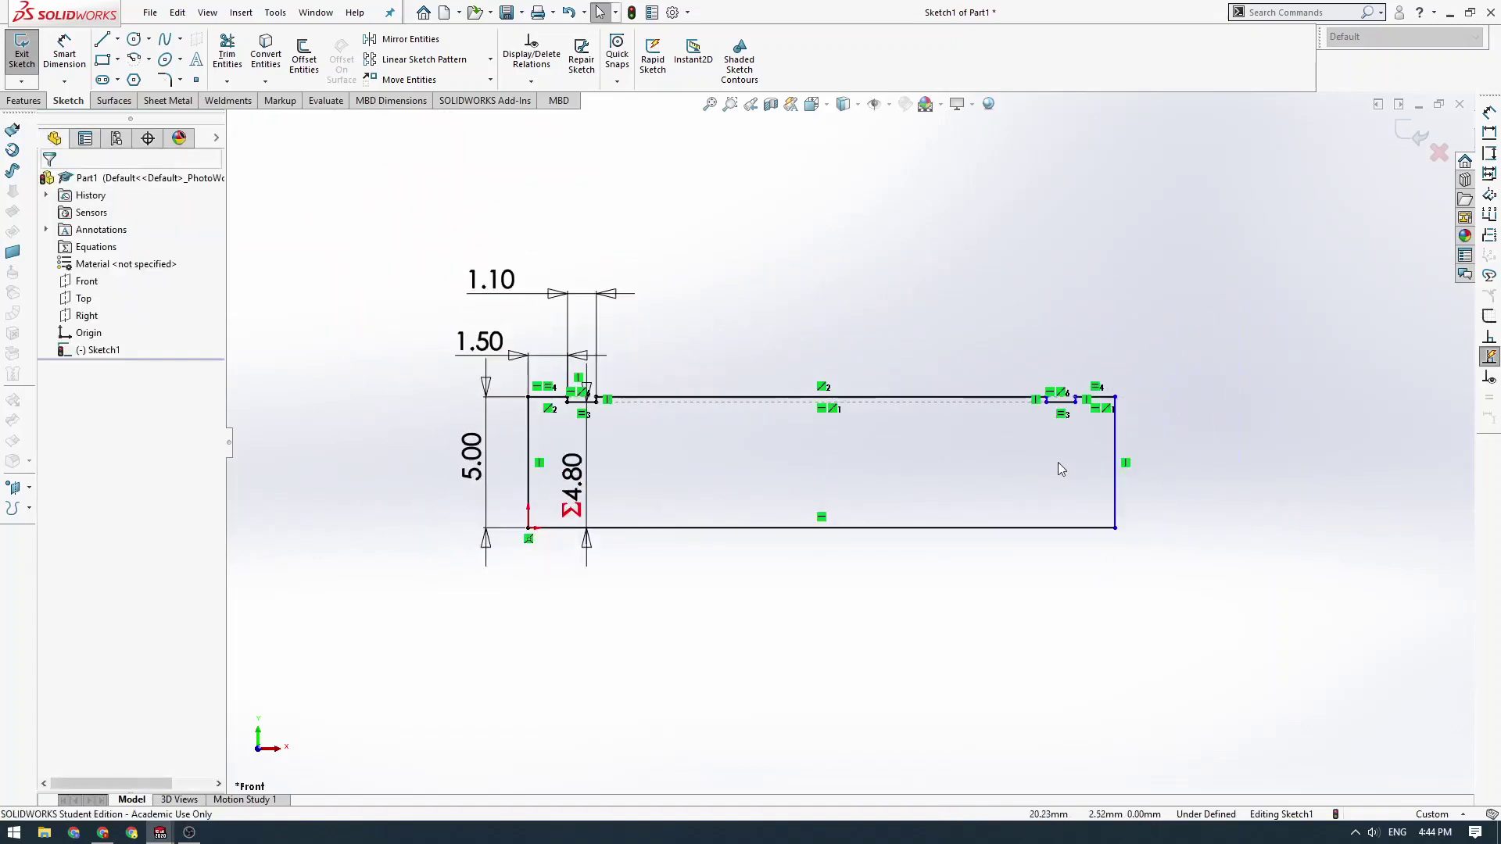
- Shorten the profile by moving its far lower corner inward and stretch it back out to test the groove relations
{"action": "scroll", "coordinate": [1015, 465], "scroll_direction": "down", "scroll_amount": 1}
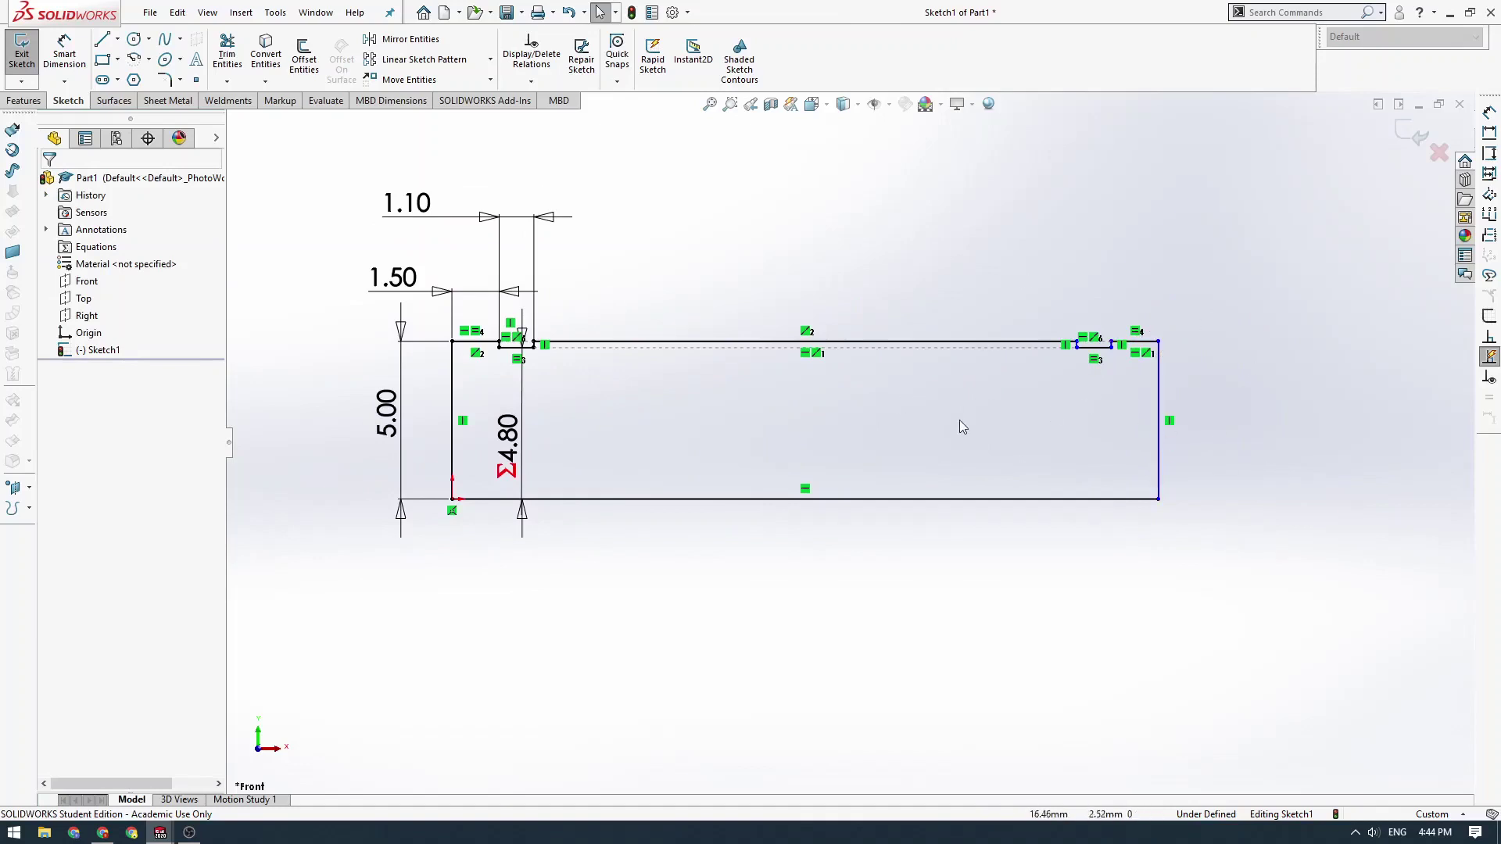
{"action": "middle_click_drag", "start_coordinate": [940, 411], "coordinate": [927, 458], "text": "ctrl"}
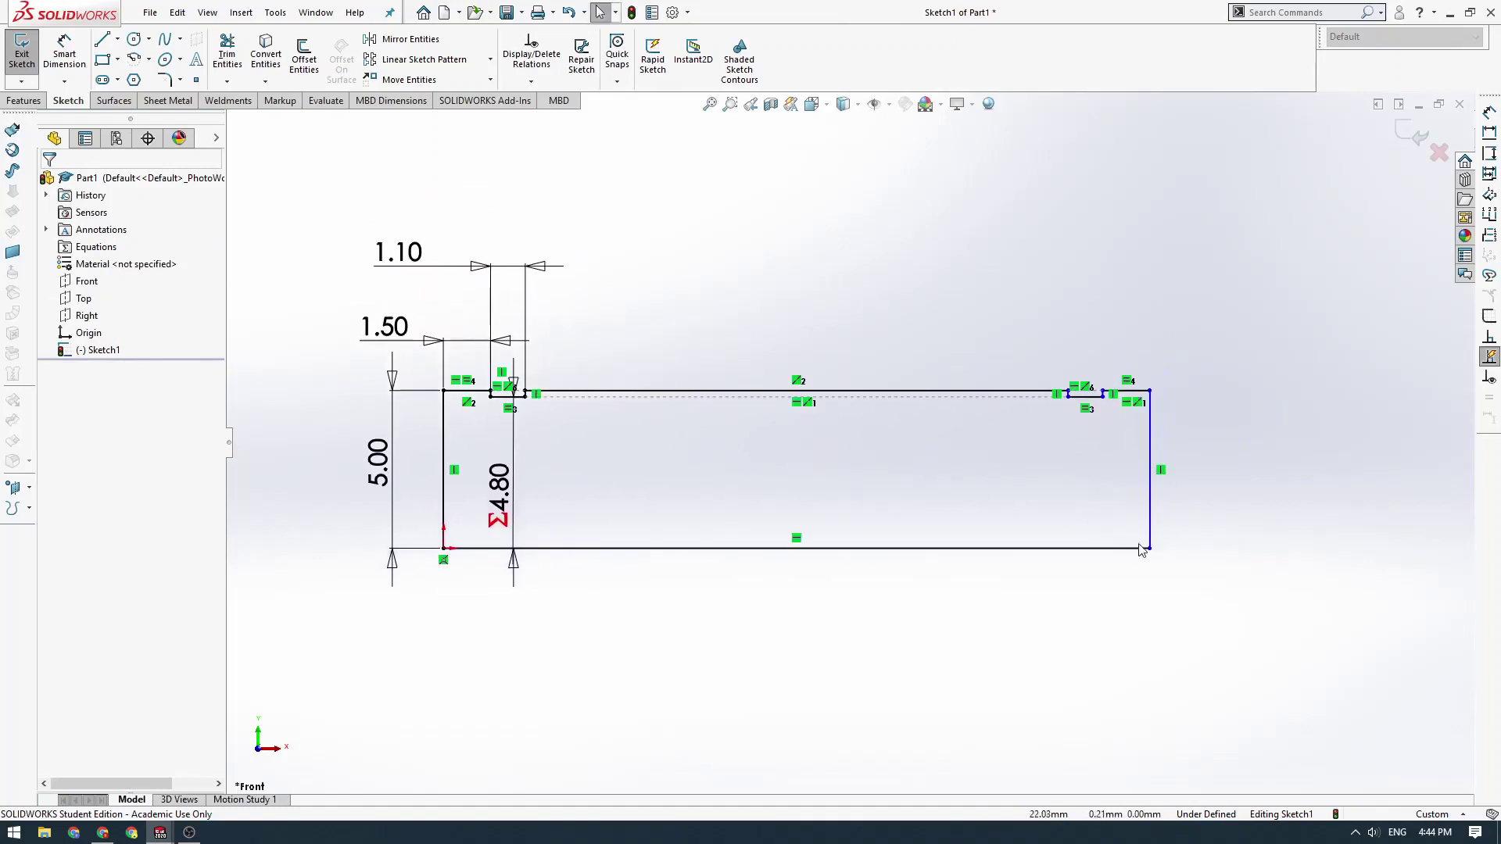
{"action": "mouse_move", "coordinate": [1149, 549]}
{"action": "left_mouse_down"}
{"action": "mouse_move", "coordinate": [1098, 539]}
{"action": "mouse_move", "coordinate": [1182, 549]}
{"action": "mouse_move", "coordinate": [1057, 498]}
{"action": "mouse_move", "coordinate": [1217, 529]}
{"action": "mouse_move", "coordinate": [1049, 524]}
{"action": "mouse_move", "coordinate": [1065, 535]}
{"action": "mouse_move", "coordinate": [1166, 536]}
{"action": "mouse_move", "coordinate": [1075, 519]}
{"action": "mouse_move", "coordinate": [1042, 493]}
{"action": "mouse_move", "coordinate": [1324, 492]}
{"action": "mouse_move", "coordinate": [1020, 442]}
{"action": "mouse_move", "coordinate": [1237, 457]}
{"action": "mouse_move", "coordinate": [876, 441]}
{"action": "mouse_move", "coordinate": [1078, 436]}
{"action": "mouse_move", "coordinate": [1145, 459]}
{"action": "mouse_move", "coordinate": [1030, 487]}
{"action": "left_mouse_up"}
{"action": "middle_click_drag", "start_coordinate": [832, 604], "coordinate": [845, 595], "text": "ctrl"}
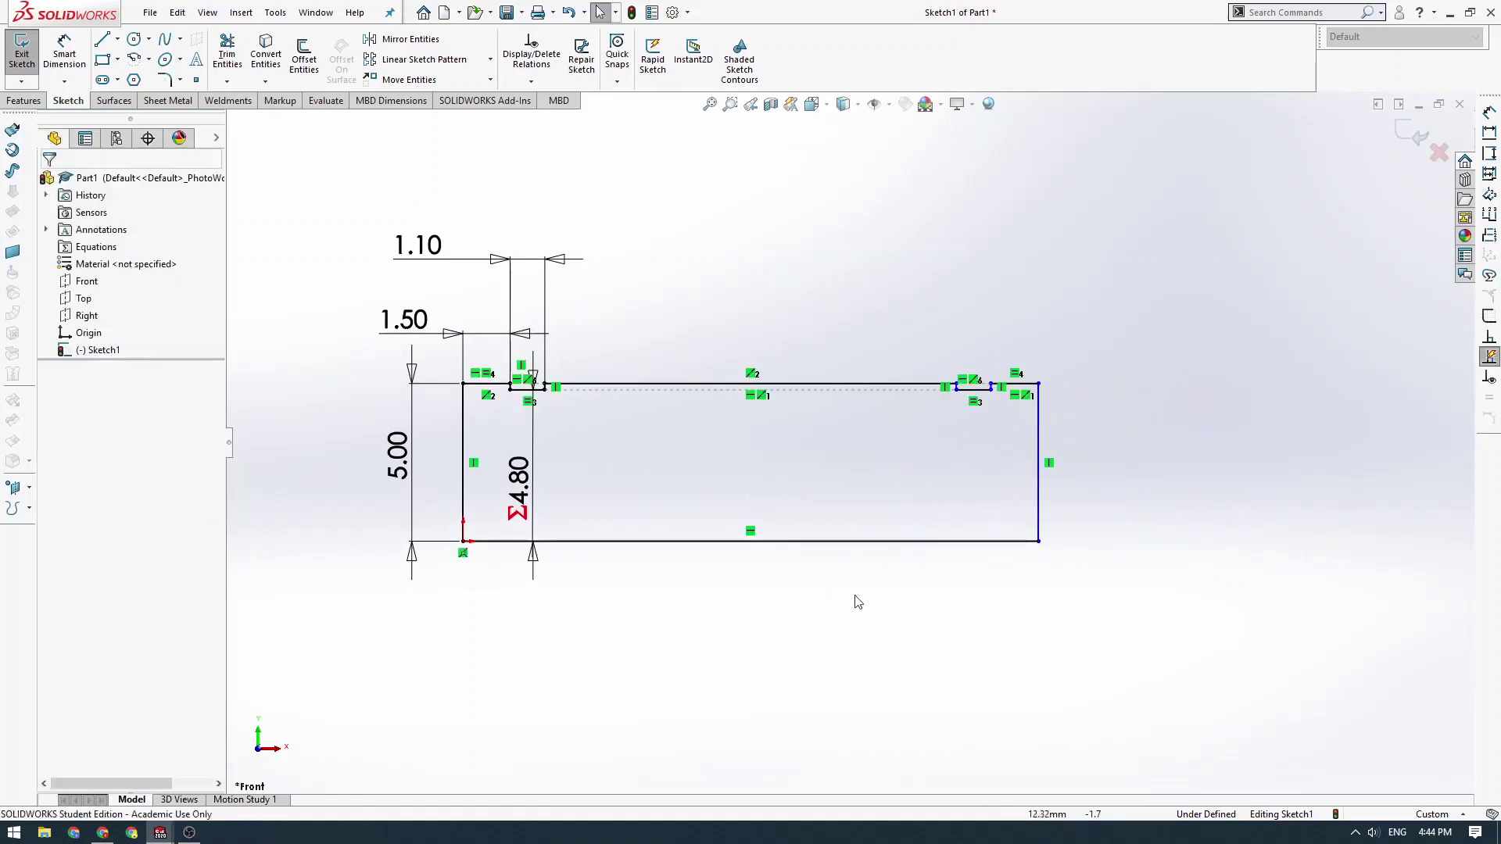
{"action": "left_click_drag", "start_coordinate": [1036, 544], "coordinate": [1162, 541]}
{"action": "left_click", "coordinate": [1078, 616]}
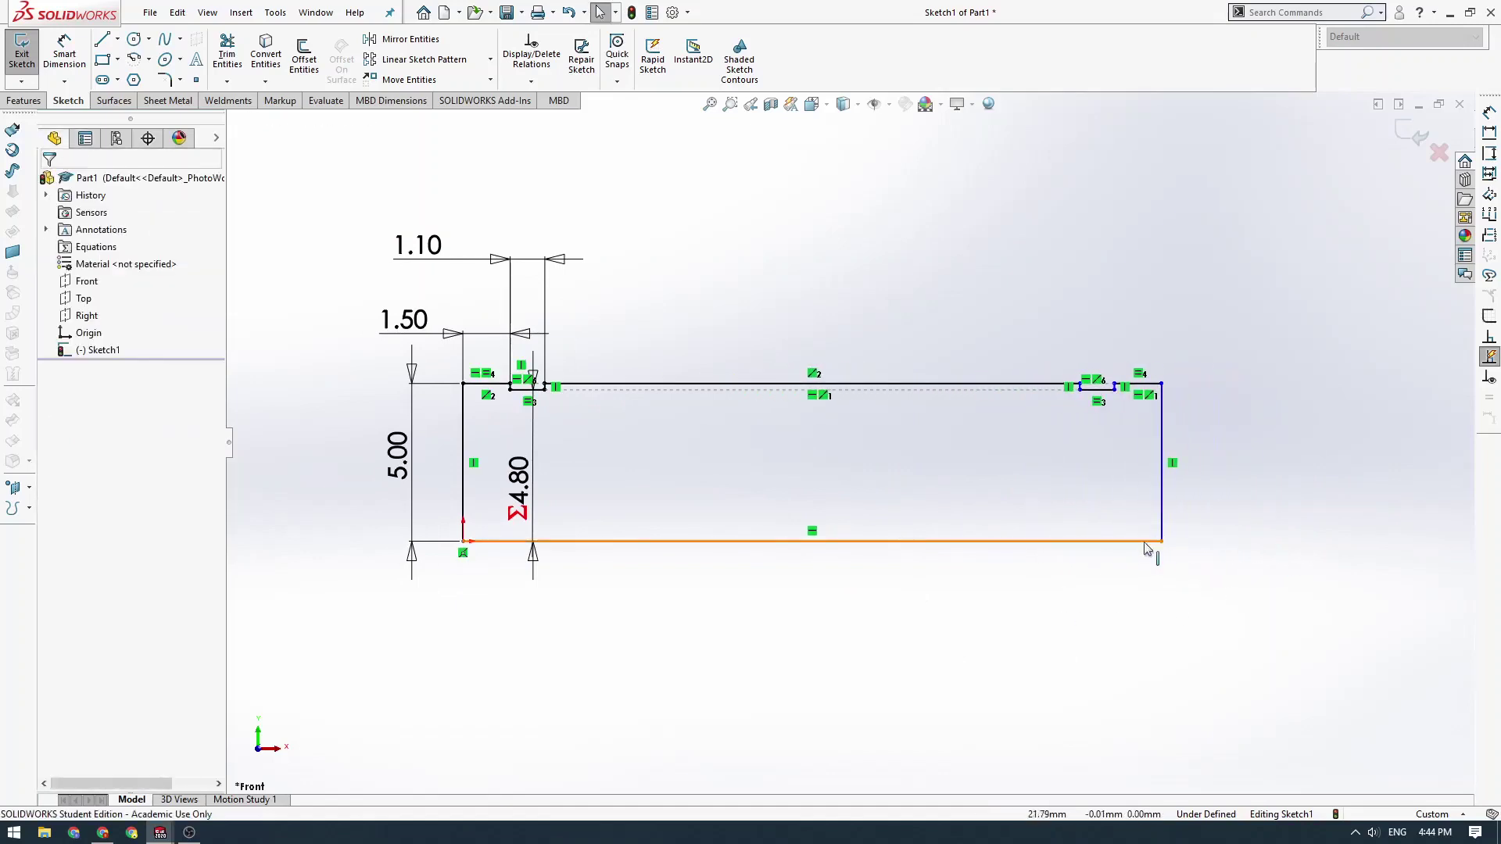
{"action": "scroll", "coordinate": [972, 496], "scroll_direction": "up", "scroll_amount": 2}
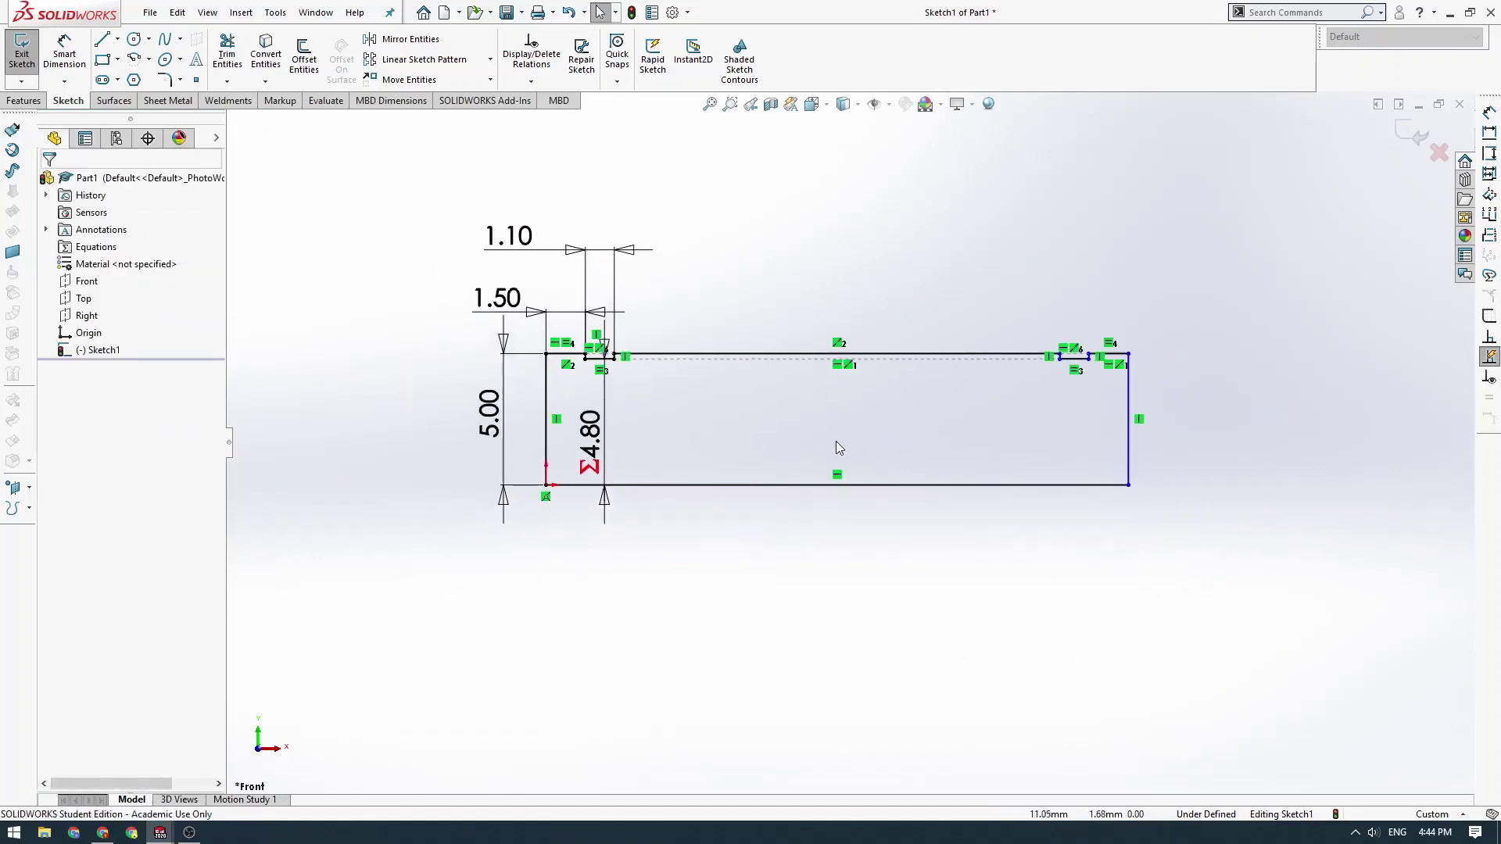
- Switch to the CH21_02_01_00_UpperLink assembly and exit Isolate to view the pivot pin among its surrounding parts
{"action": "mouse_move", "coordinate": [162, 828]}
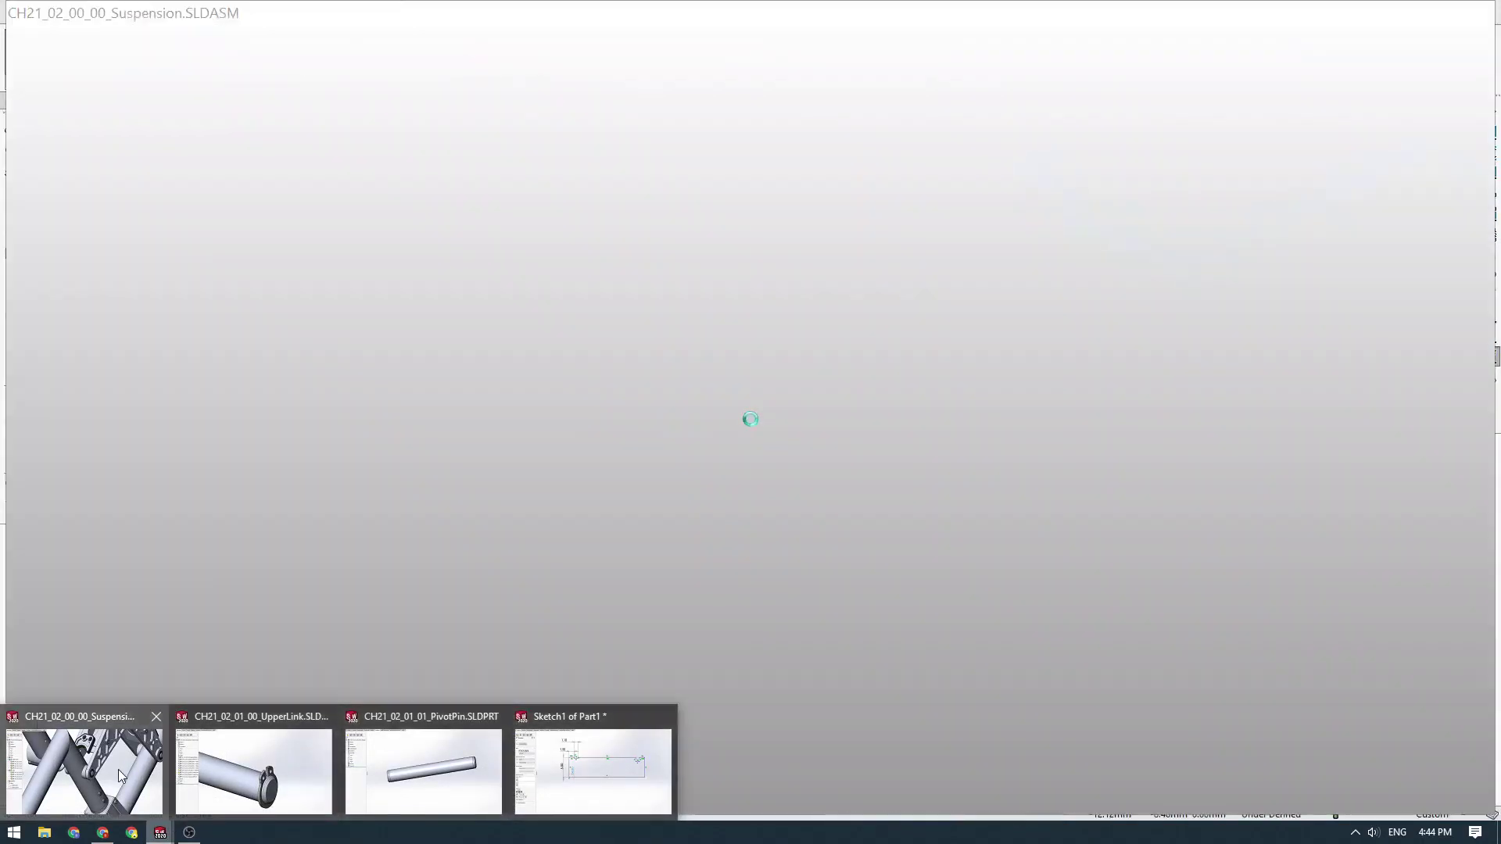
{"action": "left_click", "coordinate": [119, 769]}
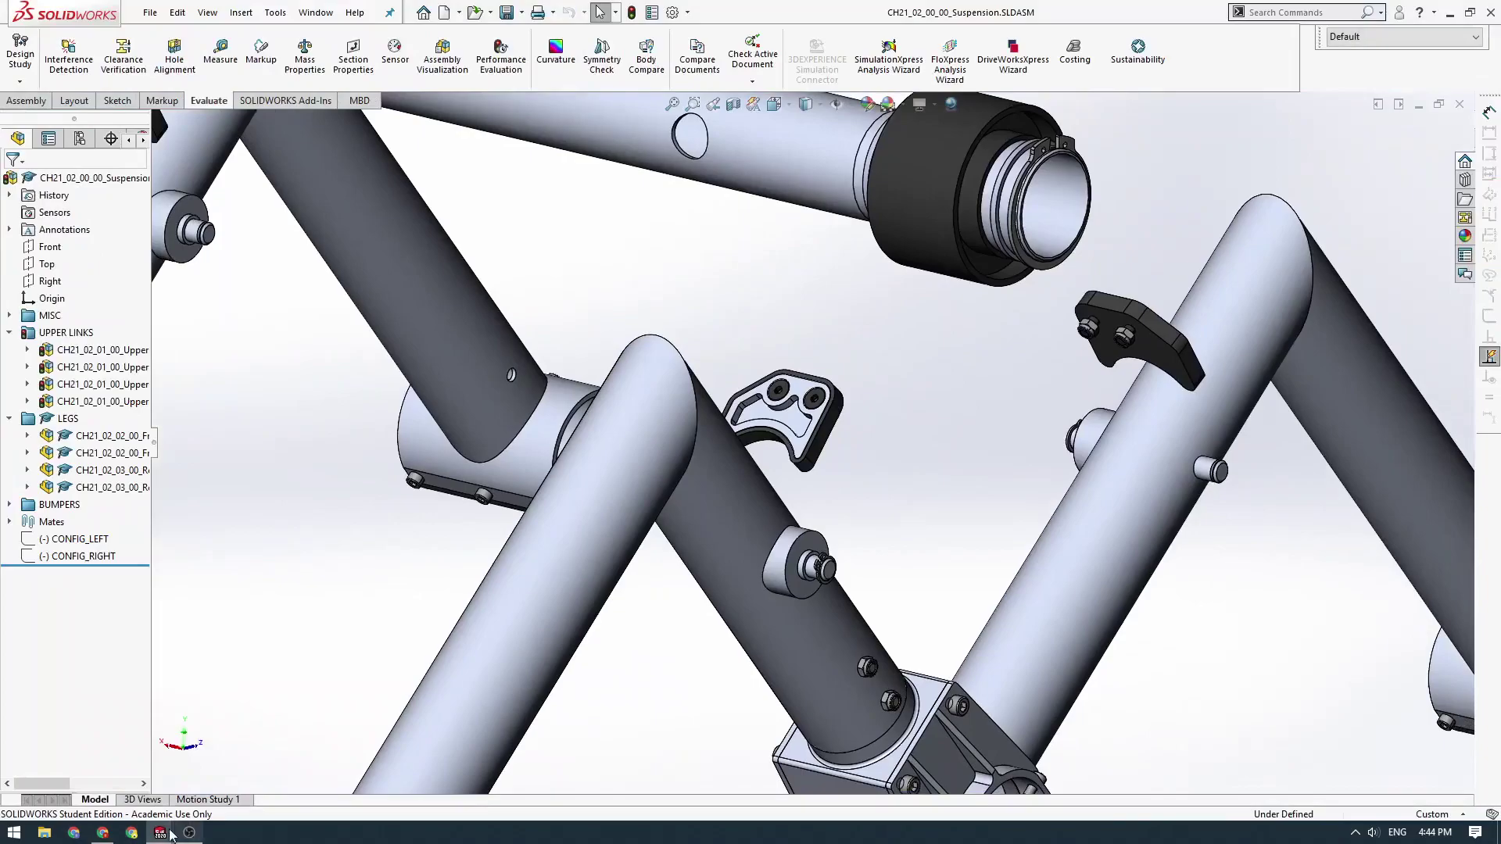
{"action": "mouse_move", "coordinate": [173, 835]}
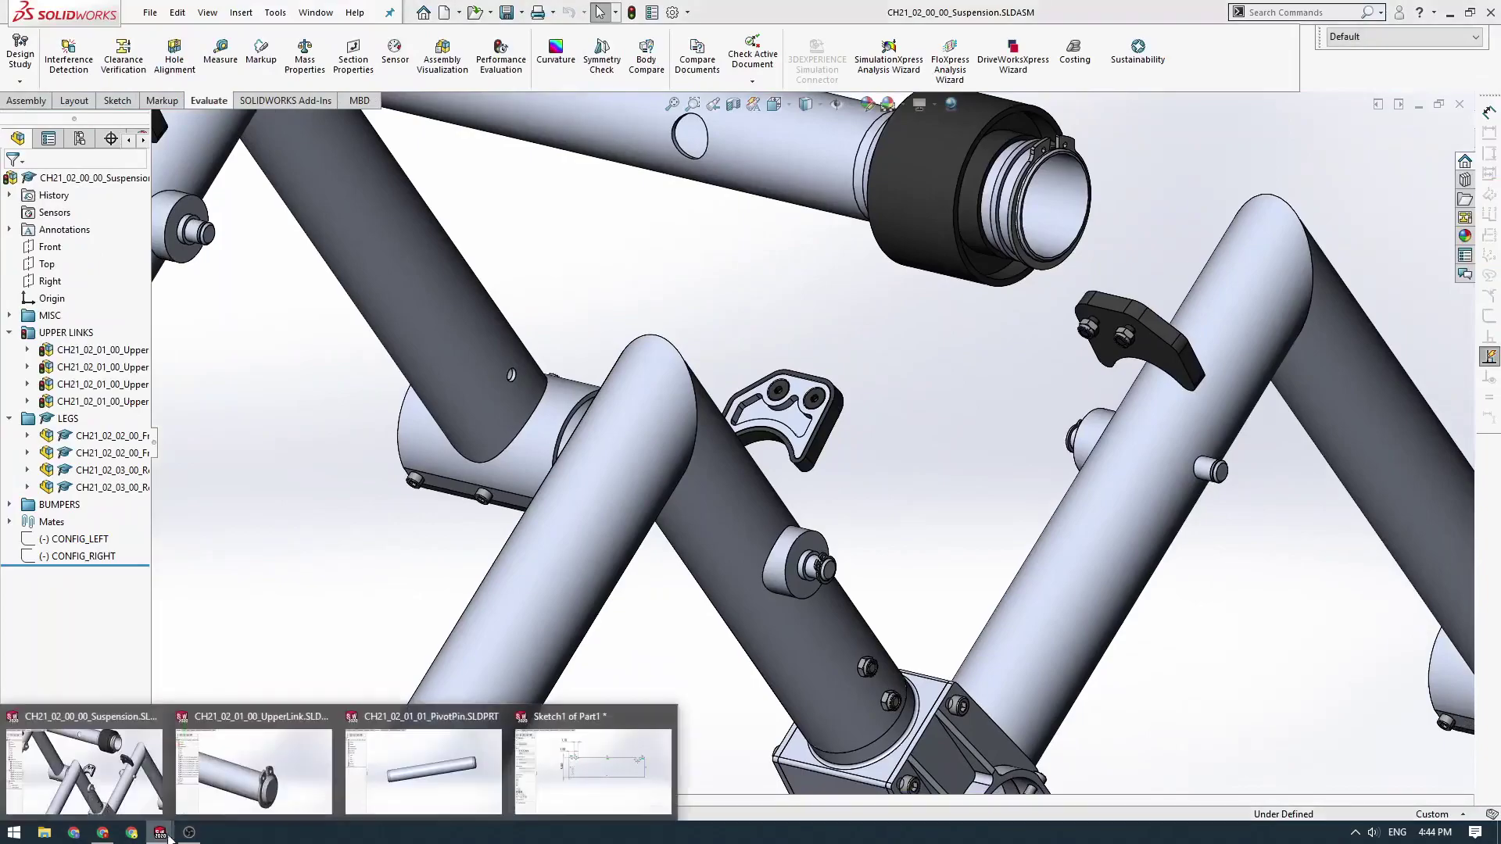
{"action": "left_click", "coordinate": [279, 777]}
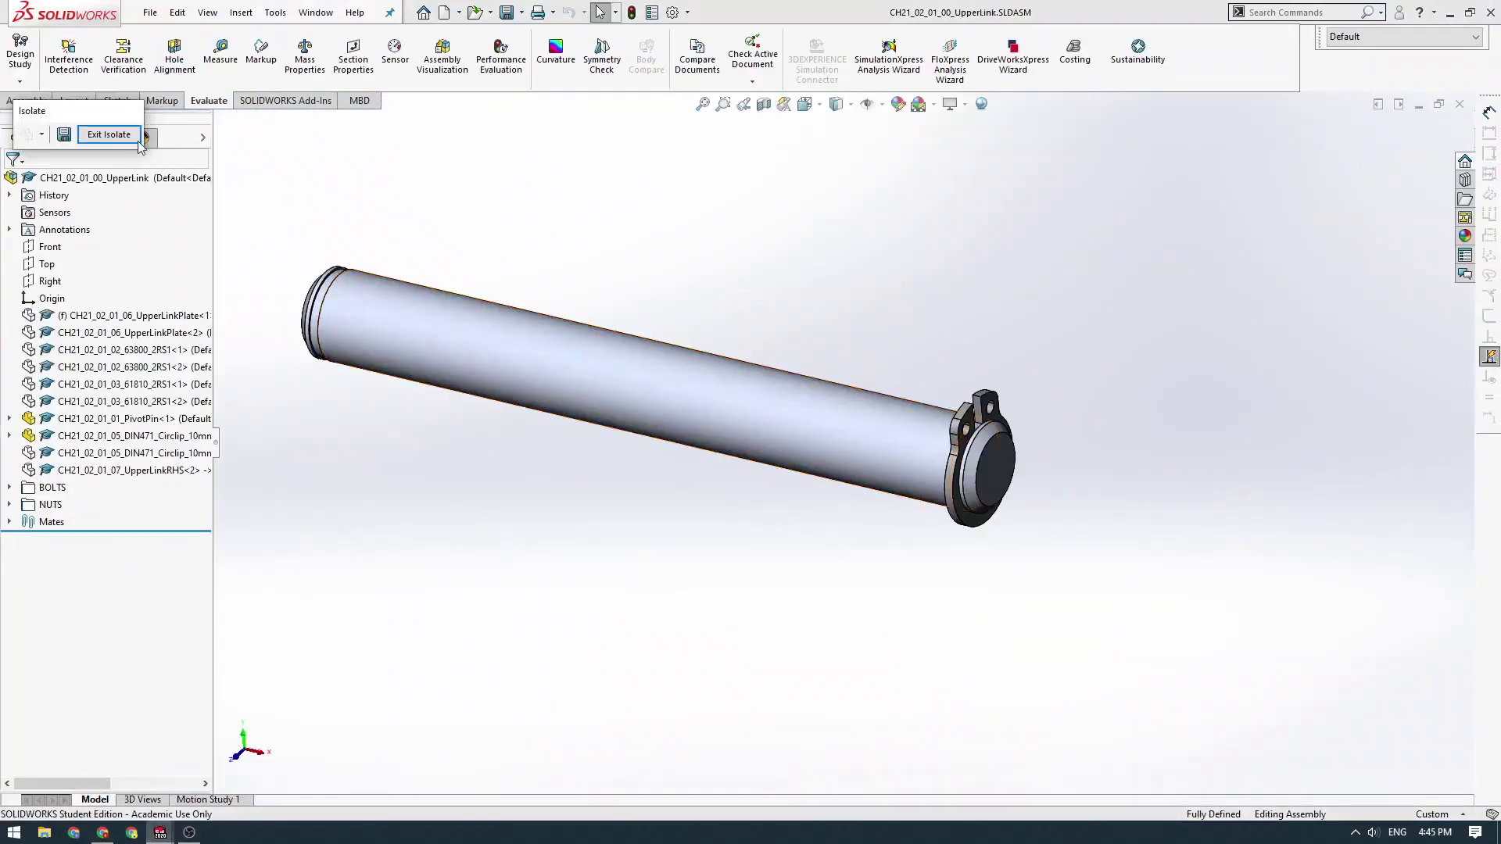
{"action": "middle_click_drag", "start_coordinate": [894, 382], "coordinate": [868, 444]}
{"action": "scroll", "coordinate": [861, 513], "scroll_direction": "down", "scroll_amount": 1}
{"action": "scroll", "coordinate": [813, 474], "scroll_direction": "down", "scroll_amount": 2}
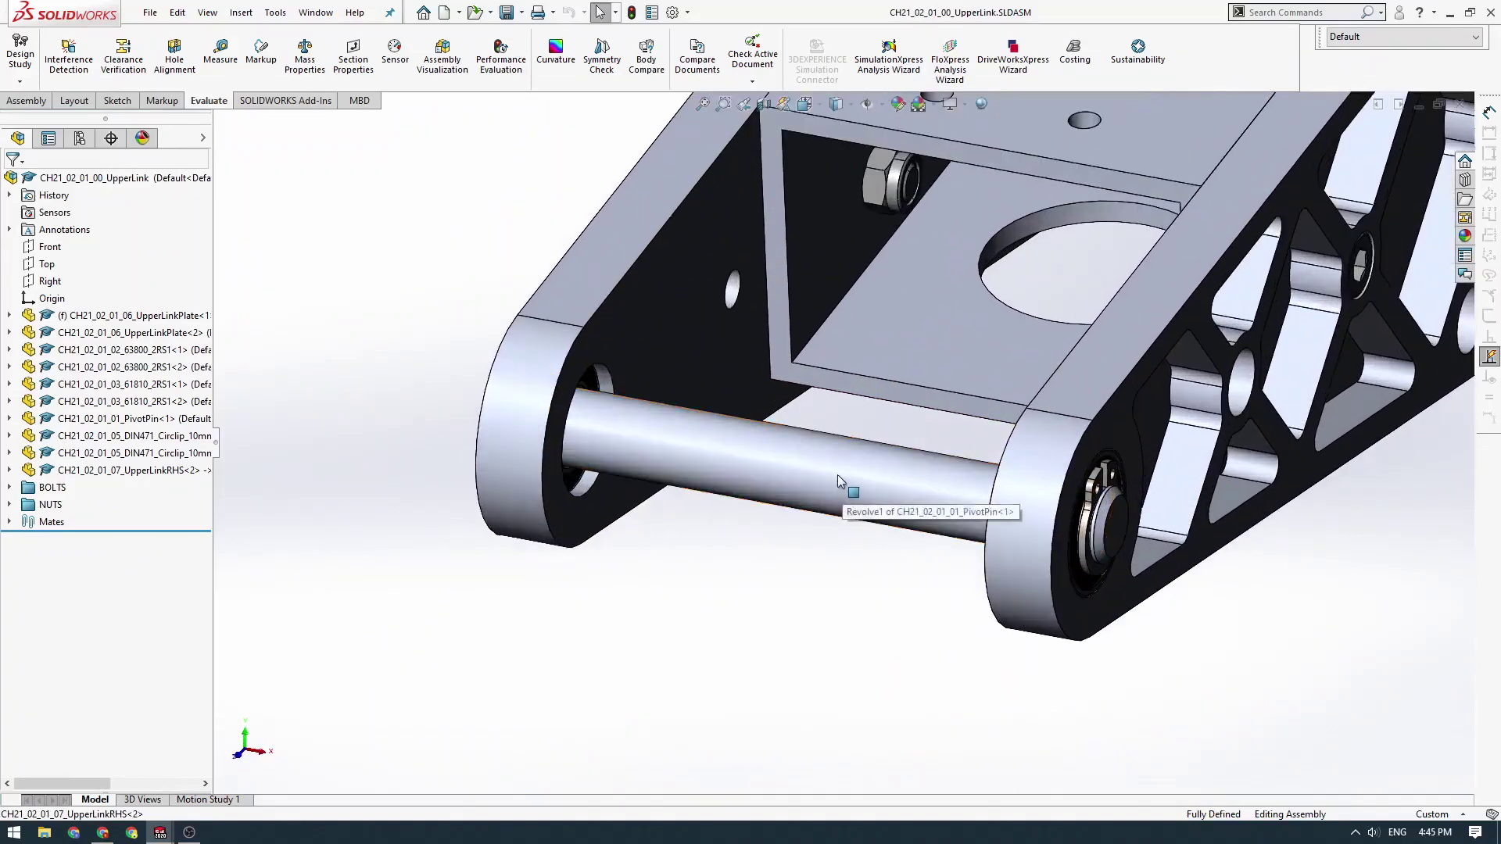
{"action": "middle_click_drag", "start_coordinate": [777, 513], "coordinate": [792, 448]}
{"action": "right_click", "coordinate": [816, 435]}
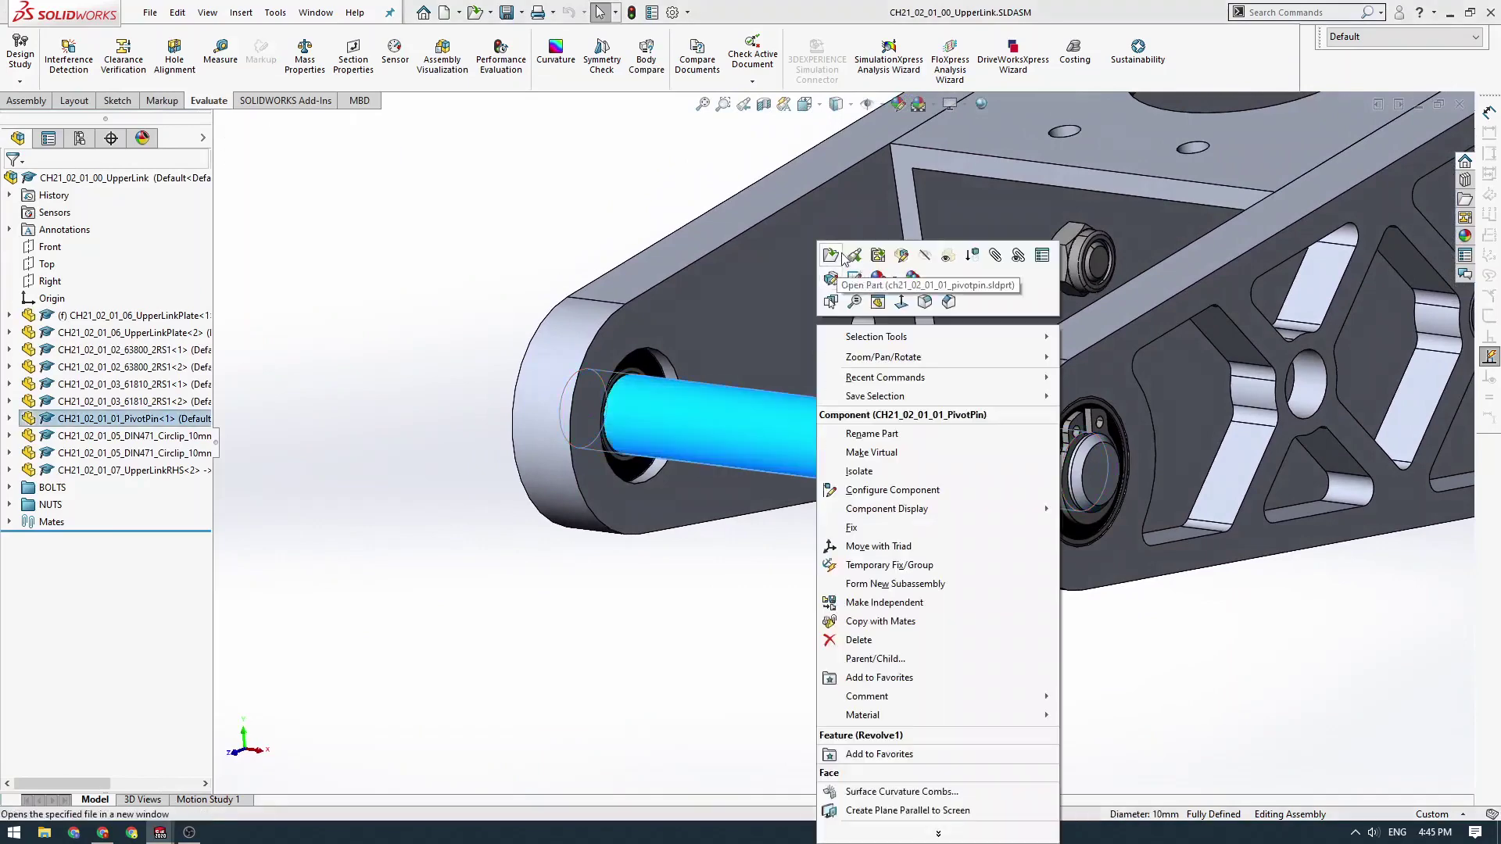
{"action": "left_click", "coordinate": [557, 228]}
- Create a section view parallel to the Front plane, offset 312 mm so it cuts through the pivot pin
{"action": "scroll", "coordinate": [801, 422], "scroll_direction": "up", "scroll_amount": 2}
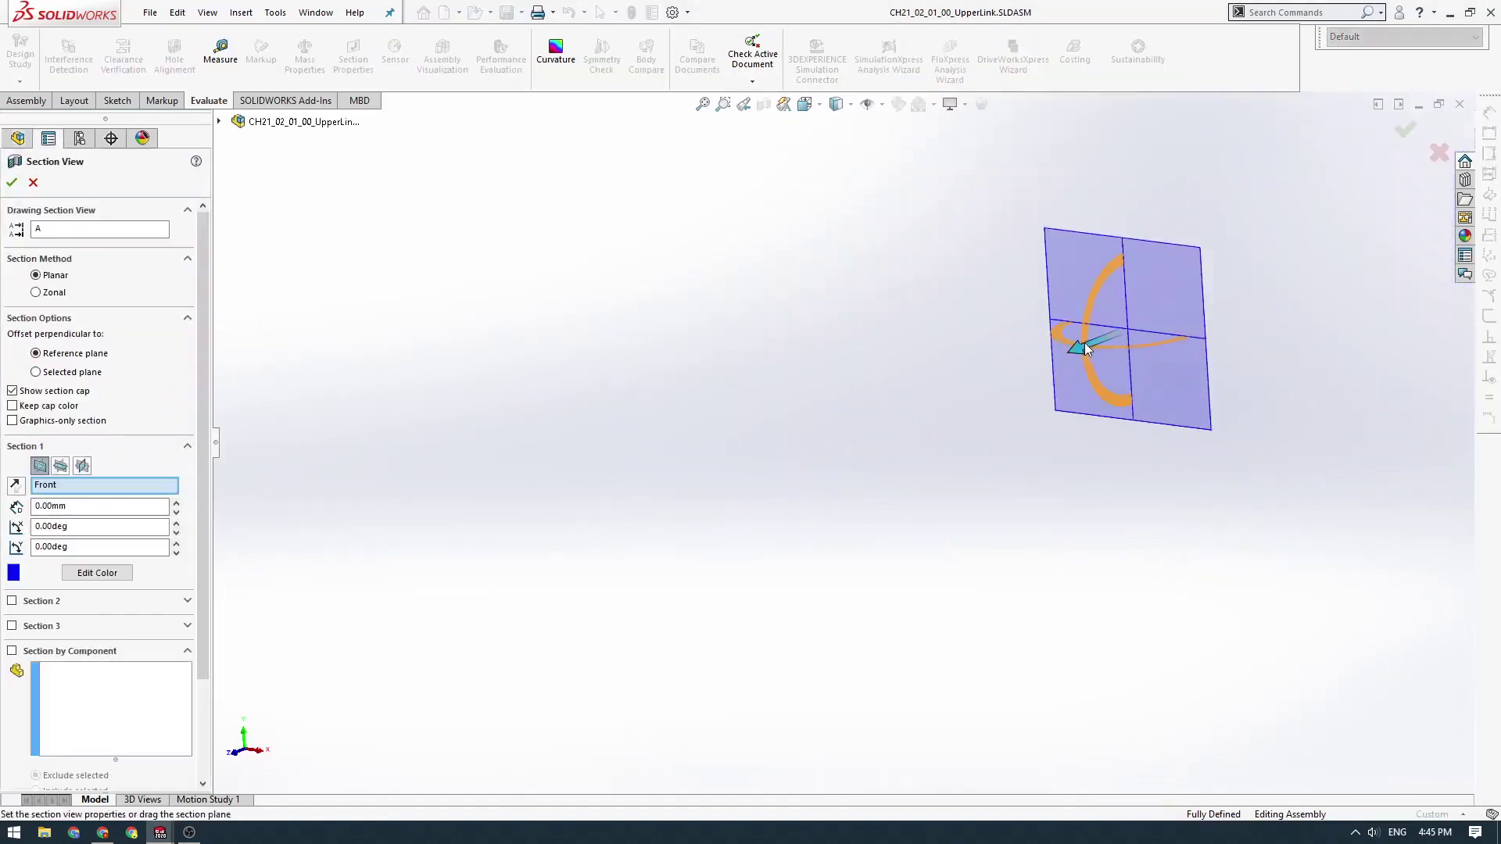
{"action": "left_click_drag", "start_coordinate": [1086, 349], "coordinate": [850, 482]}
{"action": "scroll", "coordinate": [850, 483], "scroll_direction": "up", "scroll_amount": 2}
{"action": "scroll", "coordinate": [635, 404], "scroll_direction": "down", "scroll_amount": 10}
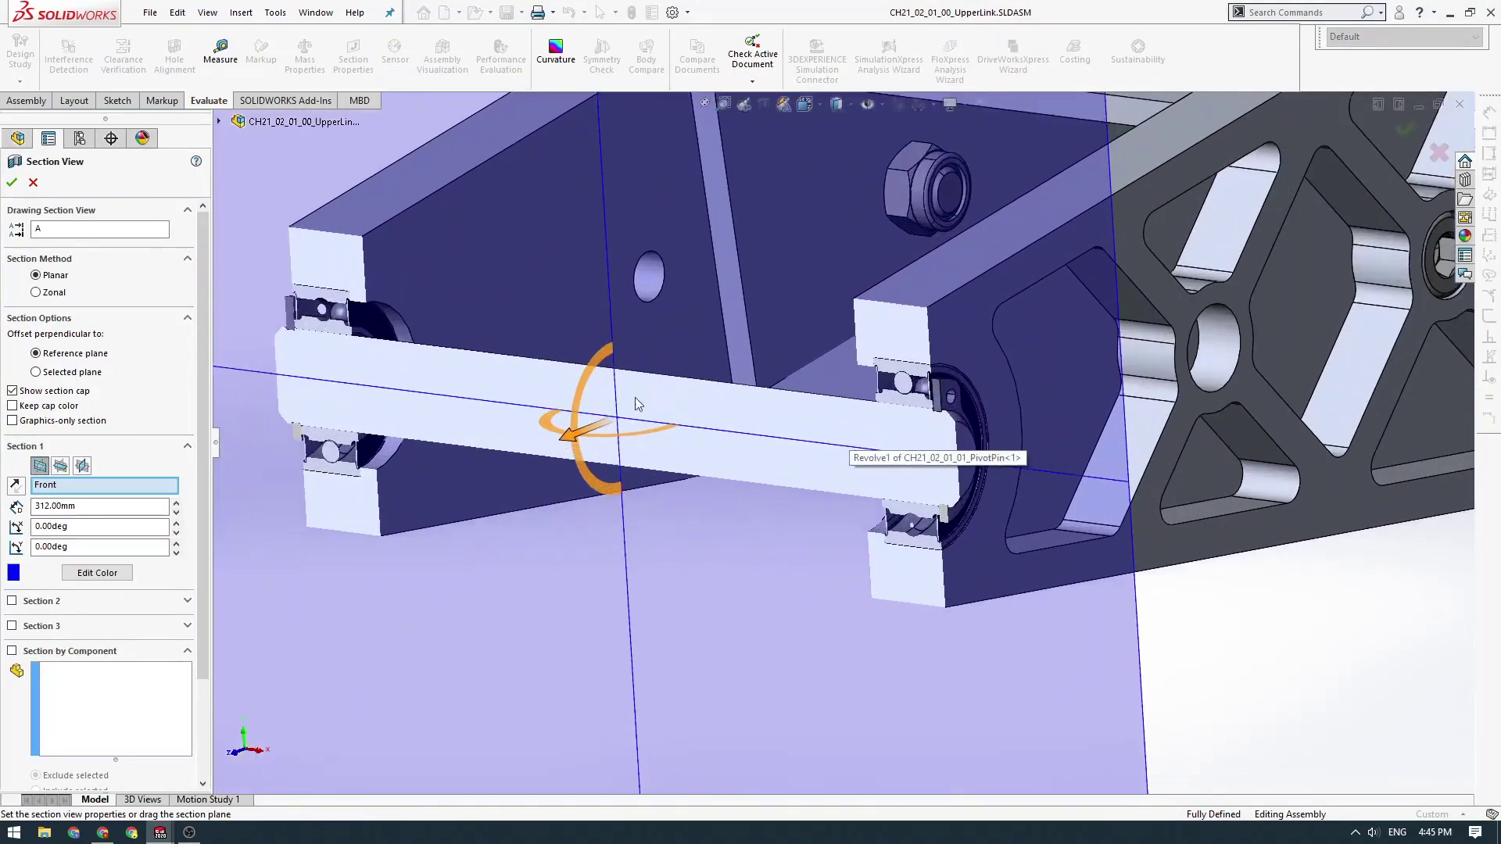
{"action": "left_click", "coordinate": [12, 183]}
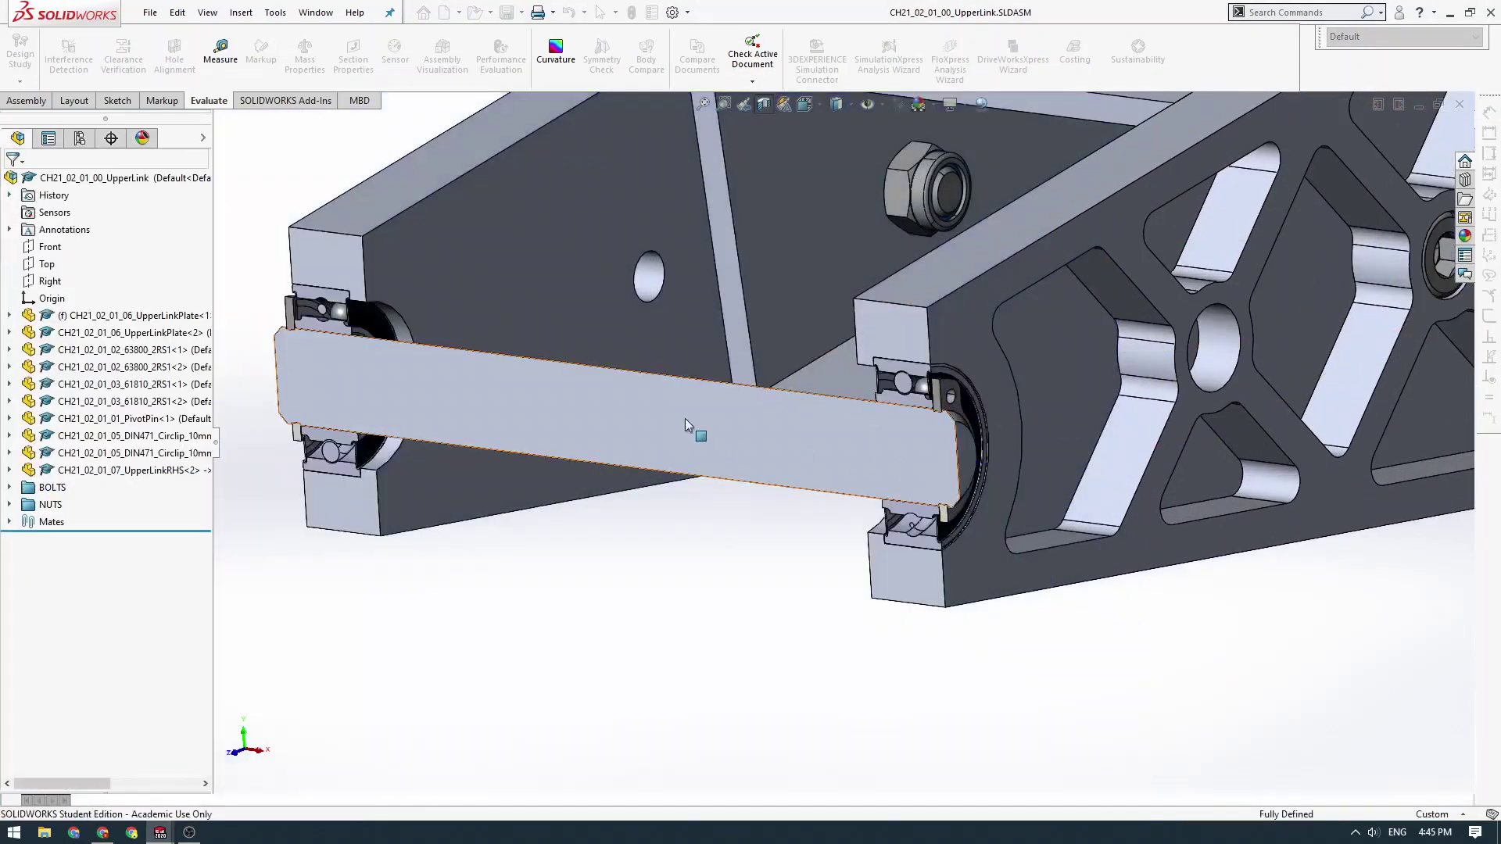
- Examine how the sectioned pivot pin, bearings and circlips fit together at both ends of the link
{"action": "middle_click_drag", "start_coordinate": [685, 419], "coordinate": [724, 425]}
{"action": "scroll", "coordinate": [884, 449], "scroll_direction": "down", "scroll_amount": 2}
{"action": "middle_click_drag", "start_coordinate": [884, 449], "coordinate": [1002, 425], "text": "ctrl"}
{"action": "middle_click_drag", "start_coordinate": [845, 423], "coordinate": [992, 458], "text": "ctrl"}
{"action": "scroll", "coordinate": [884, 474], "scroll_direction": "up", "scroll_amount": 3}
{"action": "middle_click_drag", "start_coordinate": [881, 474], "coordinate": [883, 475], "text": "ctrl"}
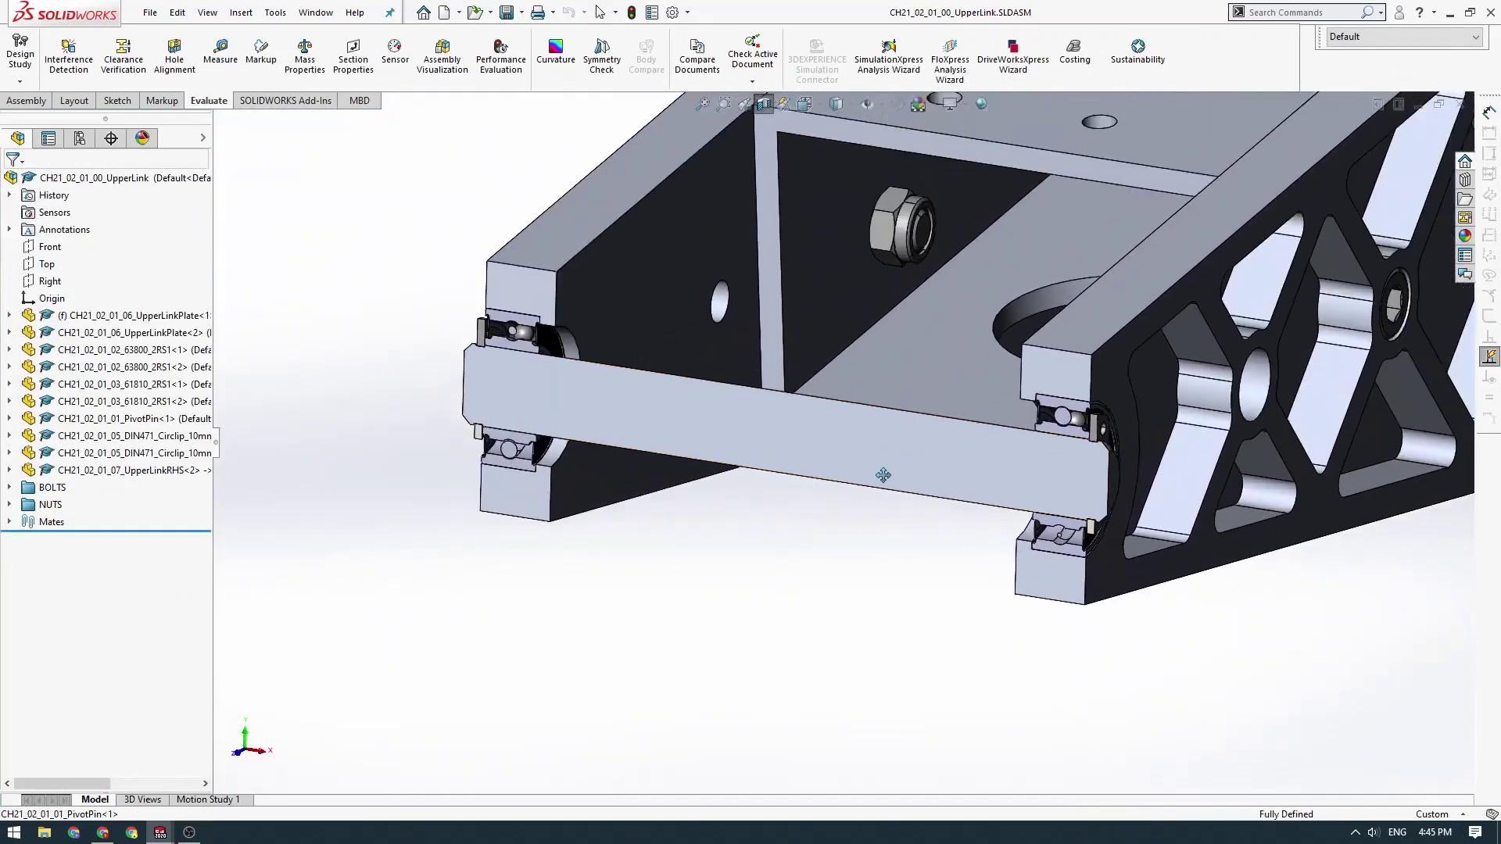
{"action": "scroll", "coordinate": [1099, 473], "scroll_direction": "down", "scroll_amount": 2}
{"action": "middle_click_drag", "start_coordinate": [956, 408], "coordinate": [1105, 399], "text": "ctrl"}
- Measure the distance between the two end faces of the pivot pin
{"action": "left_click", "coordinate": [227, 62]}
{"action": "scroll", "coordinate": [1226, 419], "scroll_direction": "down", "scroll_amount": 3}
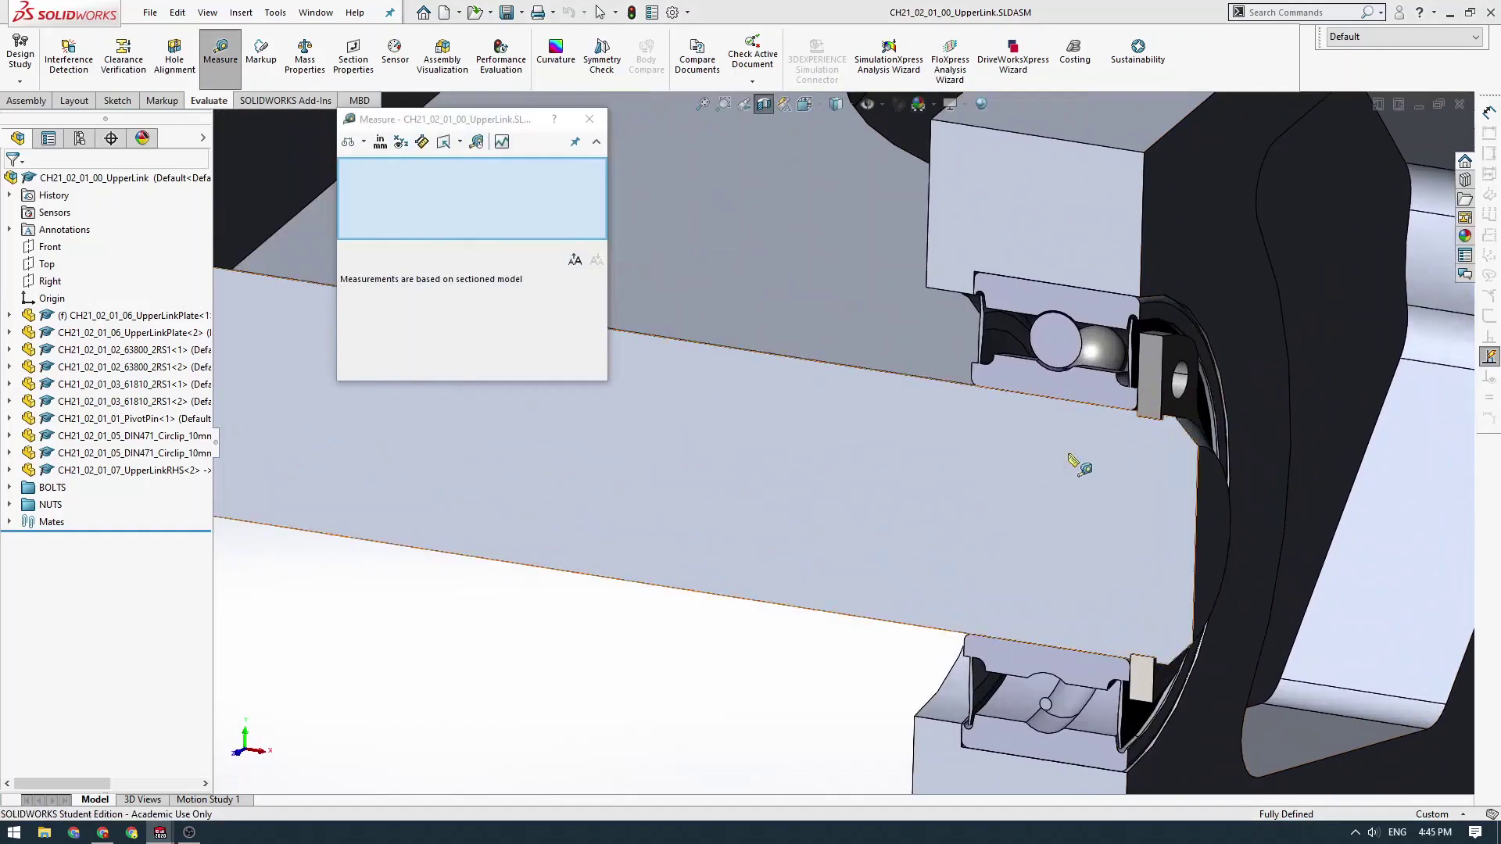
{"action": "scroll", "coordinate": [1124, 485], "scroll_direction": "up", "scroll_amount": 1}
{"action": "left_click", "coordinate": [1163, 546]}
{"action": "scroll", "coordinate": [1163, 546], "scroll_direction": "up", "scroll_amount": 4}
{"action": "scroll", "coordinate": [782, 530], "scroll_direction": "down", "scroll_amount": 5}
{"action": "middle_click_drag", "start_coordinate": [978, 527], "coordinate": [804, 428]}
{"action": "left_click", "coordinate": [518, 447]}
{"action": "scroll", "coordinate": [623, 491], "scroll_direction": "up", "scroll_amount": 4}
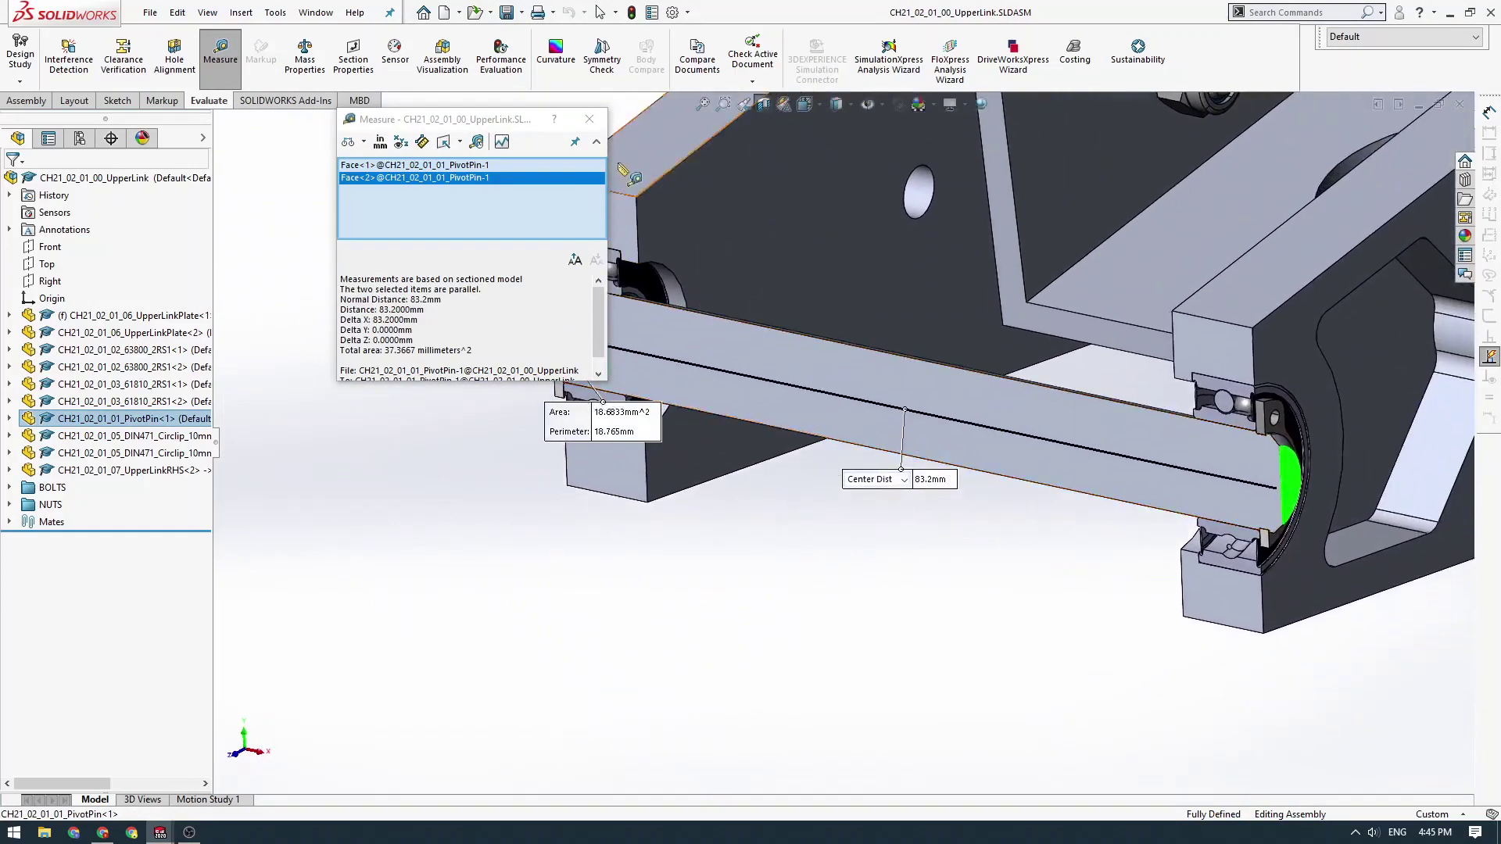
{"action": "left_click", "coordinate": [589, 119]}
{"action": "scroll", "coordinate": [837, 376], "scroll_direction": "down", "scroll_amount": 2}
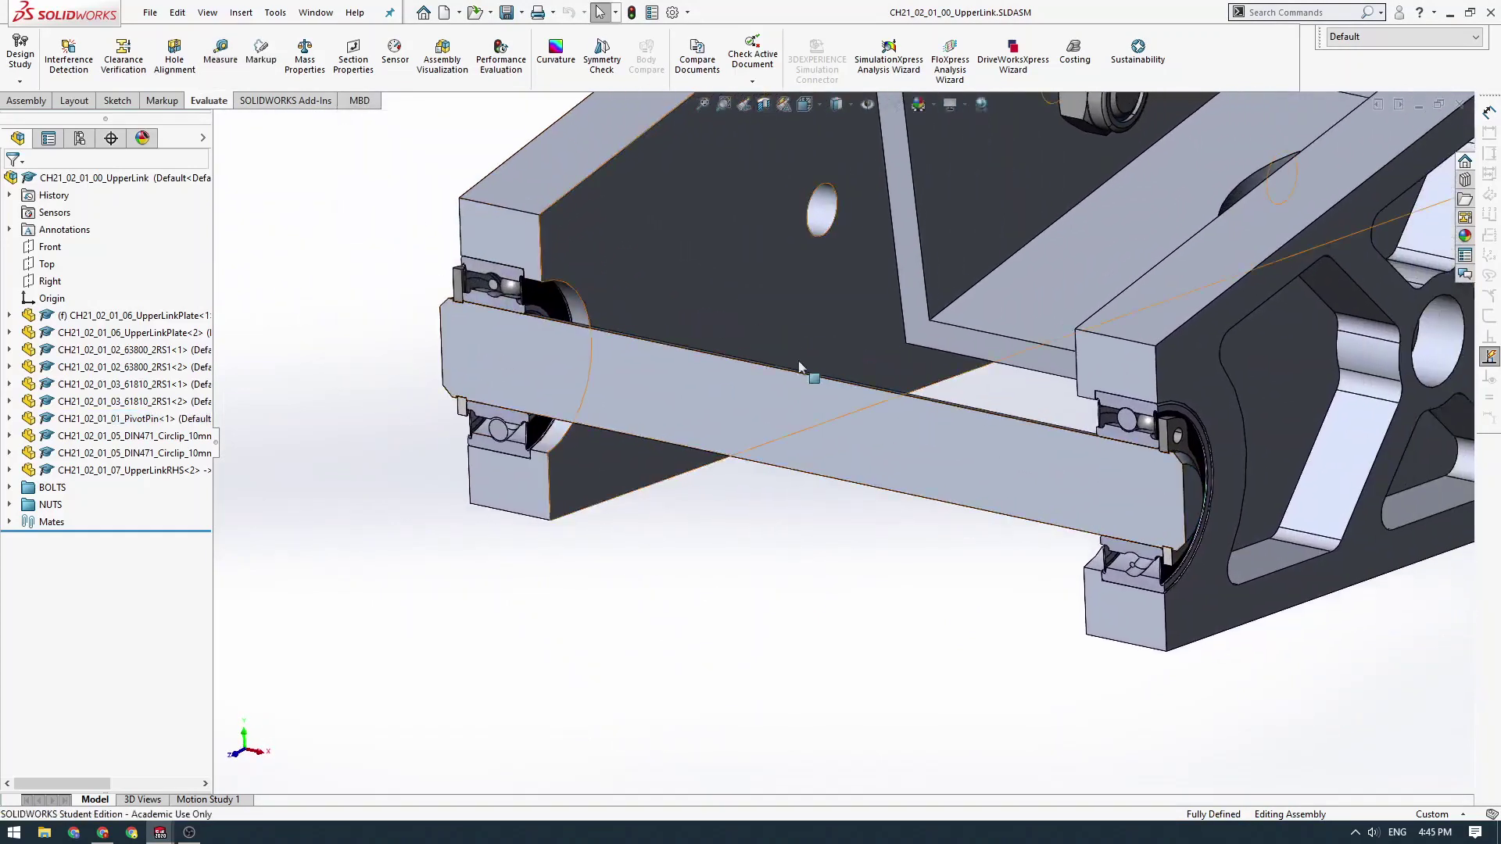
{"action": "left_click", "coordinate": [219, 52]}
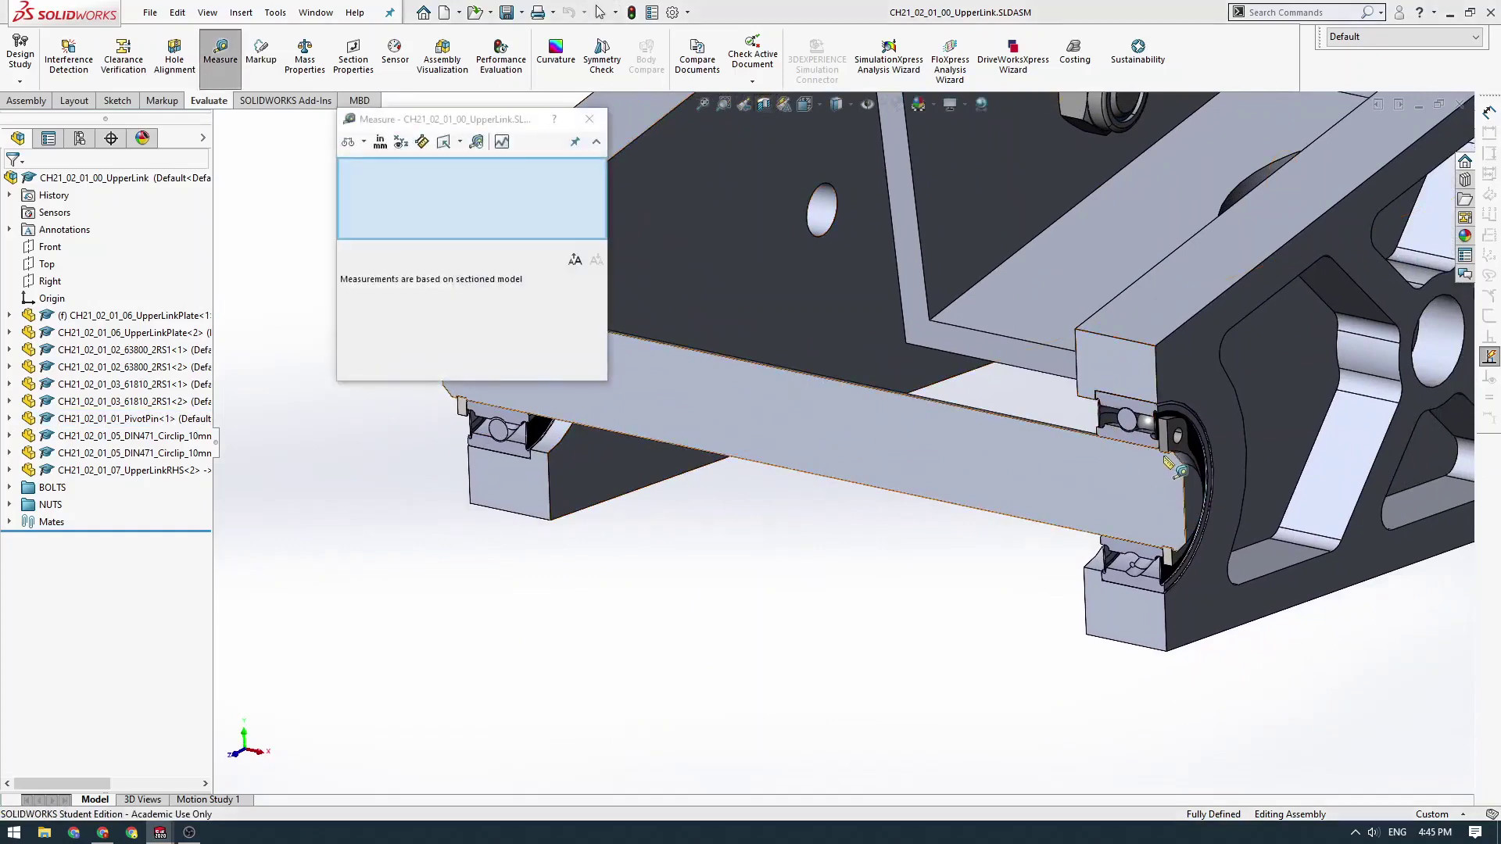
{"action": "scroll", "coordinate": [1176, 473], "scroll_direction": "down", "scroll_amount": 3}
{"action": "scroll", "coordinate": [995, 451], "scroll_direction": "down", "scroll_amount": 4}
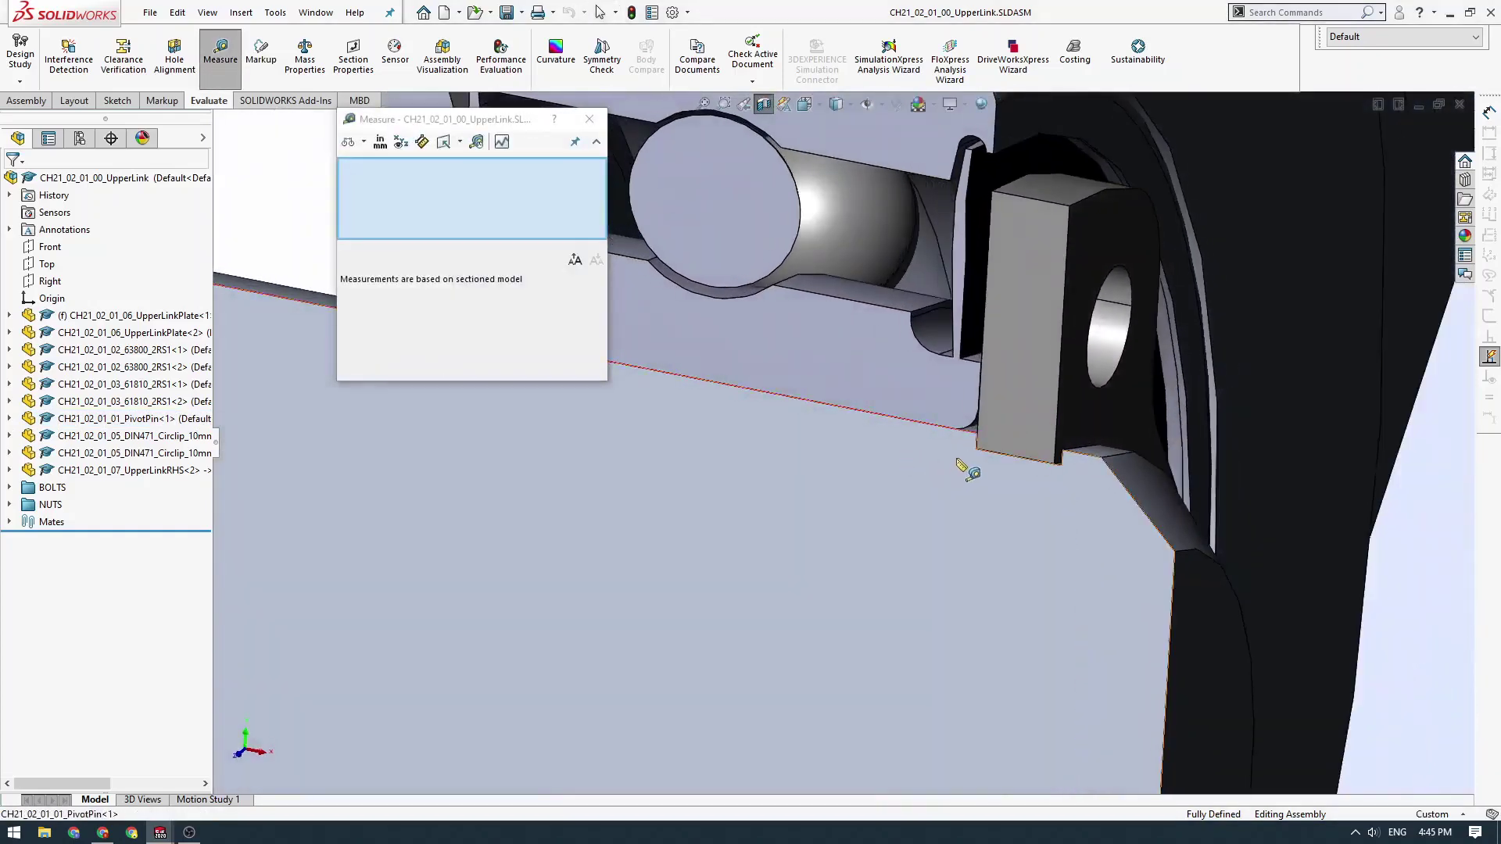
{"action": "scroll", "coordinate": [983, 442], "scroll_direction": "up", "scroll_amount": 1}
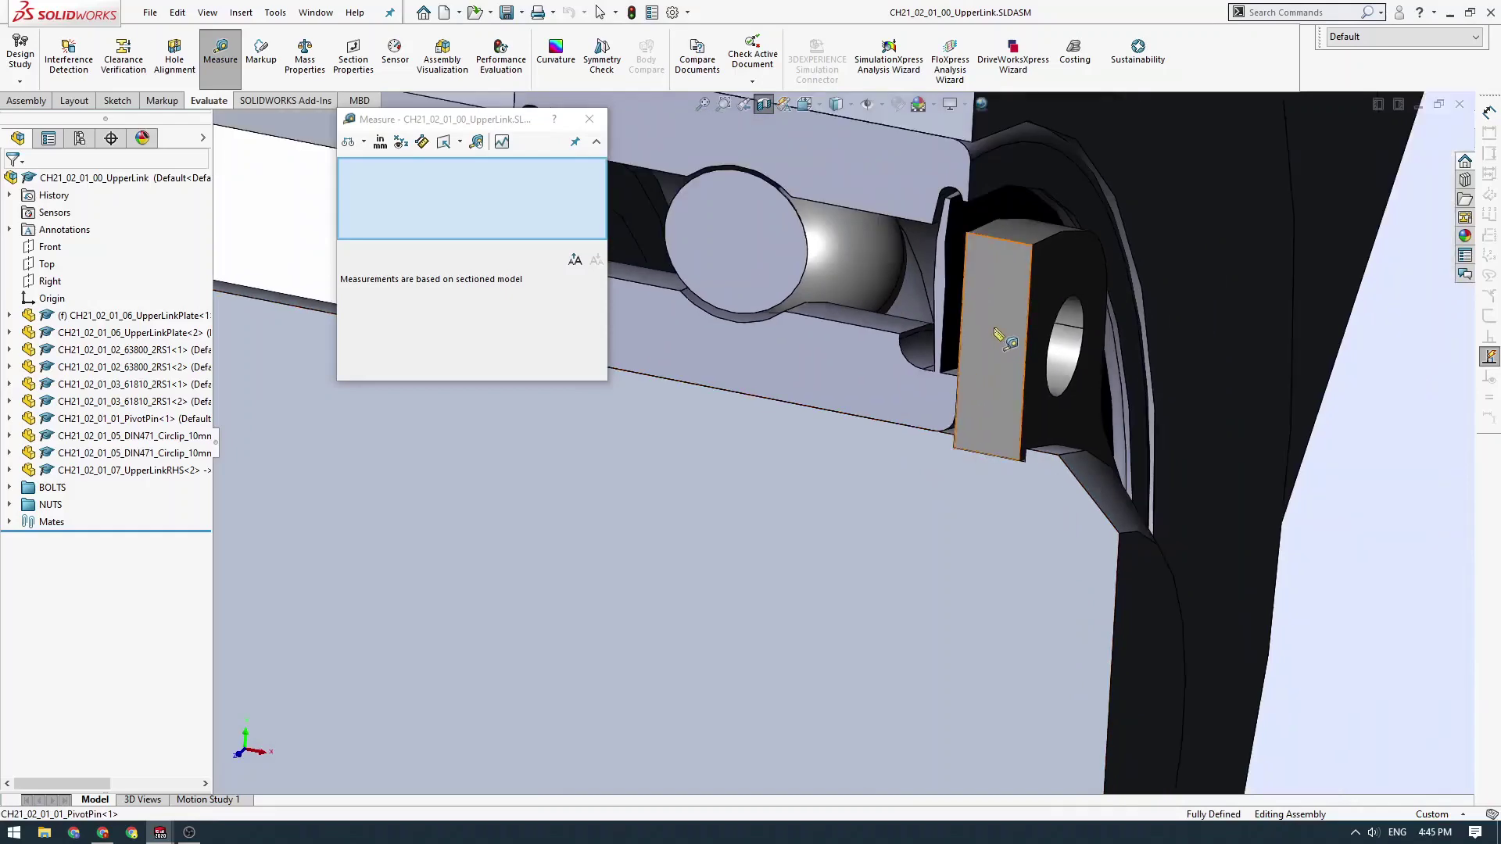
{"action": "scroll", "coordinate": [939, 450], "scroll_direction": "down", "scroll_amount": 3}
{"action": "scroll", "coordinate": [927, 450], "scroll_direction": "up", "scroll_amount": 2}
{"action": "mouse_move", "coordinate": [943, 450]}
{"action": "middle_mouse_down"}
{"action": "mouse_move", "coordinate": [976, 474]}
{"action": "mouse_move", "coordinate": [964, 469]}
{"action": "middle_mouse_up"}
{"action": "scroll", "coordinate": [993, 481], "scroll_direction": "up", "scroll_amount": 3}
{"action": "left_click", "coordinate": [983, 317]}
{"action": "scroll", "coordinate": [977, 316], "scroll_direction": "up", "scroll_amount": 5}
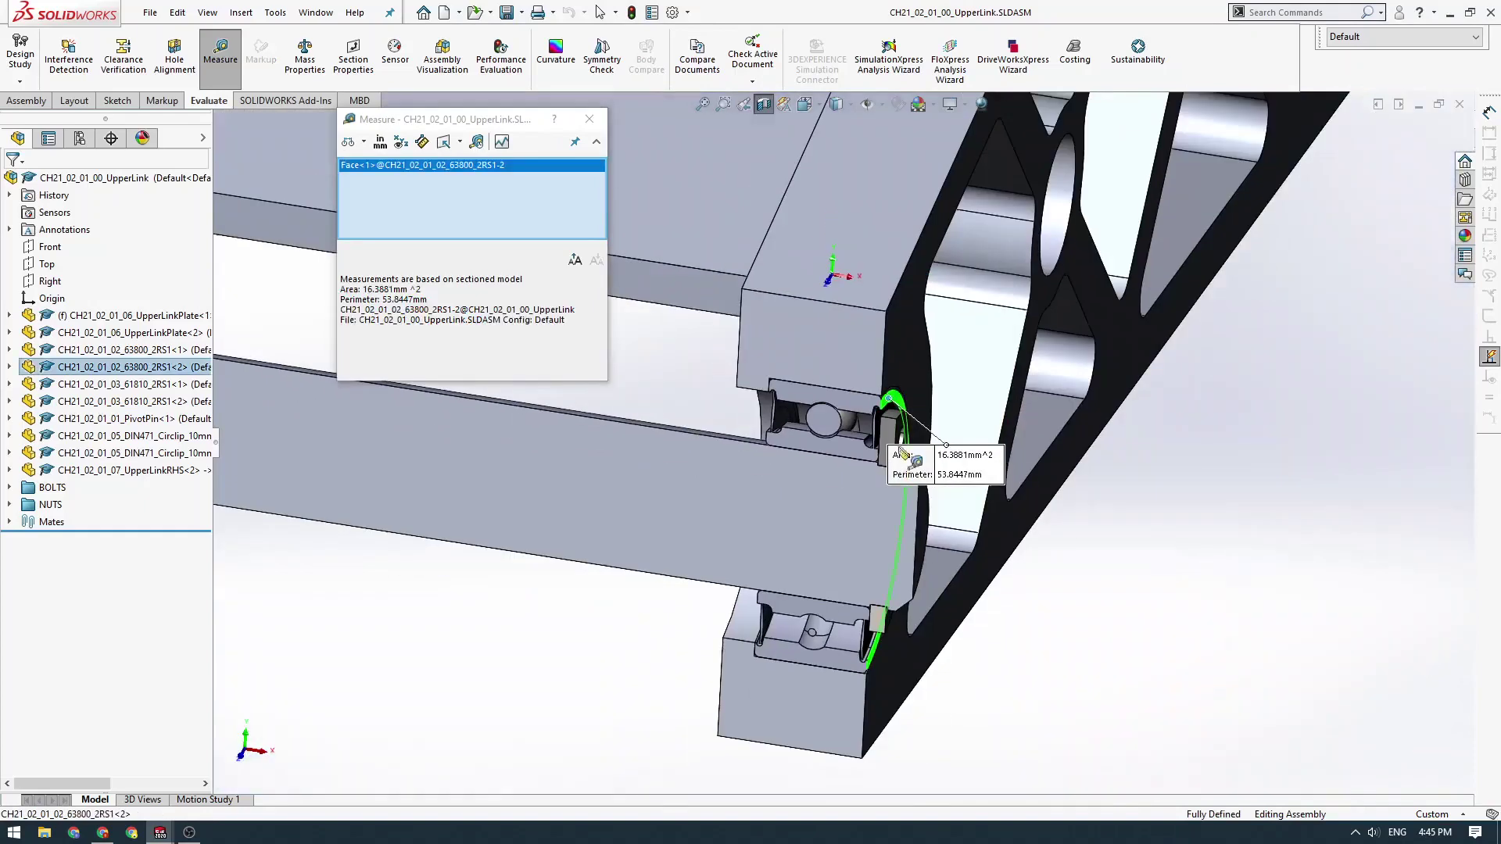
{"action": "middle_click_drag", "start_coordinate": [963, 310], "coordinate": [1012, 370], "text": "ctrl"}
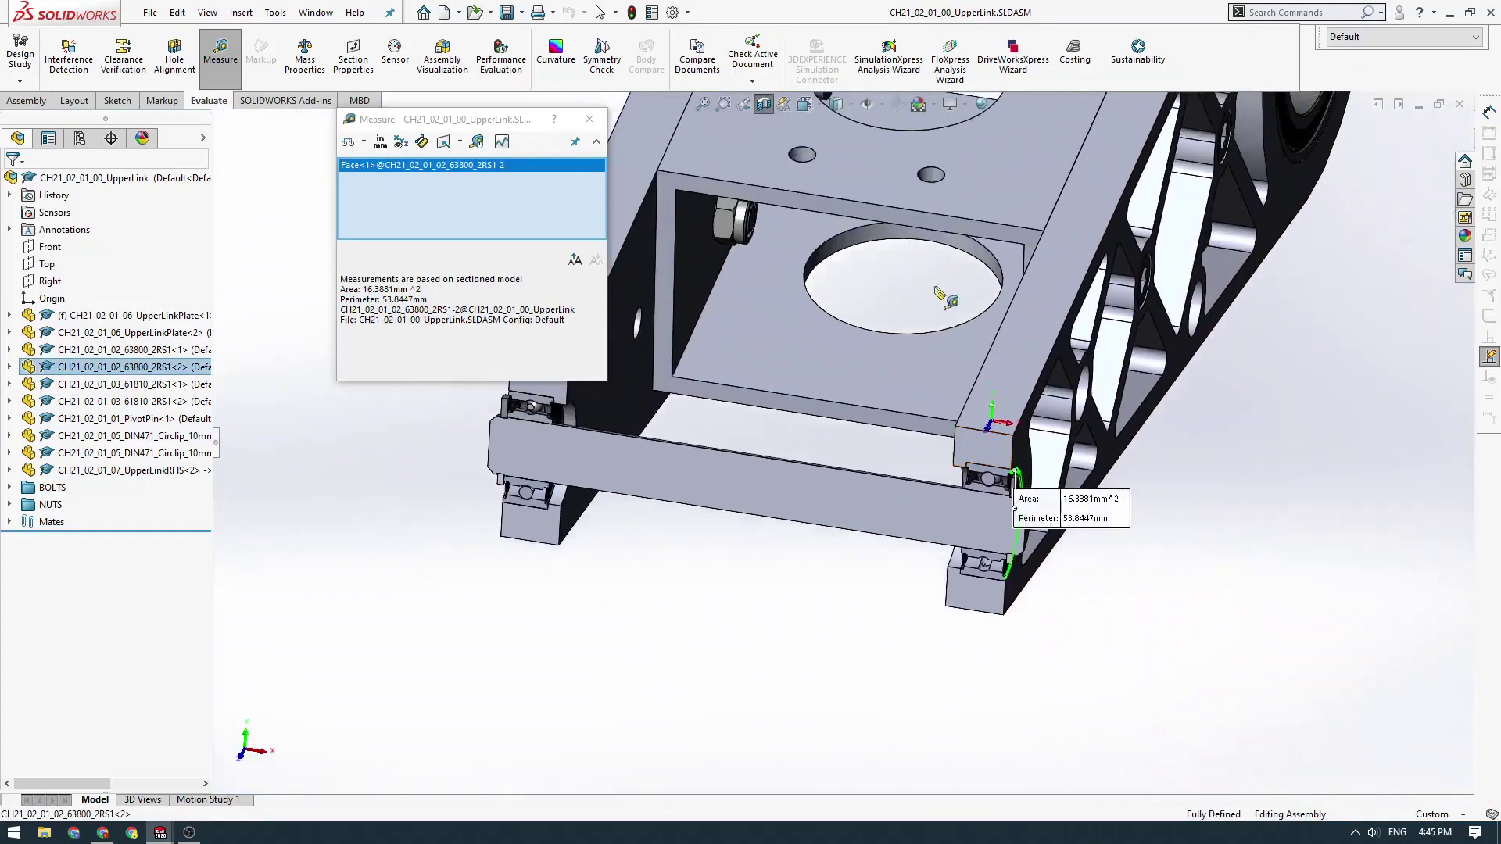
{"action": "scroll", "coordinate": [1007, 482], "scroll_direction": "down", "scroll_amount": 6}
{"action": "left_click", "coordinate": [589, 119]}
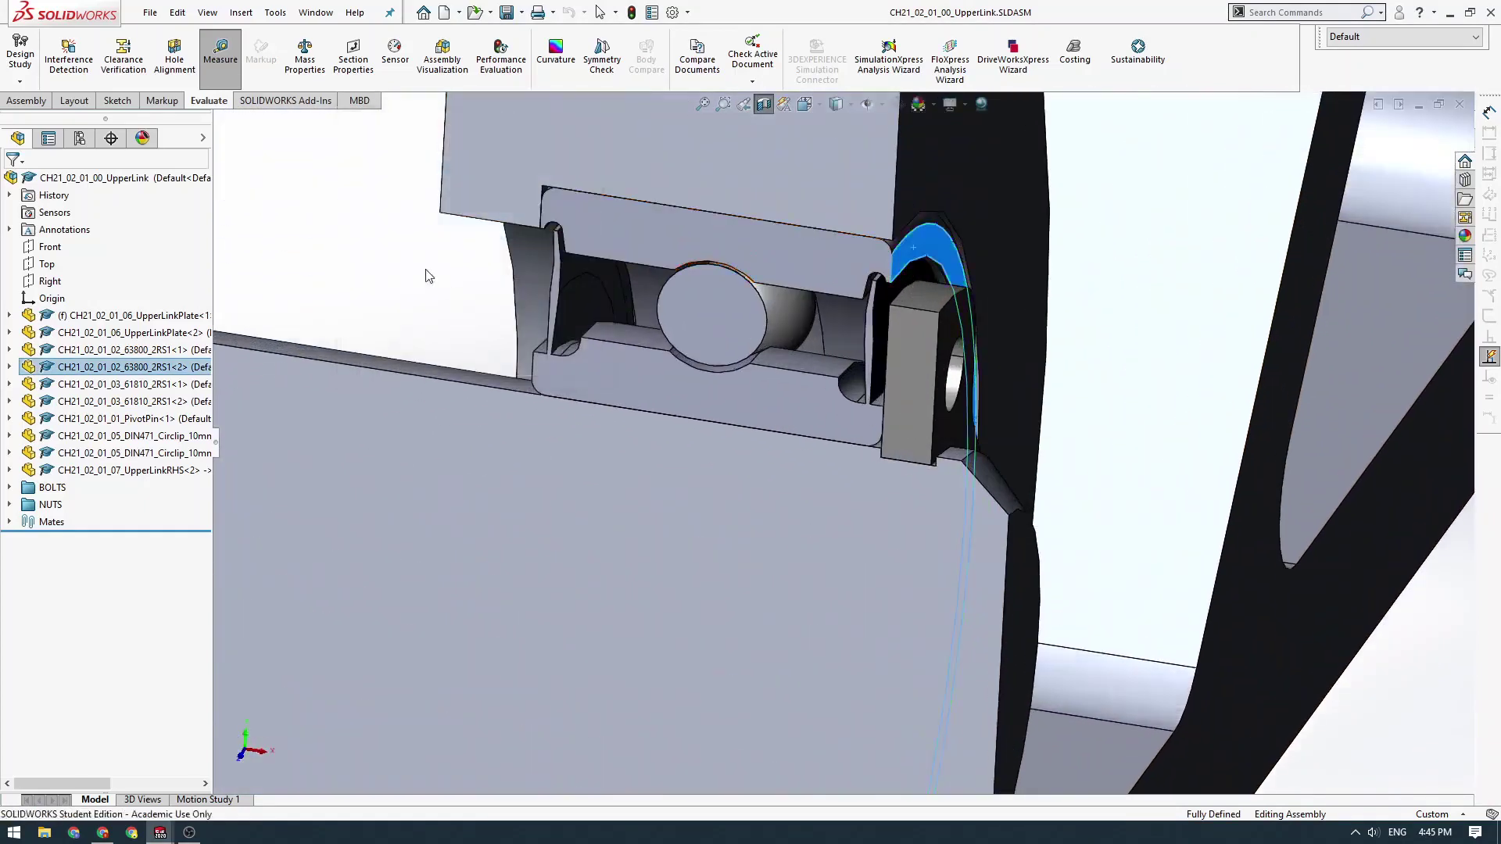
- Measure the distance between the facing inner faces of the two circlips on the pivot pin
{"action": "left_click", "coordinate": [224, 68]}
{"action": "scroll", "coordinate": [878, 419], "scroll_direction": "down", "scroll_amount": 2}
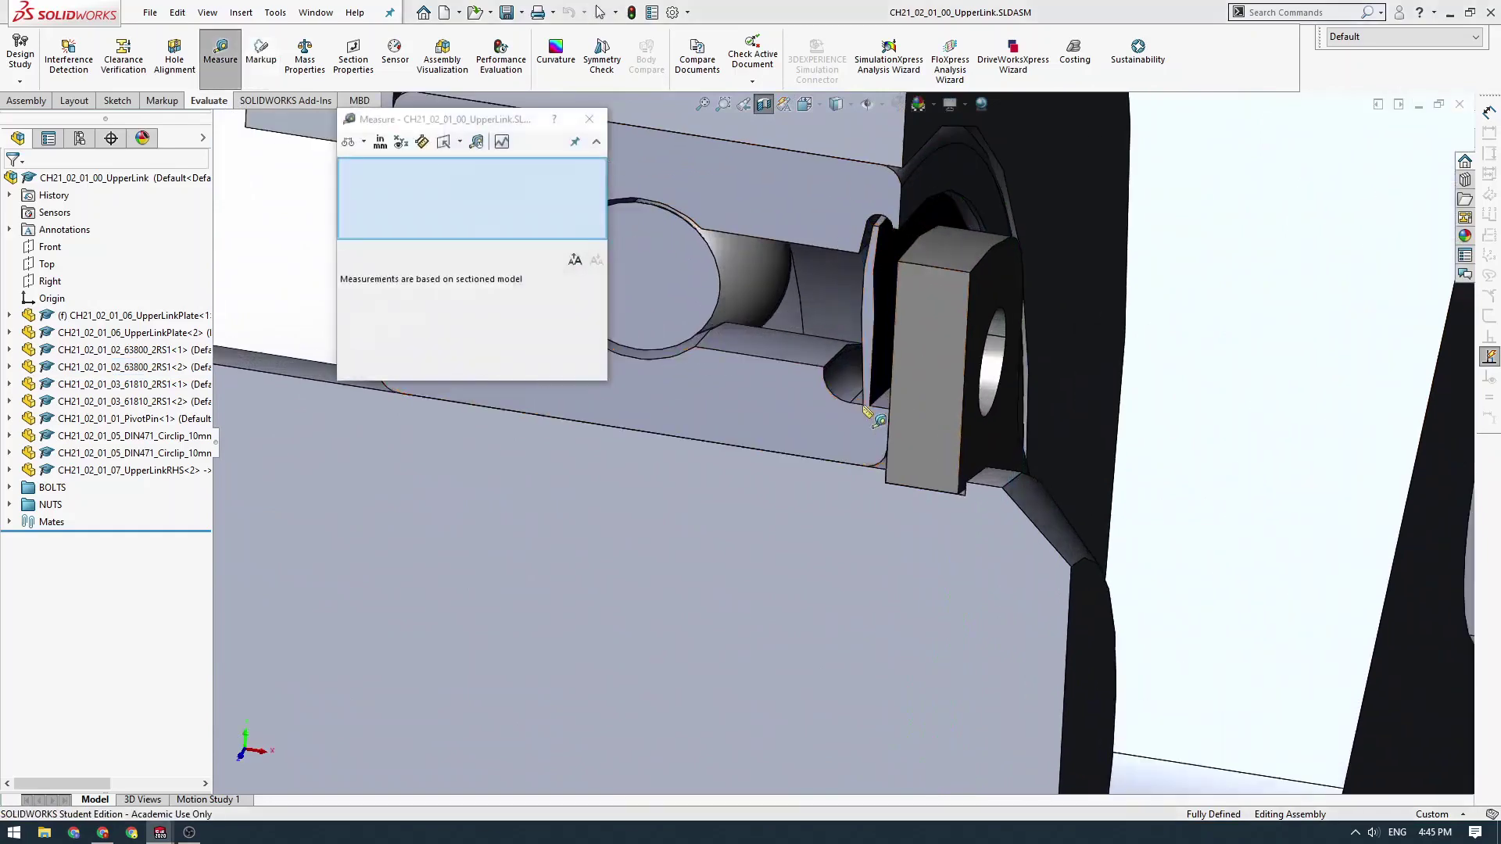
{"action": "middle_click_drag", "start_coordinate": [878, 419], "coordinate": [895, 402]}
{"action": "left_click", "coordinate": [903, 301]}
{"action": "scroll", "coordinate": [837, 430], "scroll_direction": "up", "scroll_amount": 7}
{"action": "middle_click_drag", "start_coordinate": [771, 399], "coordinate": [1247, 494], "text": "ctrl"}
{"action": "scroll", "coordinate": [770, 414], "scroll_direction": "down", "scroll_amount": 3}
{"action": "middle_click_drag", "start_coordinate": [797, 414], "coordinate": [789, 367]}
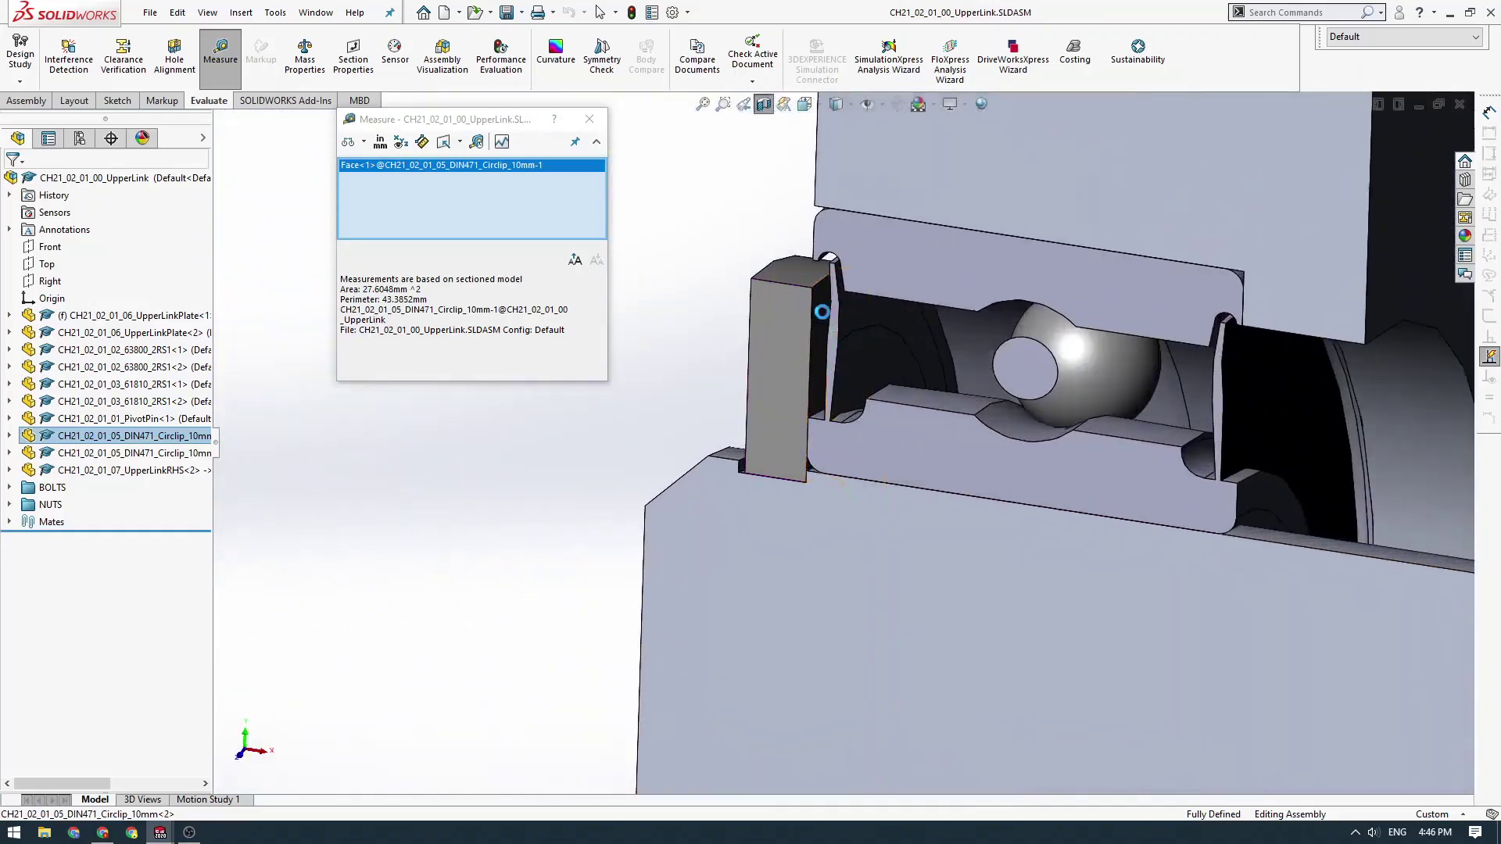
{"action": "left_click", "coordinate": [825, 333]}
{"action": "scroll", "coordinate": [831, 336], "scroll_direction": "up", "scroll_amount": 6}
{"action": "middle_click_drag", "start_coordinate": [1157, 492], "coordinate": [864, 302], "text": "ctrl"}
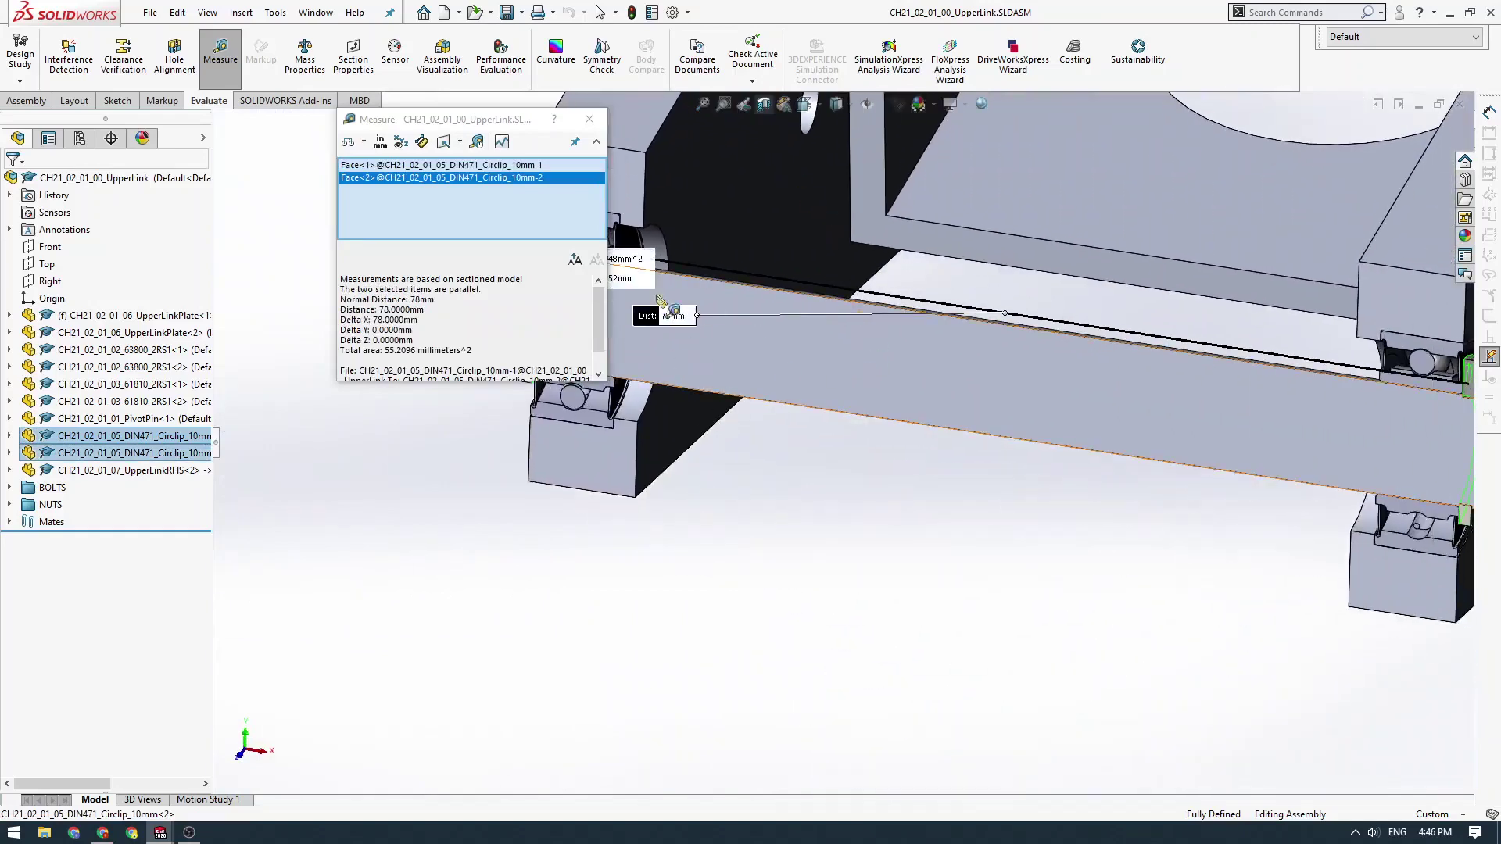
- Examine the measured circlip faces against the bearings at both pin ends, and close the measurement
{"action": "middle_click_drag", "start_coordinate": [739, 332], "coordinate": [974, 347], "text": "ctrl"}
{"action": "scroll", "coordinate": [764, 378], "scroll_direction": "down", "scroll_amount": 4}
{"action": "middle_click_drag", "start_coordinate": [764, 378], "coordinate": [813, 430]}
{"action": "scroll", "coordinate": [813, 434], "scroll_direction": "up", "scroll_amount": 7}
{"action": "middle_click_drag", "start_coordinate": [1085, 505], "coordinate": [982, 382], "text": "ctrl"}
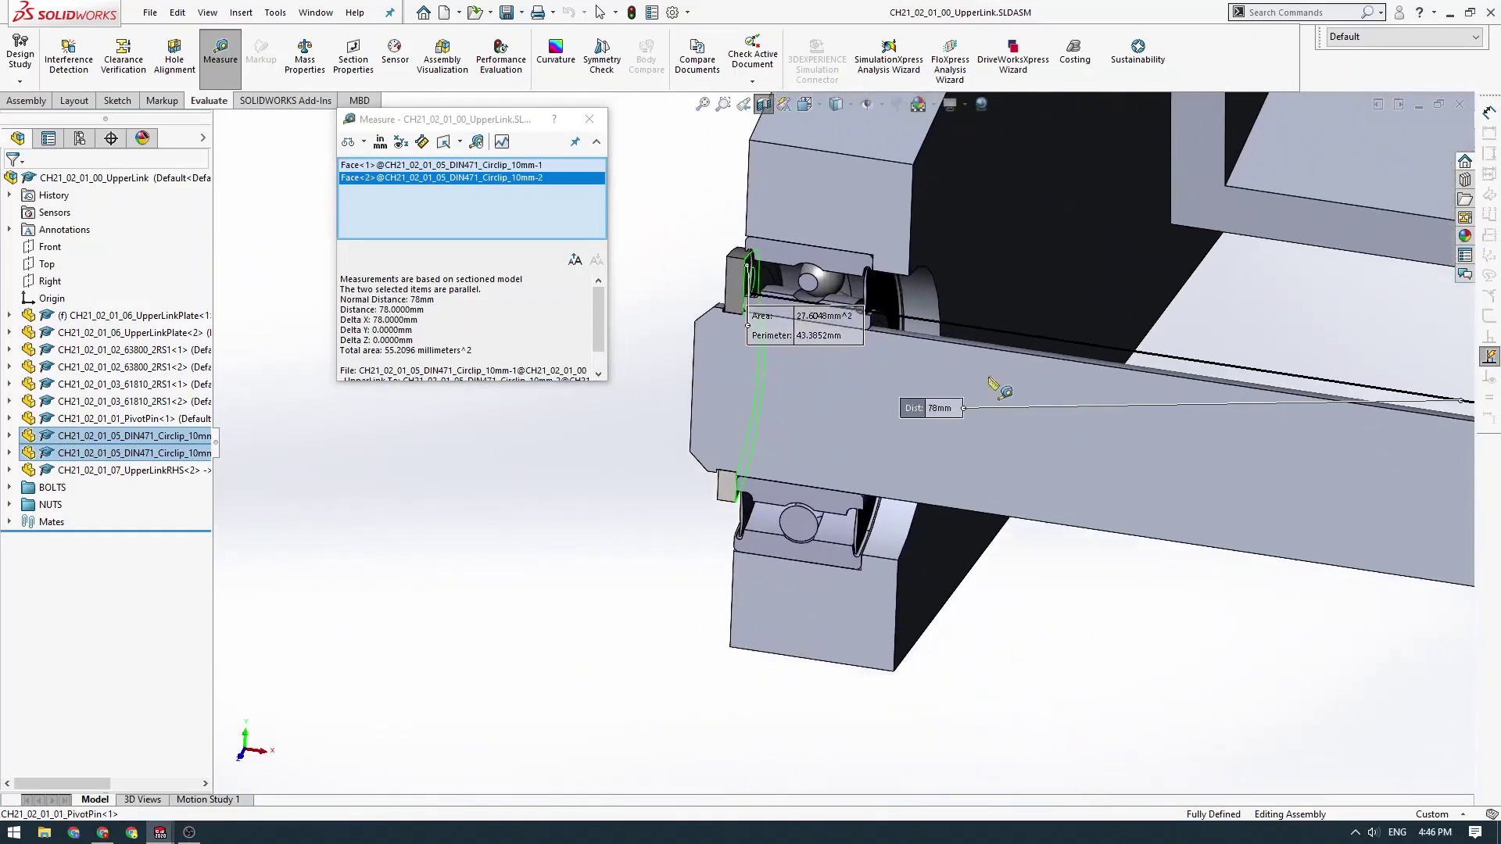
{"action": "scroll", "coordinate": [786, 348], "scroll_direction": "down", "scroll_amount": 5}
{"action": "scroll", "coordinate": [785, 347], "scroll_direction": "down", "scroll_amount": 5}
{"action": "mouse_move", "coordinate": [792, 416]}
{"action": "middle_mouse_down"}
{"action": "mouse_move", "coordinate": [801, 383]}
{"action": "mouse_move", "coordinate": [814, 385]}
{"action": "mouse_move", "coordinate": [809, 422]}
{"action": "middle_mouse_up"}
{"action": "scroll", "coordinate": [817, 426], "scroll_direction": "up", "scroll_amount": 6}
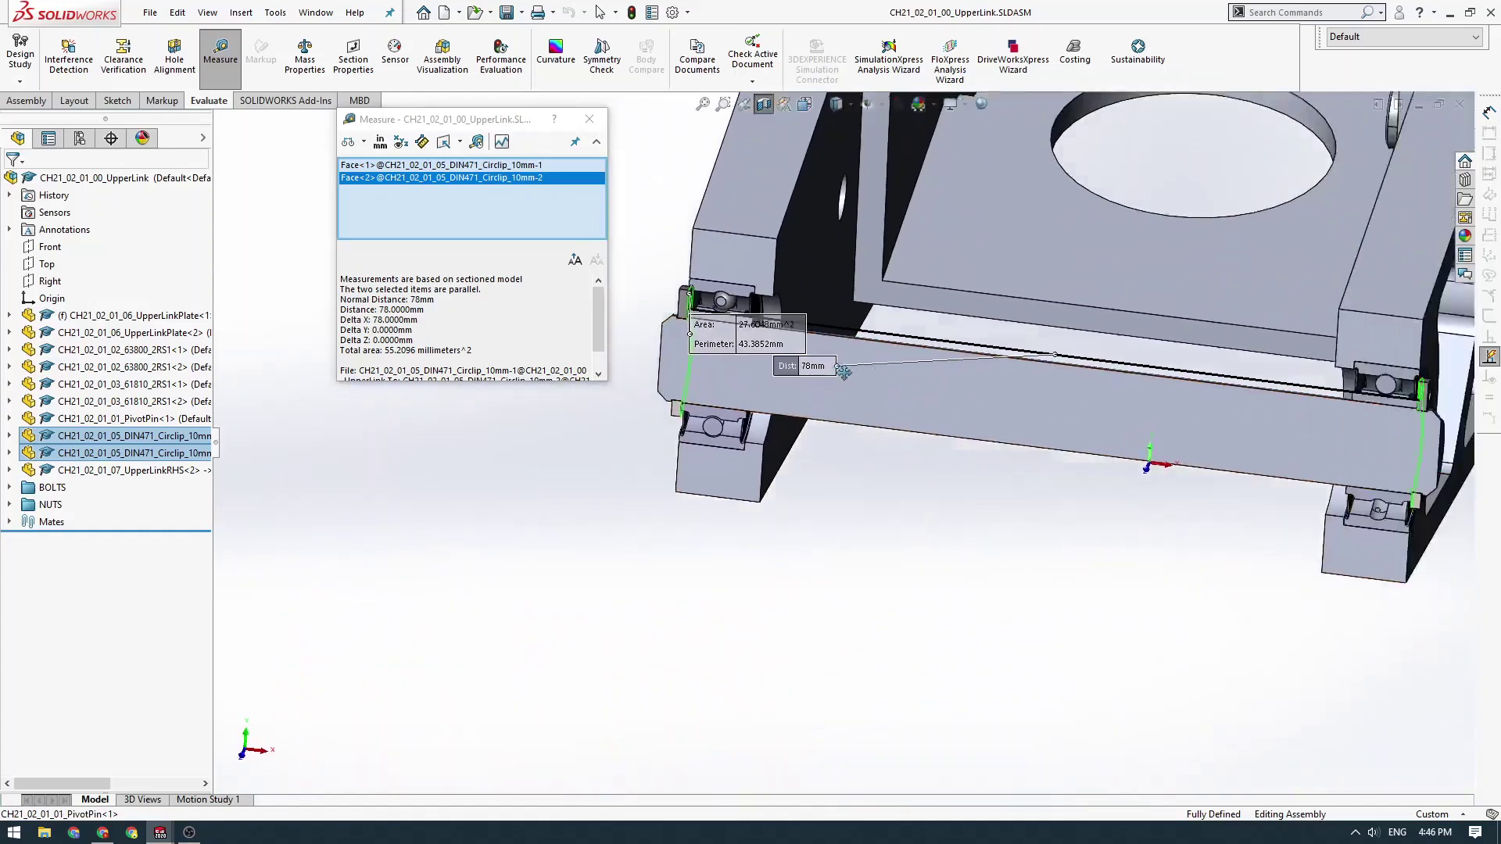
{"action": "middle_click_drag", "start_coordinate": [841, 358], "coordinate": [623, 250]}
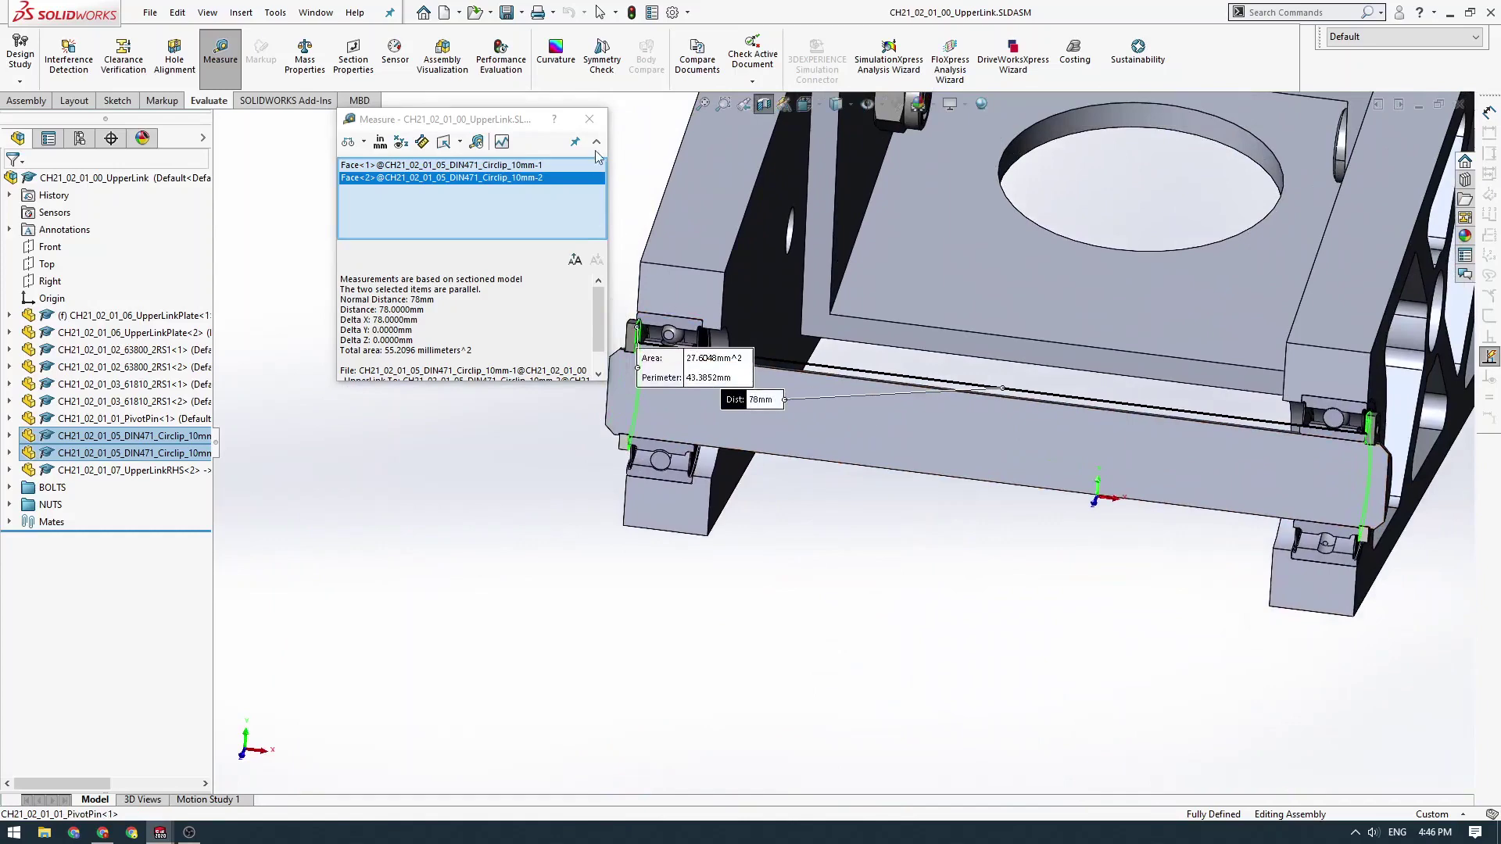
{"action": "left_click", "coordinate": [597, 123]}
{"action": "middle_click_drag", "start_coordinate": [773, 305], "coordinate": [654, 386], "text": "ctrl"}
- Switch to the pivot pin part and dimension the distance between the facing inner edges of the two grooves to 78 mm
{"action": "mouse_move", "coordinate": [164, 835]}
{"action": "left_click", "coordinate": [594, 750]}
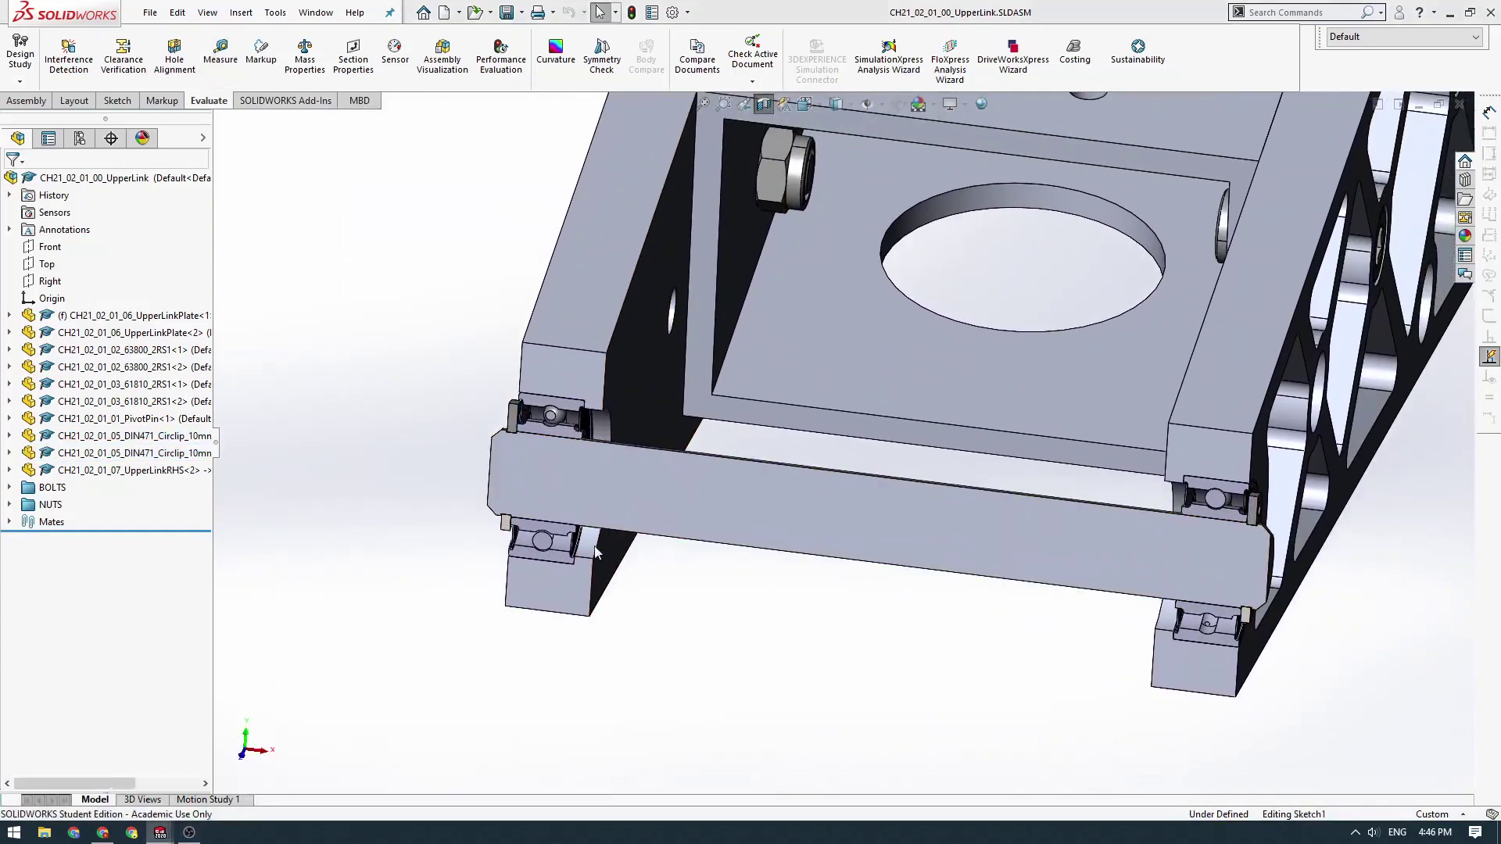
{"action": "left_click", "coordinate": [62, 60]}
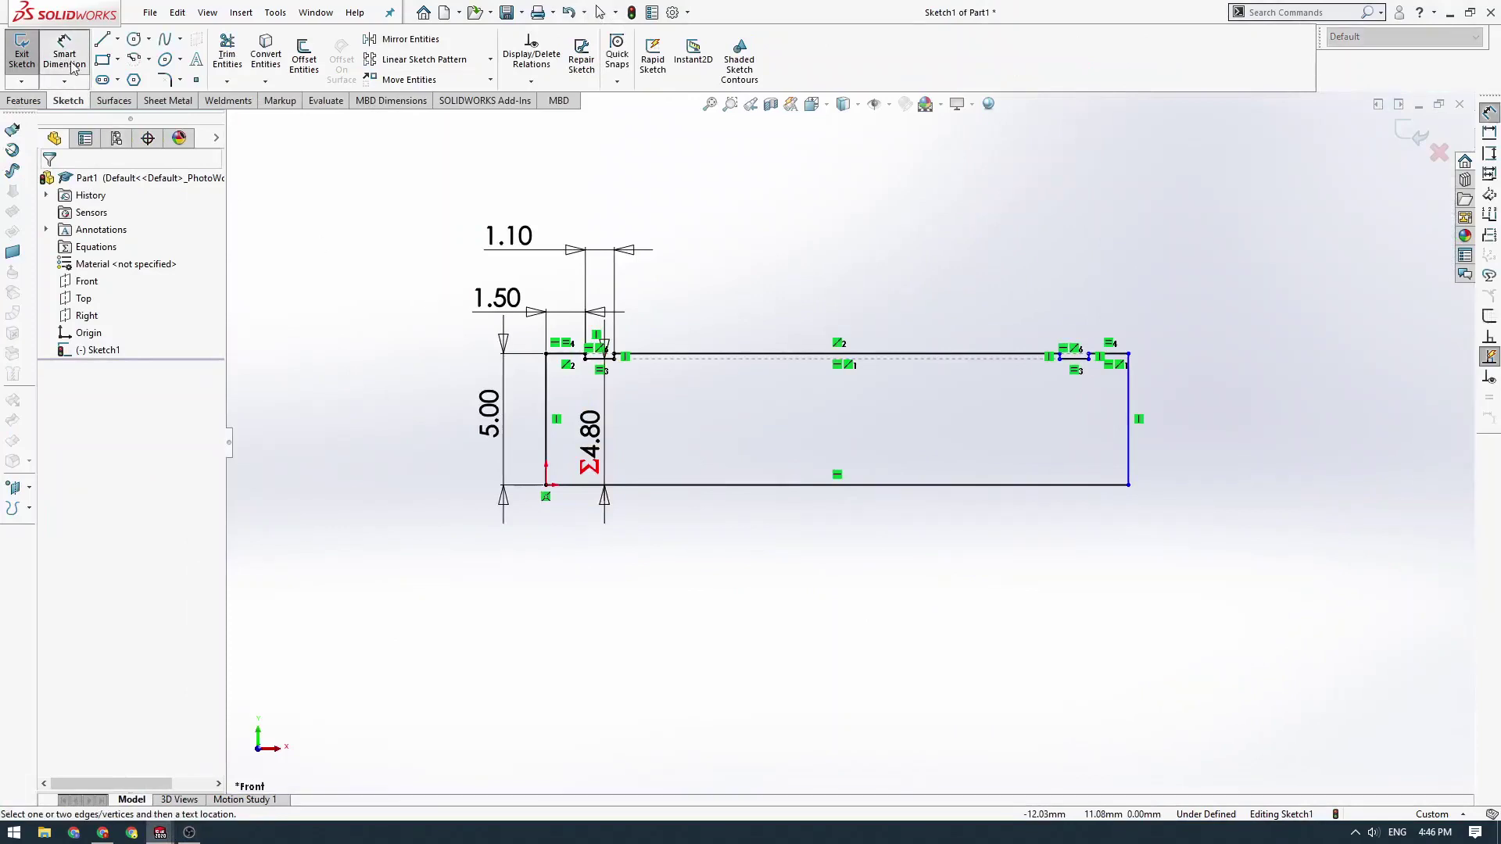
{"action": "scroll", "coordinate": [928, 358], "scroll_direction": "down", "scroll_amount": 5}
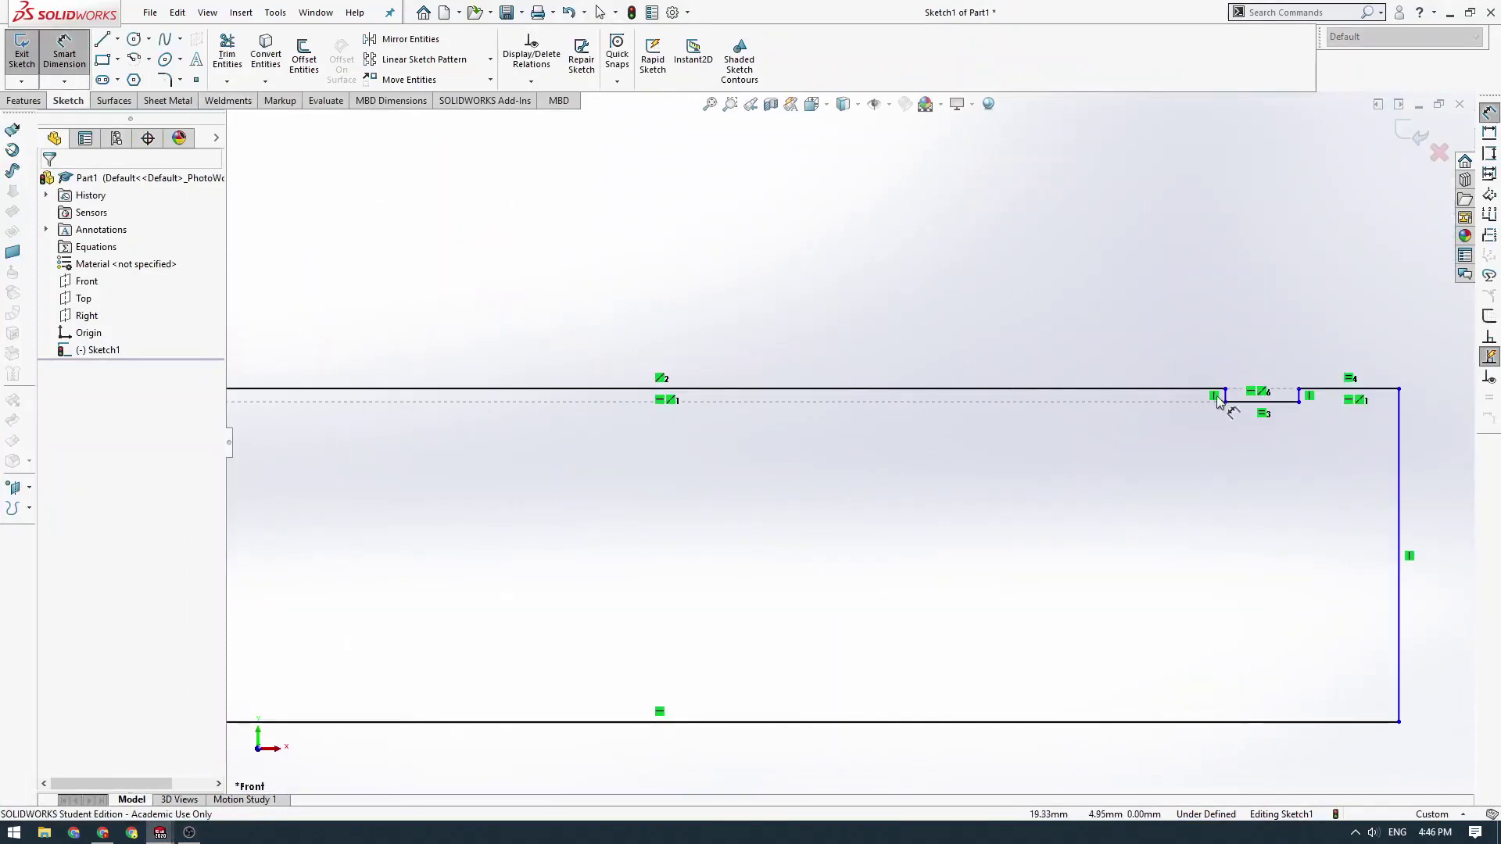
{"action": "left_click", "coordinate": [1225, 398]}
{"action": "scroll", "coordinate": [764, 335], "scroll_direction": "up", "scroll_amount": 3}
{"action": "scroll", "coordinate": [778, 453], "scroll_direction": "down", "scroll_amount": 6}
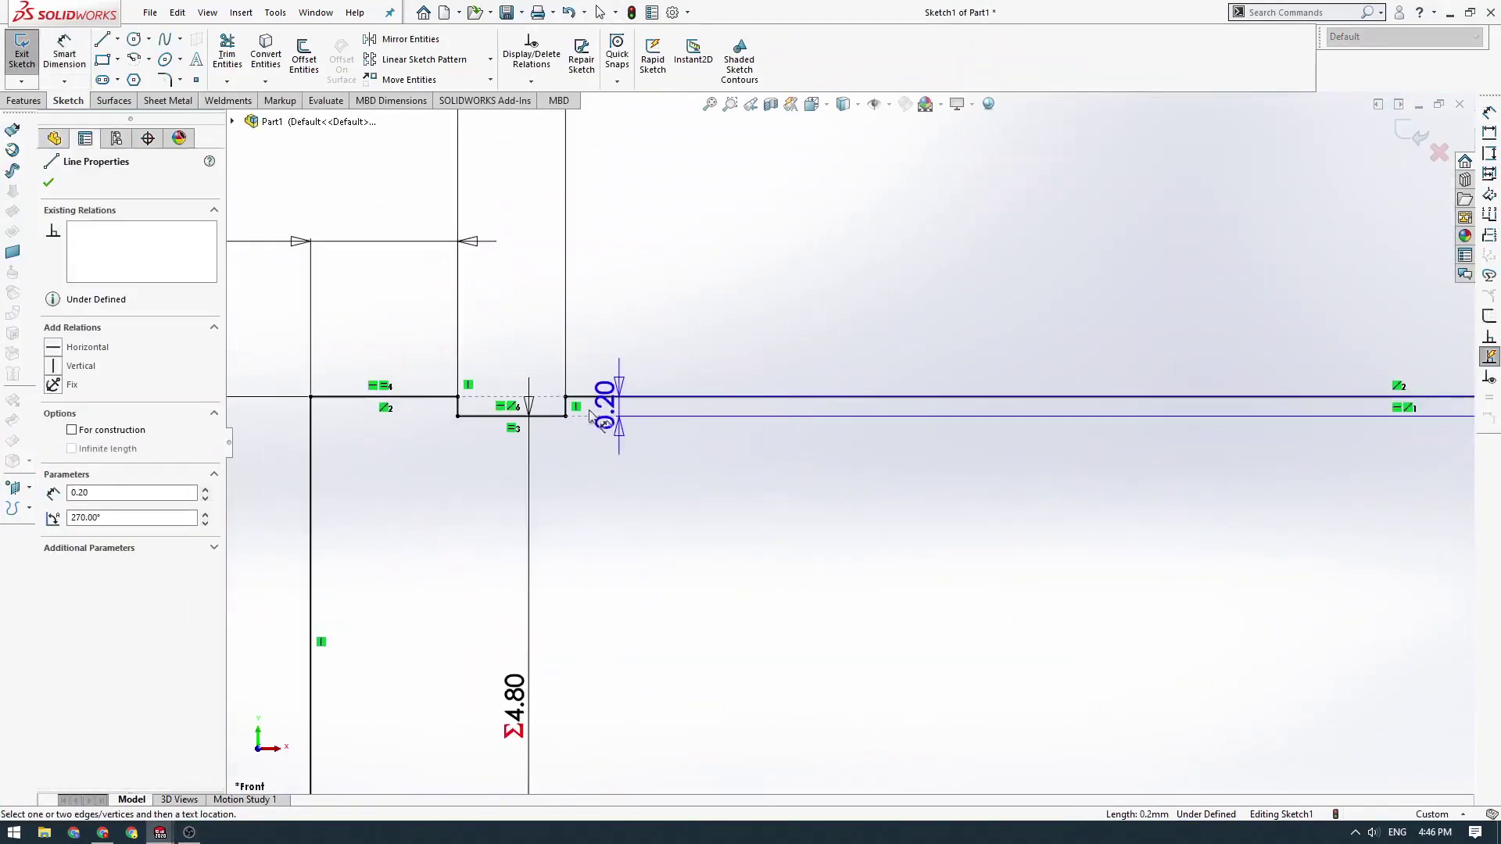
{"action": "scroll", "coordinate": [843, 443], "scroll_direction": "up", "scroll_amount": 5}
{"action": "left_click", "coordinate": [1404, 428]}
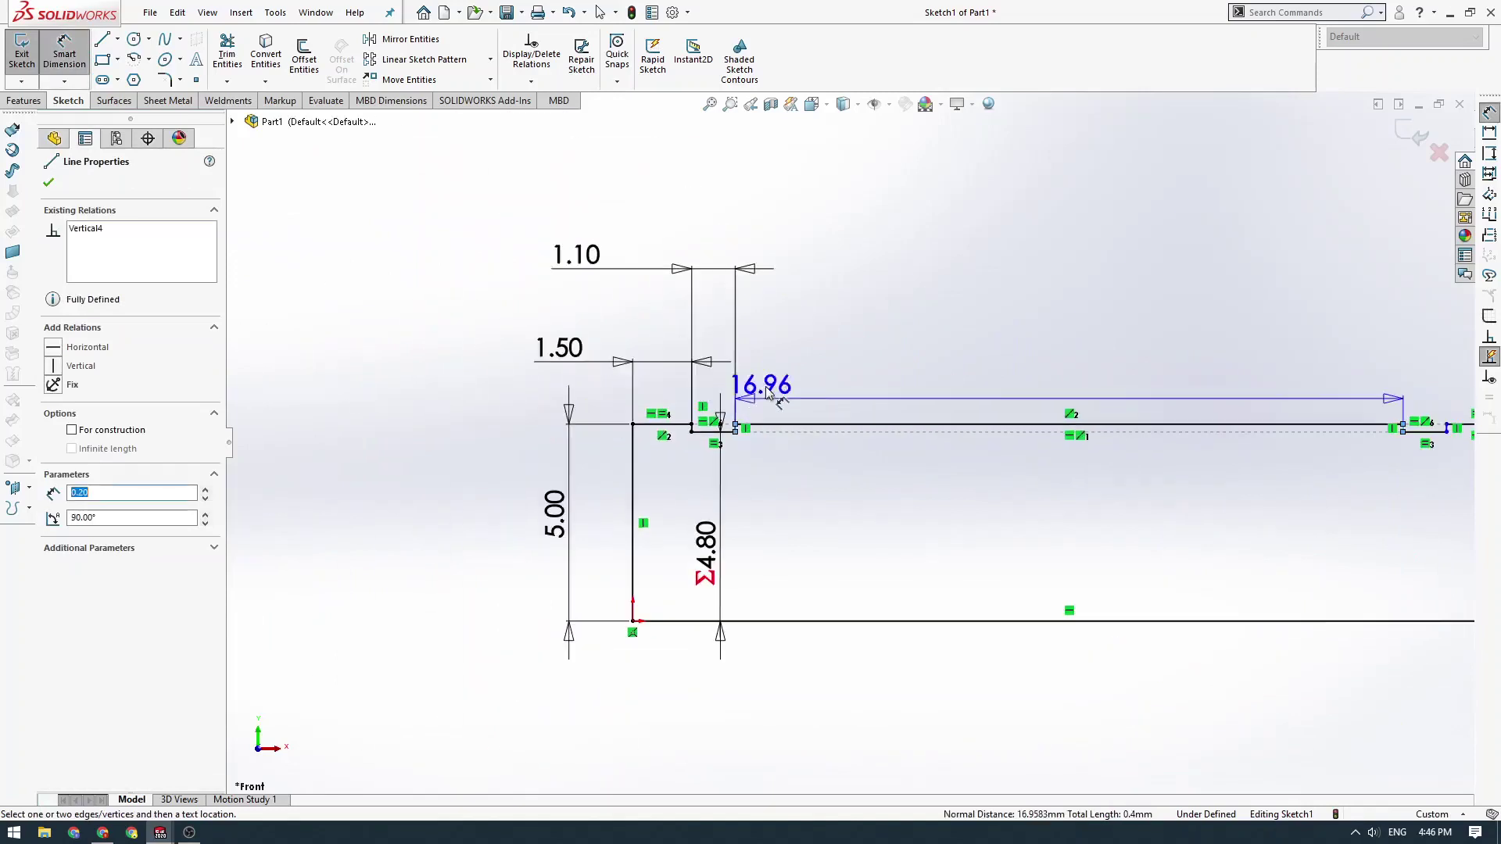
{"action": "left_click", "coordinate": [996, 400]}
{"action": "type", "text": "7"}
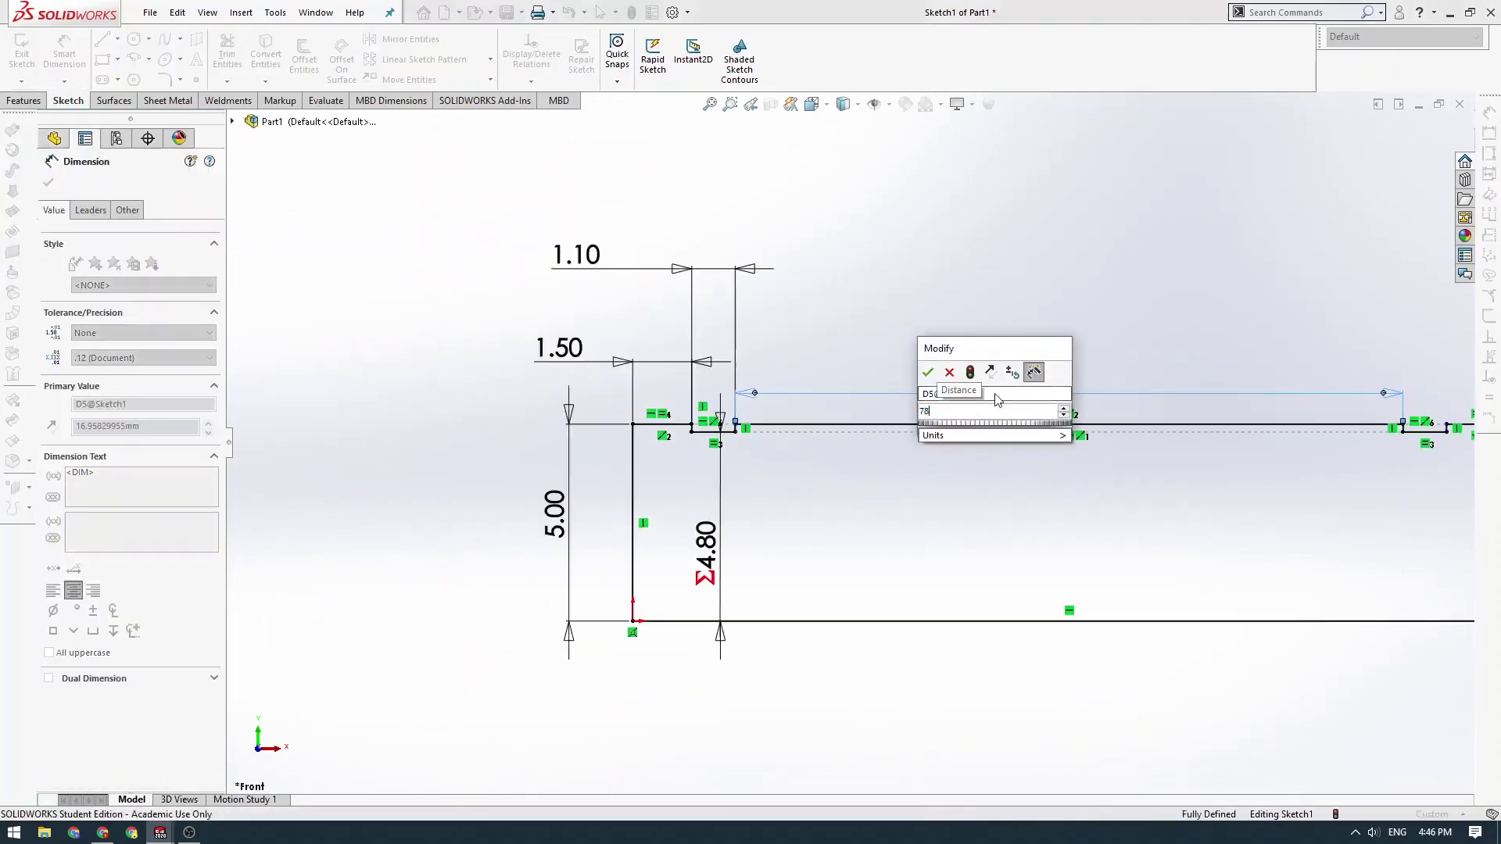
{"action": "type", "text": "8"}
{"action": "key", "text": "Return"}
{"action": "scroll", "coordinate": [936, 451], "scroll_direction": "up", "scroll_amount": 1}
{"action": "mouse_move", "coordinate": [967, 450]}
{"action": "middle_mouse_down"}
{"action": "mouse_move", "coordinate": [938, 469]}
{"action": "mouse_move", "coordinate": [894, 445]}
{"action": "mouse_move", "coordinate": [912, 516]}
{"action": "mouse_move", "coordinate": [765, 398]}
{"action": "middle_mouse_up"}
{"action": "key", "text": "Escape"}
{"action": "key", "text": "Escape"}
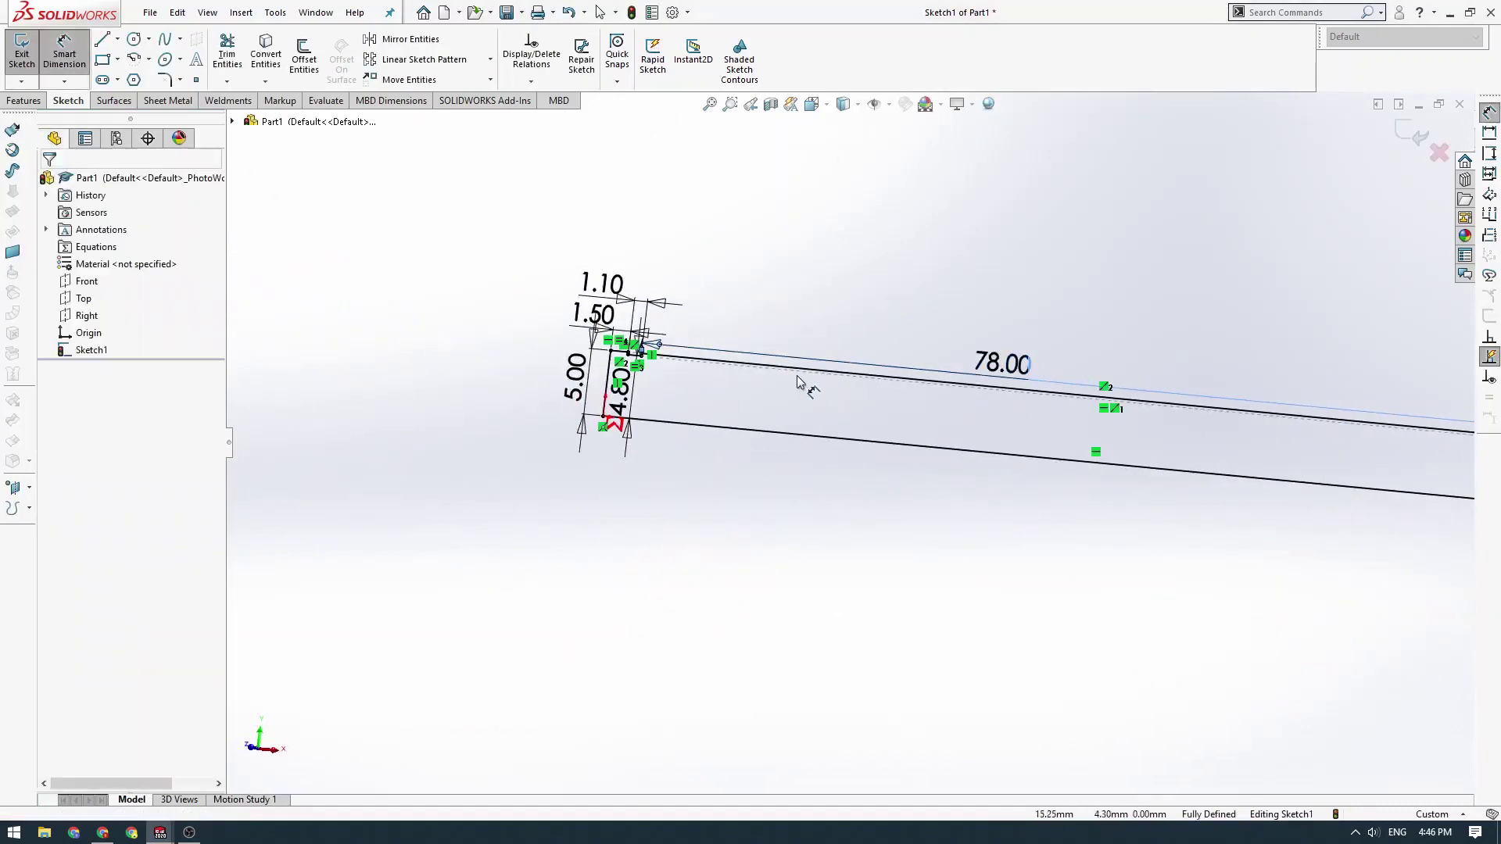
- Return the sketch to the Front view and move the 78 mm dimension higher above the profile
{"action": "scroll", "coordinate": [796, 375], "scroll_direction": "up", "scroll_amount": 3}
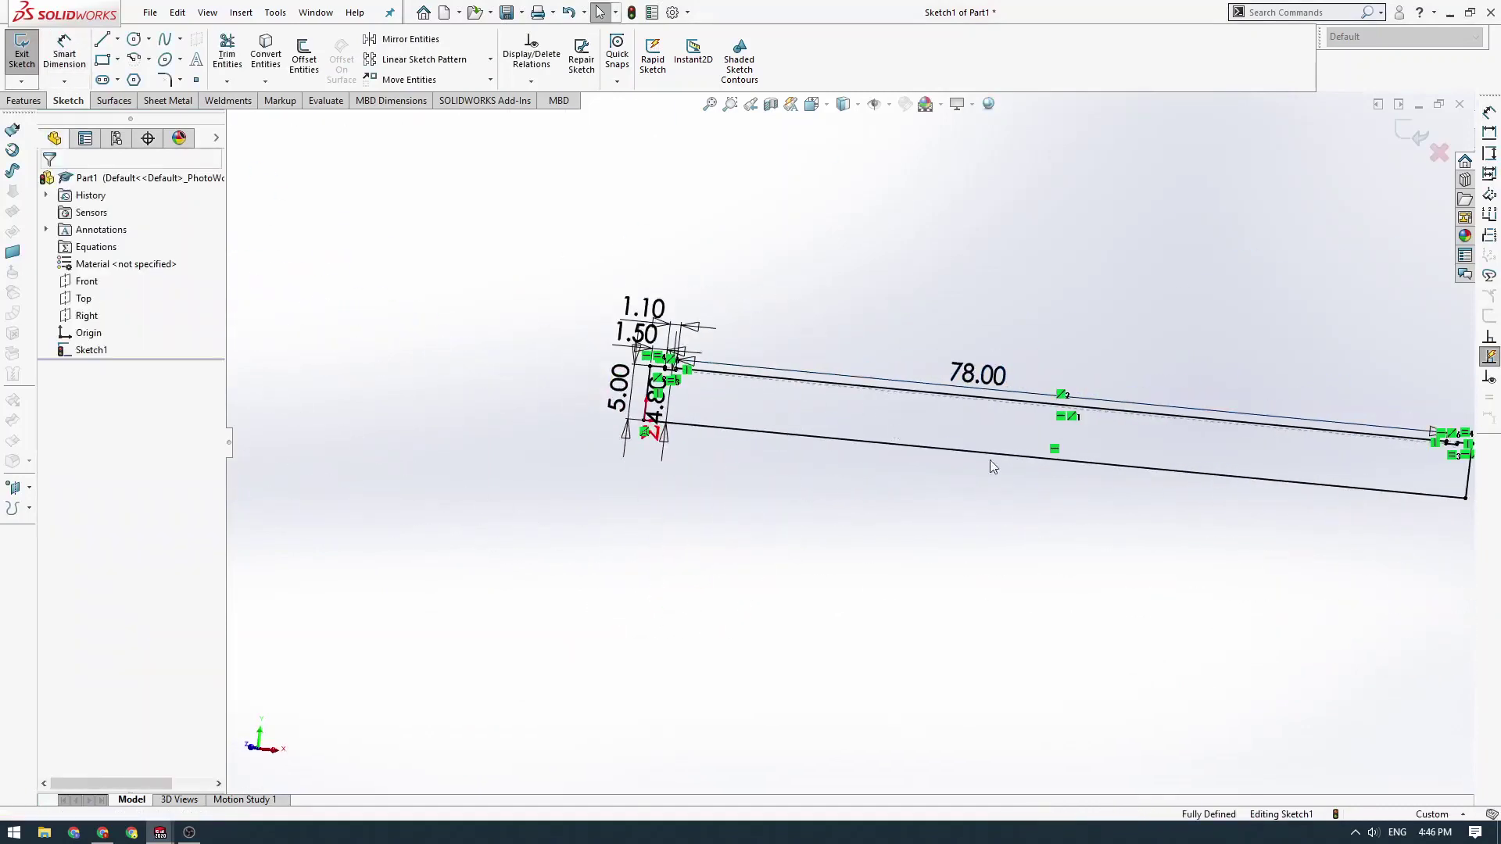
{"action": "left_click", "coordinate": [812, 104]}
{"action": "left_click", "coordinate": [711, 526]}
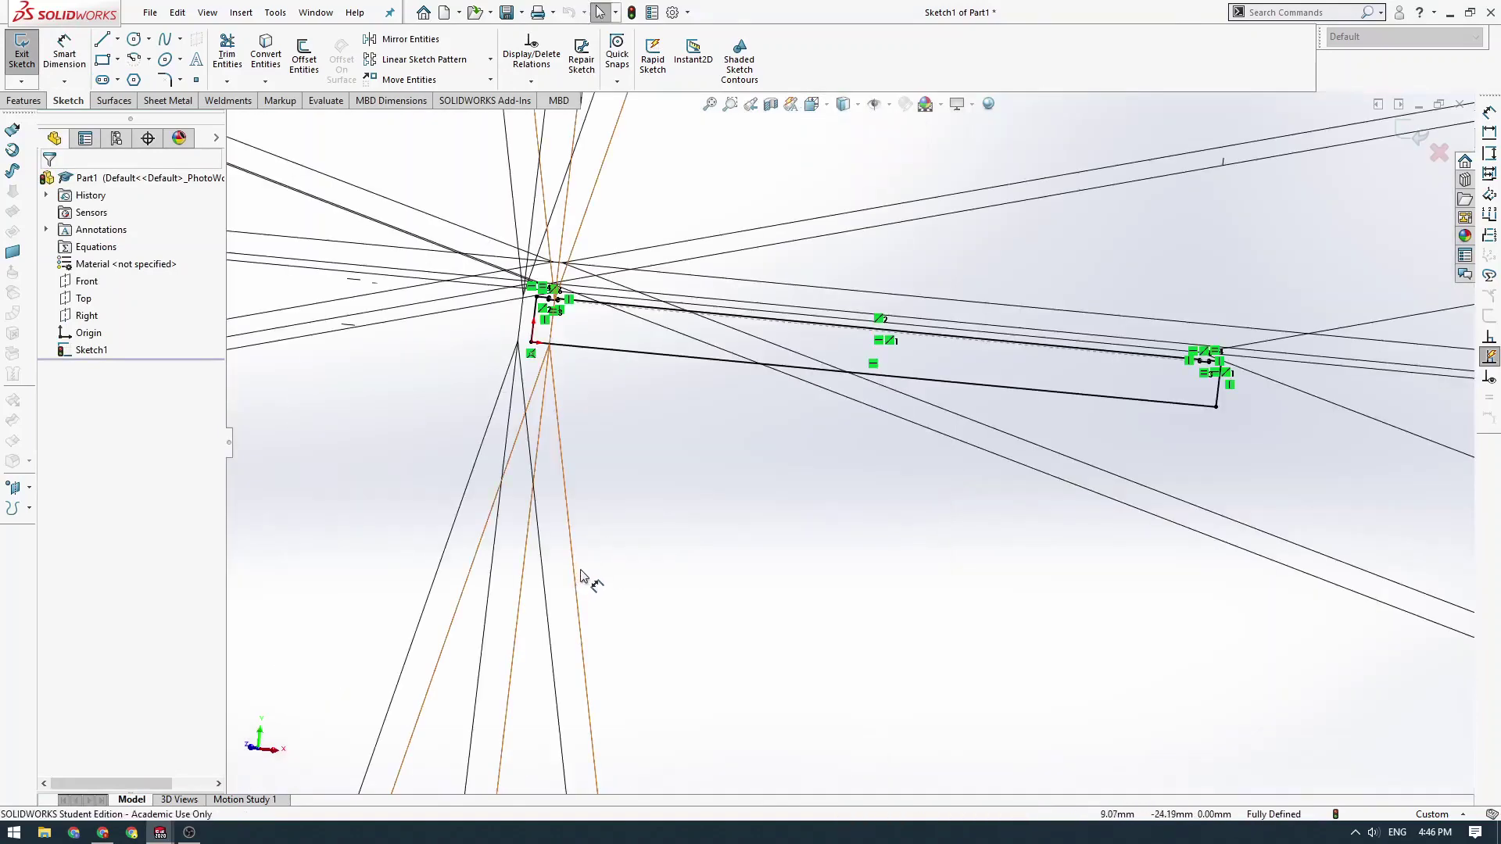
{"action": "left_click", "coordinate": [813, 104]}
{"action": "left_click", "coordinate": [674, 617]}
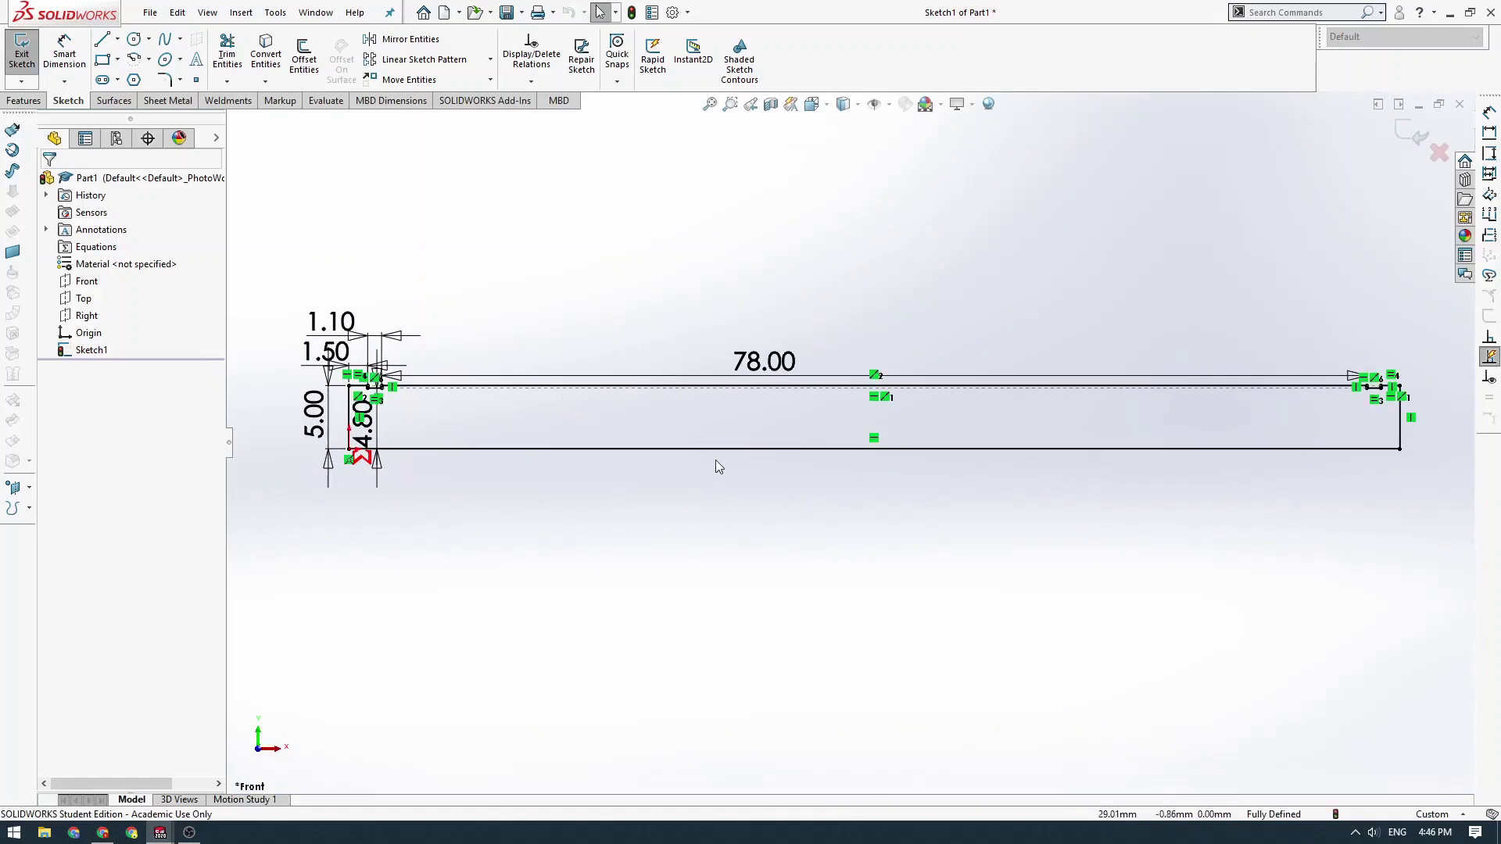
{"action": "left_click_drag", "start_coordinate": [757, 367], "coordinate": [837, 344]}
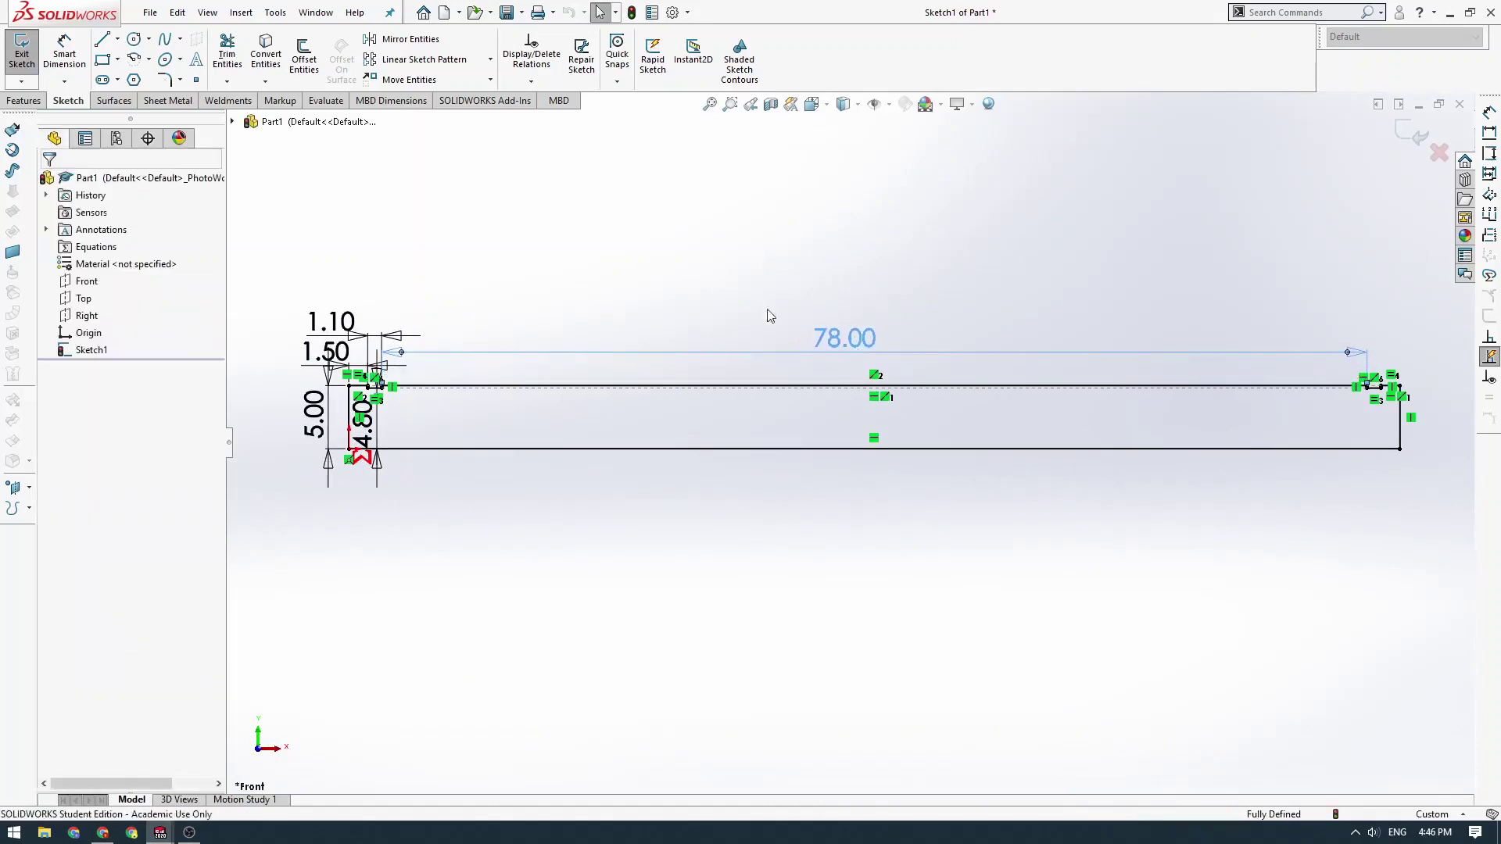
{"action": "key", "text": "Escape"}
{"action": "left_click", "coordinate": [1400, 448]}
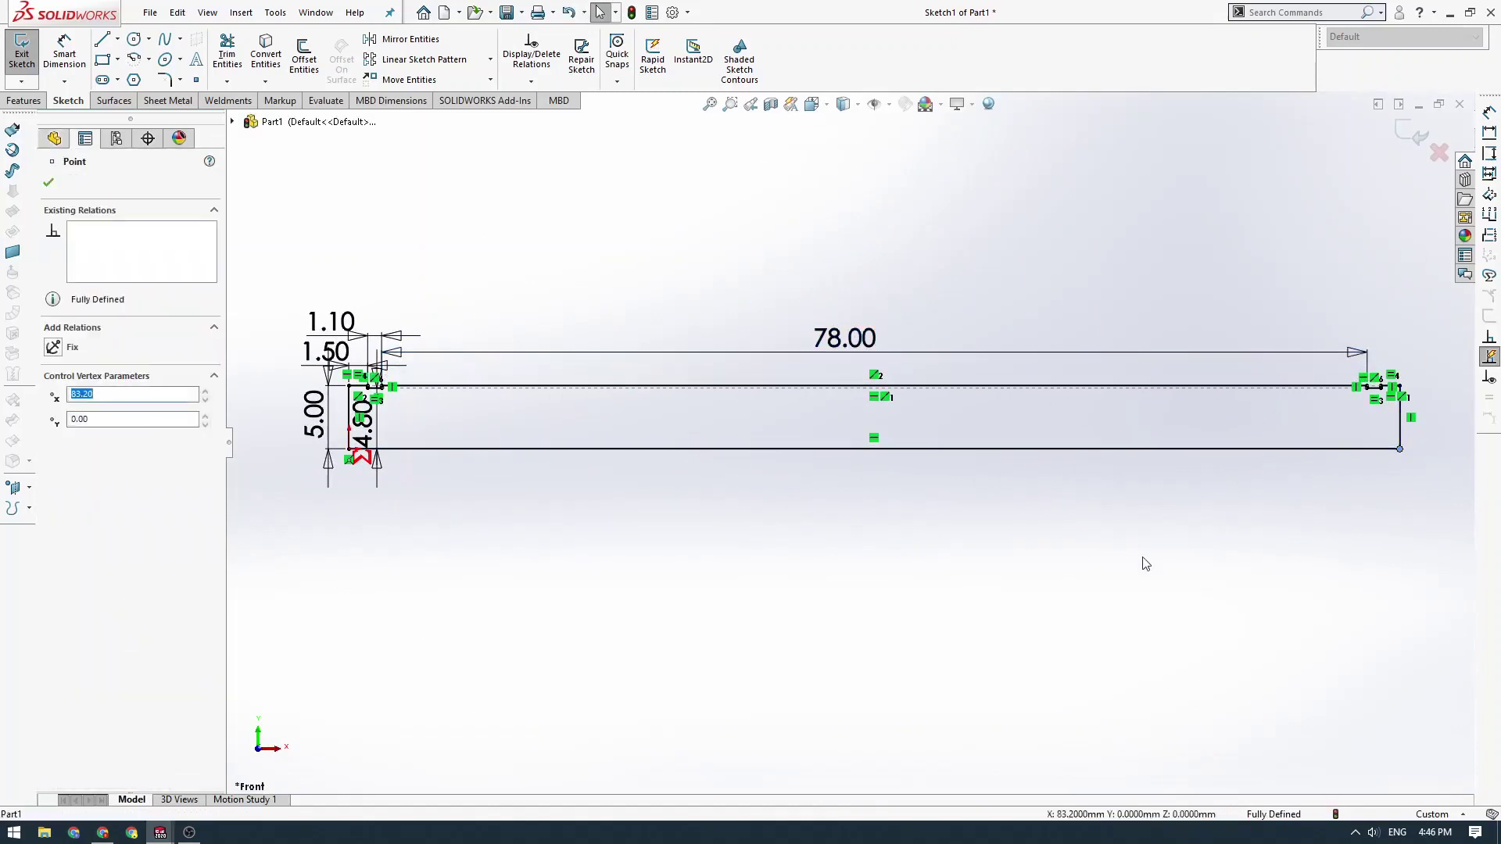
{"action": "left_click", "coordinate": [808, 461]}
{"action": "left_click_drag", "start_coordinate": [885, 386], "coordinate": [898, 374]}
{"action": "left_click", "coordinate": [622, 247]}
- Move the 4.80 groove-height dimension out of the profile to beside its origin end
{"action": "scroll", "coordinate": [620, 389], "scroll_direction": "up", "scroll_amount": 1}
{"action": "middle_click_drag", "start_coordinate": [501, 434], "coordinate": [518, 338], "text": "ctrl"}
{"action": "scroll", "coordinate": [520, 344], "scroll_direction": "down", "scroll_amount": 3}
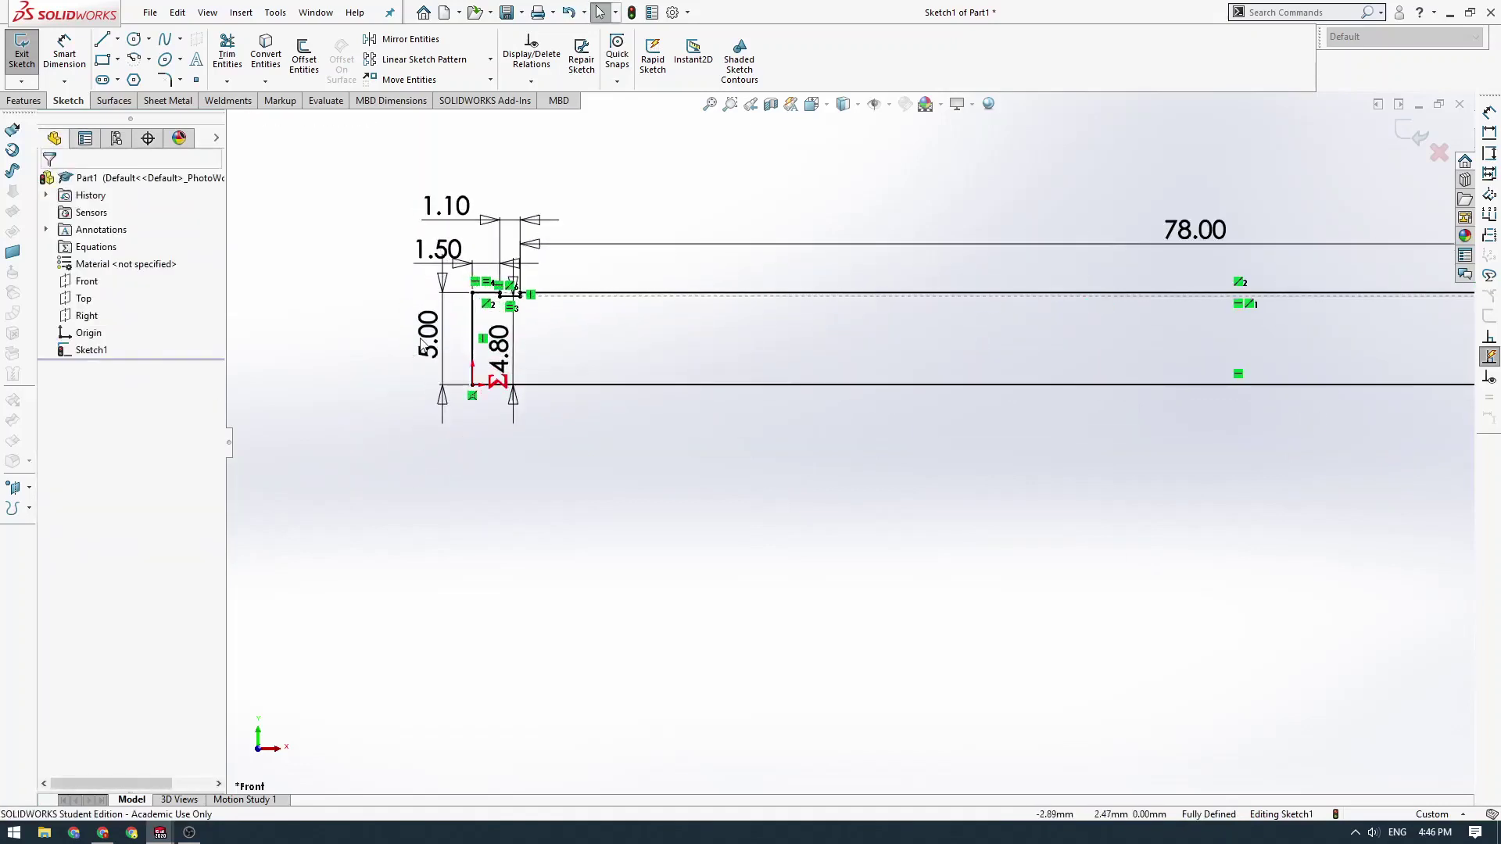
{"action": "left_click_drag", "start_coordinate": [499, 351], "coordinate": [364, 336]}
{"action": "left_click", "coordinate": [599, 543]}
- Reposition the 4.80 and 5.00 height dimensions so their texts stand apart, and exit the sketch
{"action": "scroll", "coordinate": [707, 476], "scroll_direction": "up", "scroll_amount": 2}
{"action": "mouse_move", "coordinate": [851, 466]}
{"action": "middle_mouse_down", "text": "ctrl"}
{"action": "mouse_move", "coordinate": [657, 406]}
{"action": "mouse_move", "coordinate": [680, 415]}
{"action": "mouse_move", "coordinate": [690, 390]}
{"action": "middle_mouse_up", "text": "ctrl"}
{"action": "scroll", "coordinate": [656, 406], "scroll_direction": "up", "scroll_amount": 3}
{"action": "scroll", "coordinate": [710, 370], "scroll_direction": "down", "scroll_amount": 1}
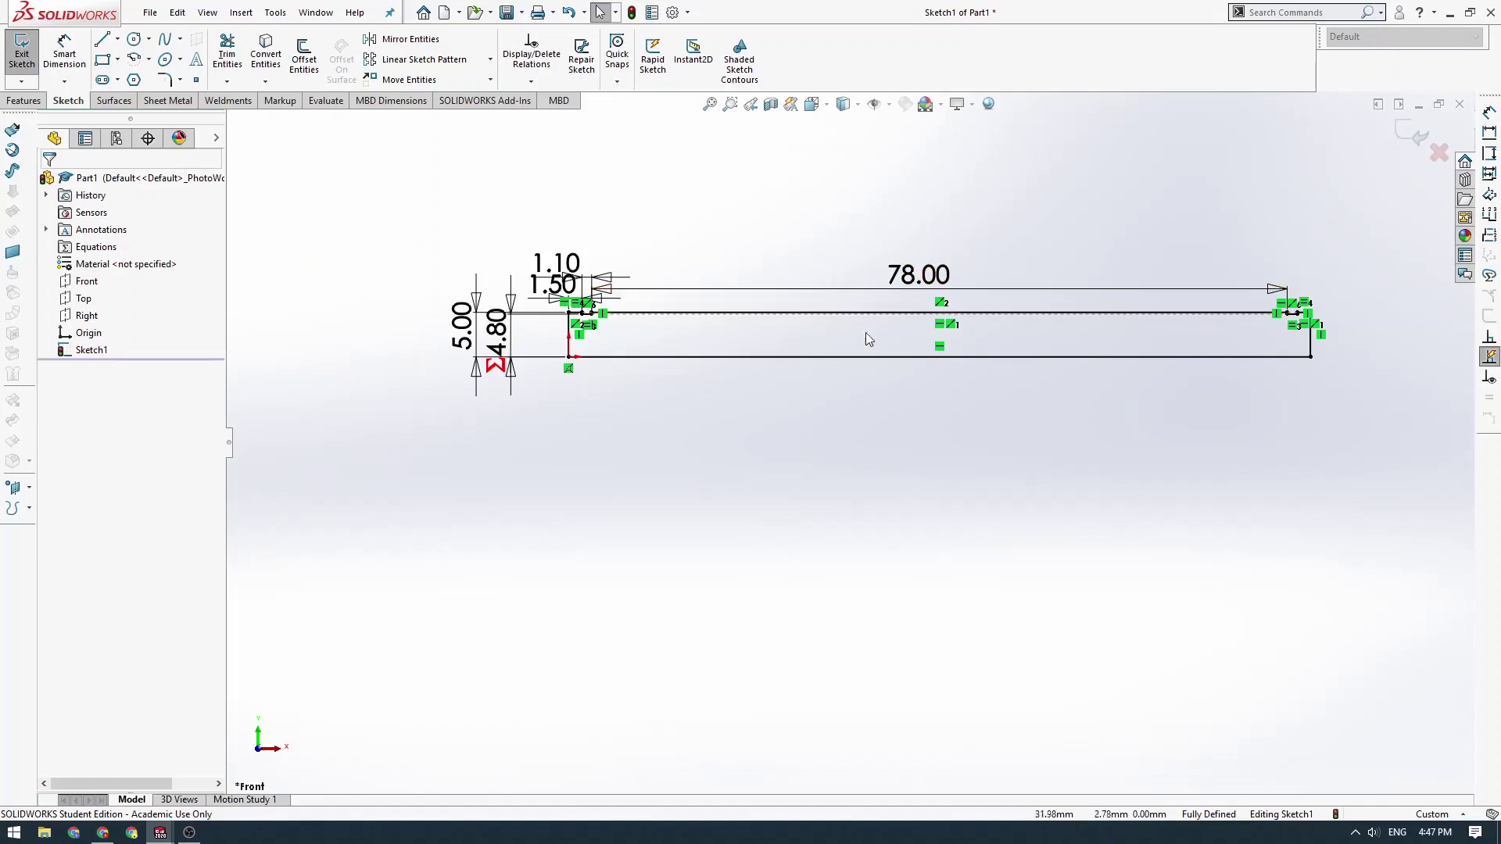
{"action": "scroll", "coordinate": [872, 333], "scroll_direction": "down", "scroll_amount": 2}
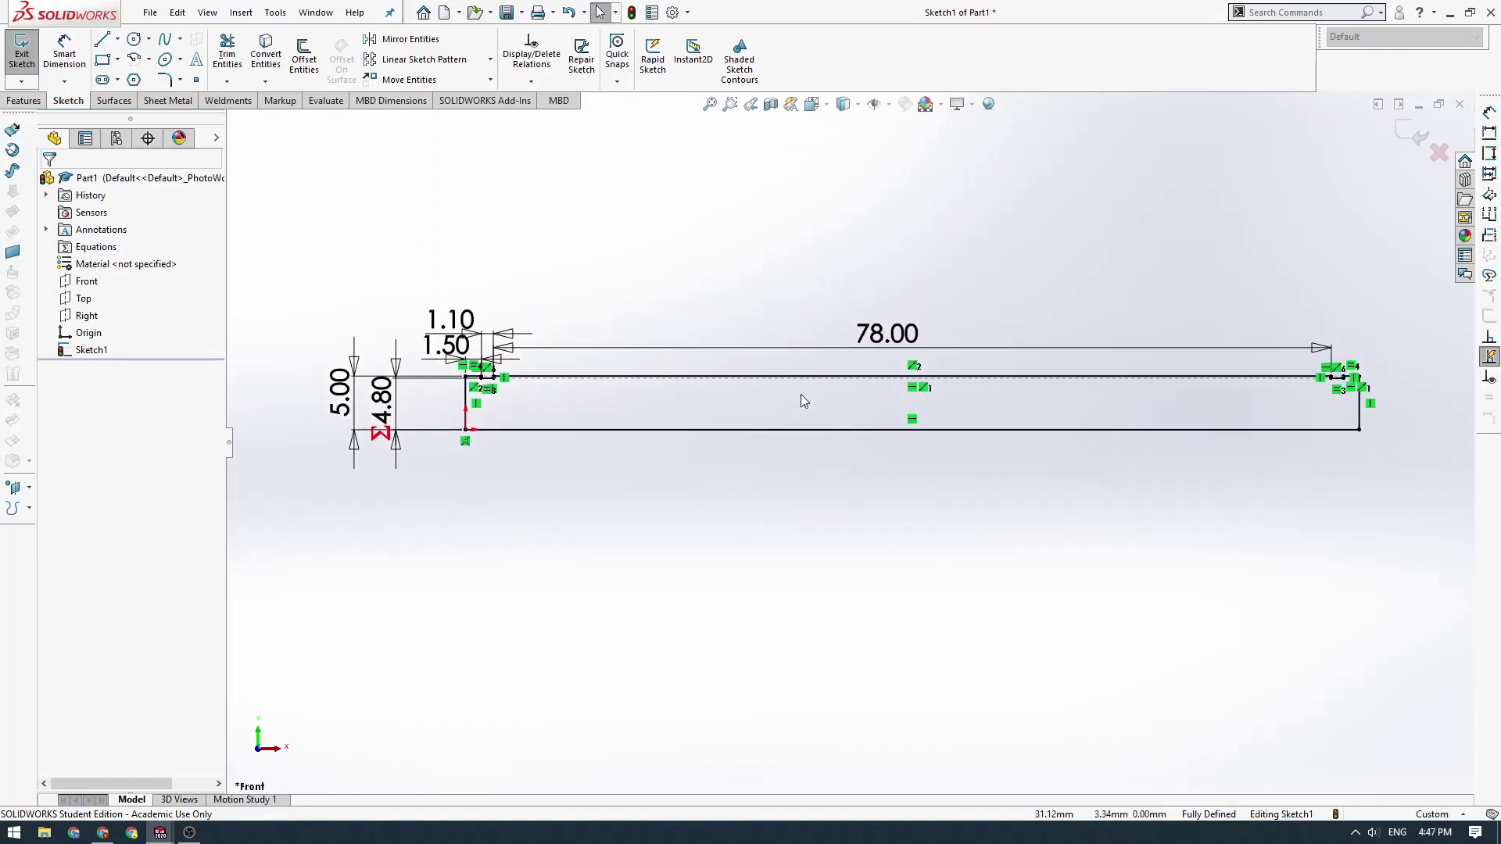
{"action": "middle_click_drag", "start_coordinate": [774, 395], "coordinate": [762, 370], "text": "ctrl"}
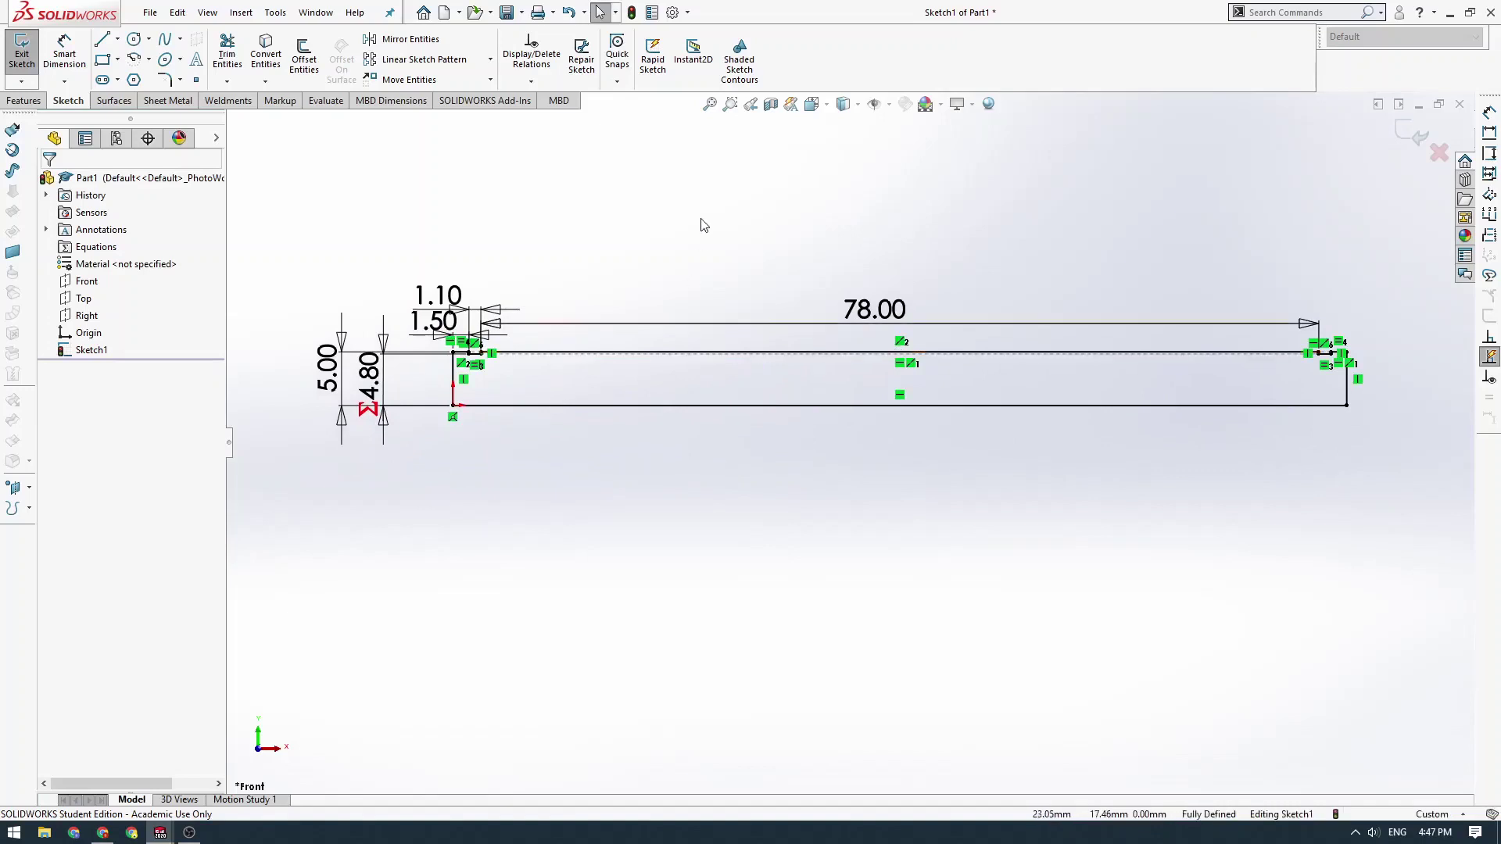
{"action": "middle_click_drag", "start_coordinate": [683, 334], "coordinate": [691, 288], "text": "ctrl"}
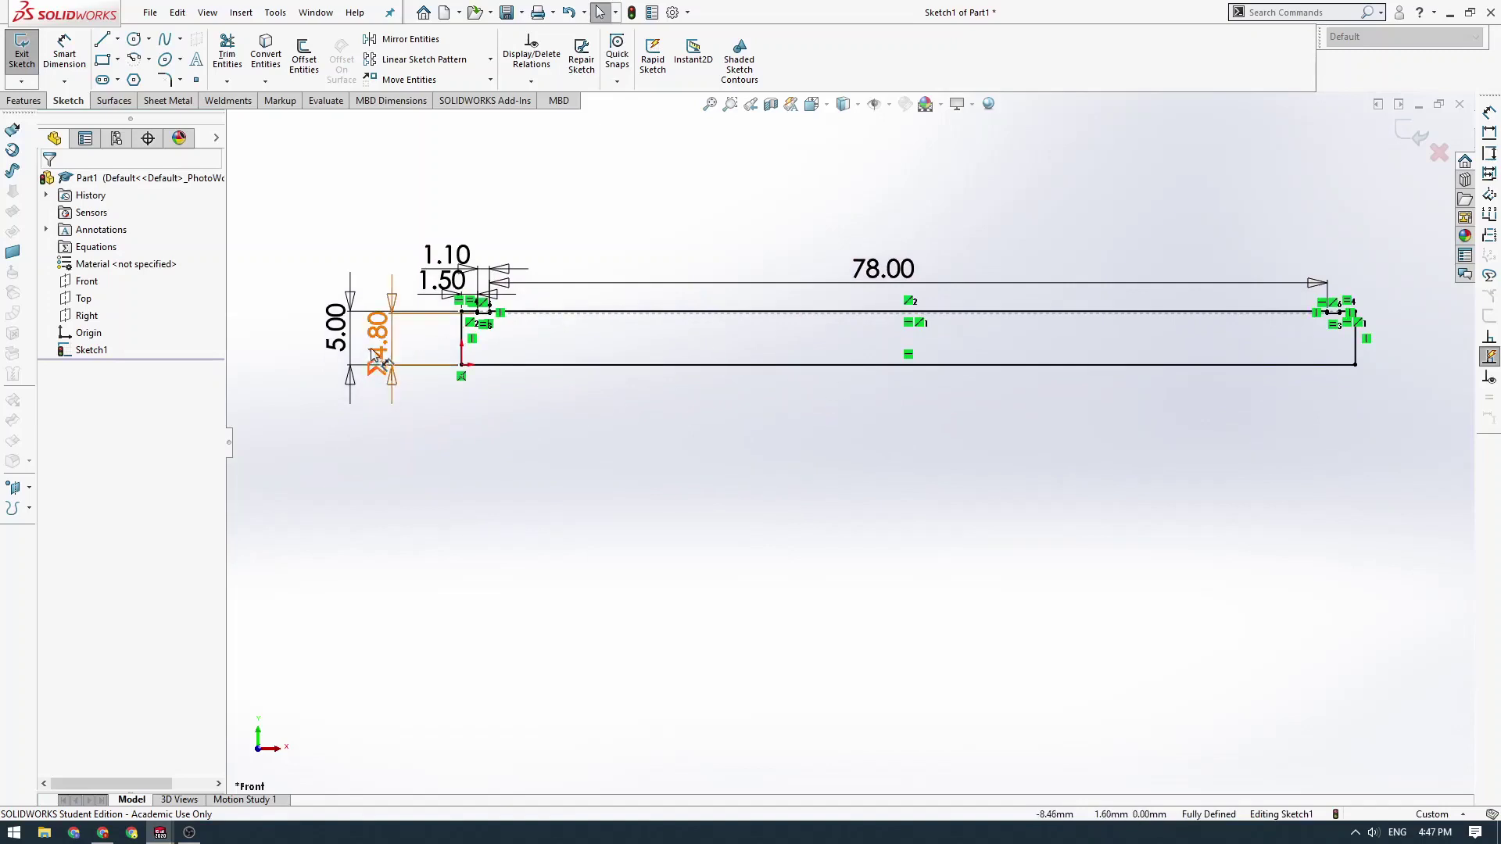
{"action": "left_click_drag", "start_coordinate": [375, 357], "coordinate": [392, 442]}
{"action": "left_click_drag", "start_coordinate": [337, 353], "coordinate": [335, 417]}
{"action": "left_click", "coordinate": [566, 575]}
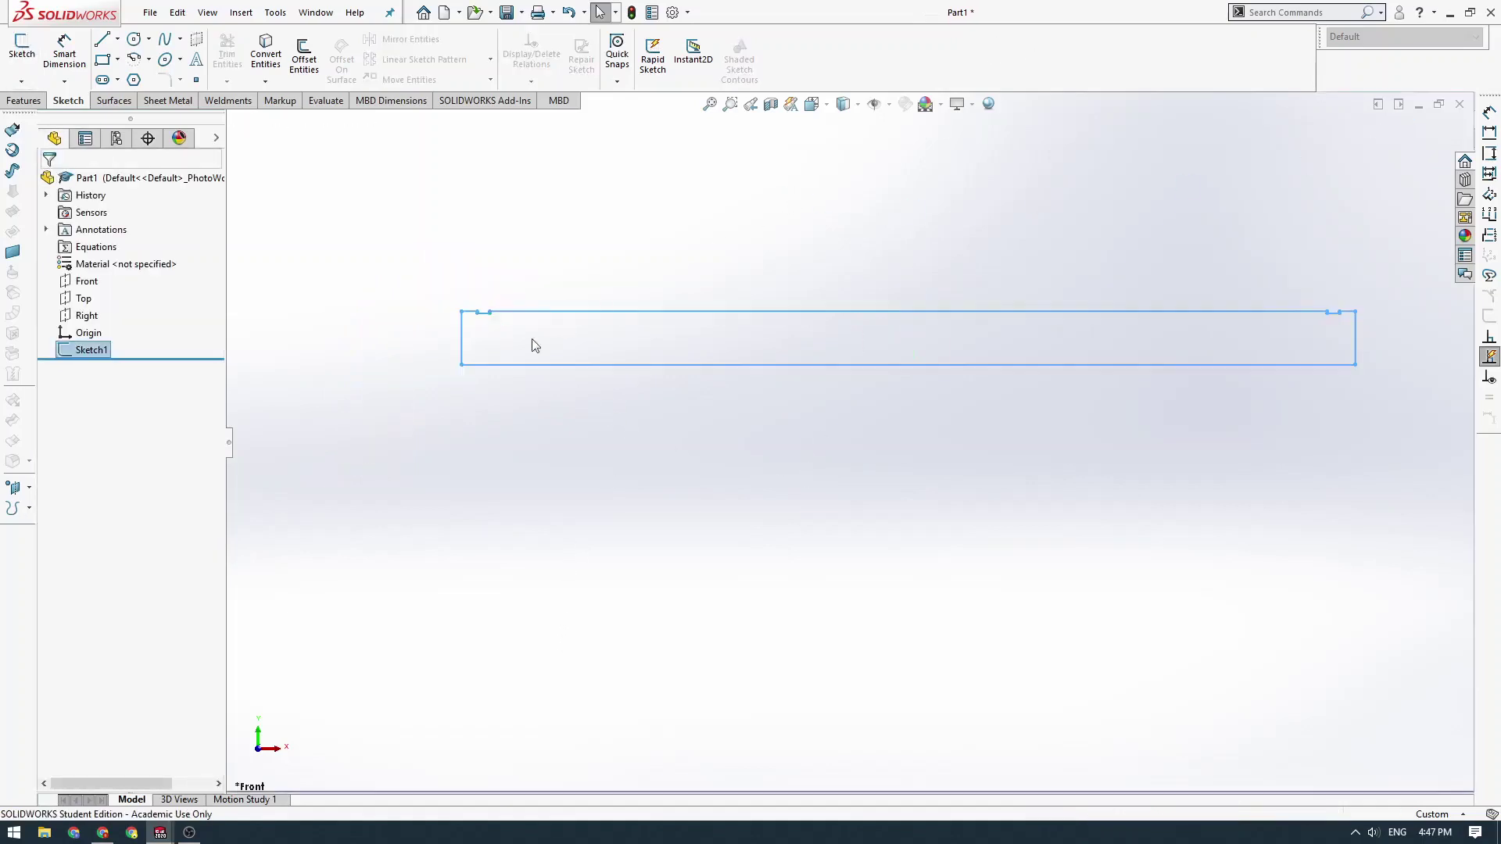
- Revolve the grooved profile 360 degrees about its long lower line to form the solid pin
{"action": "scroll", "coordinate": [424, 340], "scroll_direction": "down", "scroll_amount": 1}
{"action": "left_click", "coordinate": [24, 101]}
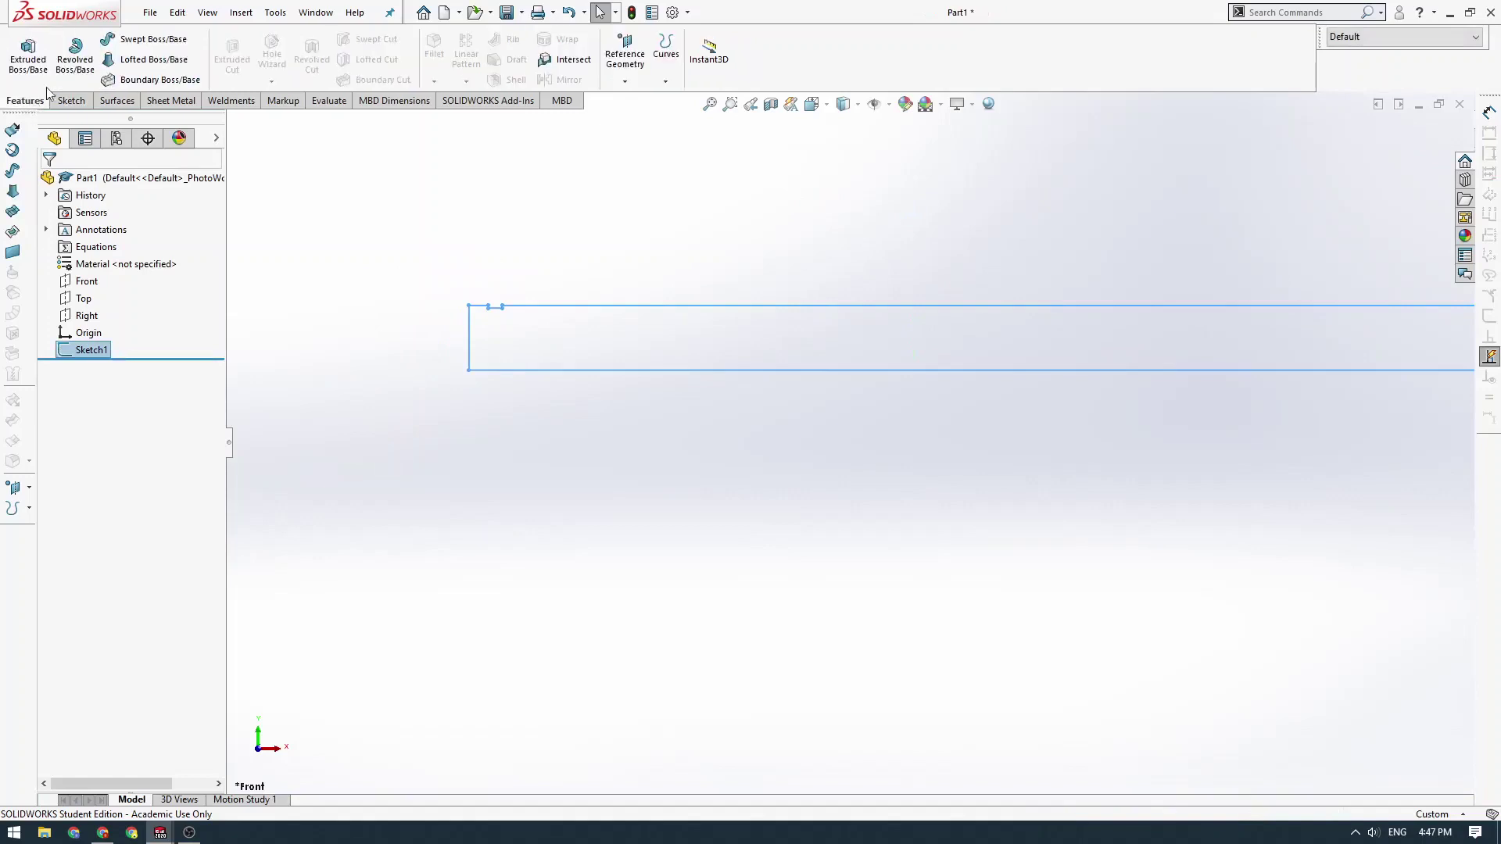
{"action": "left_click", "coordinate": [75, 57]}
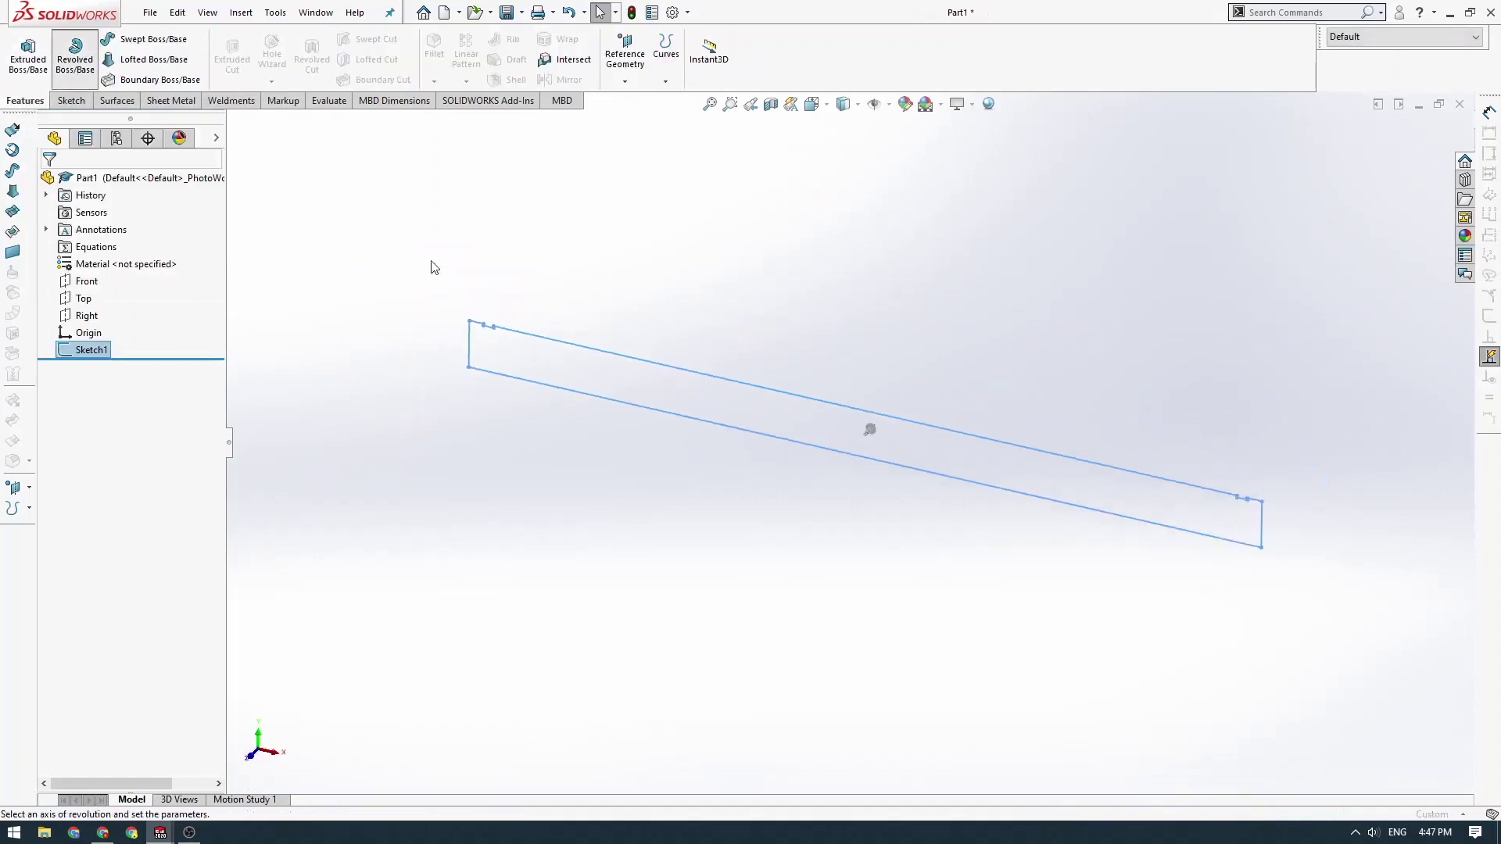
{"action": "left_click", "coordinate": [495, 373]}
{"action": "scroll", "coordinate": [483, 374], "scroll_direction": "down", "scroll_amount": 2}
{"action": "middle_click_drag", "start_coordinate": [536, 355], "coordinate": [643, 385]}
{"action": "scroll", "coordinate": [727, 377], "scroll_direction": "up", "scroll_amount": 3}
{"action": "middle_click_drag", "start_coordinate": [825, 364], "coordinate": [752, 324], "text": "ctrl"}
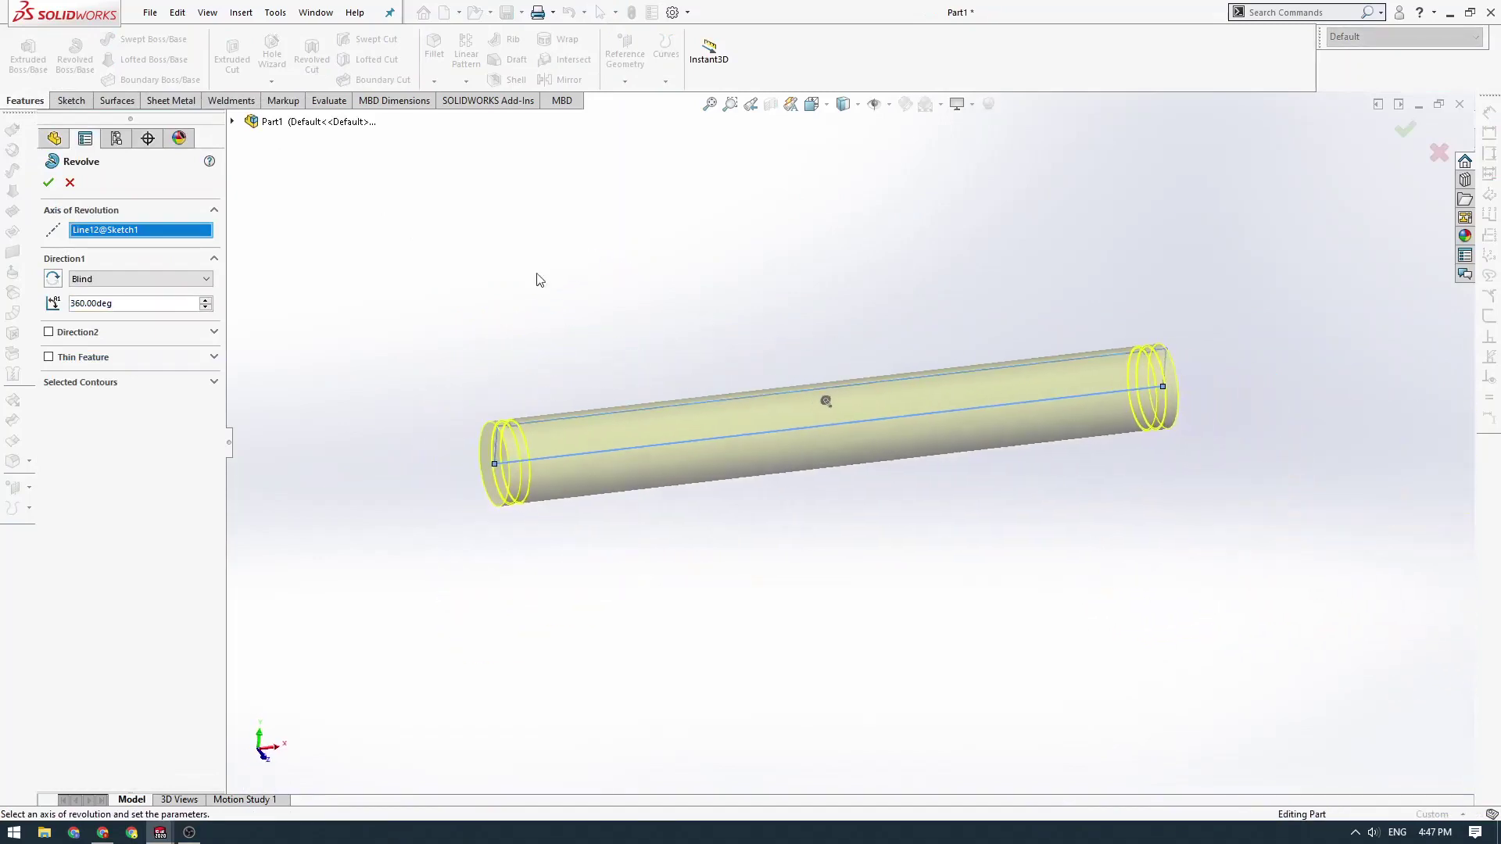
{"action": "left_click", "coordinate": [49, 183]}
{"action": "middle_click_drag", "start_coordinate": [614, 282], "coordinate": [658, 382]}
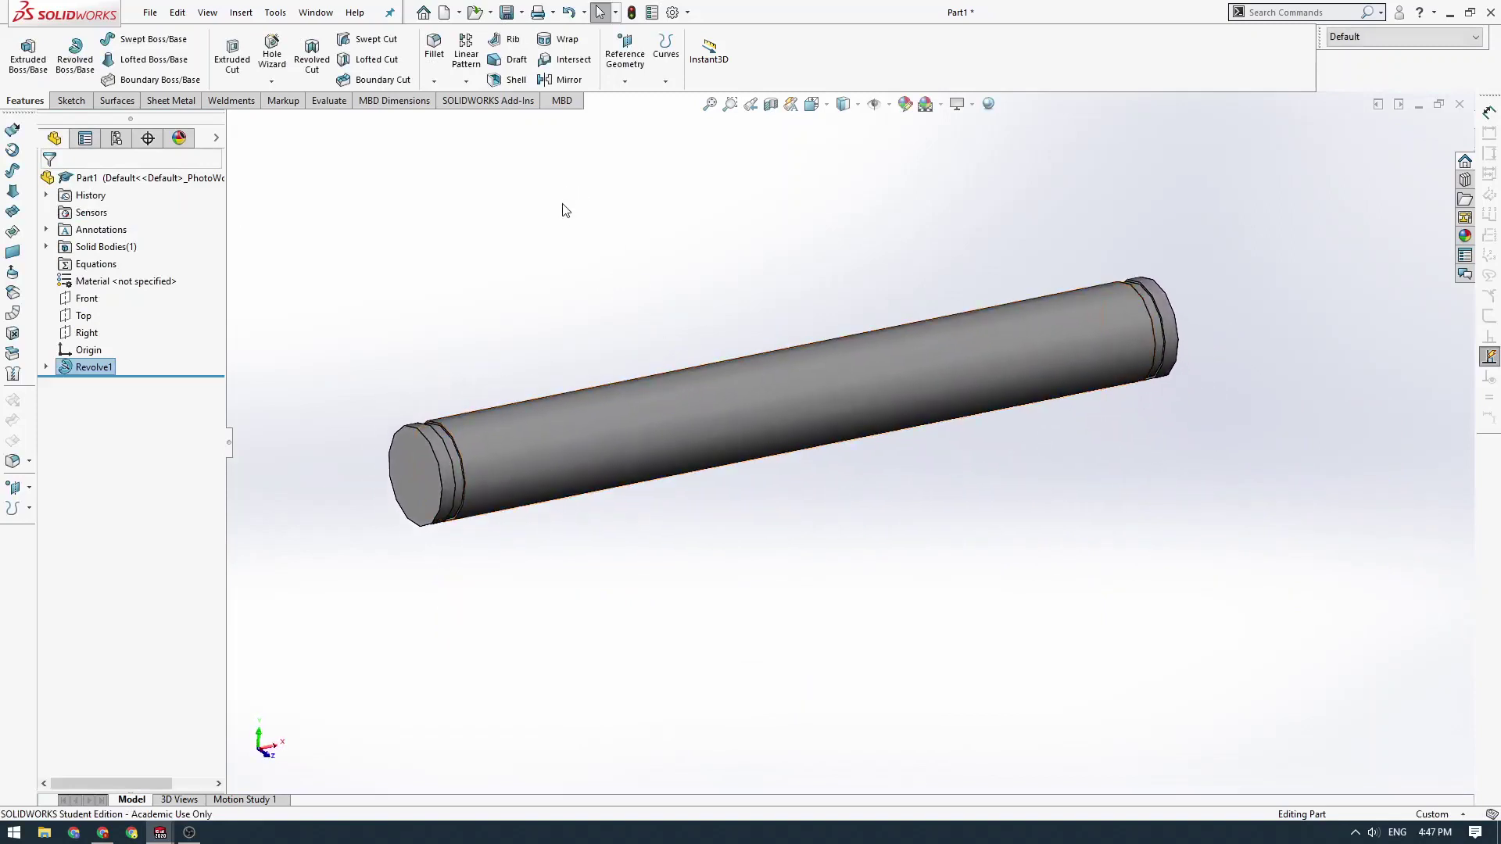
- Chamfer the outer circular edges at both pin ends by 1 mm at 45 degrees
{"action": "left_click", "coordinate": [435, 84]}
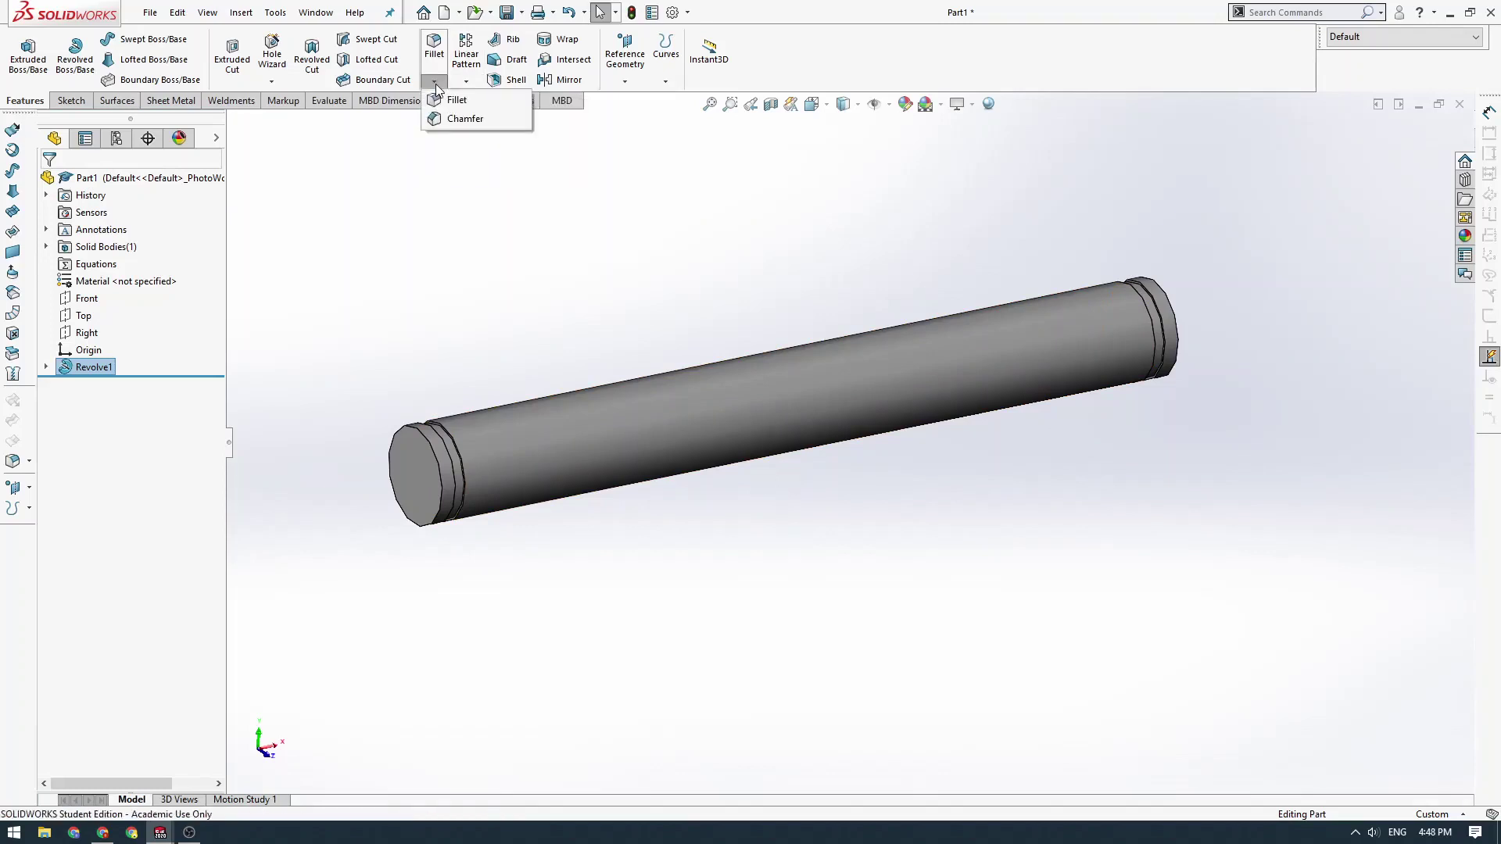
{"action": "left_click", "coordinate": [465, 119]}
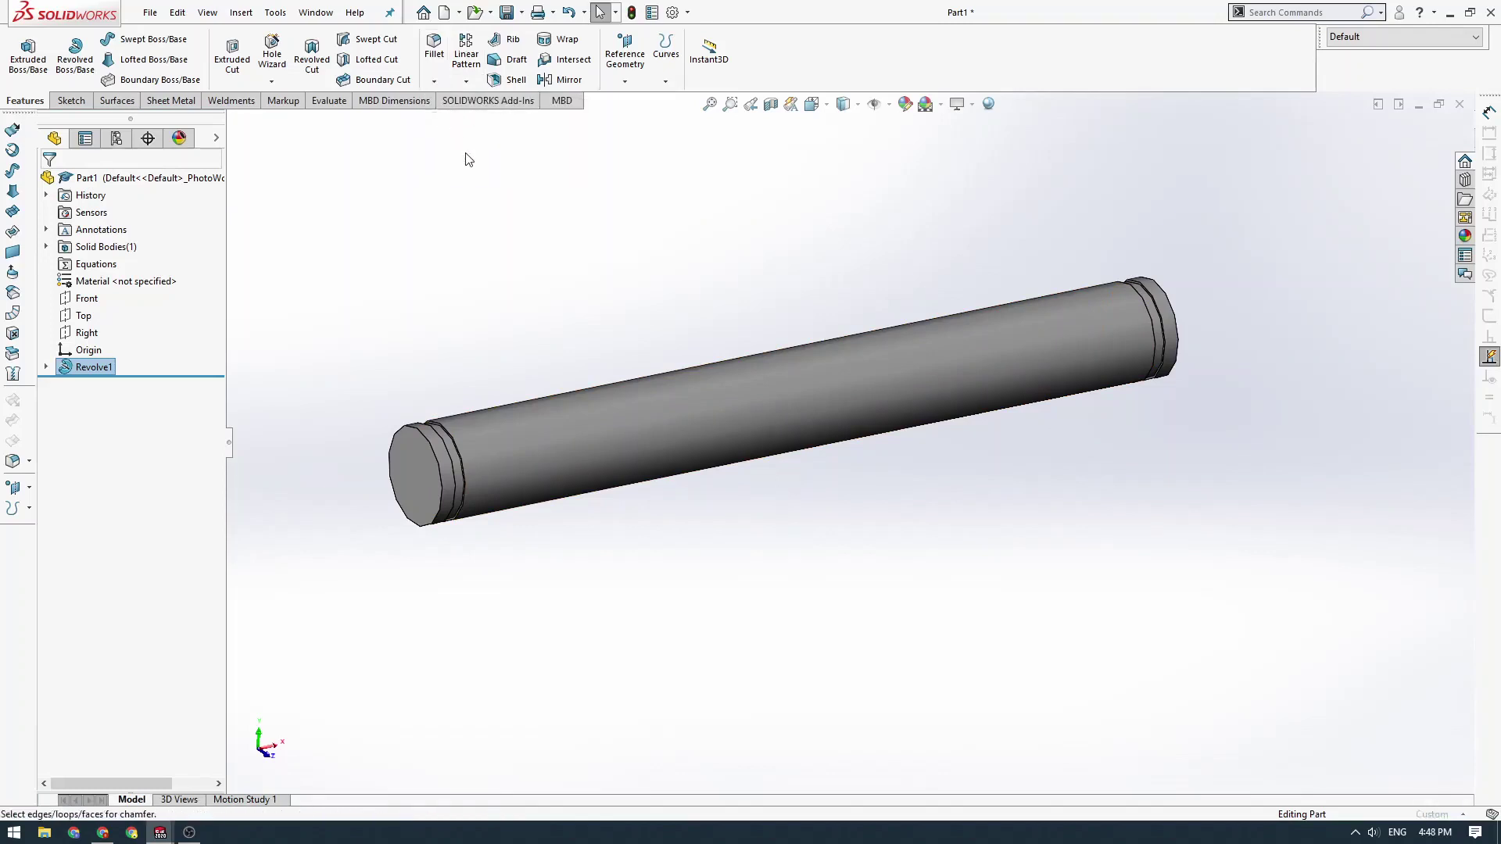
{"action": "type", "text": "1"}
{"action": "key", "text": "Return"}
{"action": "left_click", "coordinate": [439, 461]}
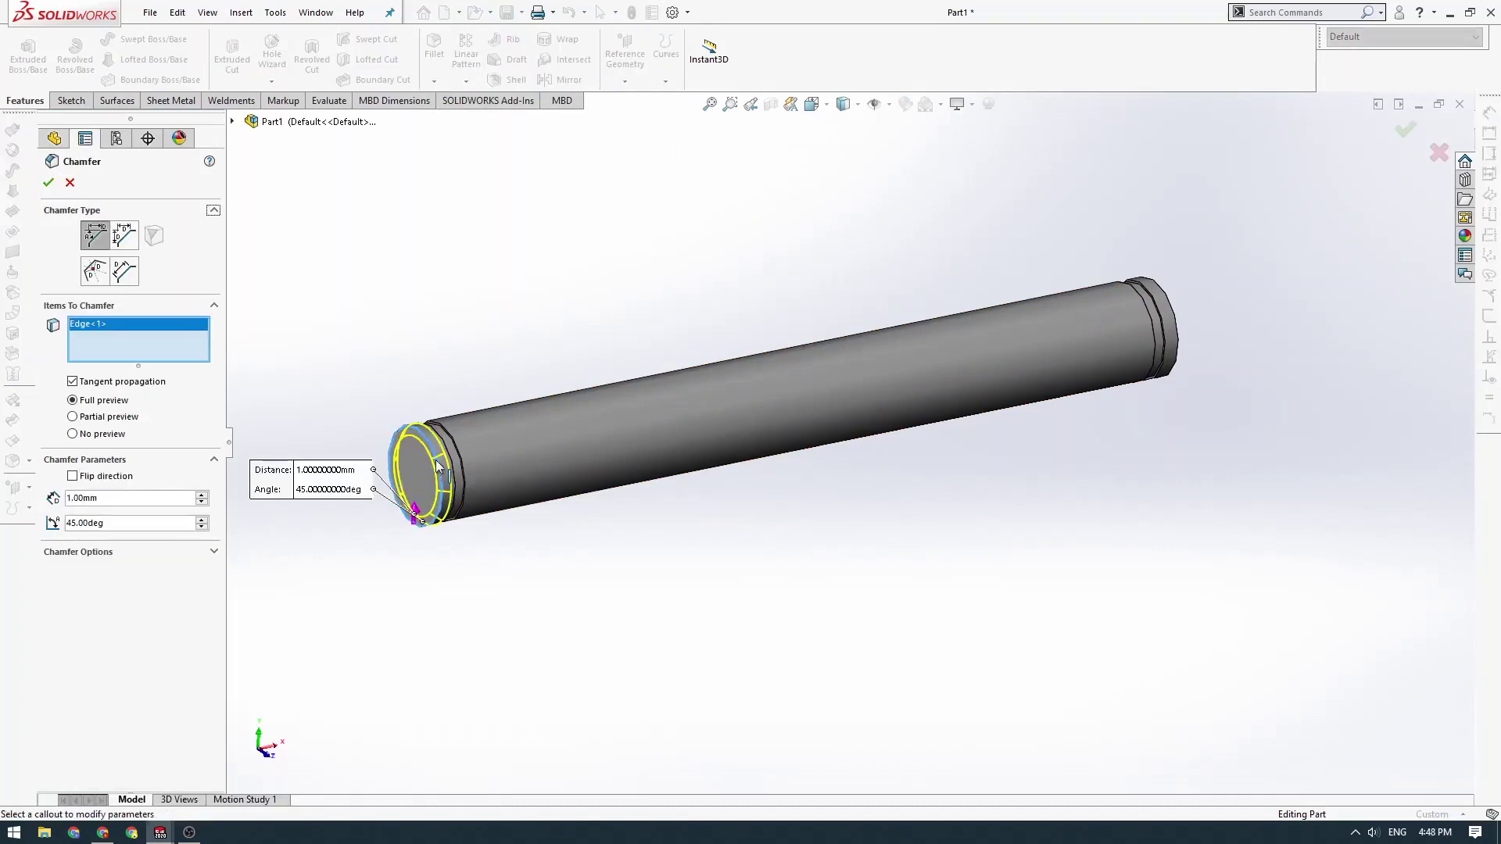
{"action": "left_click", "coordinate": [1182, 342]}
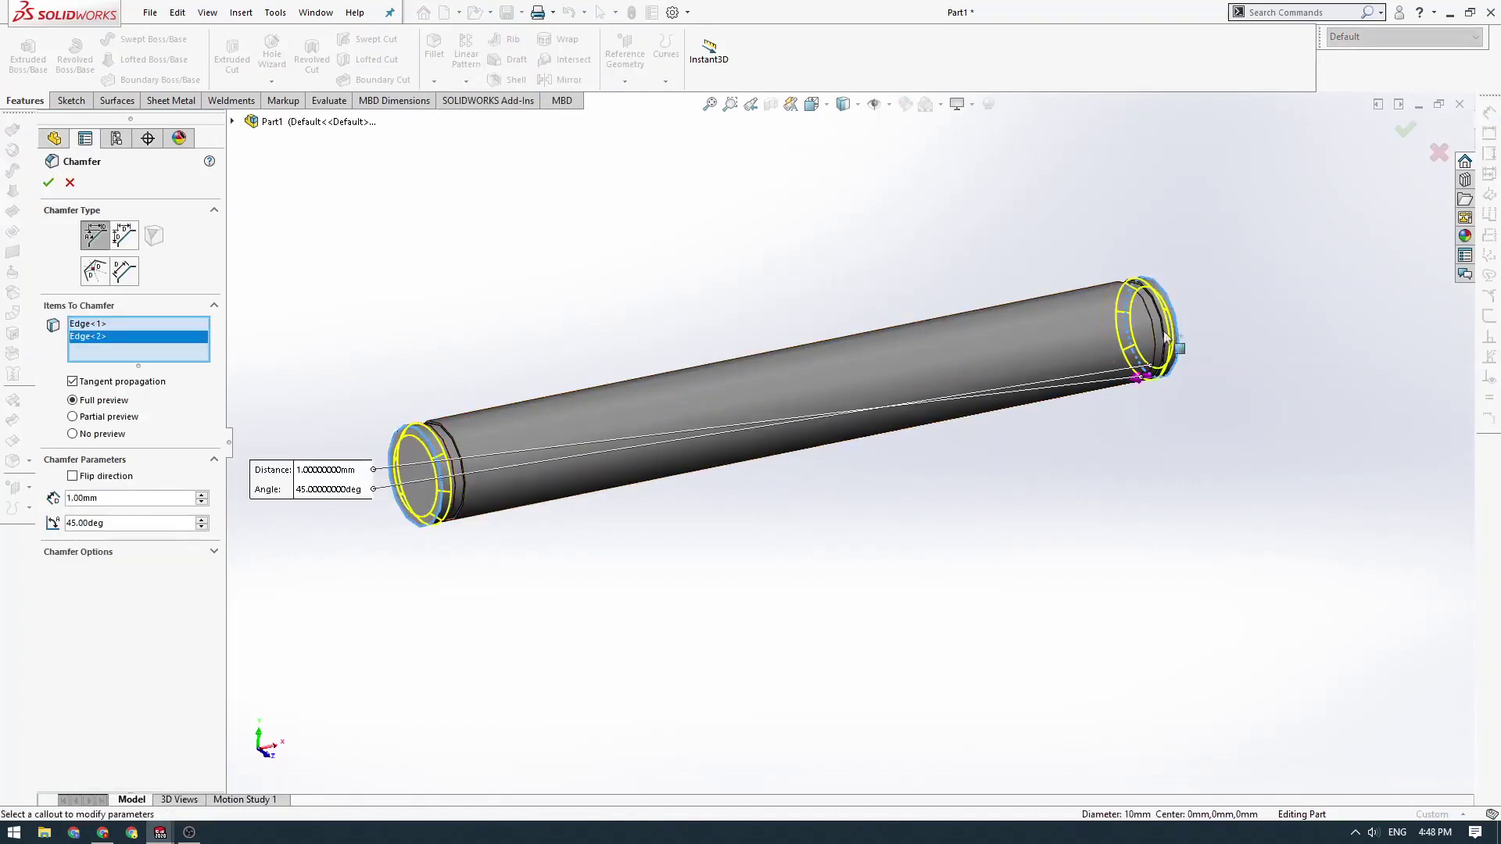
{"action": "left_click", "coordinate": [50, 183]}
{"action": "middle_click_drag", "start_coordinate": [696, 308], "coordinate": [831, 375]}
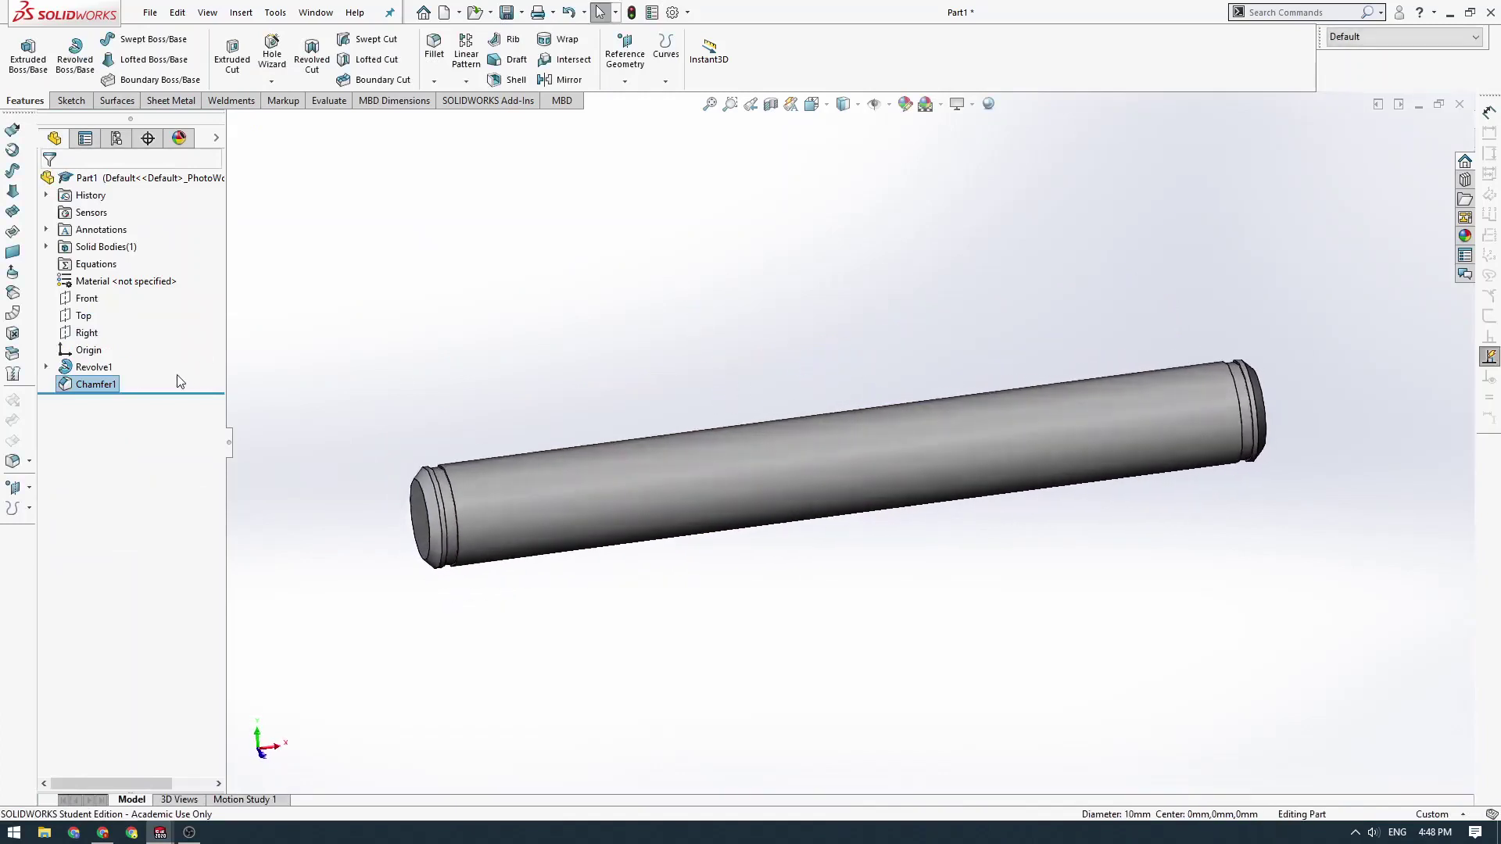
- Reopen the revolve's profile sketch for editing, viewed normal to its plane at the origin-end groove
{"action": "left_click", "coordinate": [46, 367]}
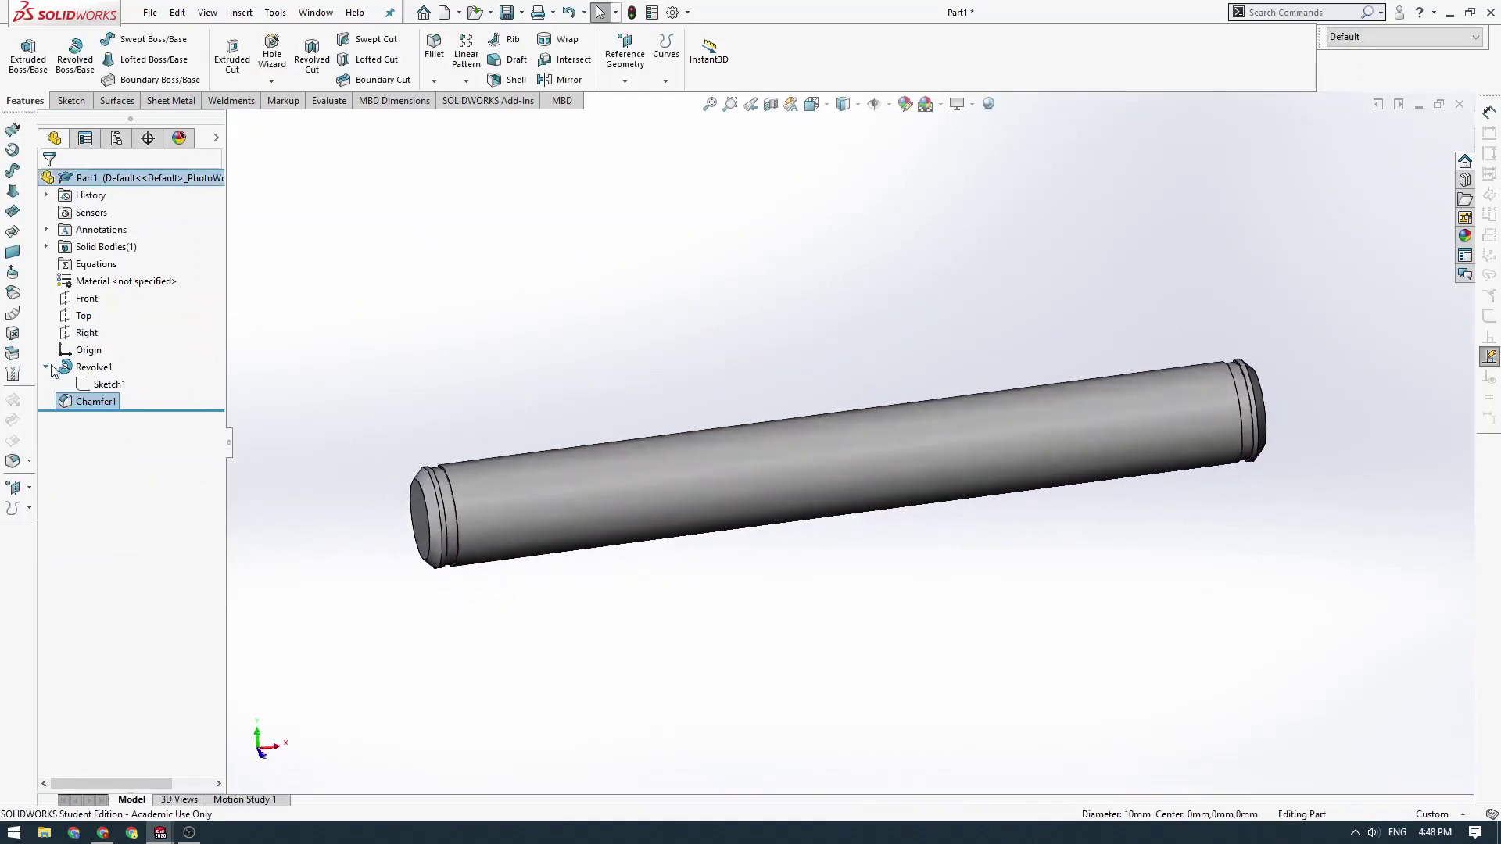
{"action": "left_click", "coordinate": [94, 384]}
{"action": "left_click", "coordinate": [92, 338]}
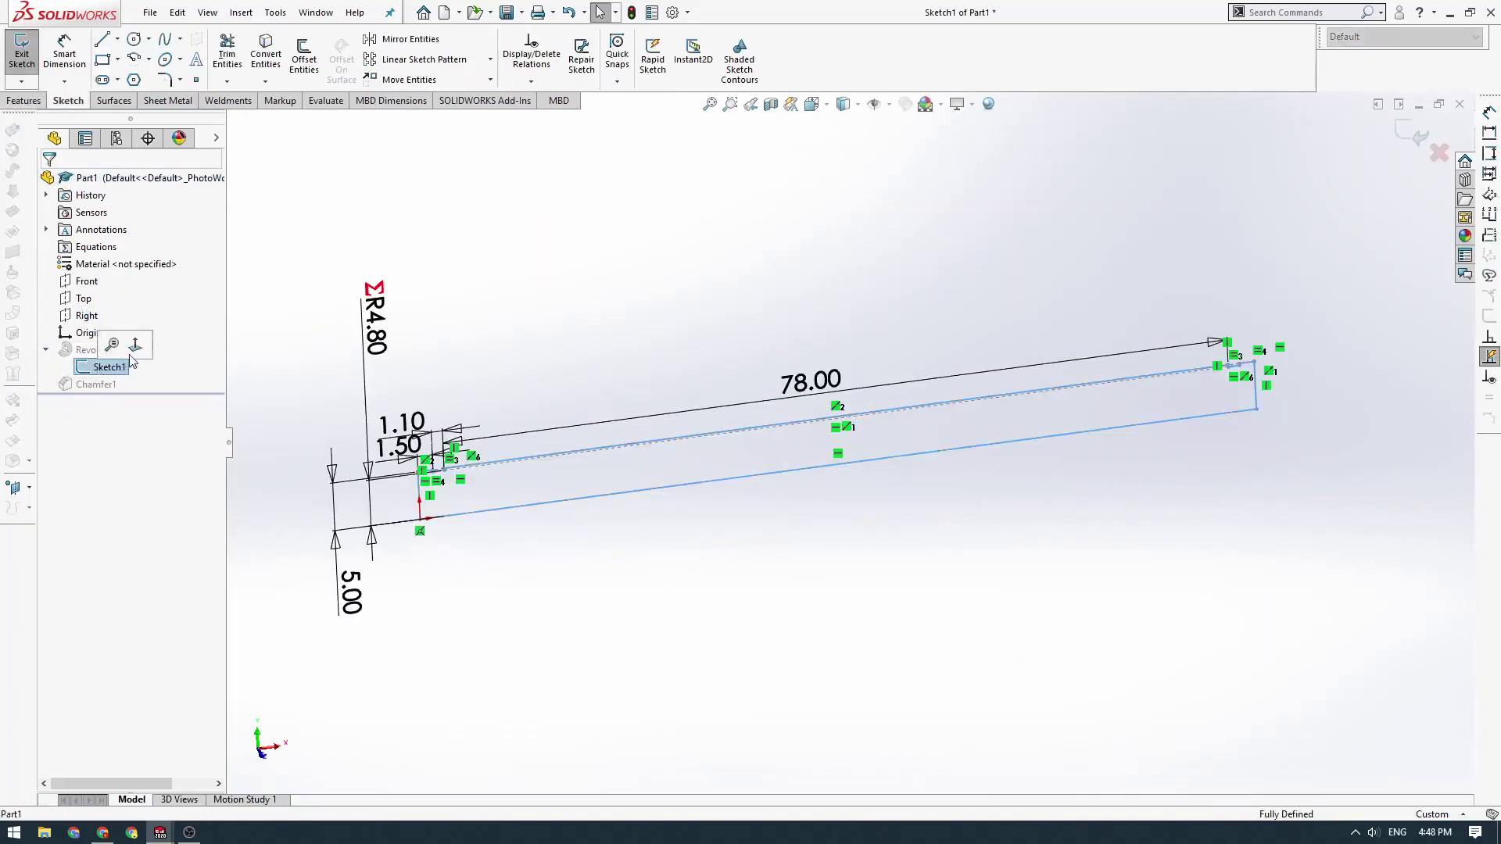
{"action": "left_click", "coordinate": [135, 344]}
{"action": "scroll", "coordinate": [617, 453], "scroll_direction": "down", "scroll_amount": 5}
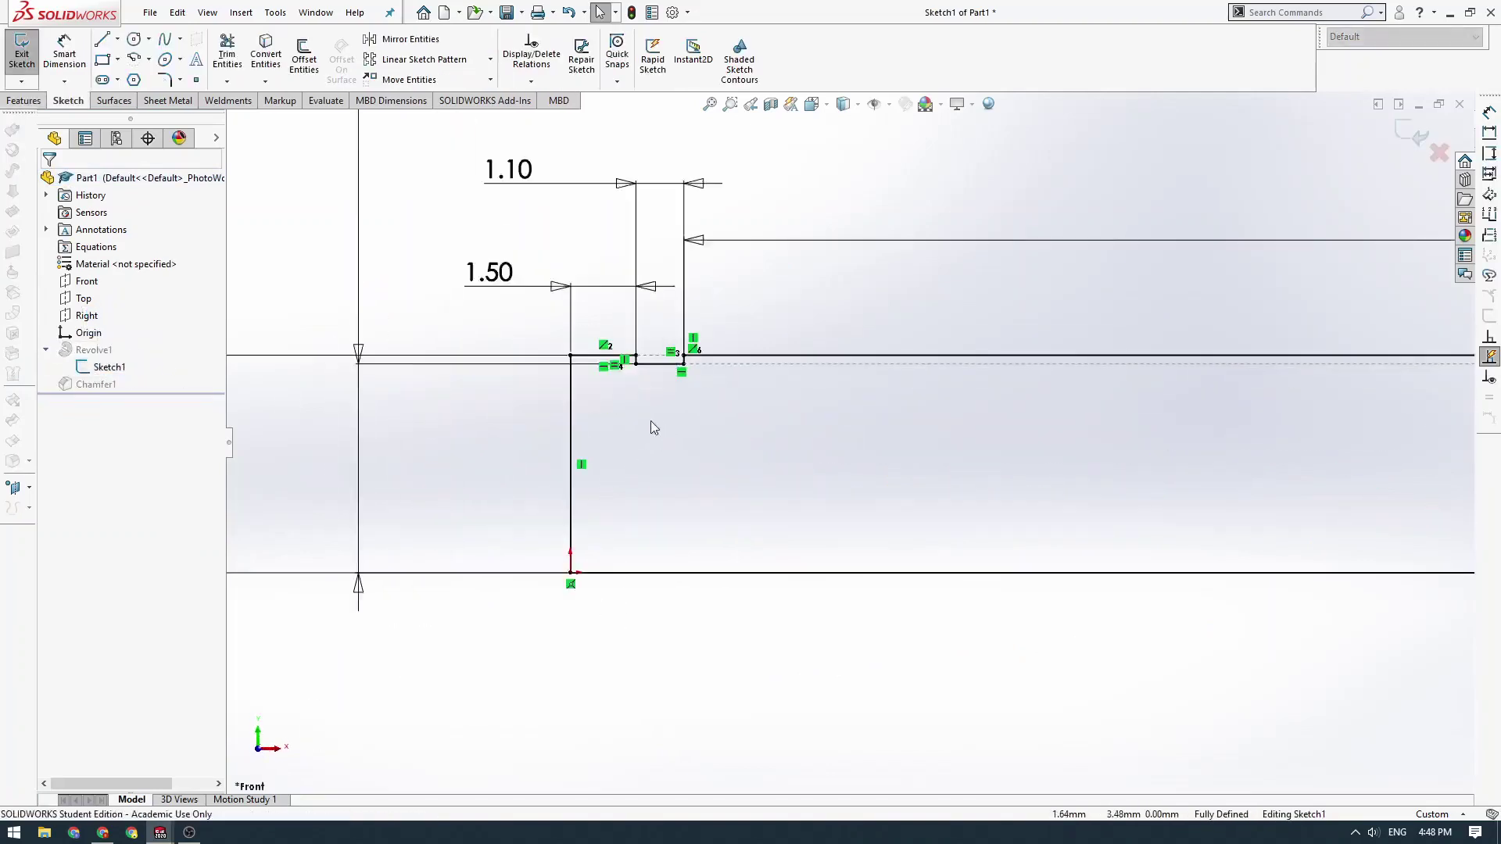
{"action": "middle_click_drag", "start_coordinate": [646, 418], "coordinate": [627, 432], "text": "ctrl"}
- Try a diagonal chamfer line across the profile's upper corner at the origin end, and delete it
{"action": "left_click", "coordinate": [104, 39]}
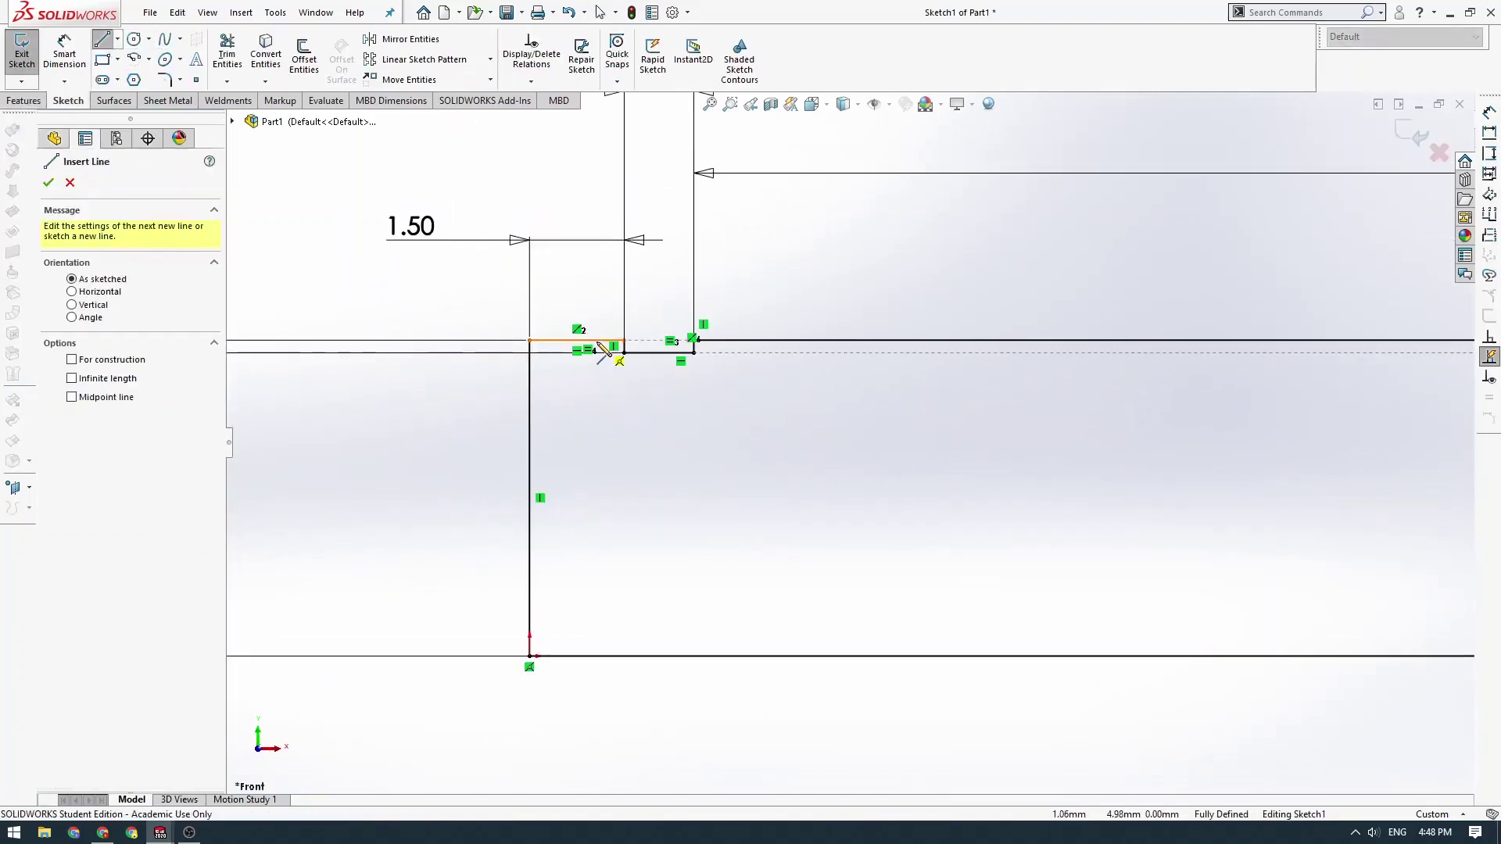
{"action": "left_click", "coordinate": [595, 341]}
{"action": "left_click", "coordinate": [530, 420]}
{"action": "key", "text": "Escape"}
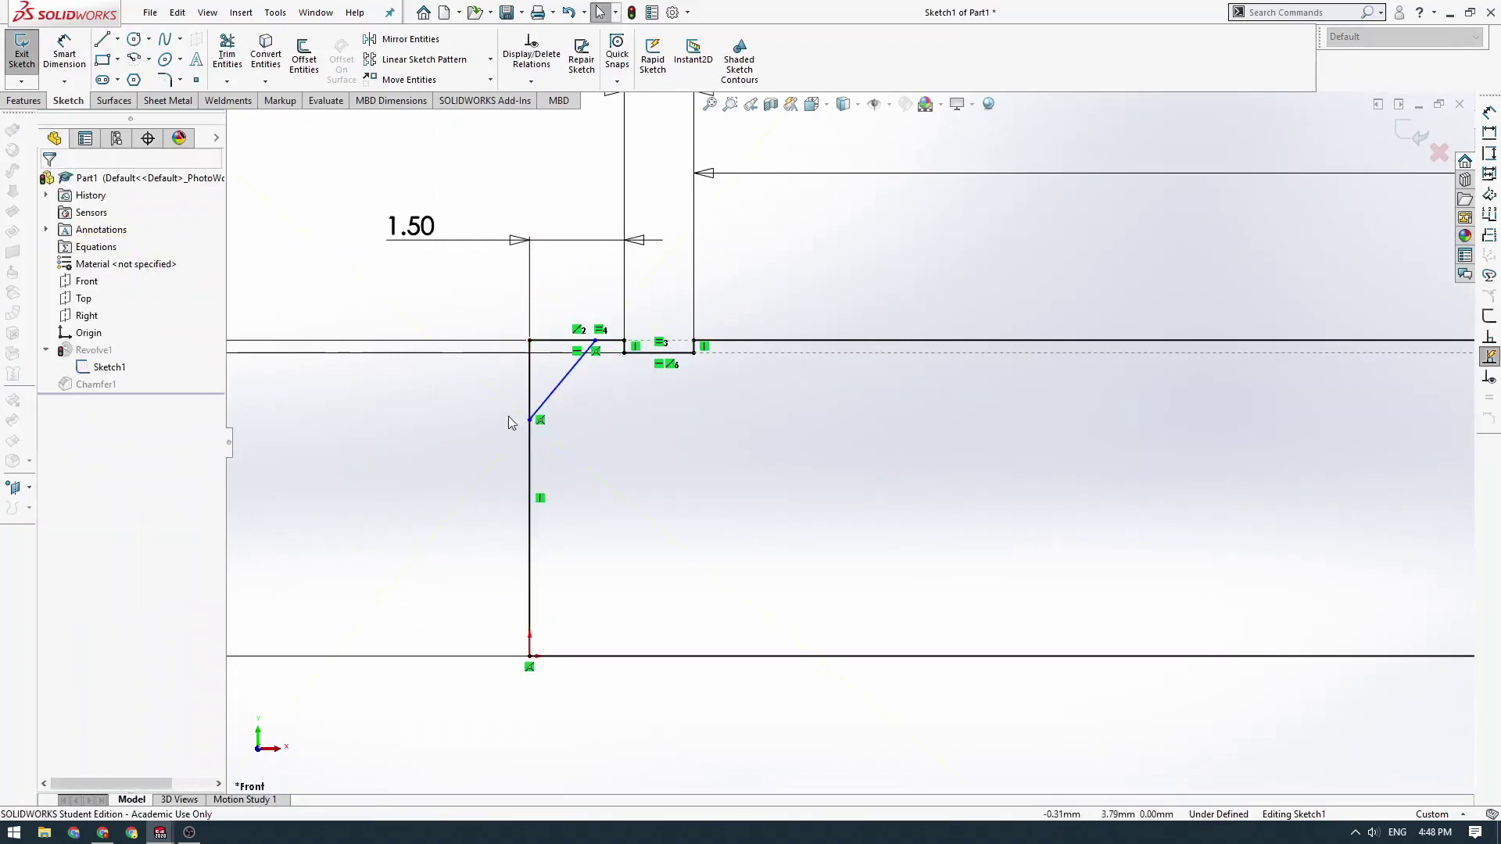
{"action": "left_click", "coordinate": [561, 385]}
{"action": "key", "text": "Delete"}
{"action": "left_click", "coordinate": [180, 80]}
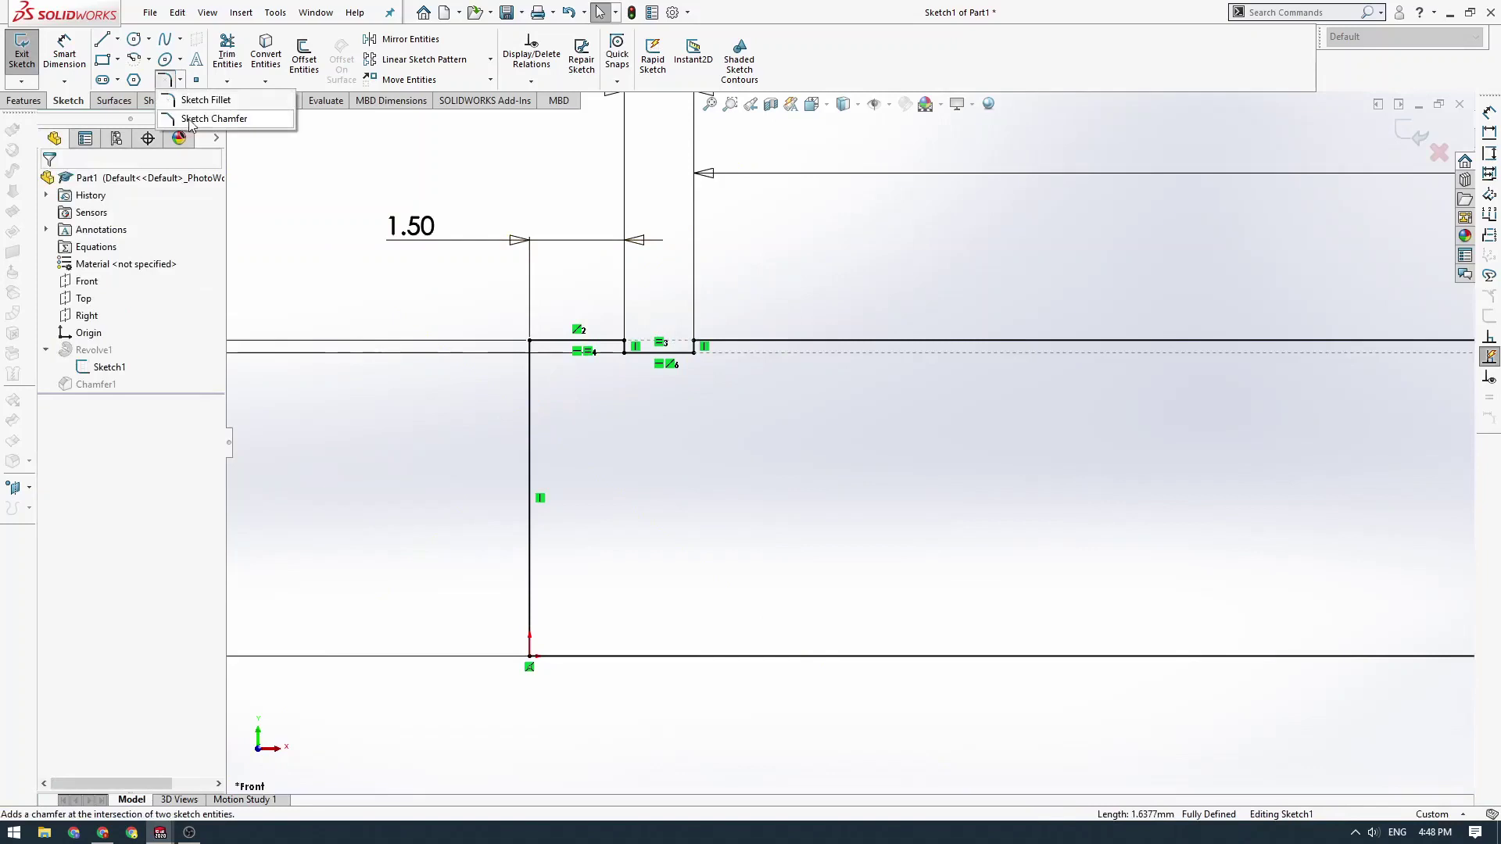
{"action": "scroll", "coordinate": [560, 368], "scroll_direction": "up", "scroll_amount": 4}
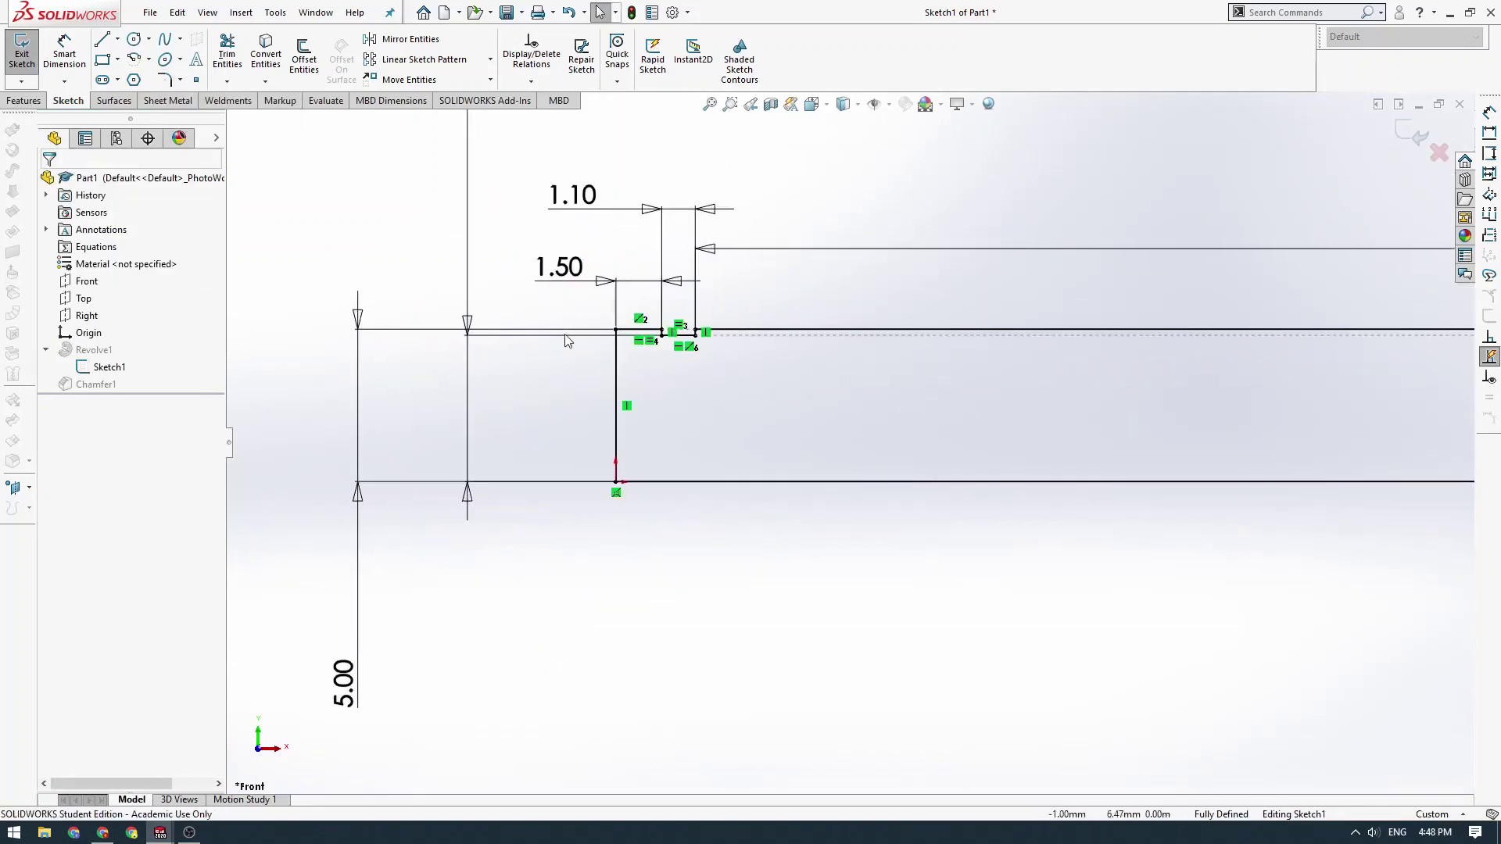
{"action": "scroll", "coordinate": [587, 343], "scroll_direction": "down", "scroll_amount": 2}
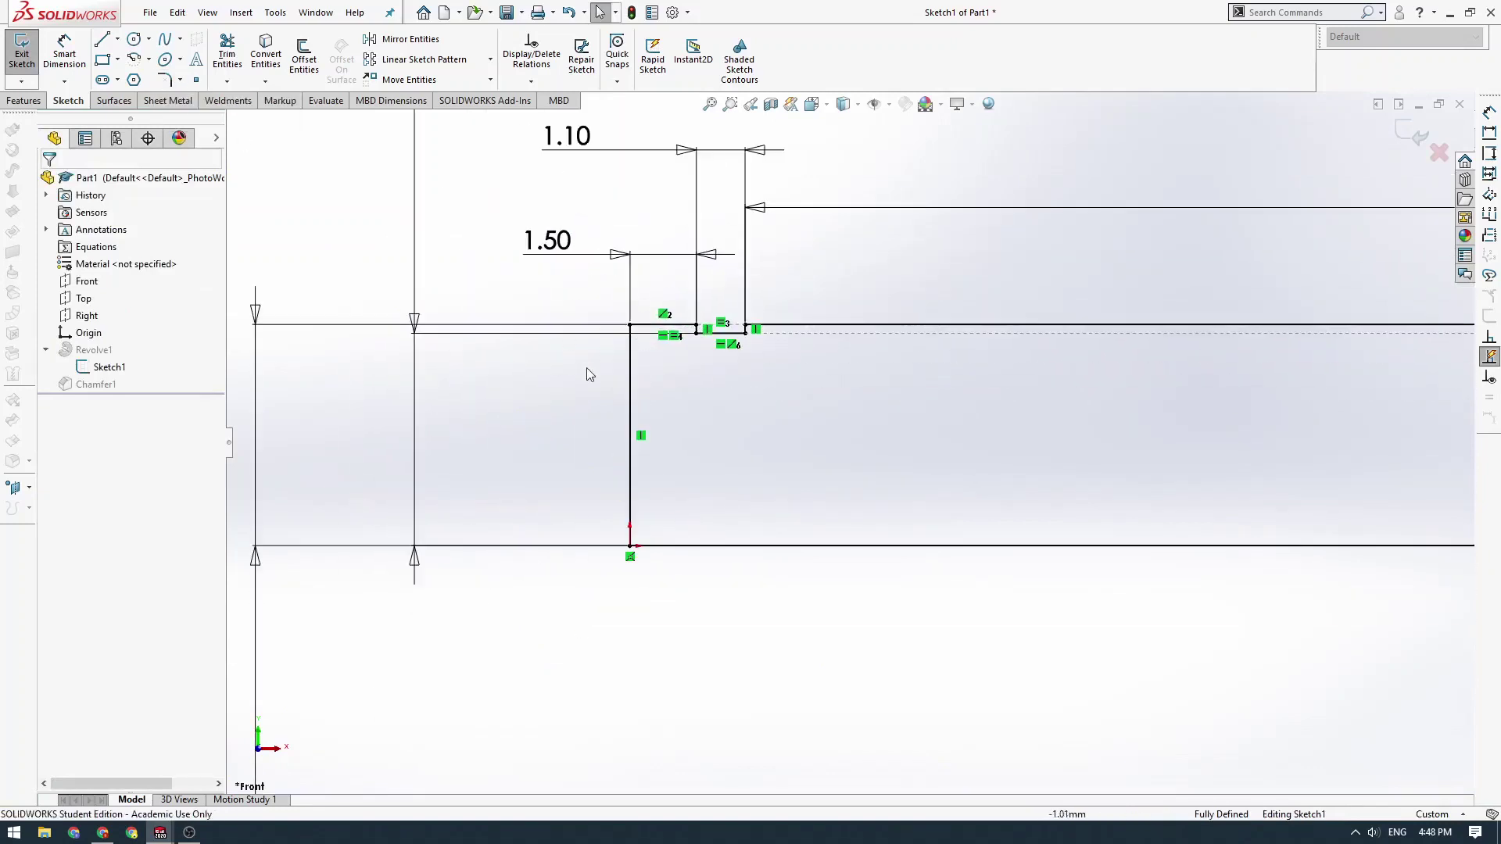
- Move the R4.80 dimension text below the profile at the origin end and shift the neighbouring 5.00 dimension text closer
{"action": "mouse_move", "coordinate": [745, 341]}
{"action": "middle_mouse_down", "text": "ctrl"}
{"action": "mouse_move", "coordinate": [726, 360]}
{"action": "mouse_move", "coordinate": [636, 363]}
{"action": "middle_mouse_up", "text": "ctrl"}
{"action": "scroll", "coordinate": [594, 344], "scroll_direction": "down", "scroll_amount": 1}
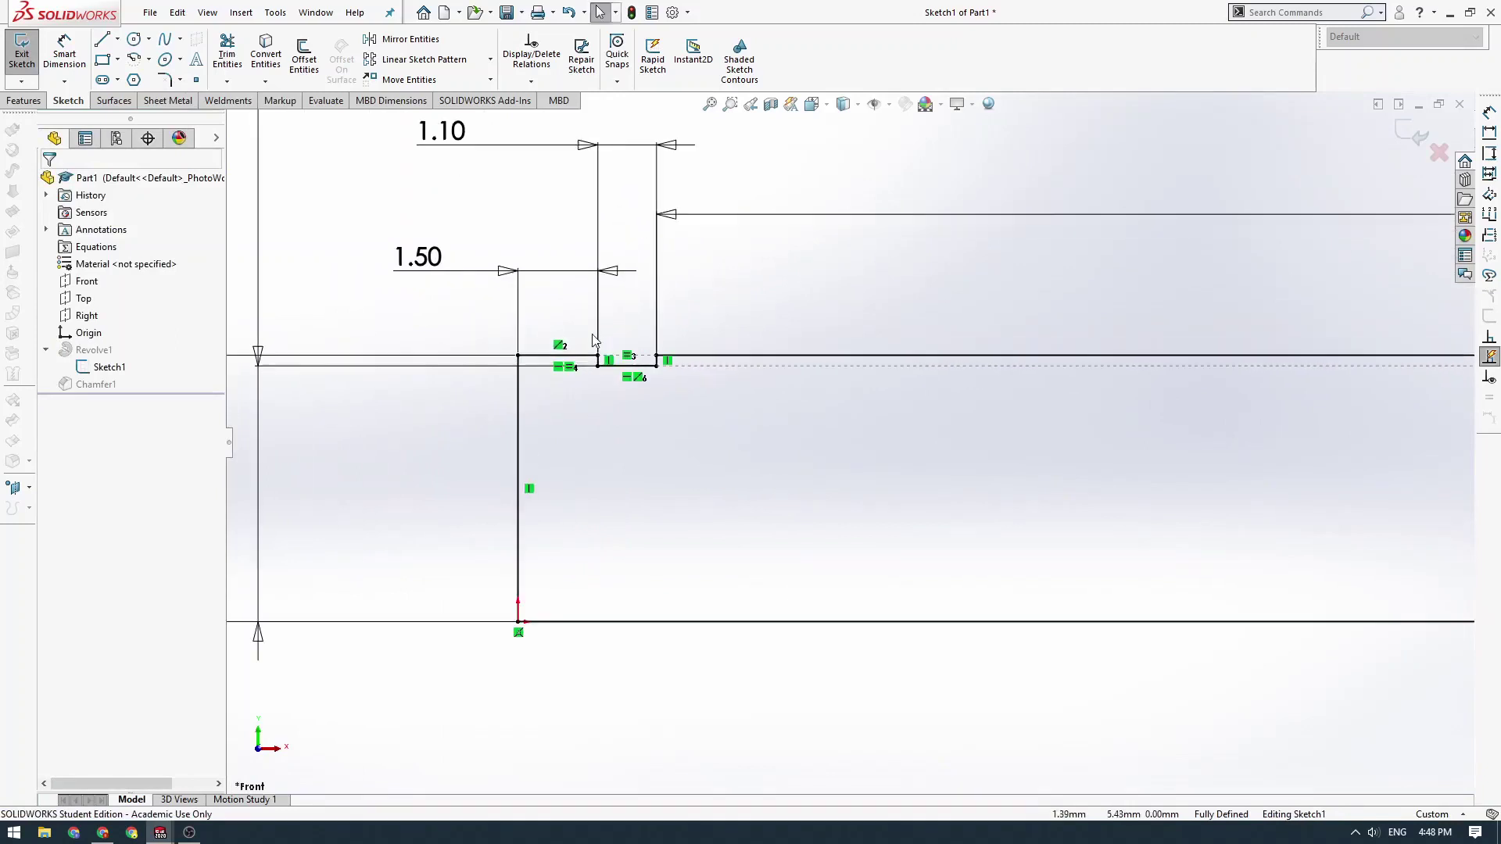
{"action": "scroll", "coordinate": [567, 385], "scroll_direction": "up", "scroll_amount": 1}
{"action": "scroll", "coordinate": [568, 391], "scroll_direction": "down", "scroll_amount": 2}
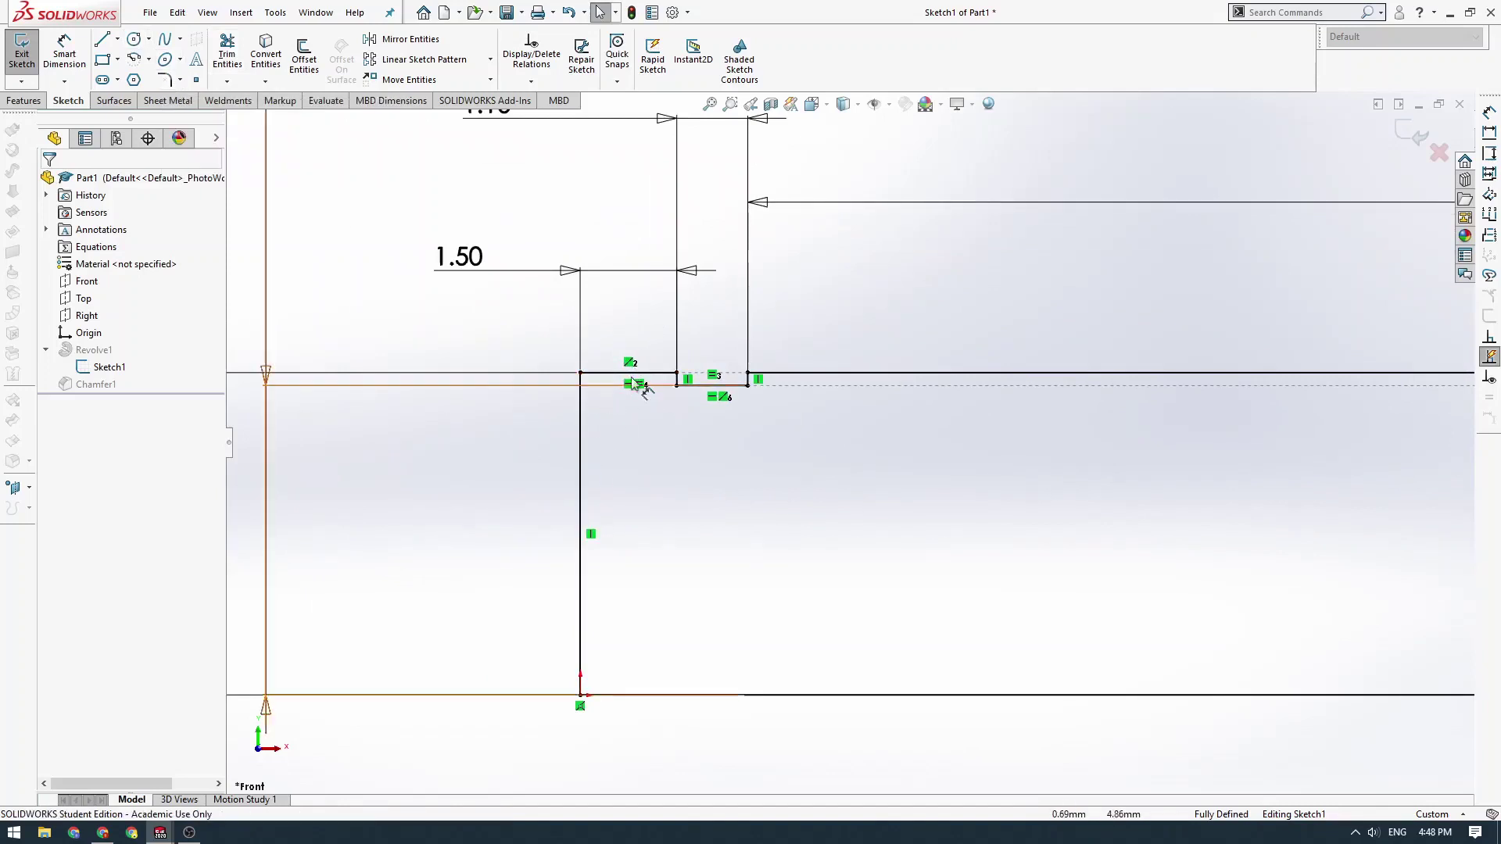
{"action": "scroll", "coordinate": [767, 430], "scroll_direction": "up", "scroll_amount": 5}
{"action": "middle_click_drag", "start_coordinate": [911, 434], "coordinate": [714, 376], "text": "ctrl"}
{"action": "scroll", "coordinate": [601, 379], "scroll_direction": "down", "scroll_amount": 2}
{"action": "middle_click_drag", "start_coordinate": [601, 311], "coordinate": [580, 371], "text": "ctrl"}
{"action": "left_click_drag", "start_coordinate": [471, 149], "coordinate": [465, 606]}
{"action": "left_click_drag", "start_coordinate": [410, 649], "coordinate": [419, 607]}
{"action": "left_click", "coordinate": [641, 526]}
{"action": "scroll", "coordinate": [798, 520], "scroll_direction": "up", "scroll_amount": 3}
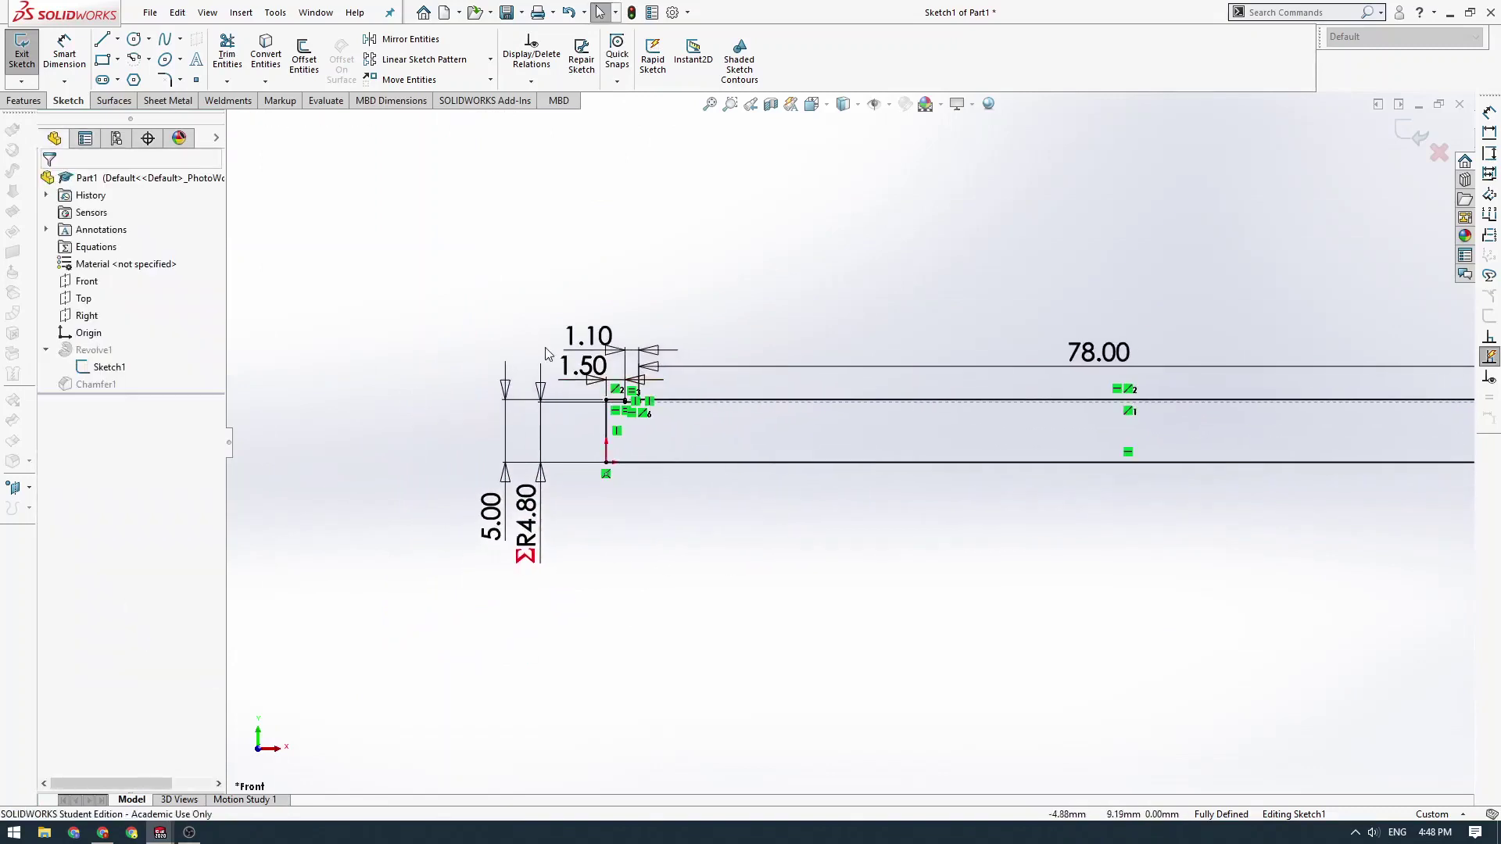
- Examine the profile sketch's upper corner, circlip groove and dimensions at the origin end
{"action": "scroll", "coordinate": [512, 400], "scroll_direction": "down", "scroll_amount": 2}
{"action": "middle_click_drag", "start_coordinate": [685, 436], "coordinate": [602, 379], "text": "ctrl"}
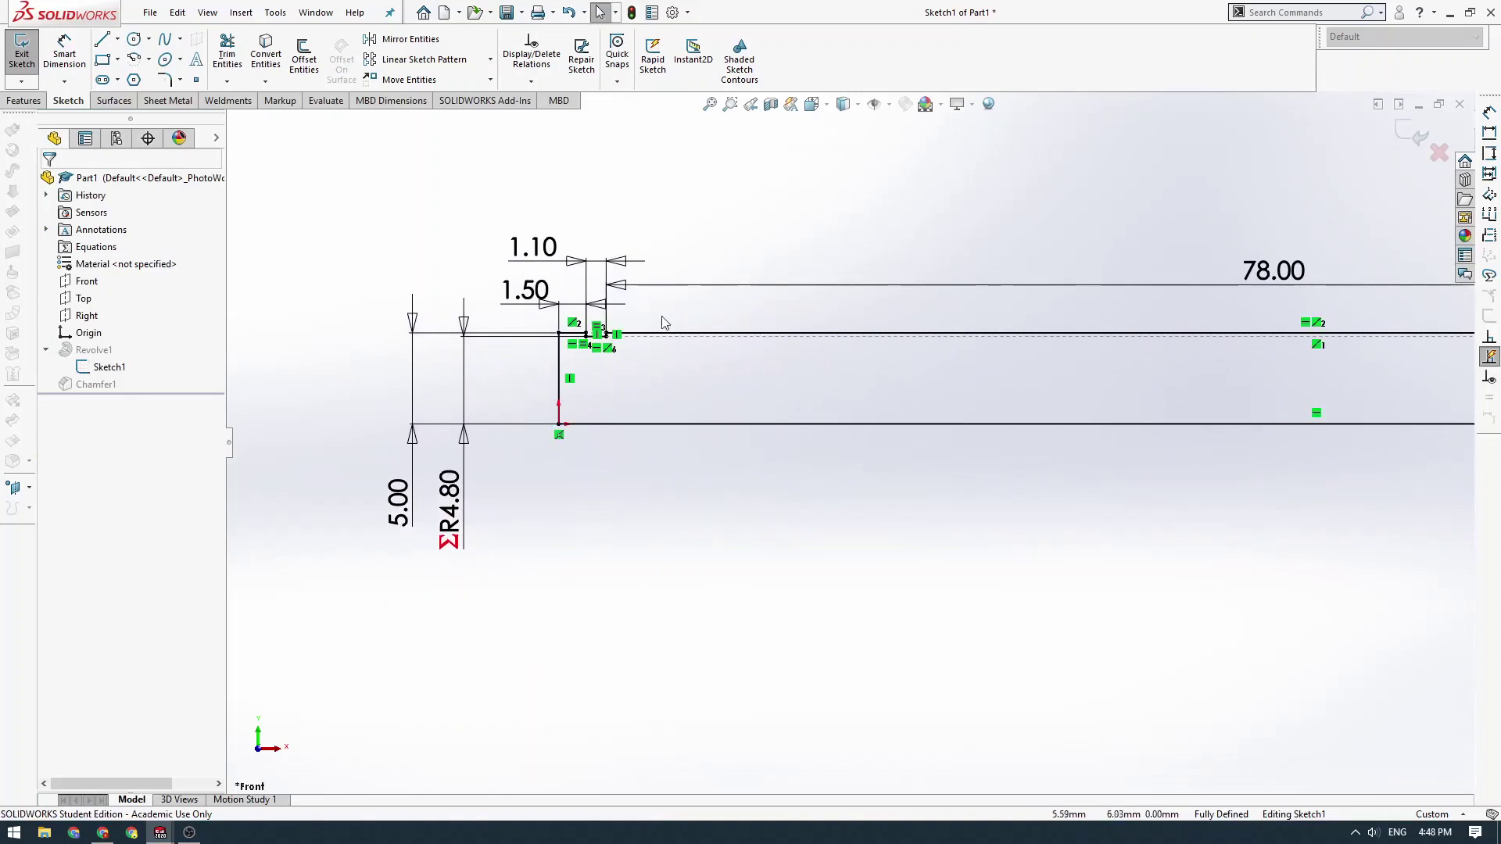
{"action": "scroll", "coordinate": [782, 320], "scroll_direction": "up", "scroll_amount": 2}
{"action": "mouse_move", "coordinate": [782, 321]}
{"action": "middle_mouse_down", "text": "ctrl"}
{"action": "mouse_move", "coordinate": [744, 352]}
{"action": "mouse_move", "coordinate": [630, 339]}
{"action": "middle_mouse_up", "text": "ctrl"}
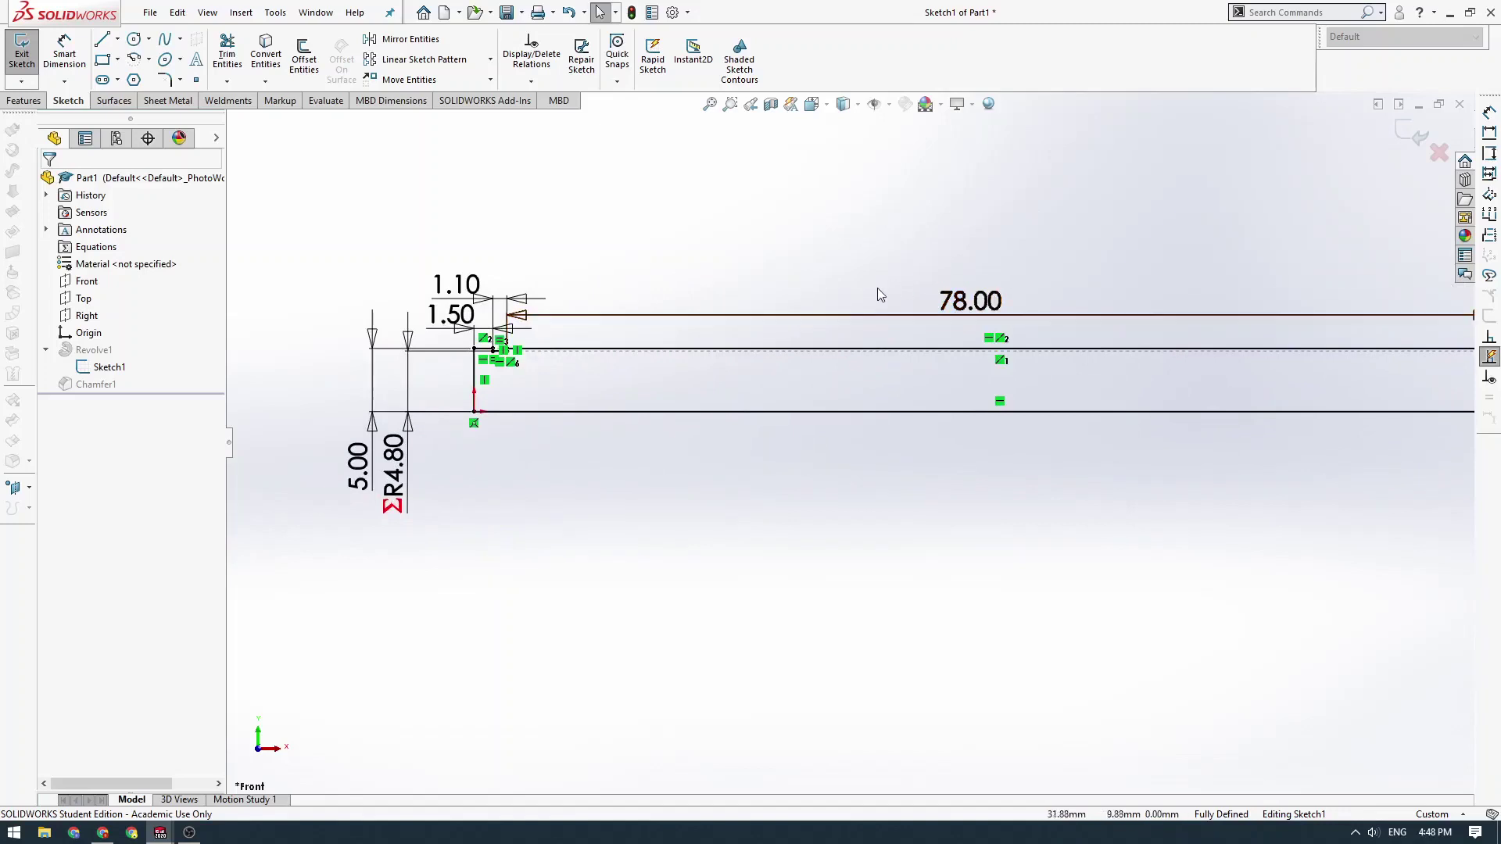
{"action": "scroll", "coordinate": [484, 366], "scroll_direction": "down", "scroll_amount": 4}
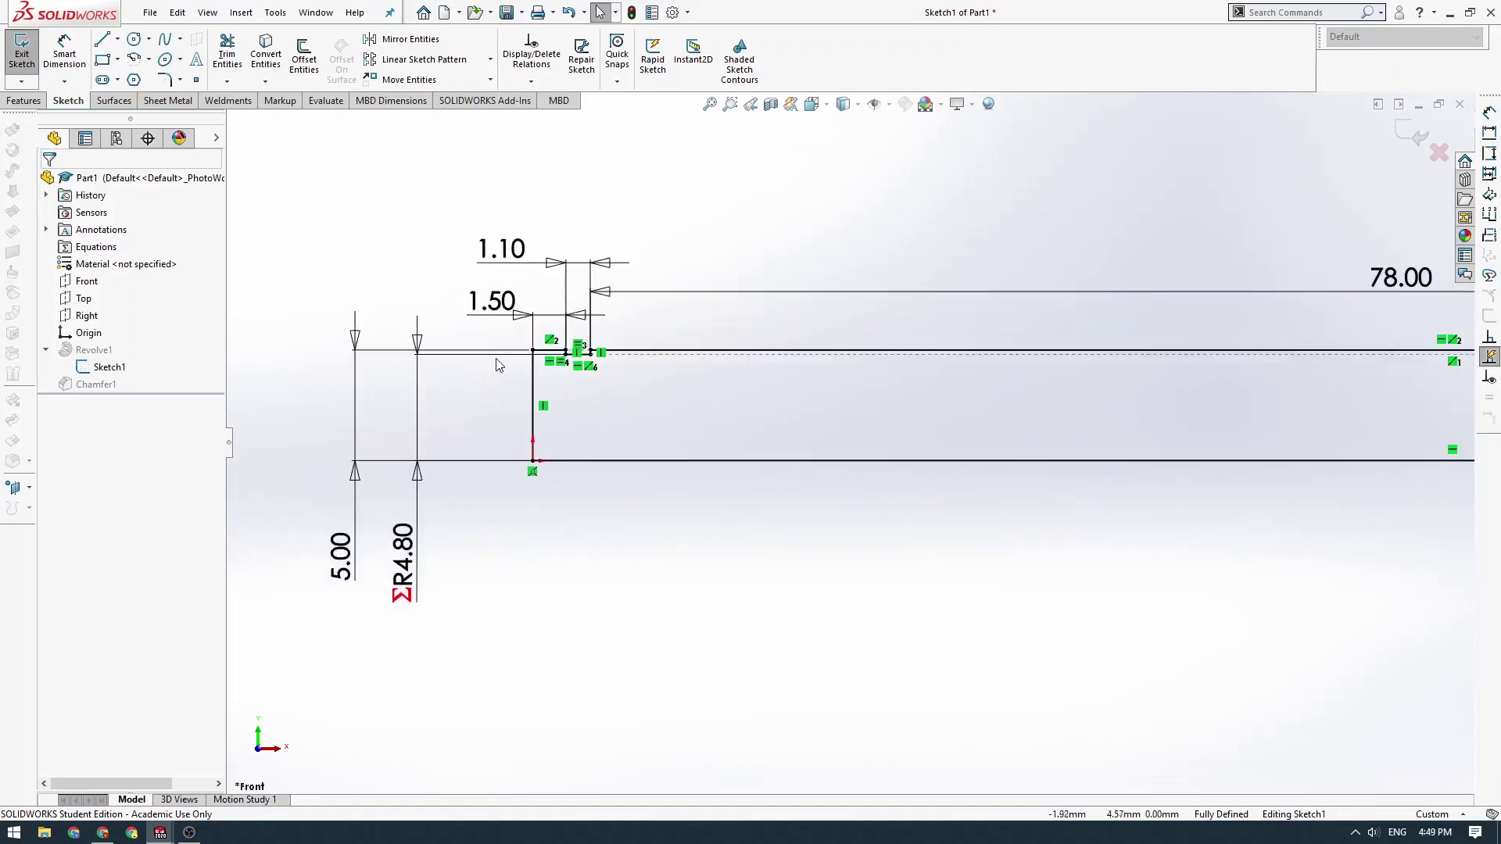
{"action": "scroll", "coordinate": [586, 367], "scroll_direction": "up", "scroll_amount": 4}
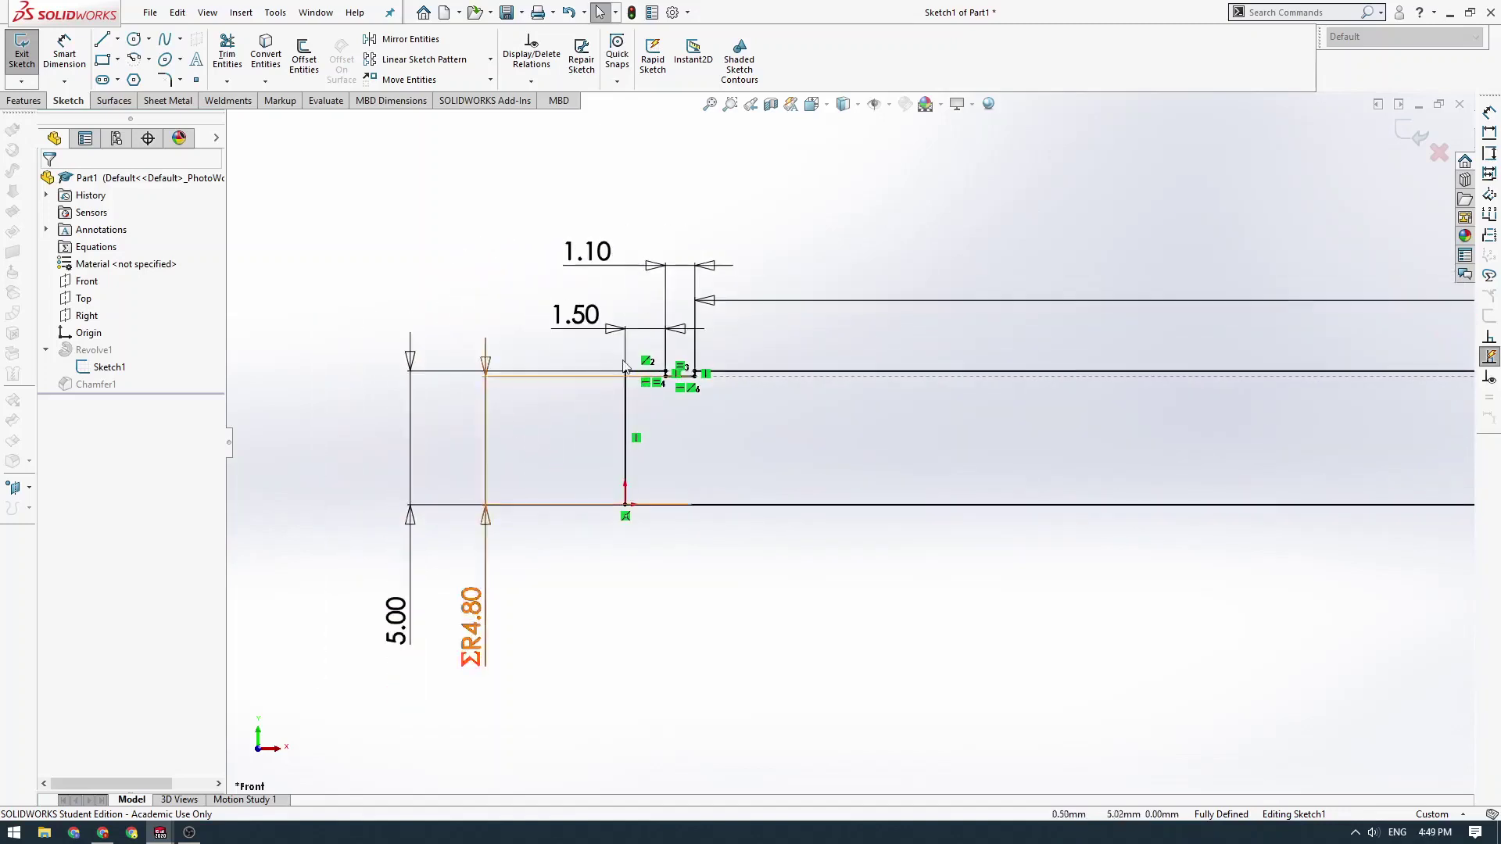
{"action": "middle_click_drag", "start_coordinate": [889, 374], "coordinate": [752, 326], "text": "ctrl"}
{"action": "scroll", "coordinate": [558, 328], "scroll_direction": "down", "scroll_amount": 3}
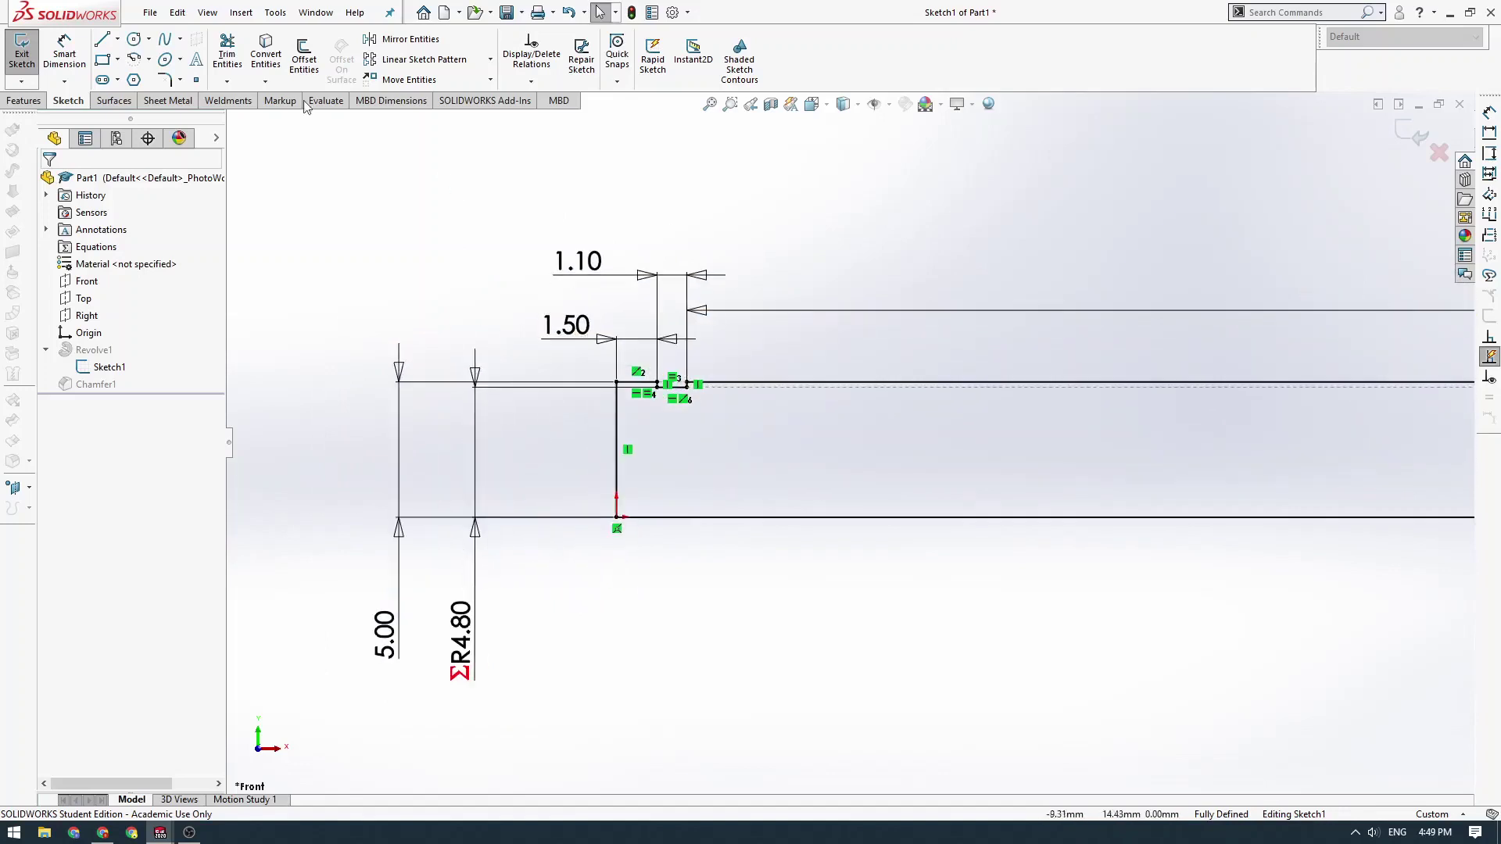
{"action": "scroll", "coordinate": [787, 362], "scroll_direction": "up", "scroll_amount": 2}
{"action": "middle_click_drag", "start_coordinate": [809, 401], "coordinate": [735, 362], "text": "ctrl"}
{"action": "scroll", "coordinate": [618, 354], "scroll_direction": "down", "scroll_amount": 3}
{"action": "scroll", "coordinate": [653, 381], "scroll_direction": "down", "scroll_amount": 2}
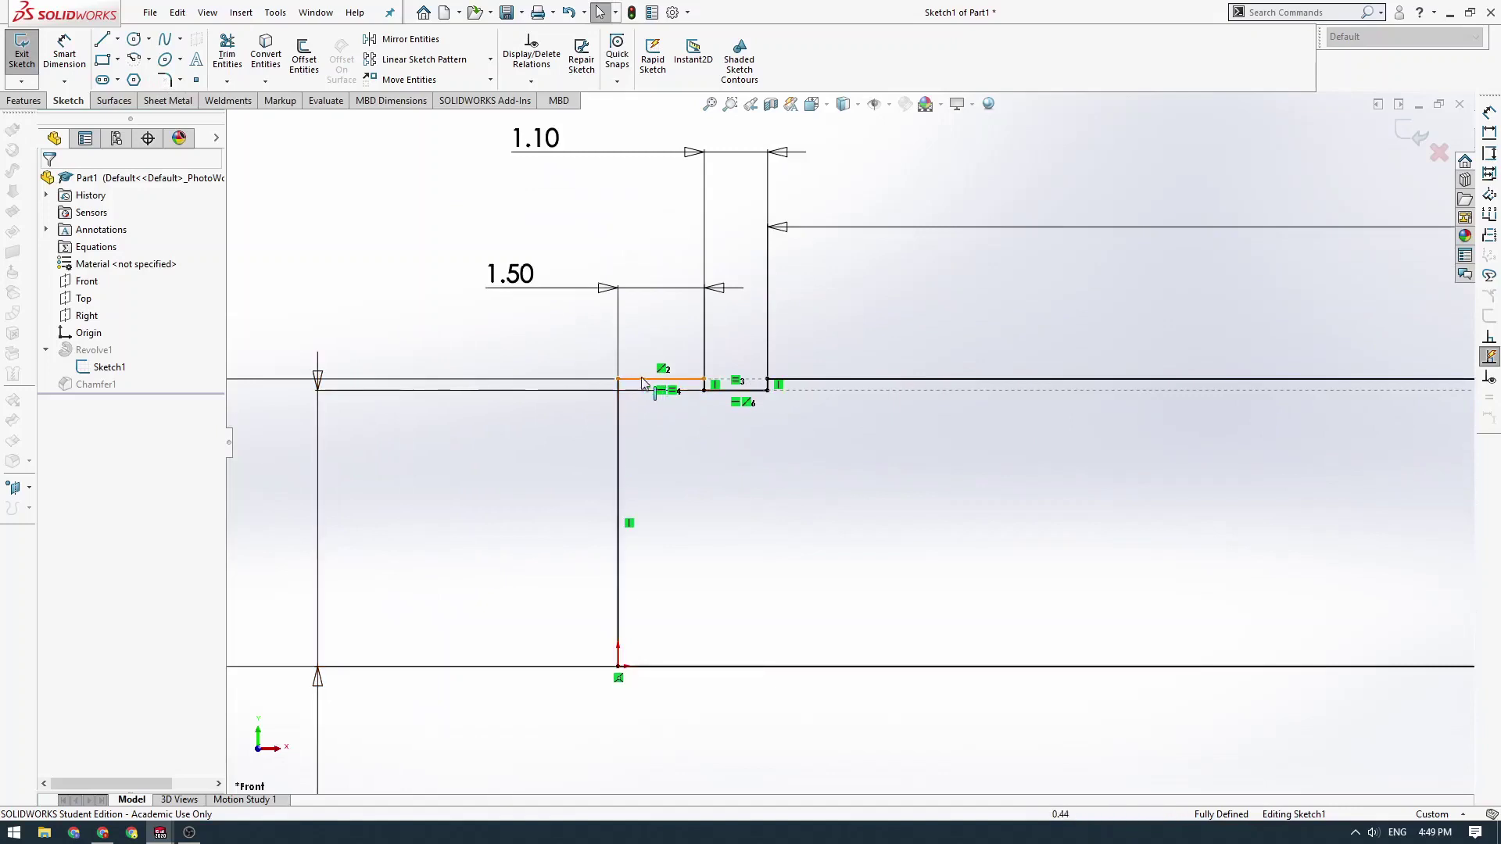
{"action": "left_click", "coordinate": [624, 380]}
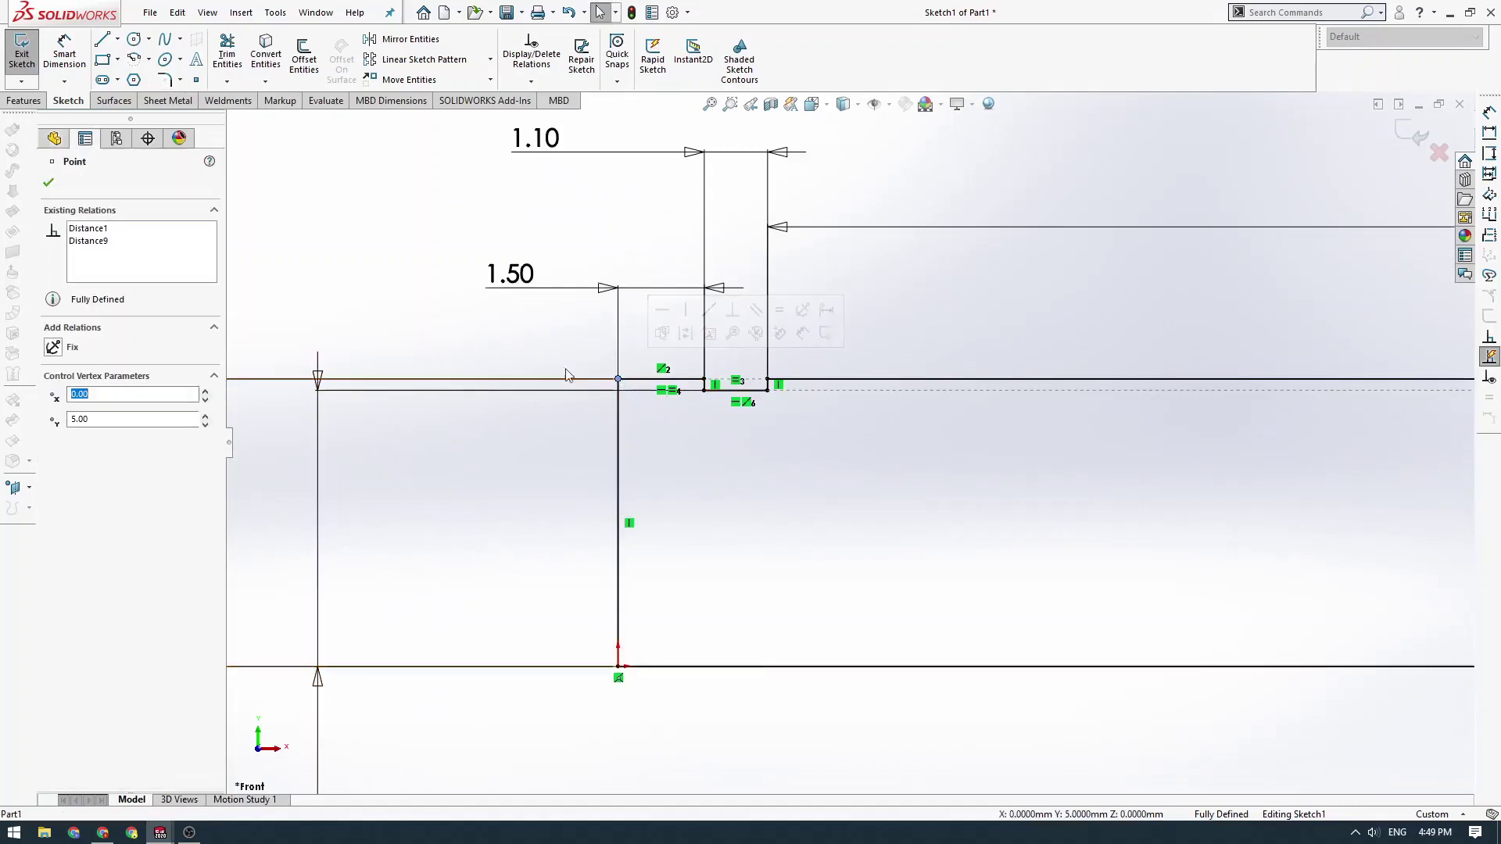
{"action": "left_click", "coordinate": [506, 332]}
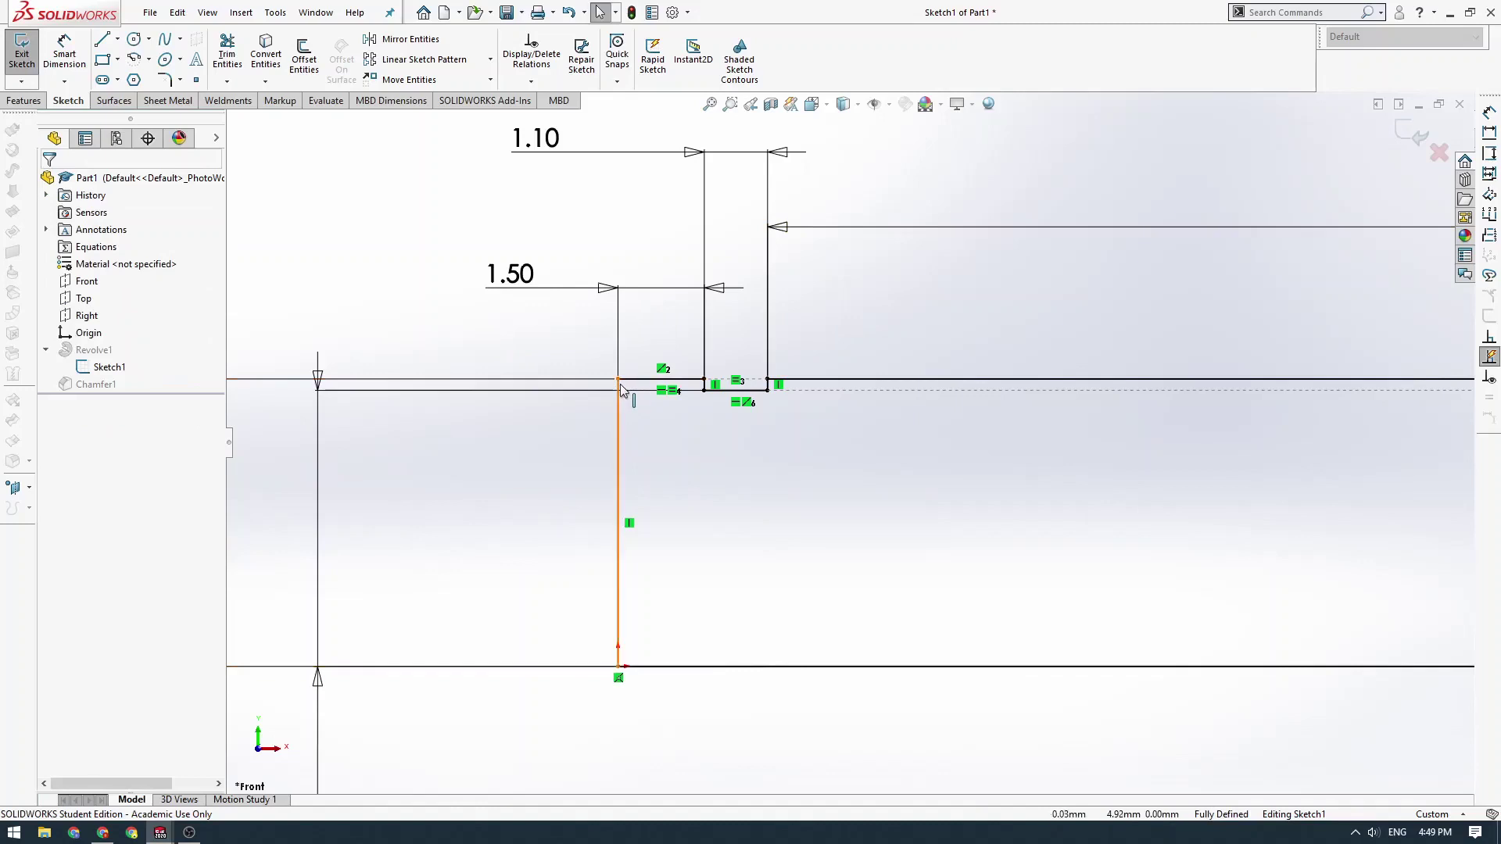
{"action": "left_click", "coordinate": [619, 379]}
{"action": "scroll", "coordinate": [500, 335], "scroll_direction": "up", "scroll_amount": 5}
{"action": "left_click", "coordinate": [500, 335]}
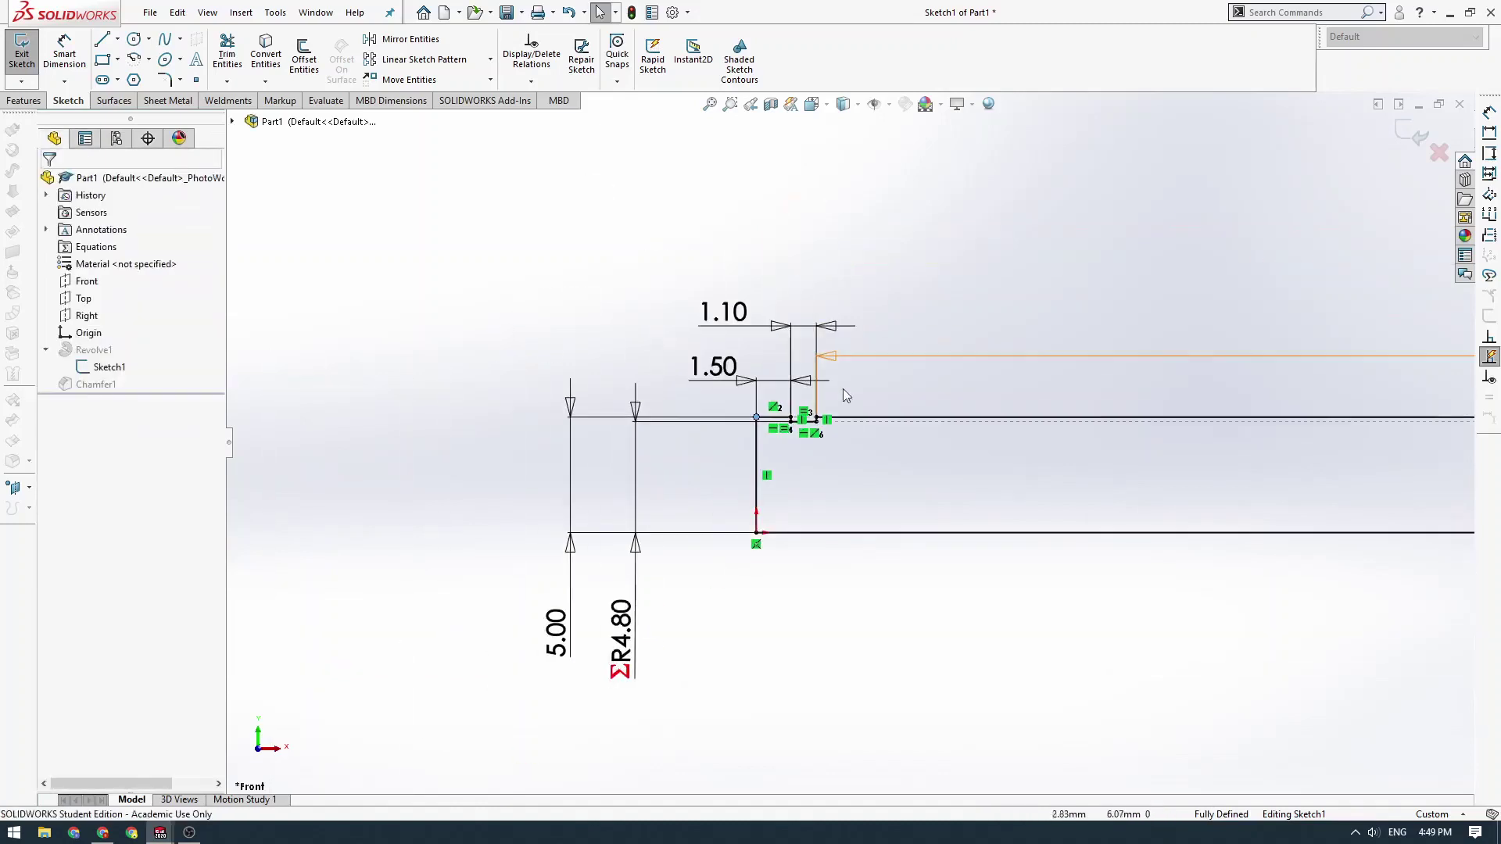
{"action": "mouse_move", "coordinate": [843, 389]}
{"action": "middle_mouse_down", "text": "ctrl"}
{"action": "mouse_move", "coordinate": [563, 232]}
{"action": "mouse_move", "coordinate": [551, 243]}
{"action": "middle_mouse_up", "text": "ctrl"}
{"action": "scroll", "coordinate": [579, 255], "scroll_direction": "up", "scroll_amount": 1}
{"action": "middle_click_drag", "start_coordinate": [673, 245], "coordinate": [636, 285], "text": "ctrl"}
{"action": "scroll", "coordinate": [898, 328], "scroll_direction": "up", "scroll_amount": 2}
{"action": "middle_click_drag", "start_coordinate": [917, 327], "coordinate": [730, 278], "text": "ctrl"}
{"action": "scroll", "coordinate": [841, 312], "scroll_direction": "up", "scroll_amount": 1}
{"action": "middle_click_drag", "start_coordinate": [841, 312], "coordinate": [828, 309], "text": "ctrl"}
- Exit the profile sketch and inspect the chamfers at both ends of the solid pin
{"action": "left_click", "coordinate": [1411, 139]}
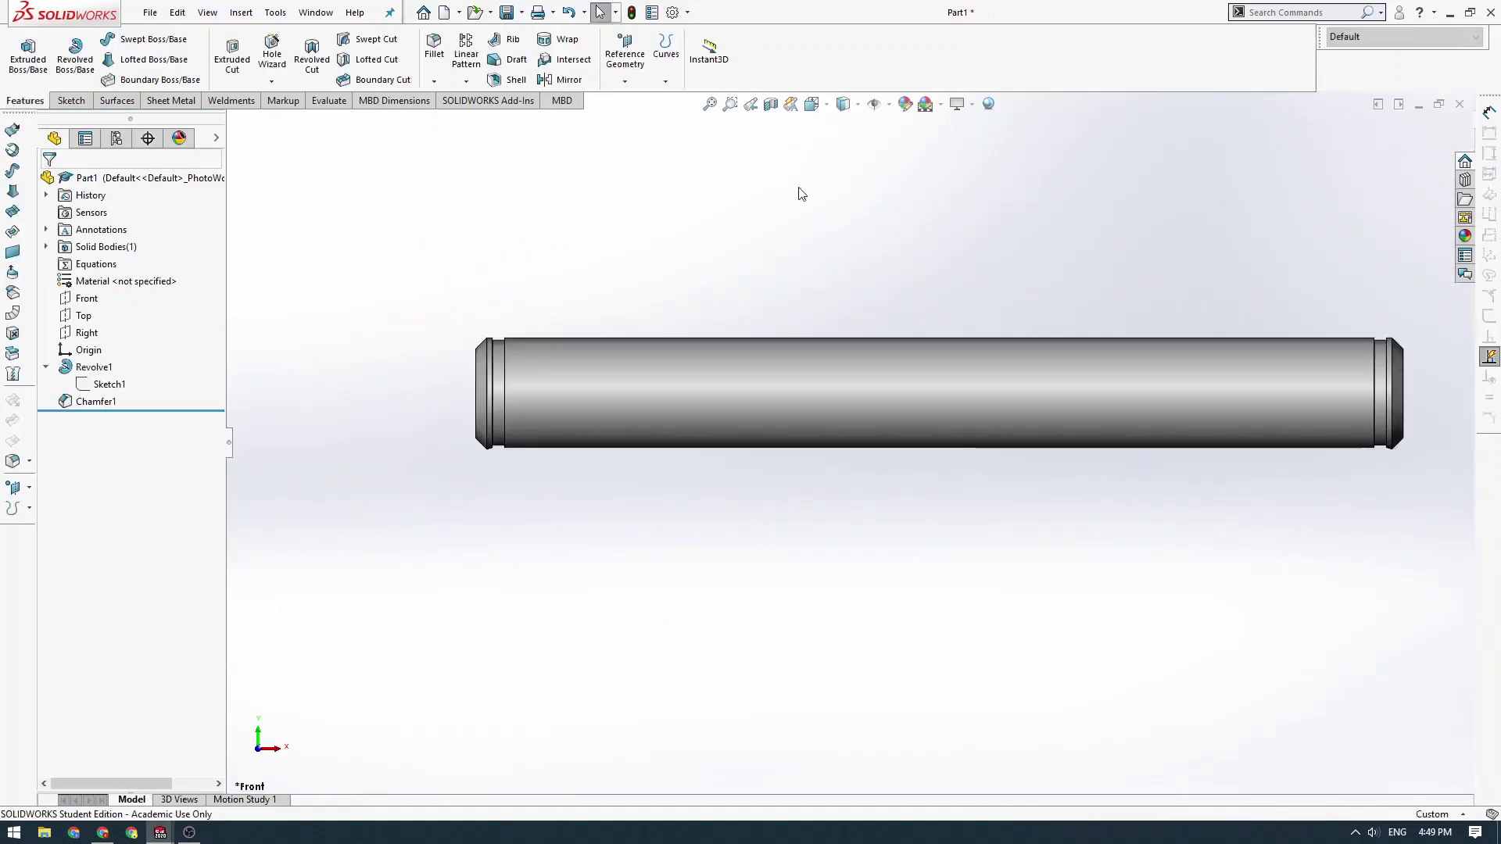
{"action": "left_click", "coordinate": [83, 406]}
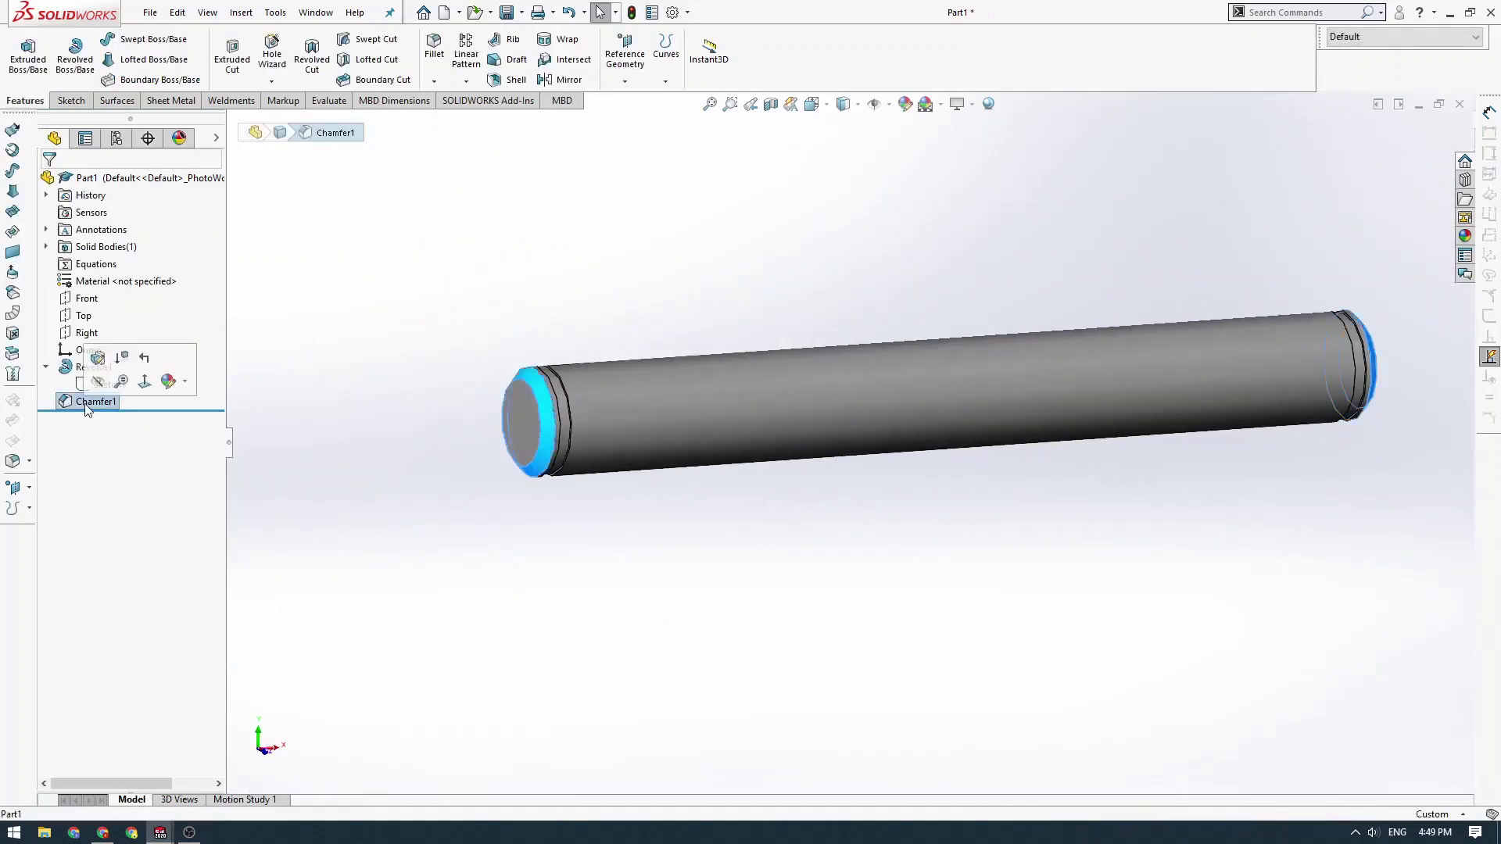
{"action": "left_click", "coordinate": [435, 82]}
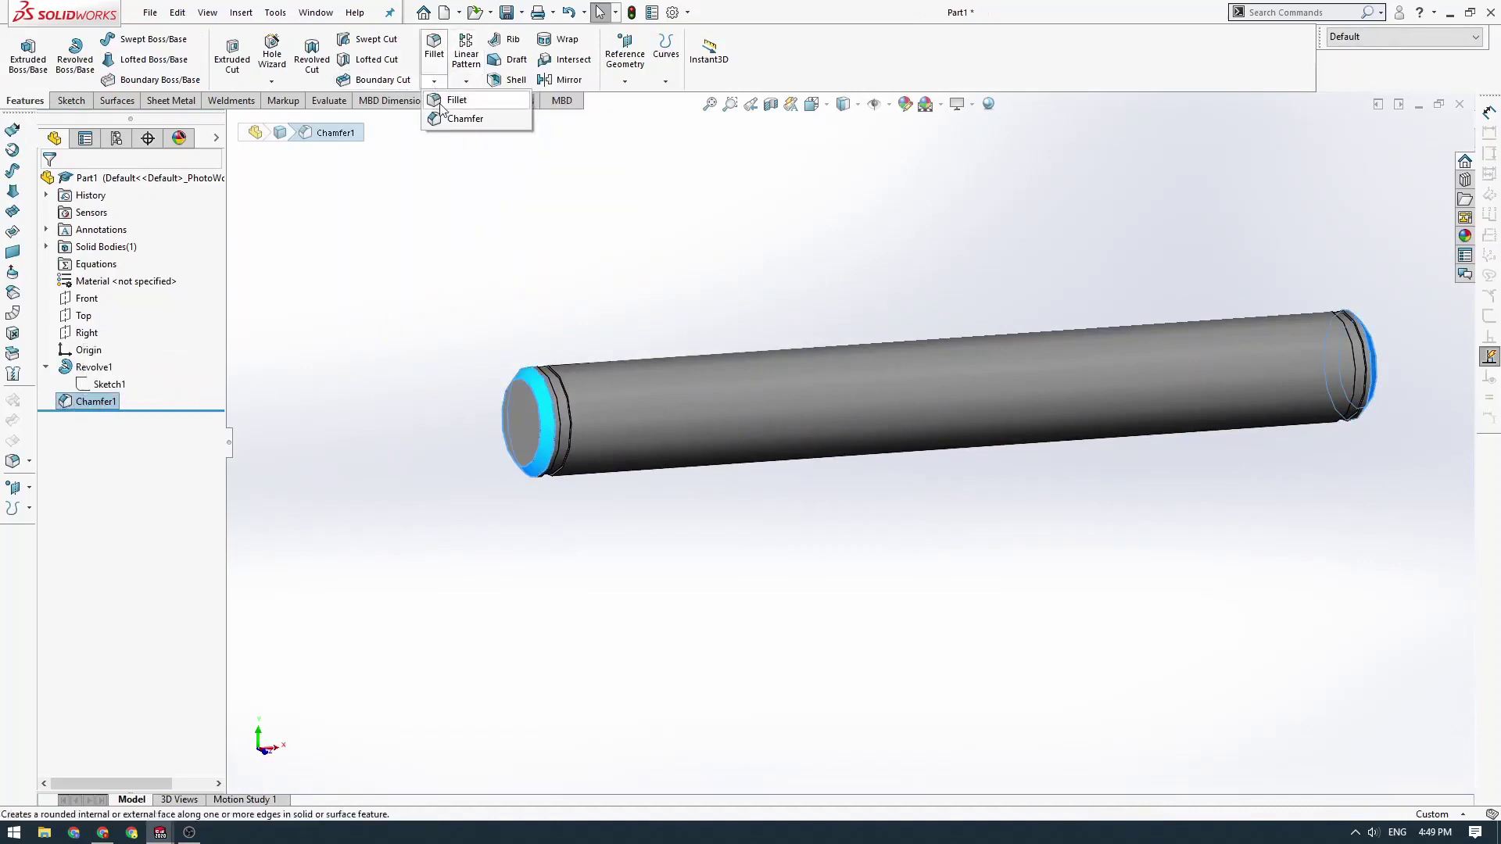
{"action": "left_click", "coordinate": [496, 268]}
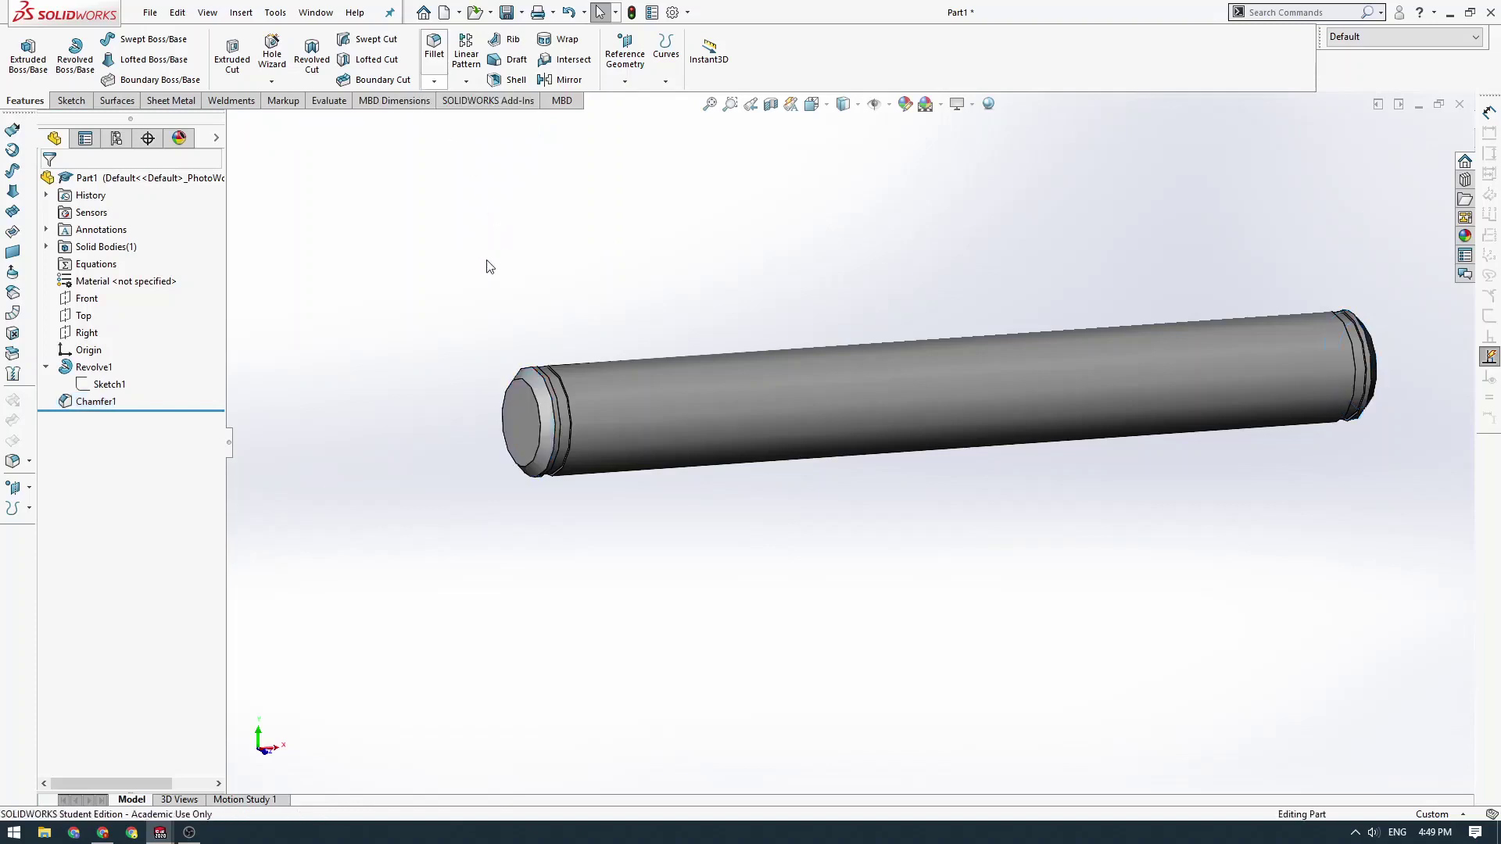
{"action": "left_click", "coordinate": [45, 367]}
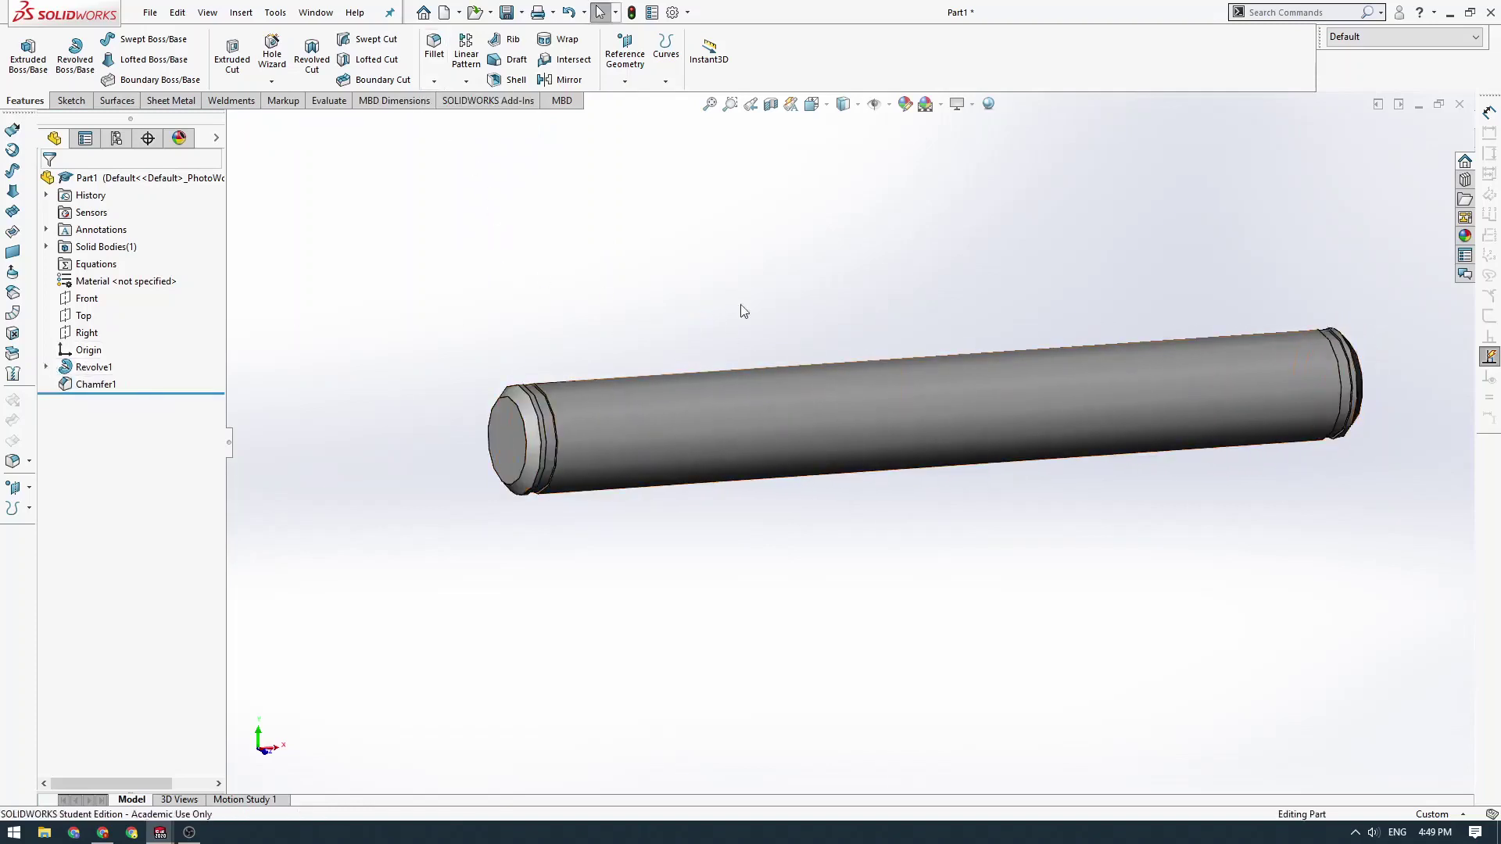
{"action": "mouse_move", "coordinate": [743, 295]}
{"action": "middle_mouse_down"}
{"action": "mouse_move", "coordinate": [868, 359]}
{"action": "mouse_move", "coordinate": [849, 371]}
{"action": "mouse_move", "coordinate": [922, 383]}
{"action": "mouse_move", "coordinate": [844, 321]}
{"action": "mouse_move", "coordinate": [844, 337]}
{"action": "middle_mouse_up"}
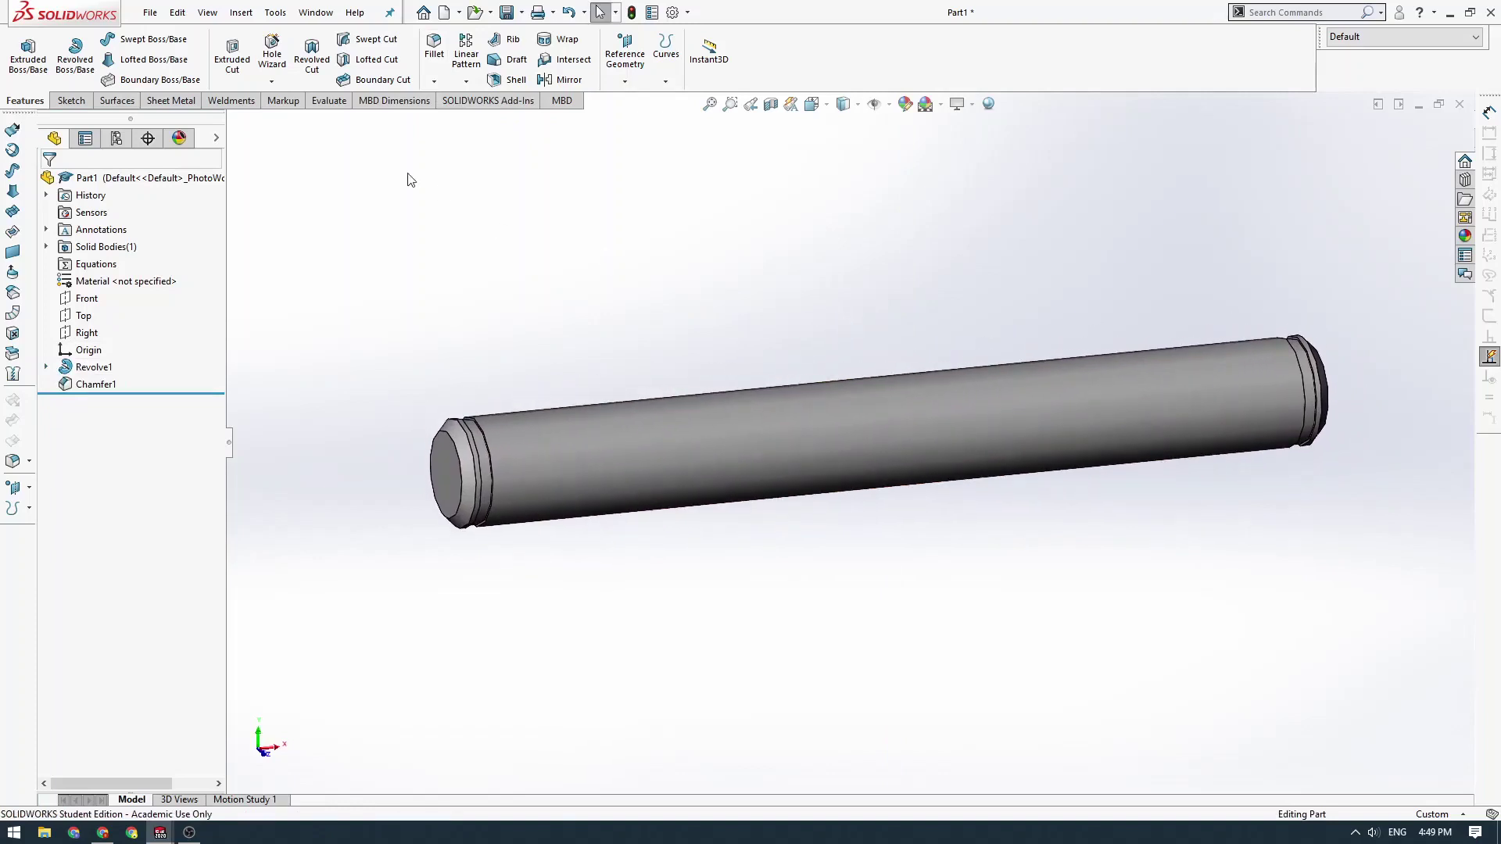
- Start saving the pin part under a new name, with the Desktop as the location
{"action": "left_click", "coordinate": [149, 11]}
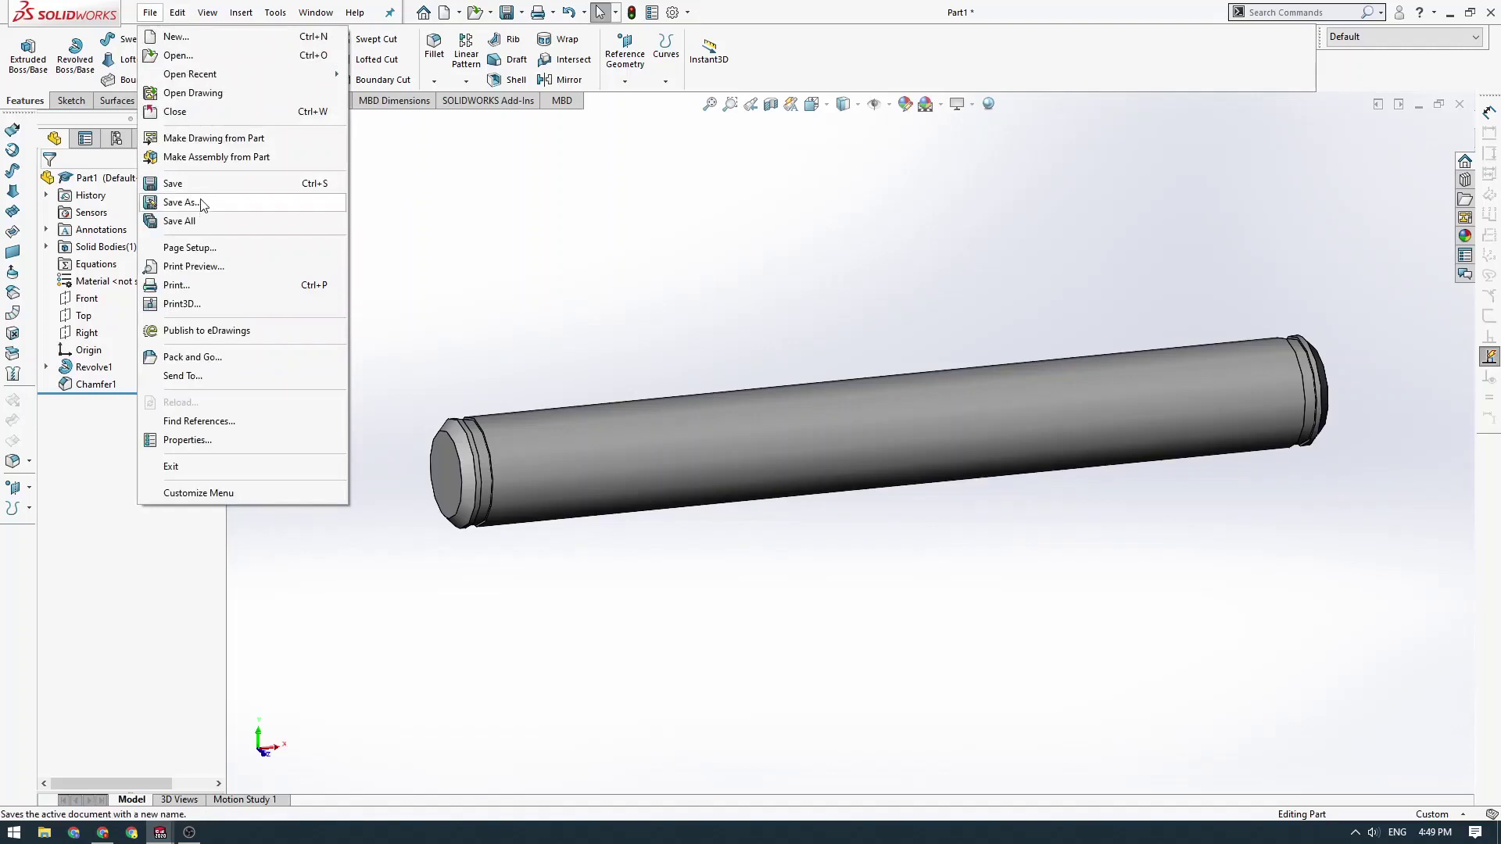
{"action": "left_click", "coordinate": [202, 206]}
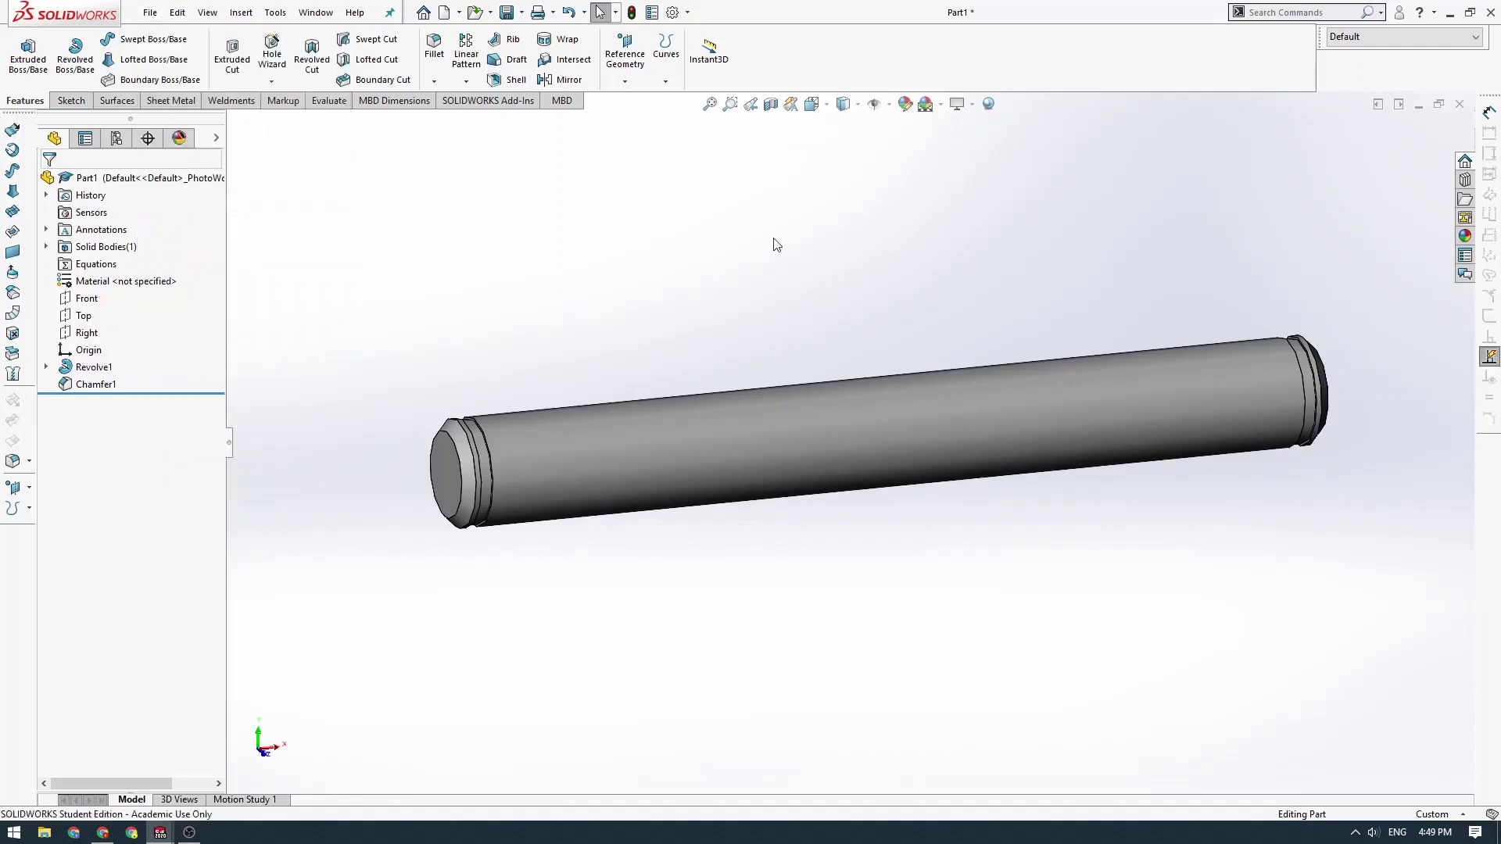
{"action": "left_click", "coordinate": [819, 205]}
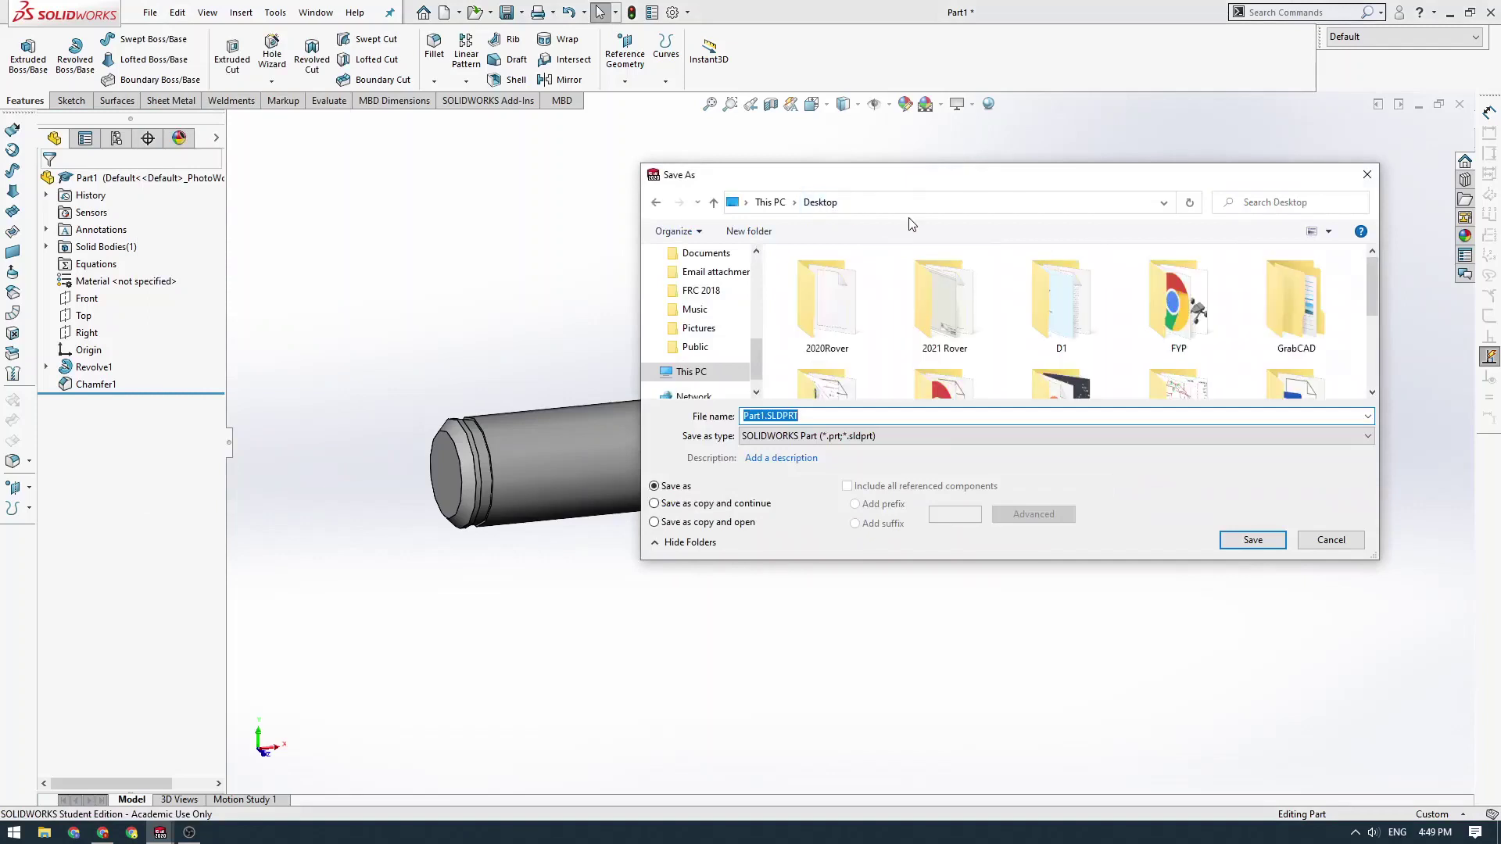
{"action": "double_click", "coordinate": [937, 301]}
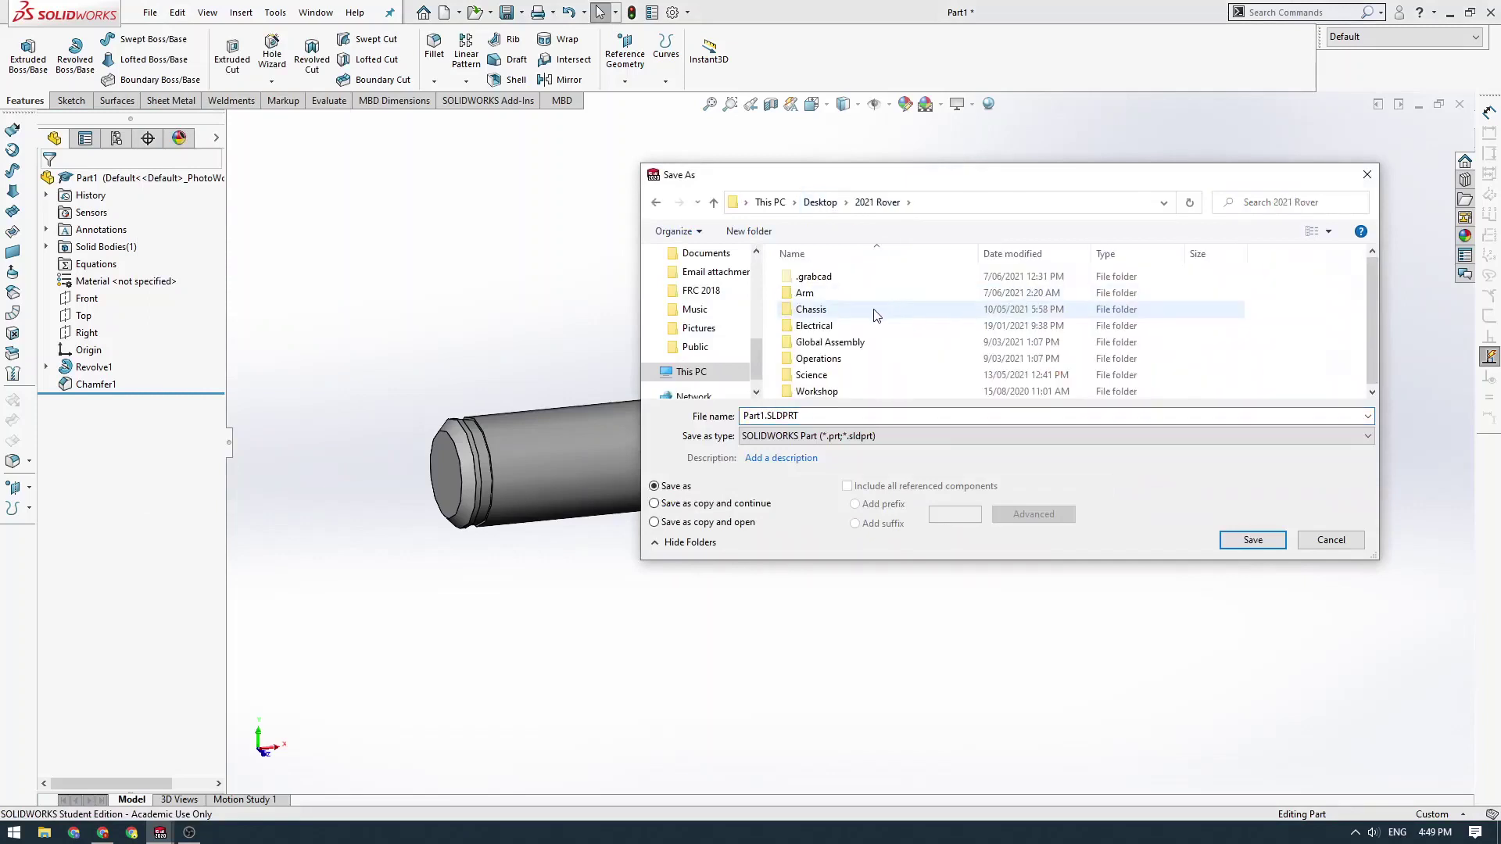
{"action": "right_click", "coordinate": [1278, 358]}
{"action": "left_click", "coordinate": [1281, 313]}
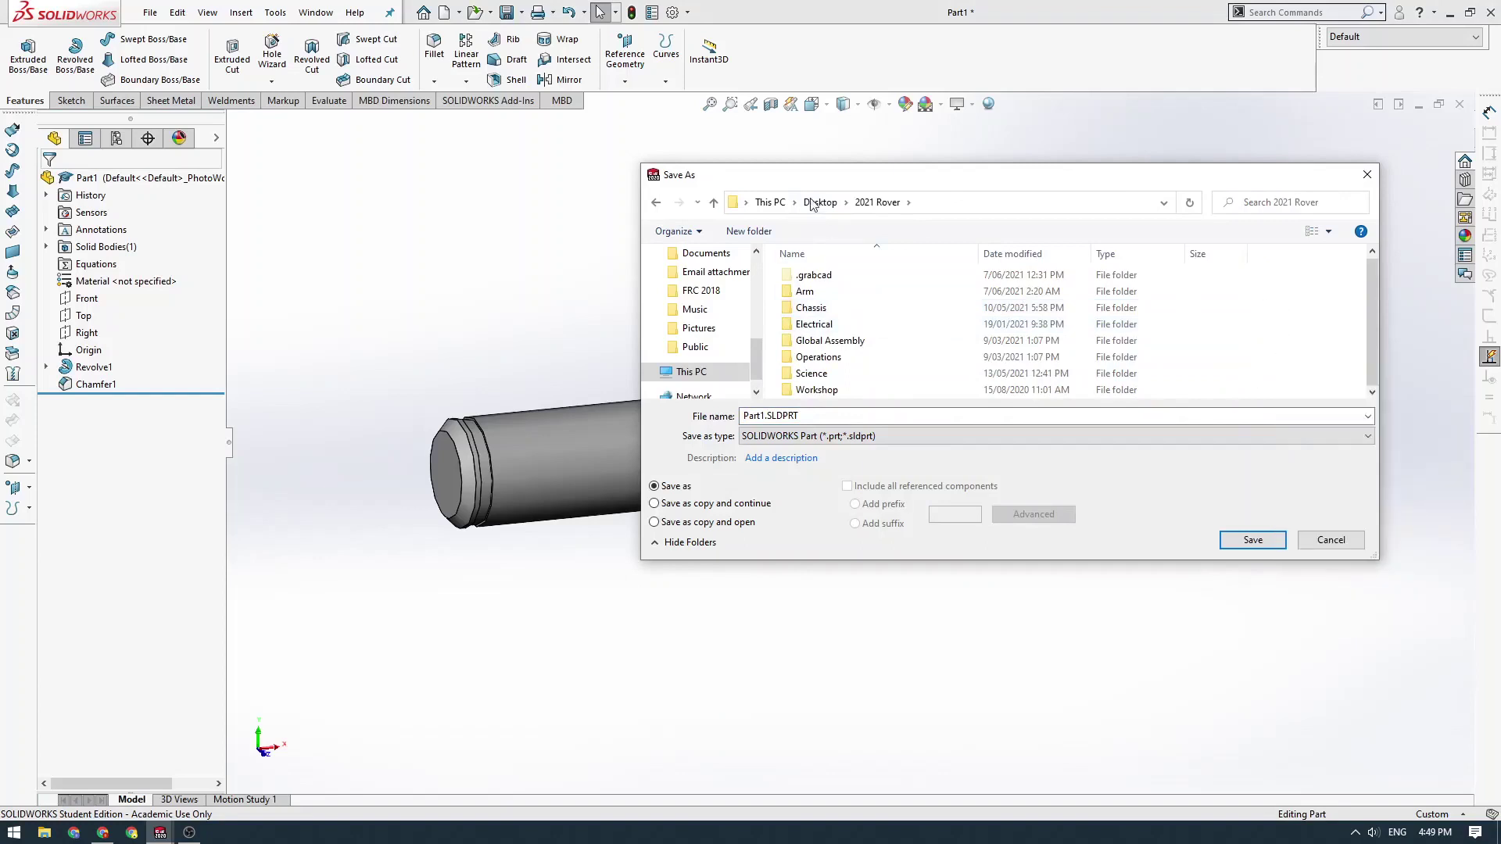
- Create a folder named main on the Desktop and open it as the save location
{"action": "left_click", "coordinate": [820, 203]}
{"action": "scroll", "coordinate": [962, 329], "scroll_direction": "down", "scroll_amount": 3}
{"action": "right_click", "coordinate": [1210, 380]}
{"action": "right_click", "coordinate": [1213, 381]}
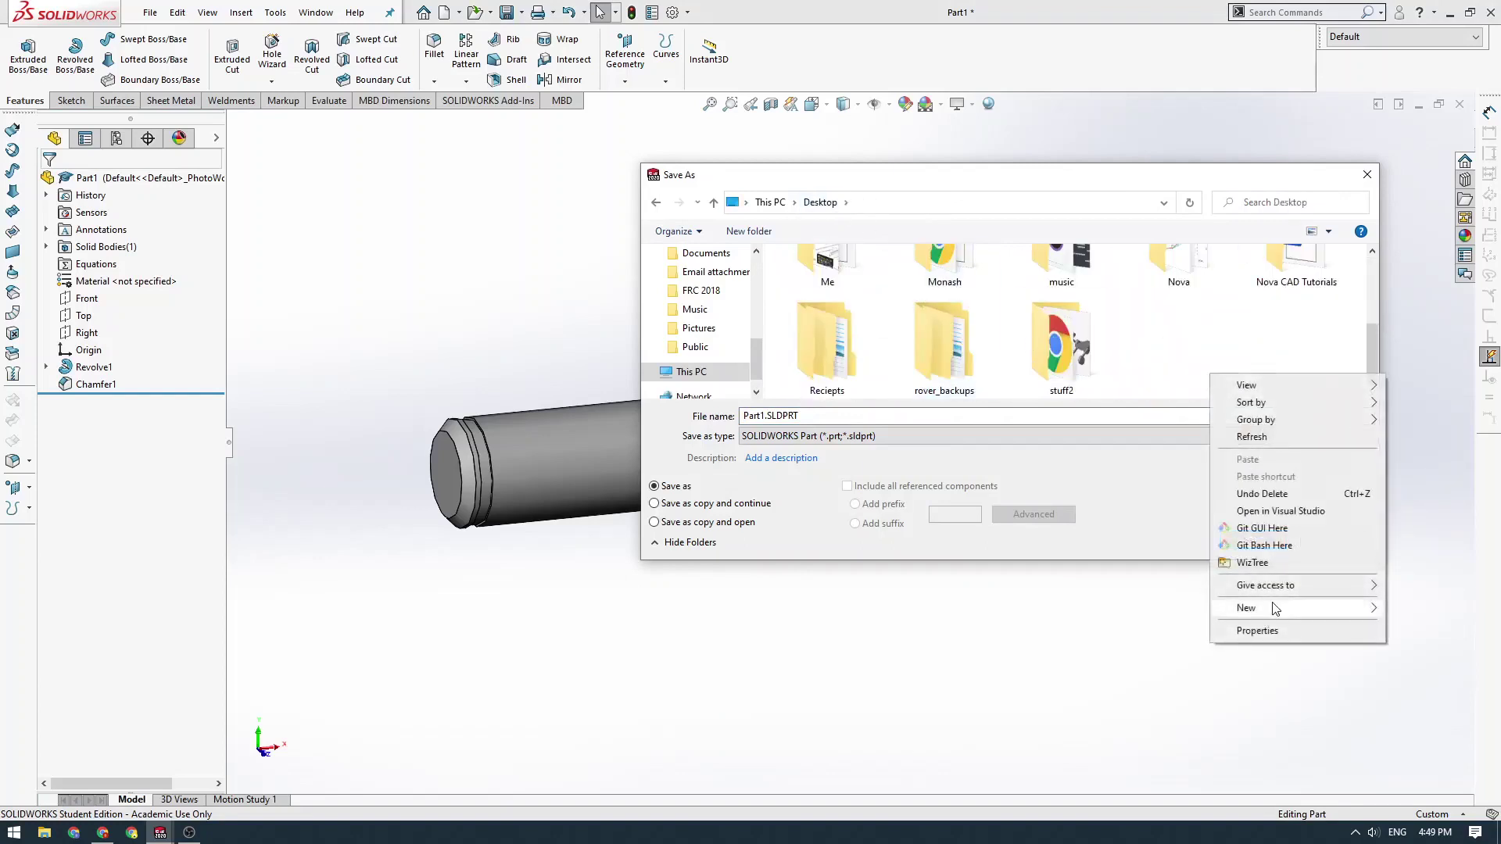
{"action": "mouse_move", "coordinate": [1246, 608]}
{"action": "left_click", "coordinate": [1016, 610]}
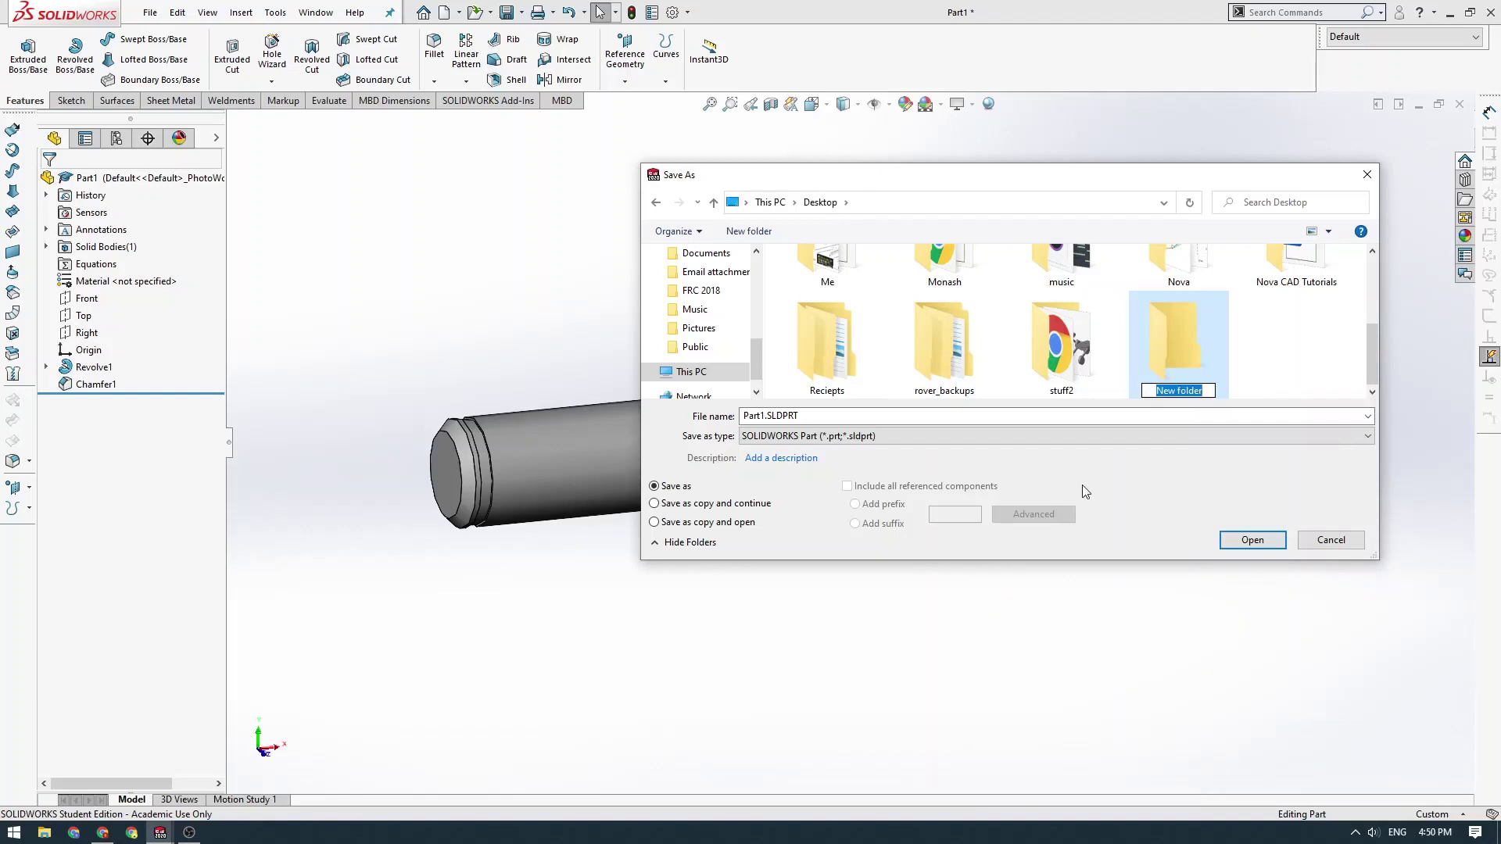
{"action": "type", "text": "main"}
{"action": "key", "text": "Return"}
{"action": "double_click", "coordinate": [1199, 353]}
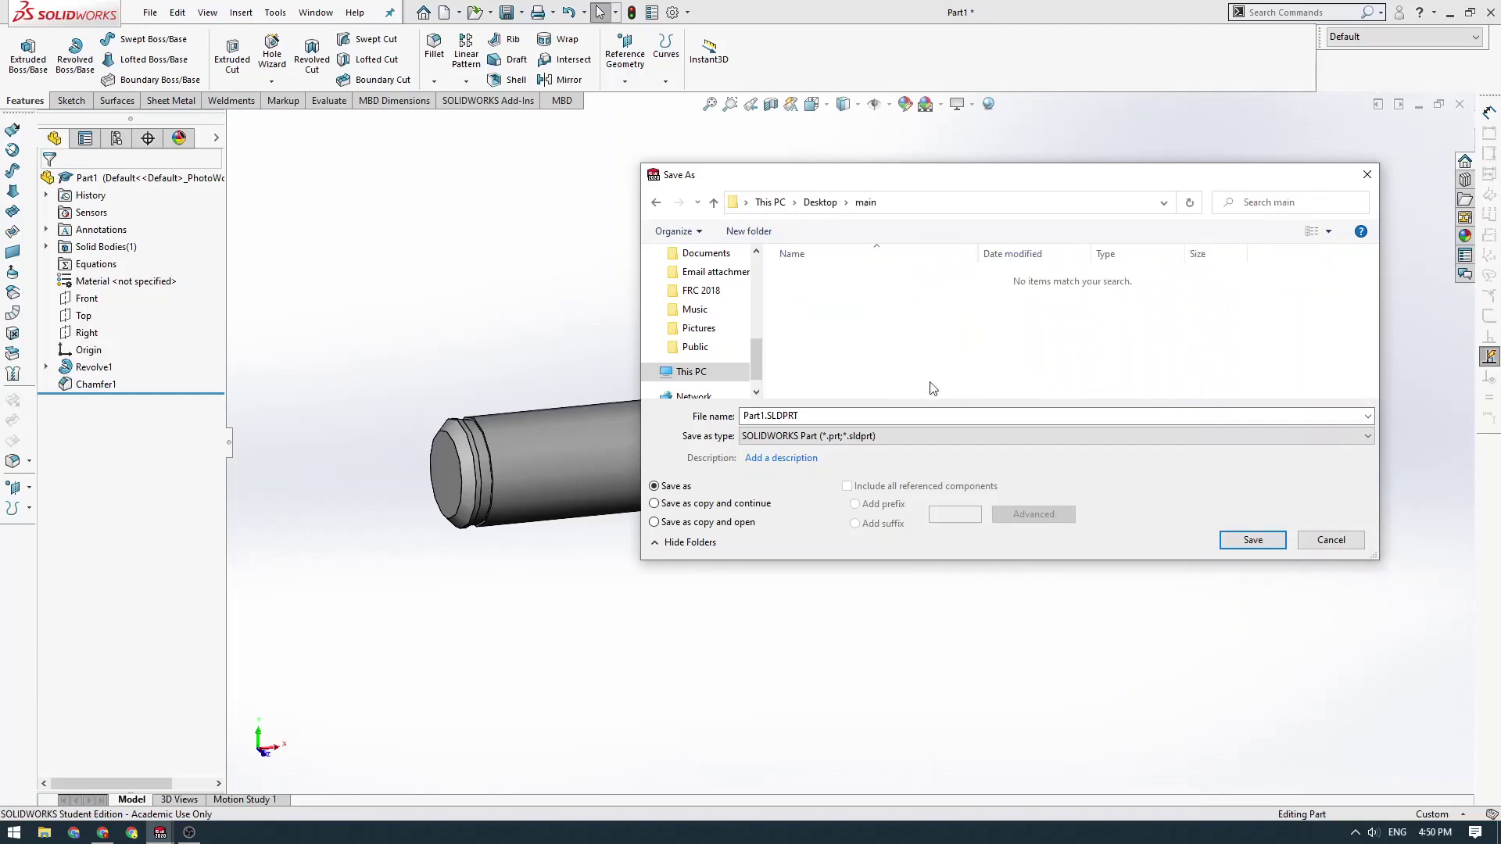
- Create a subfolder named 02_Suspension inside main and open it
{"action": "right_click", "coordinate": [882, 331]}
{"action": "mouse_move", "coordinate": [938, 565]}
{"action": "left_click", "coordinate": [1083, 565]}
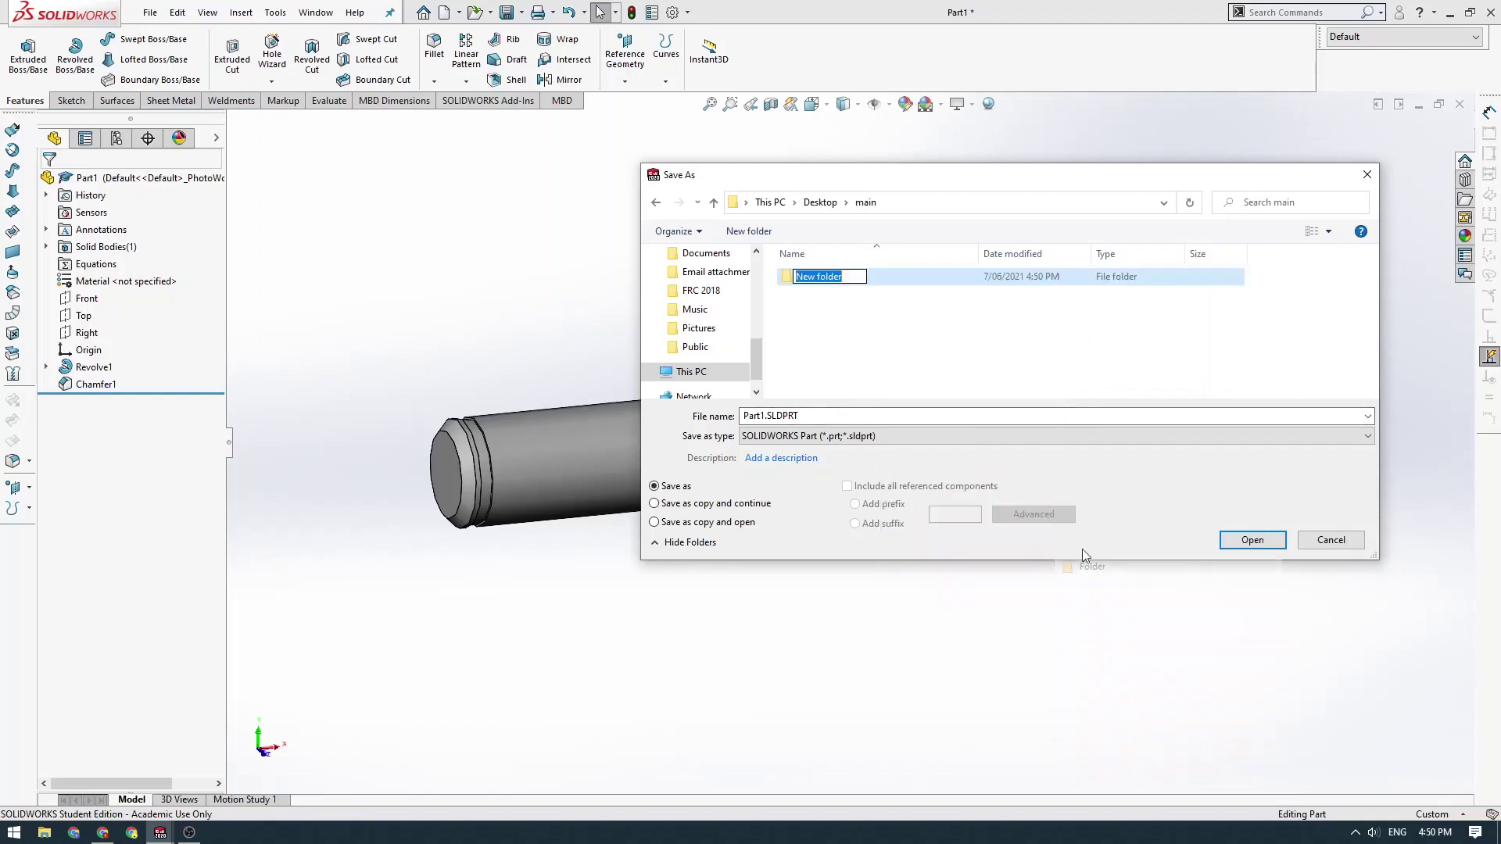
{"action": "type", "text": "02"}
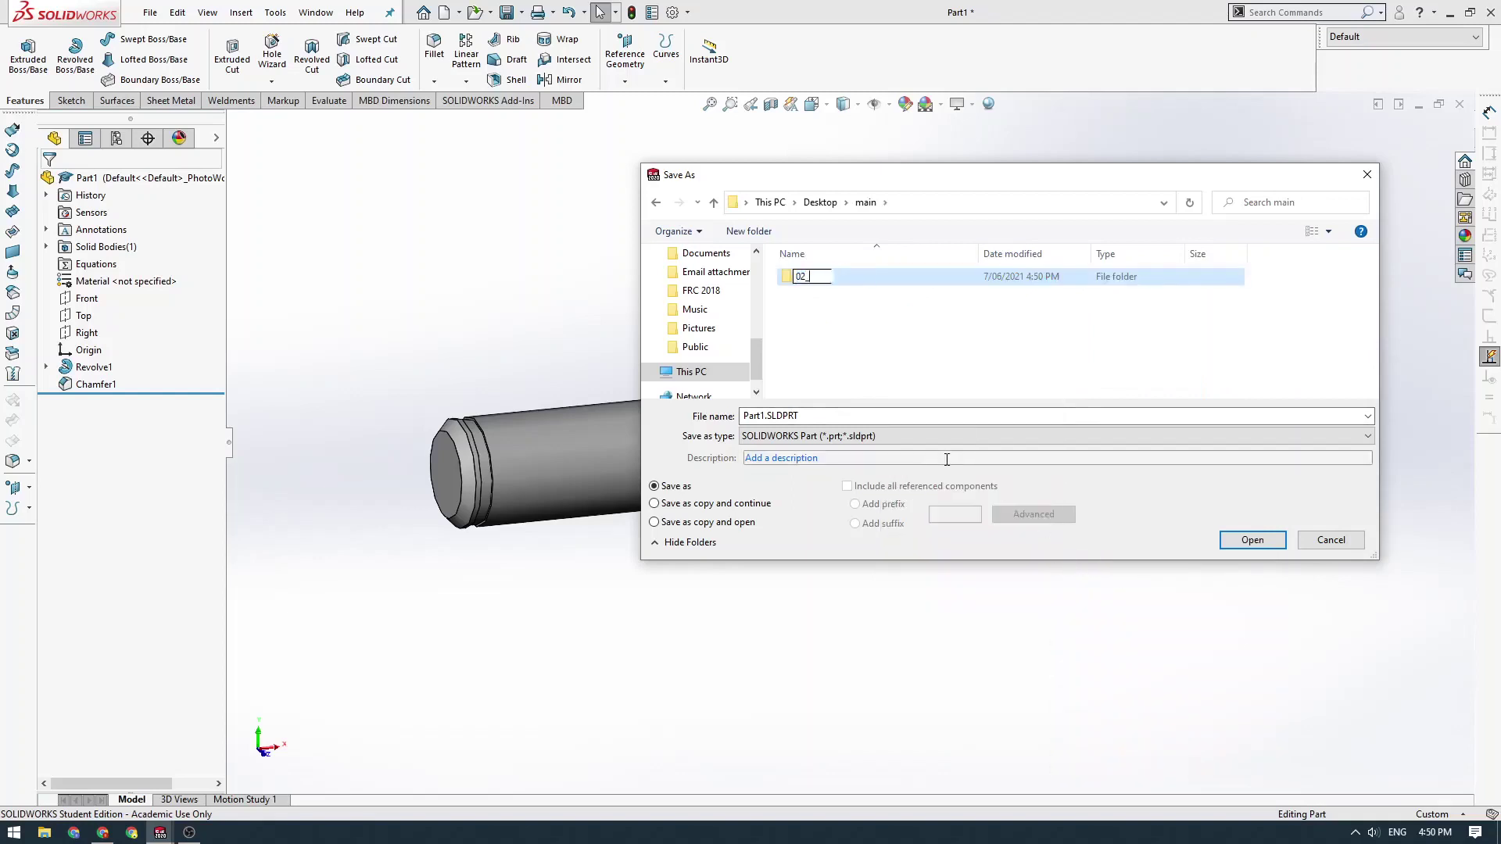
{"action": "type", "text": "_Suspension"}
{"action": "key", "text": "Return"}
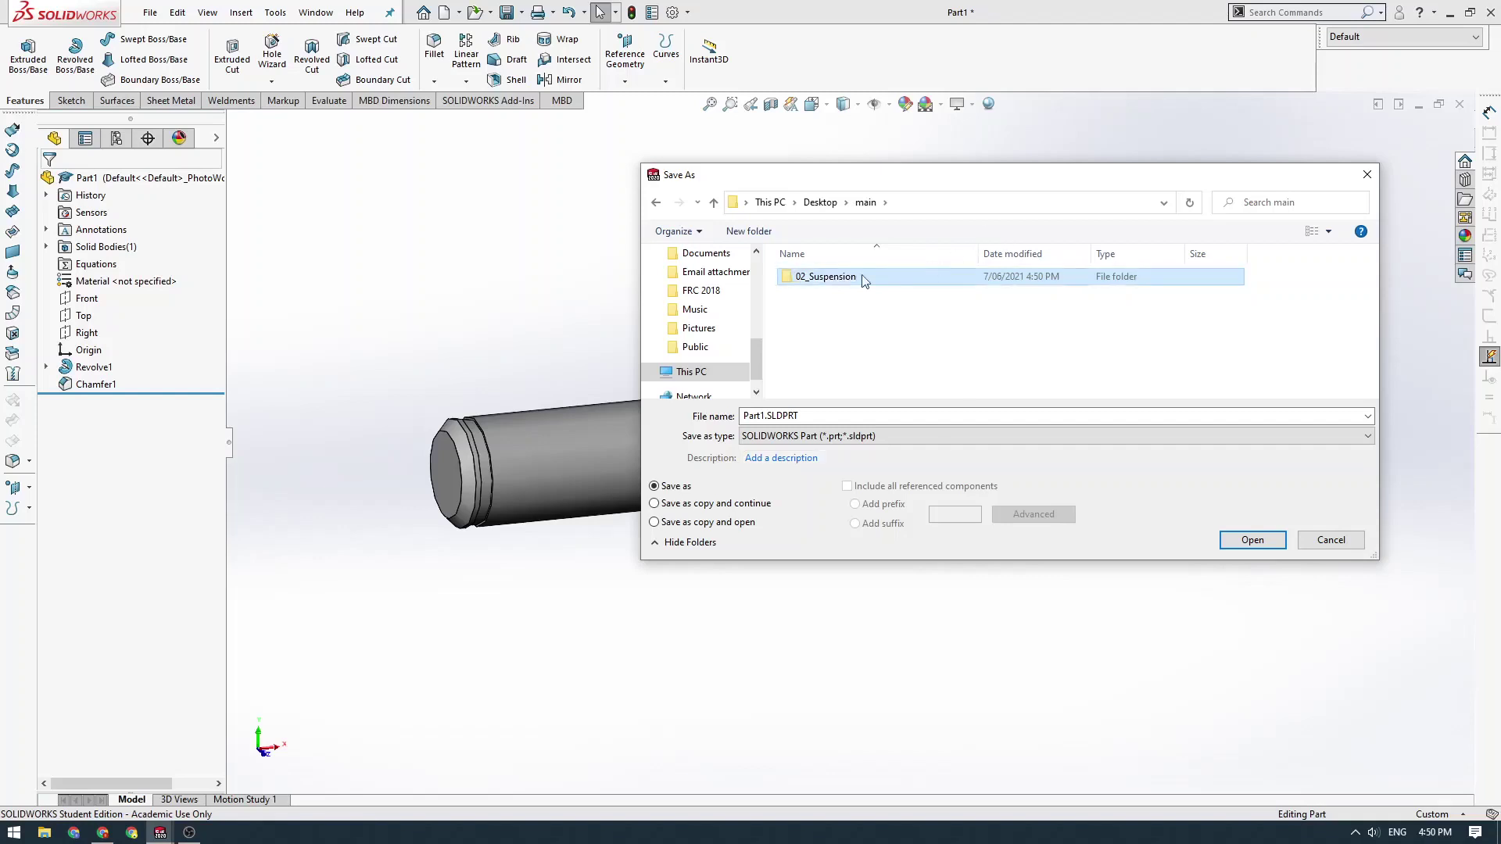
{"action": "double_click", "coordinate": [801, 278]}
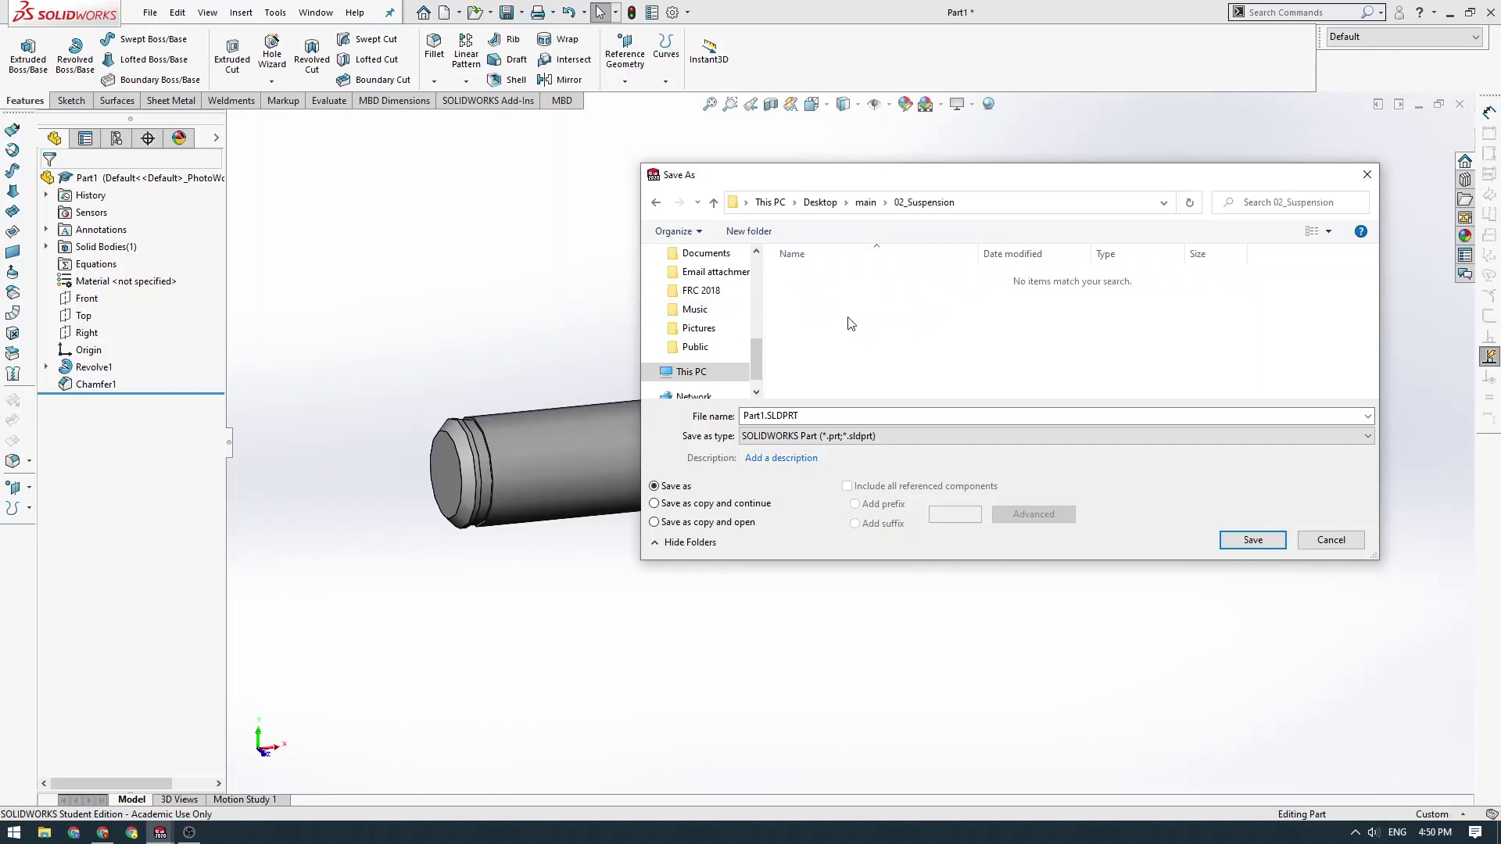
- Create a subfolder named 02_01_UpperLink inside 02_Suspension and open it
{"action": "right_click", "coordinate": [847, 315]}
{"action": "mouse_move", "coordinate": [905, 547]}
{"action": "left_click", "coordinate": [1056, 550]}
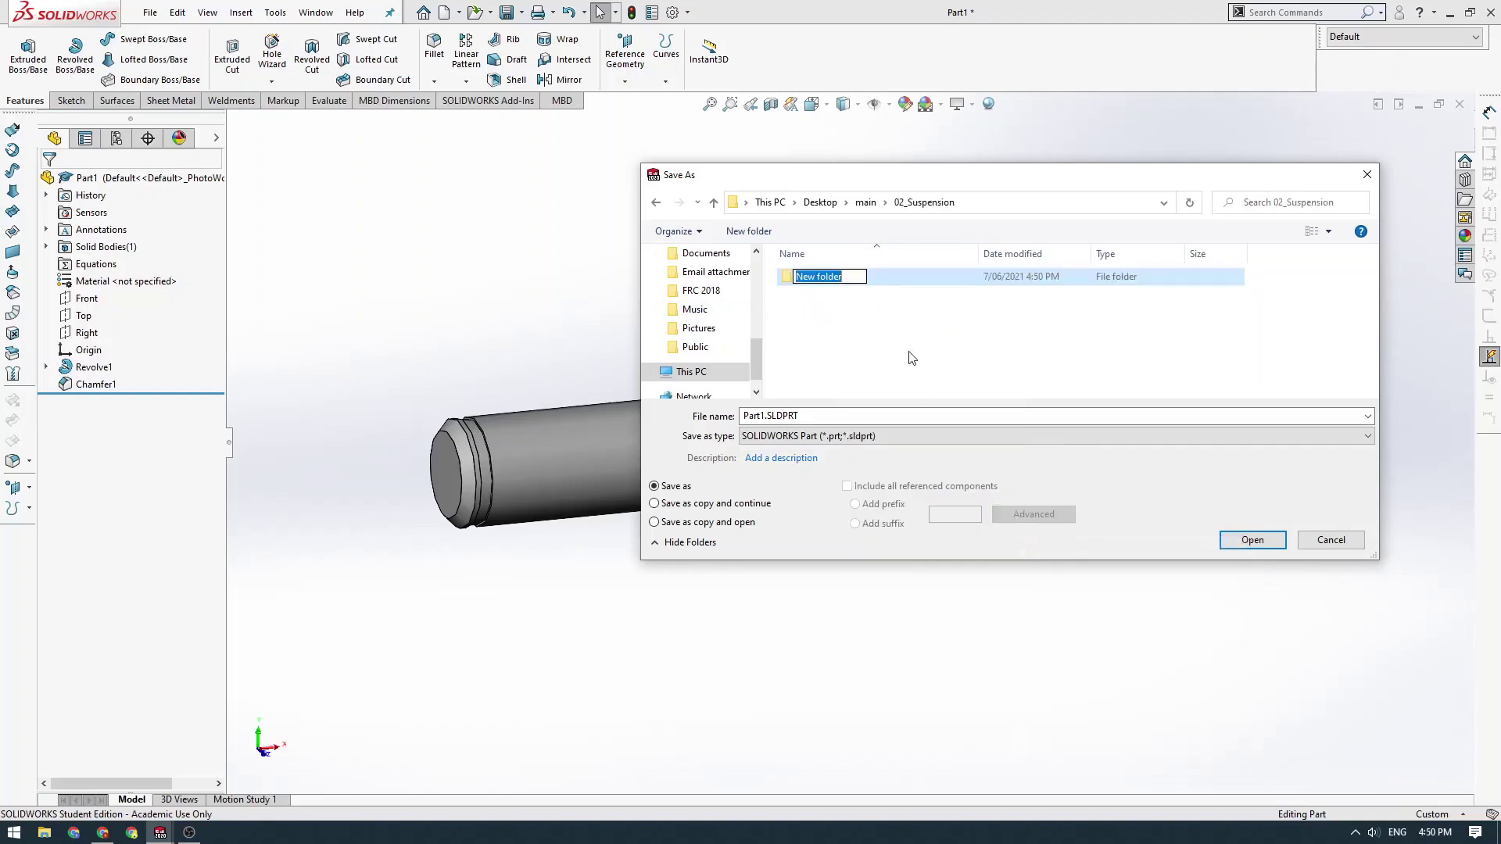
{"action": "type", "text": "02_01_UpperLink"}
{"action": "left_click", "coordinate": [920, 204]}
{"action": "left_click", "coordinate": [855, 284]}
{"action": "double_click", "coordinate": [857, 286]}
- Save the part in 02_01_UpperLink with the file name CH21_02_01_01_MiddlePivotPin
{"action": "double_click", "coordinate": [814, 415]}
{"action": "type", "text": "CH21_02_01_01_"}
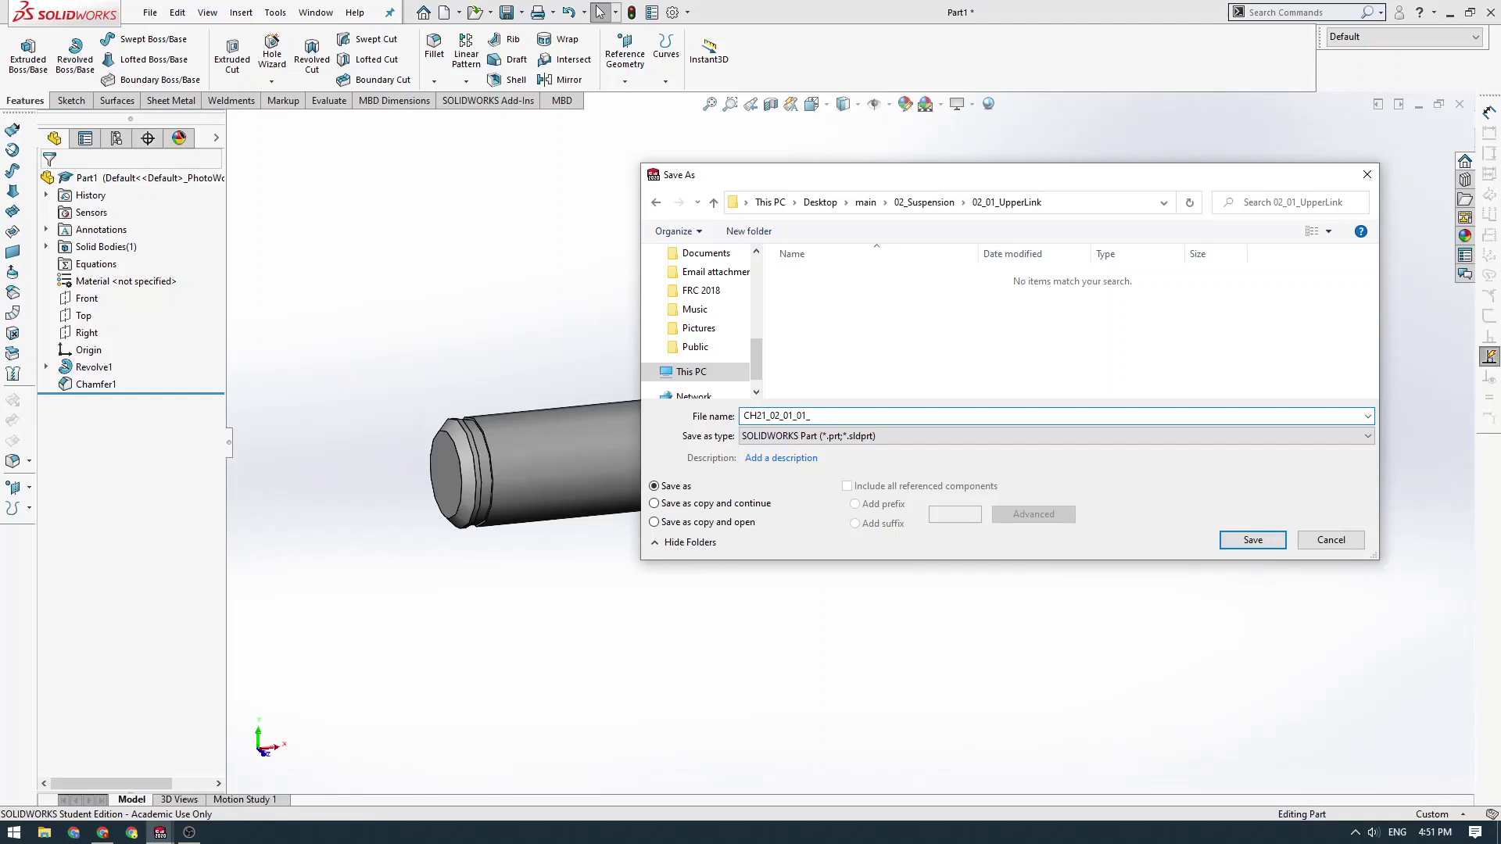
{"action": "type", "text": "MidlePin"}
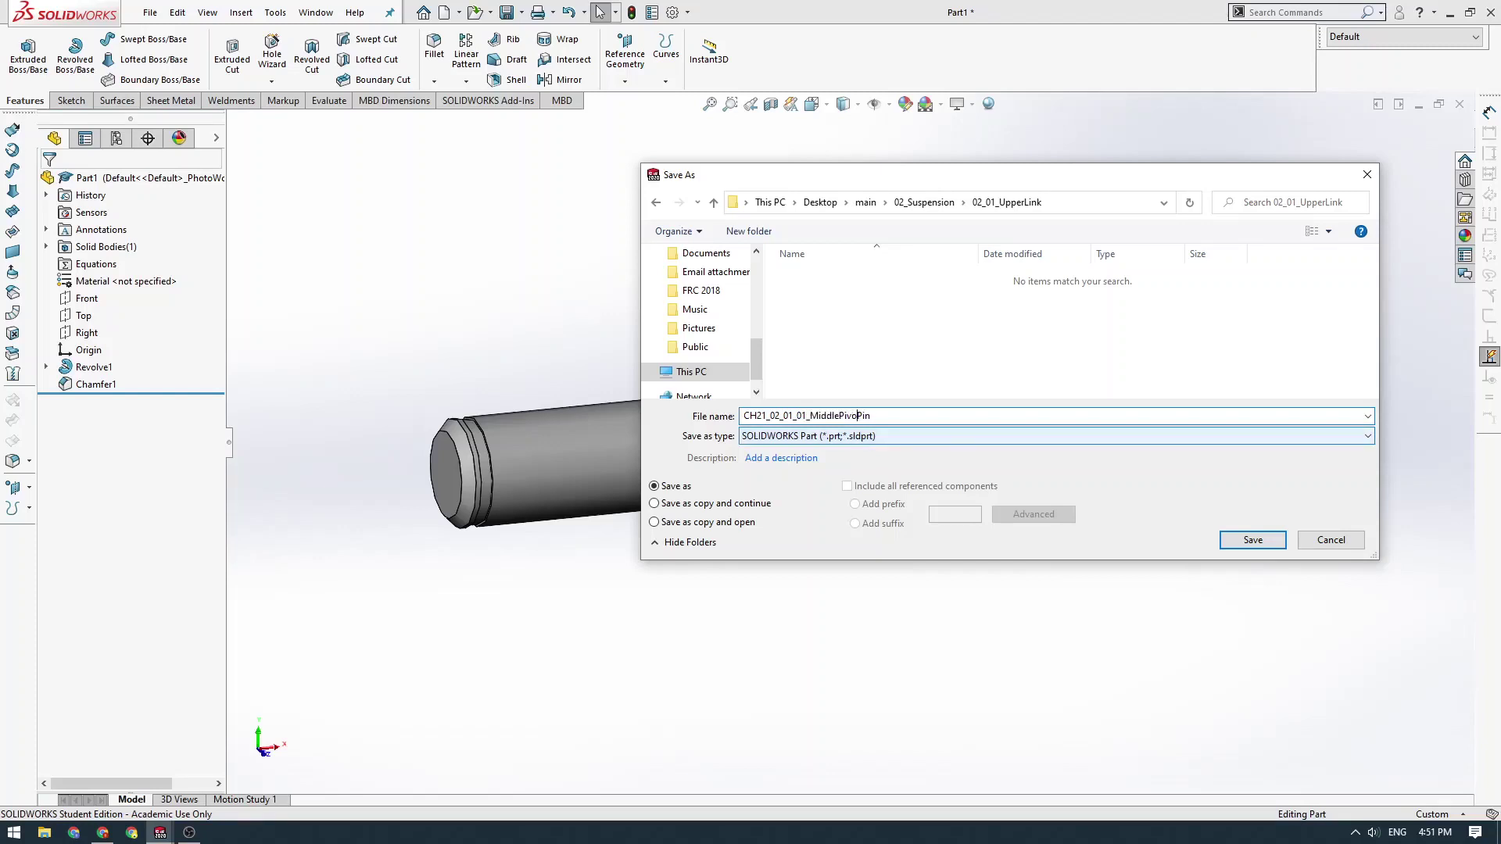
{"action": "left_click", "coordinate": [1251, 541]}
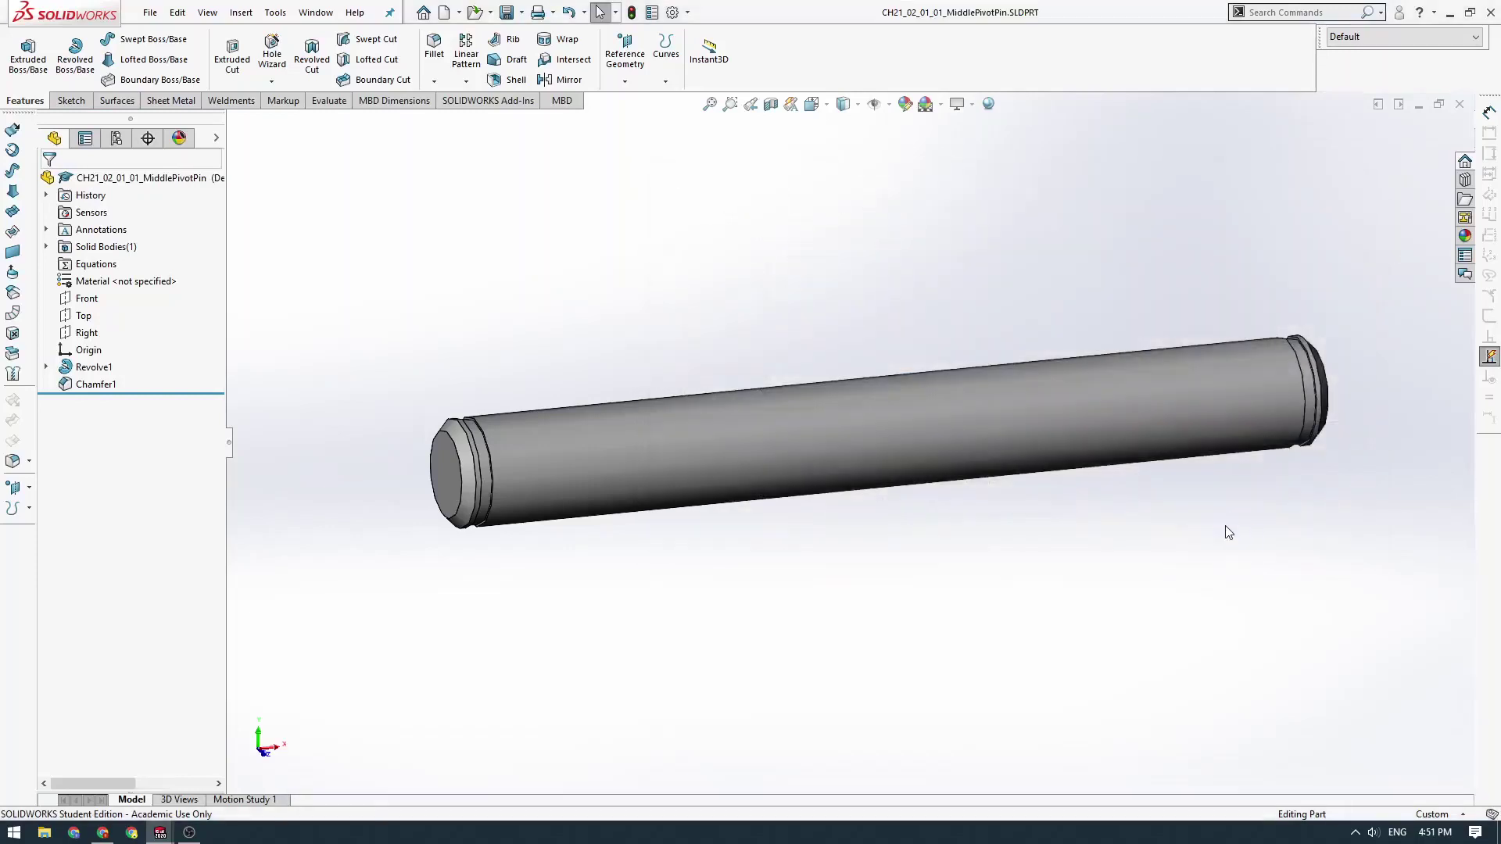
{"action": "middle_click_drag", "start_coordinate": [1224, 534], "coordinate": [672, 491]}
{"action": "left_click", "coordinate": [188, 832]}
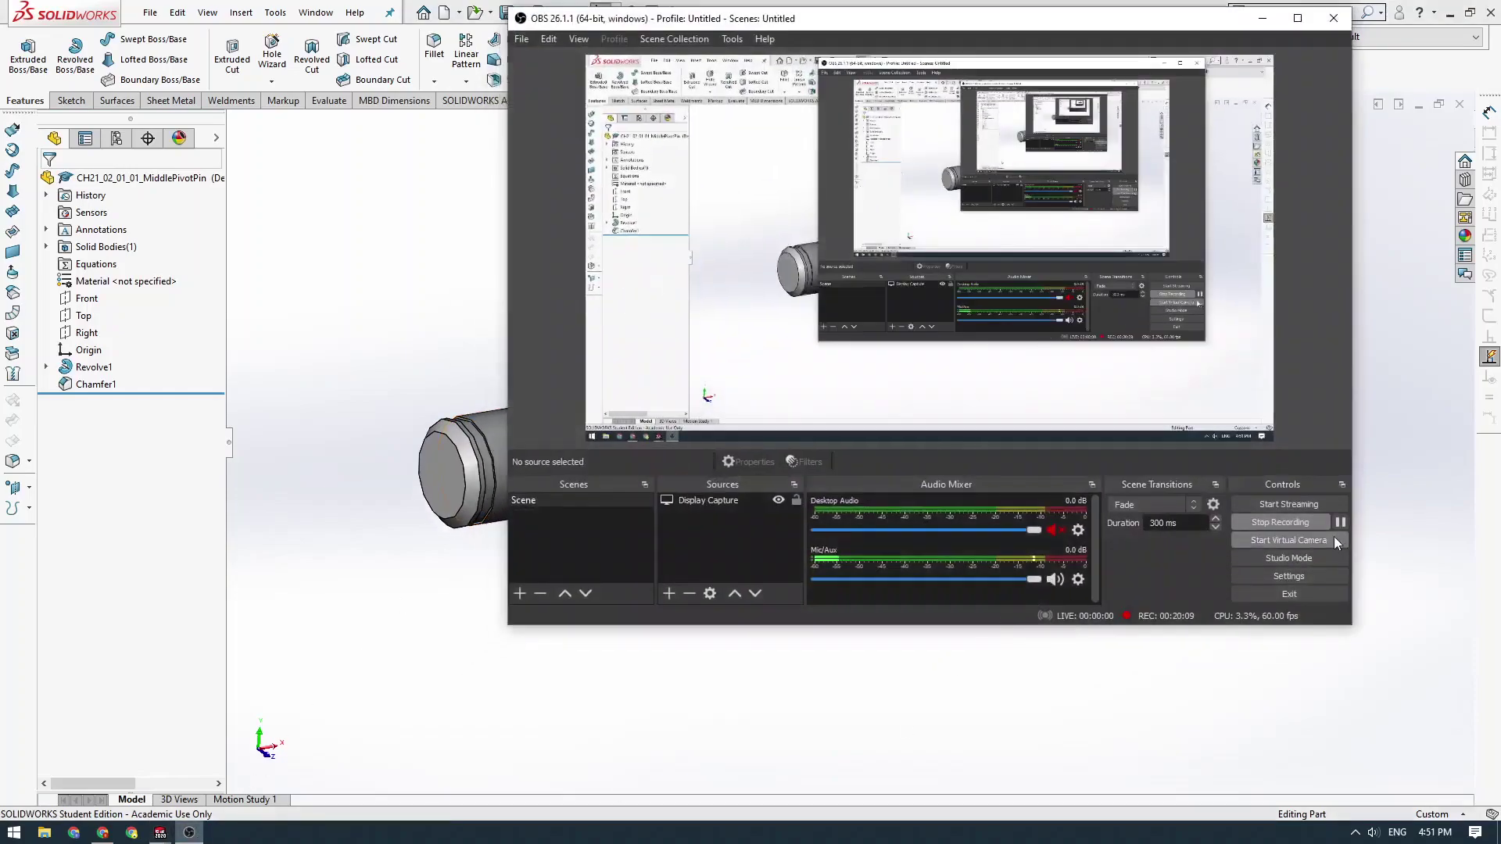